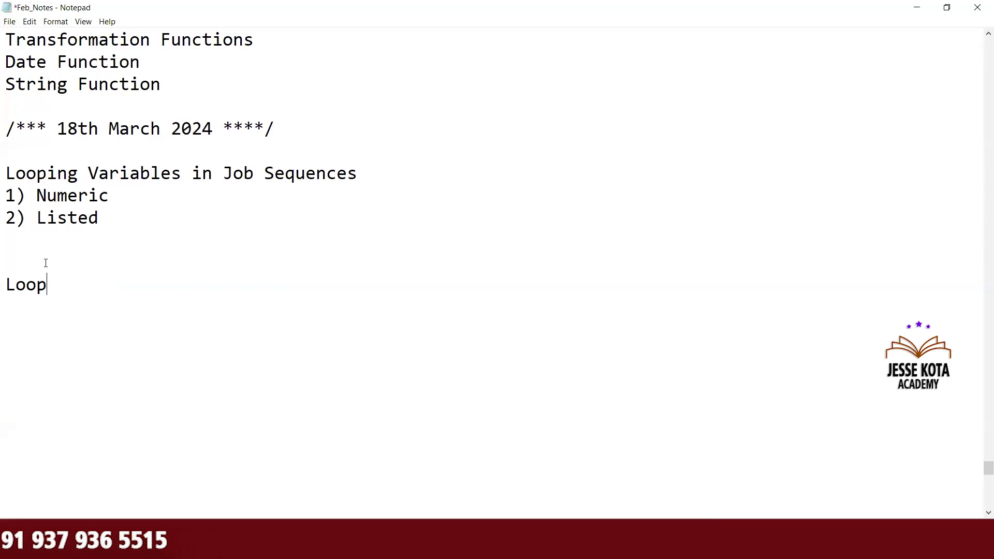
left_click_drag(5, 176, 255, 180)
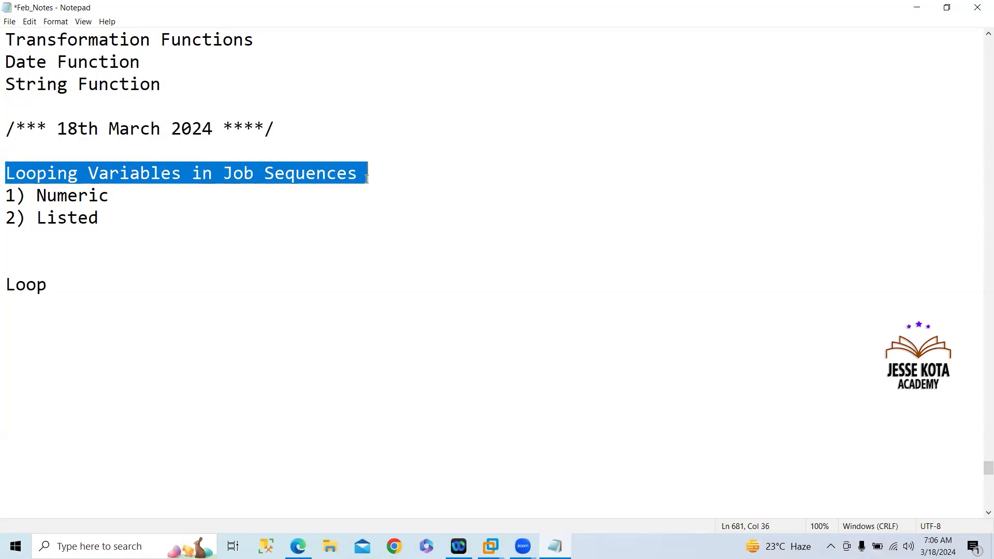
left_click(366, 179)
left_click(490, 546)
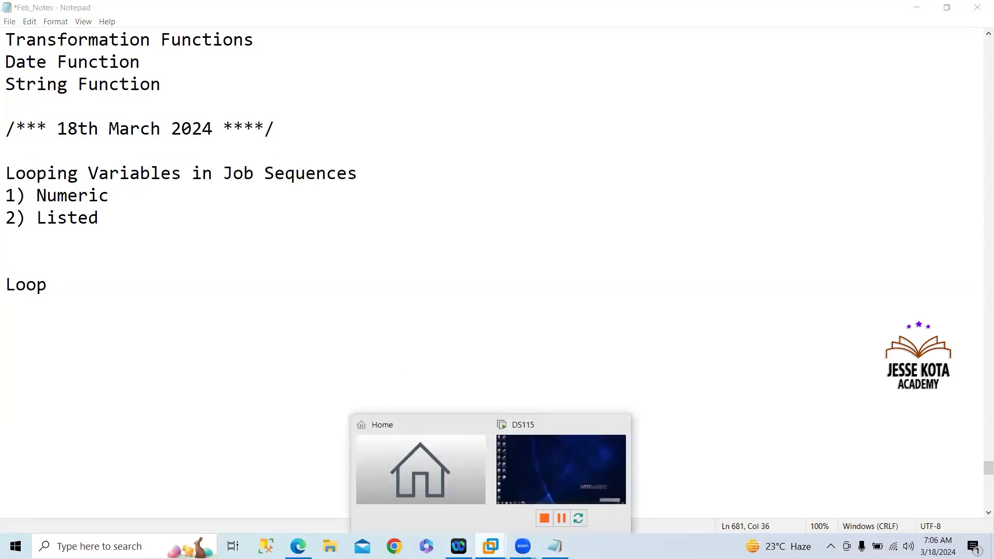
left_click(304, 211)
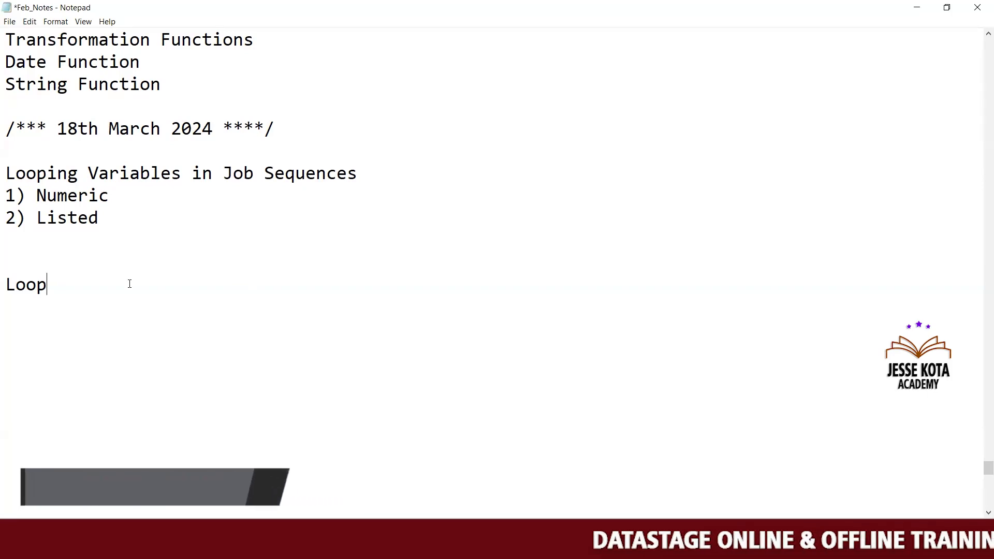
Add the lines "1,00,000 record" and "each Iteration - 1,00,000" below Loop in the notes
key("Return")
key("Return")
type("1")
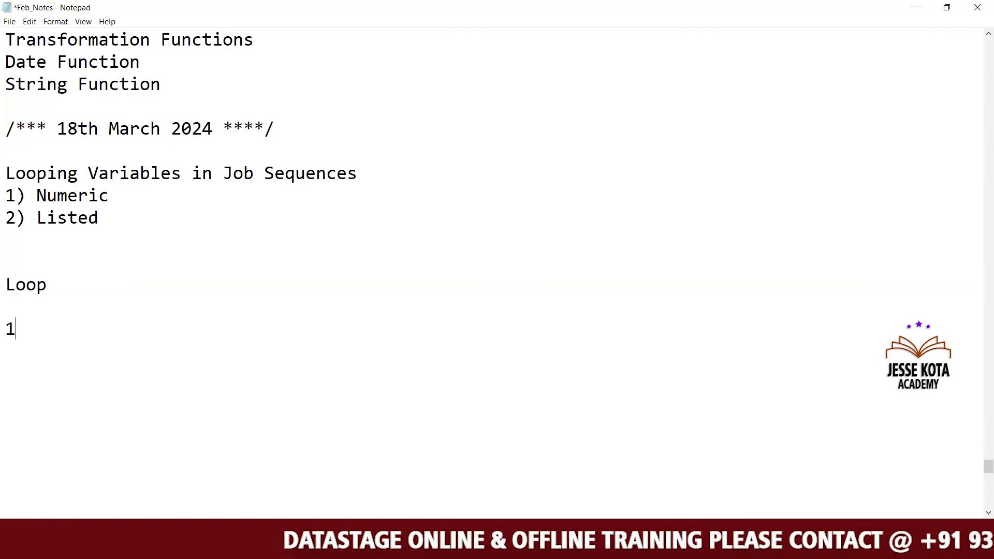
type(",00")
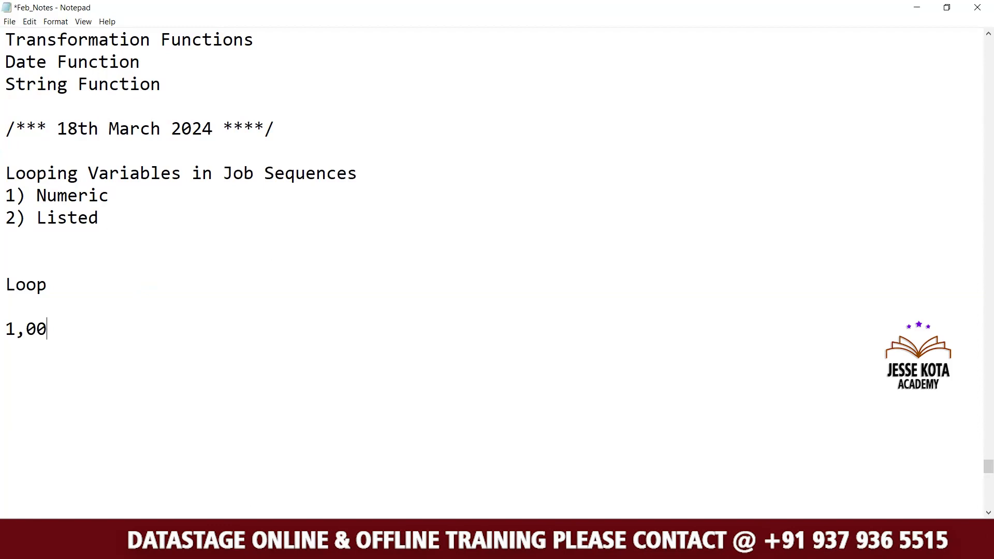
type(",000")
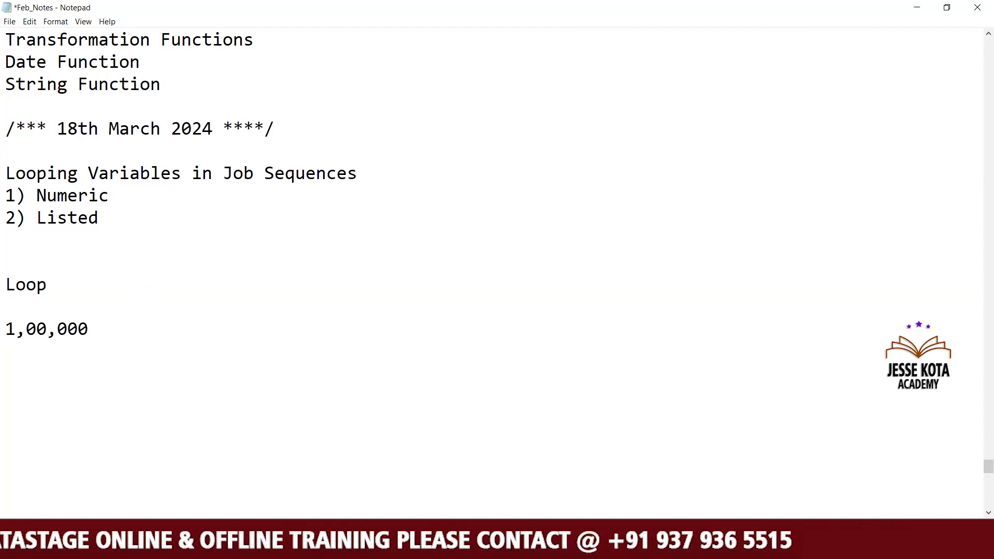
type("/-")
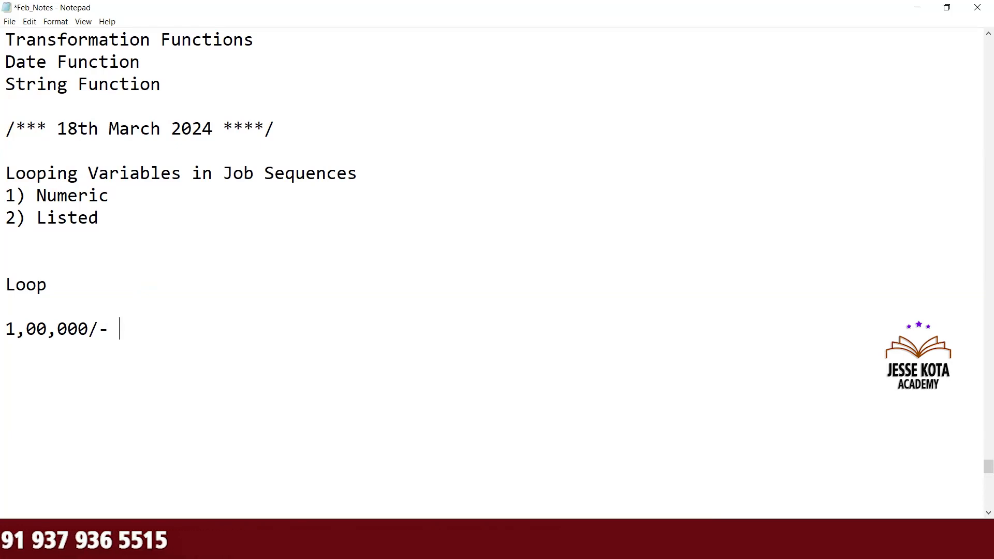
key("Return")
key("Return")
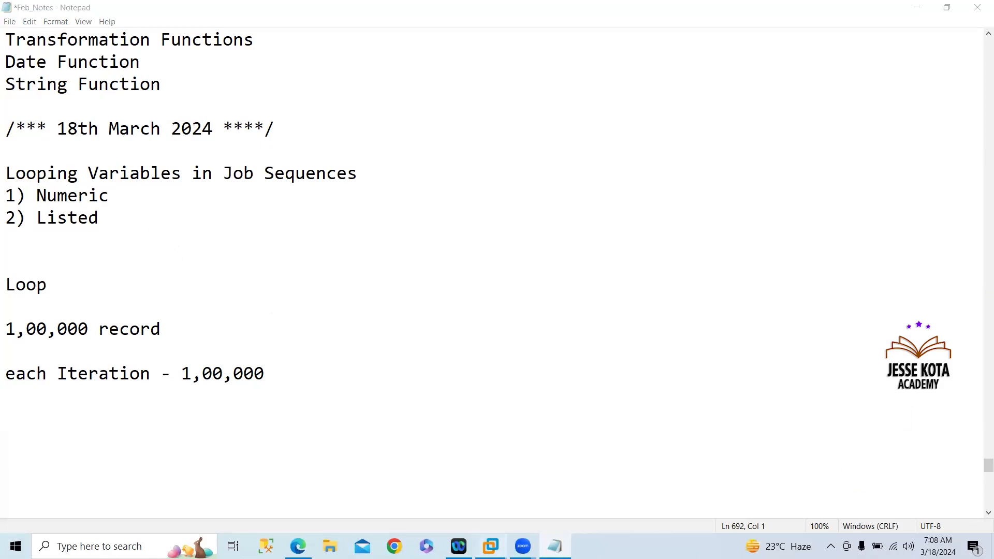
Switch to the DS115 virtual machine in VMware and dismiss the antivirus notification
mouse_move(491, 545)
left_click(534, 468)
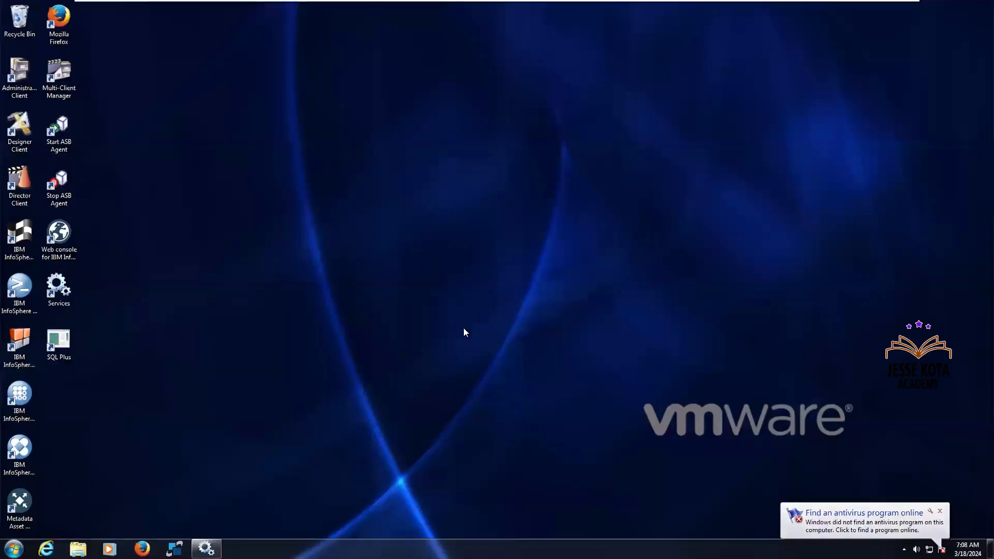
left_click(939, 513)
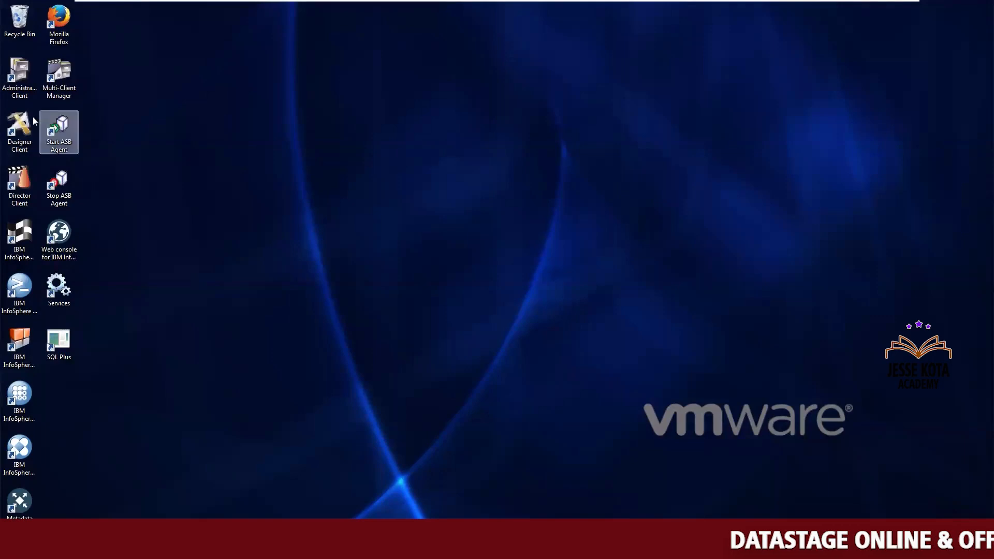
Launch the Designer Client, log in to ANALYZERPROJECT with the account password, and dismiss the initial New dialog
double_click(19, 126)
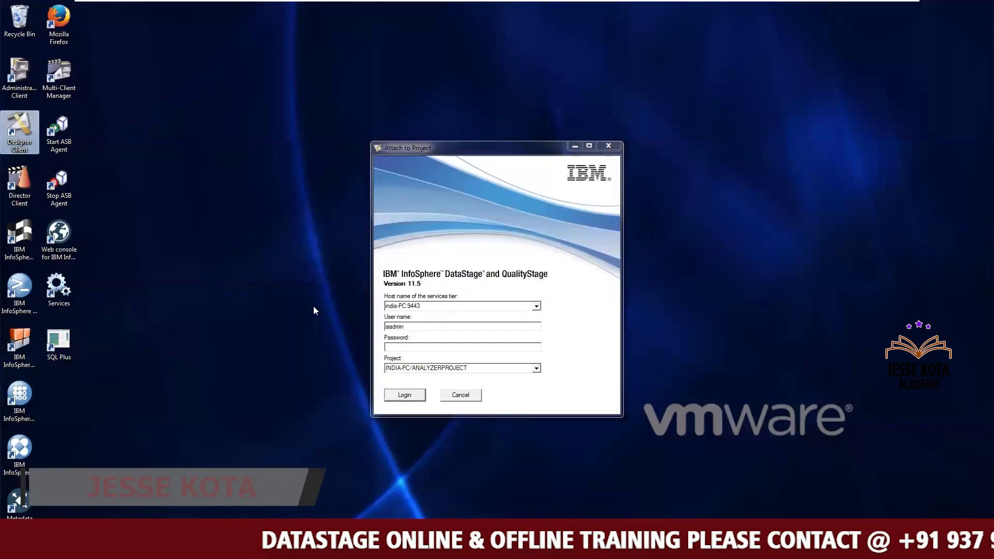
left_click(404, 348)
type("*****")
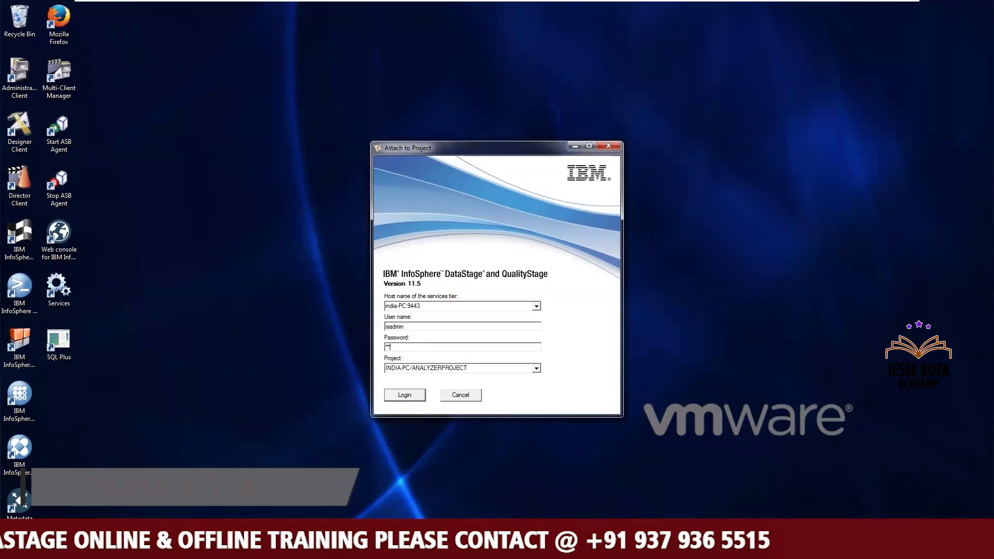
type("*****")
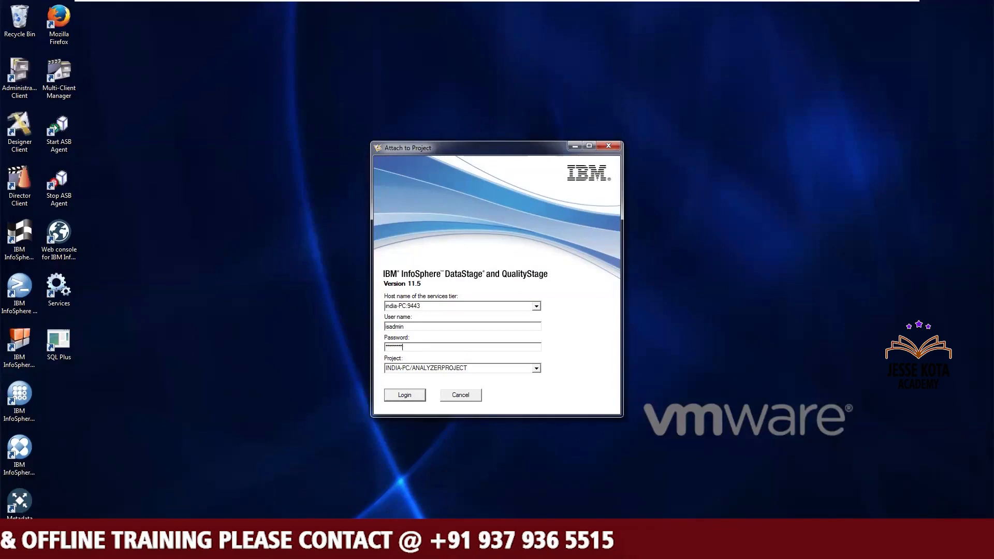
left_click(407, 394)
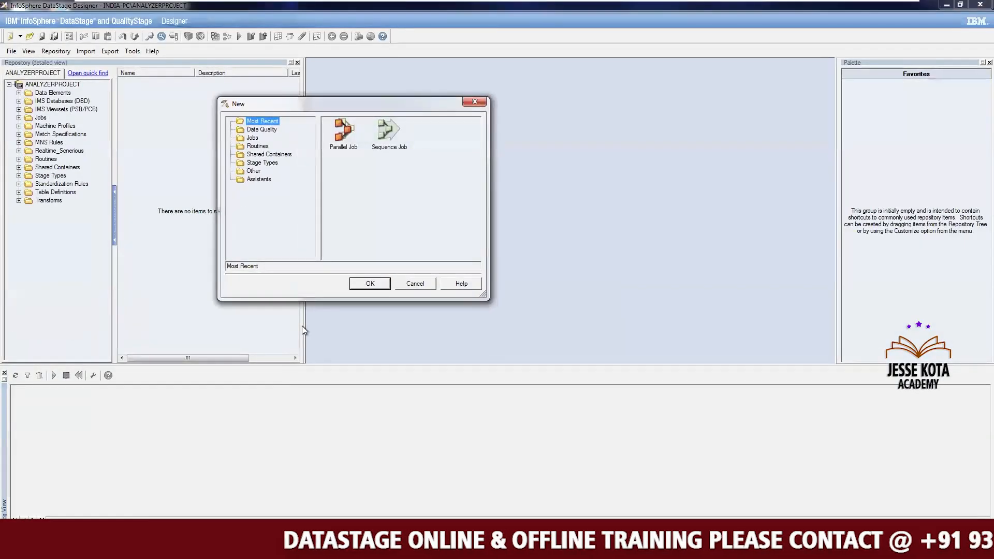
left_click(415, 283)
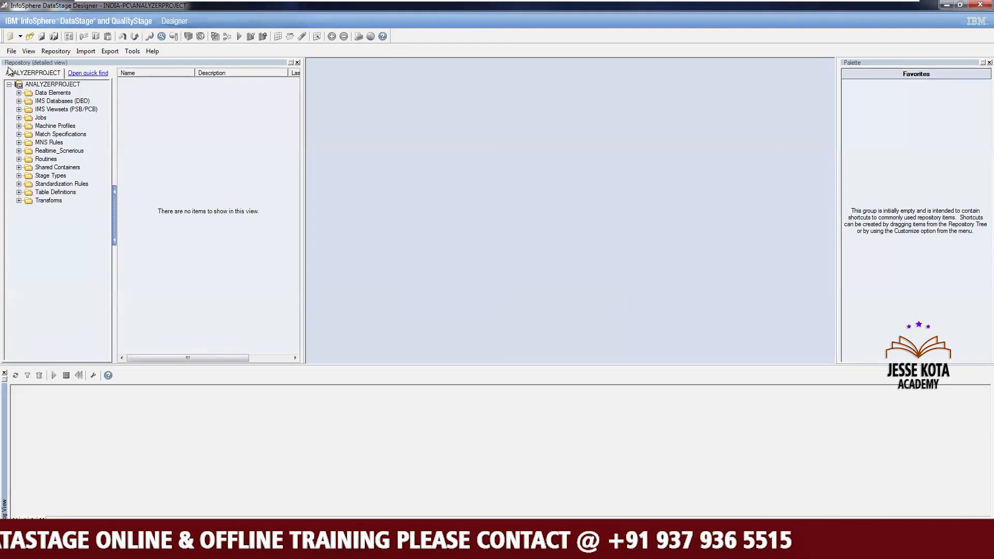
left_click(10, 51)
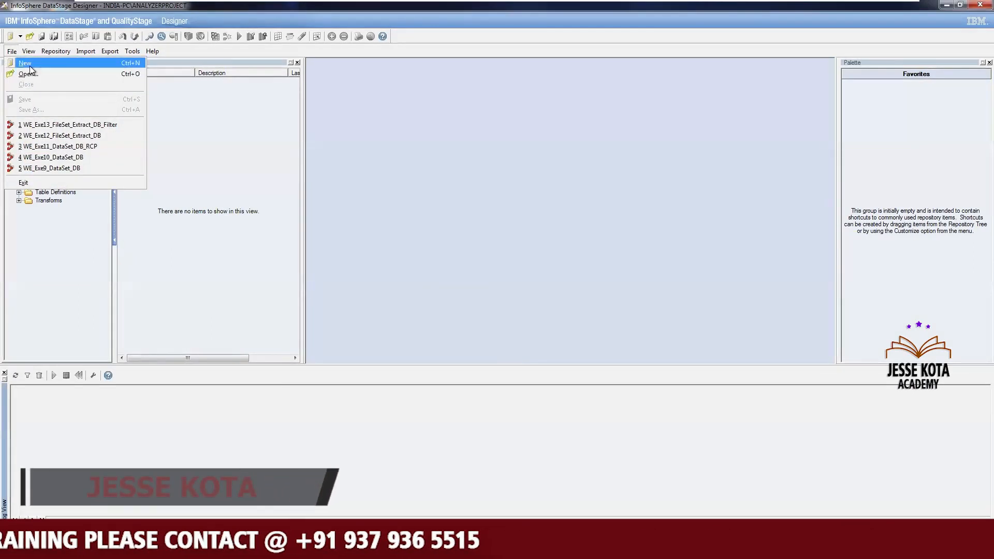
left_click(30, 64)
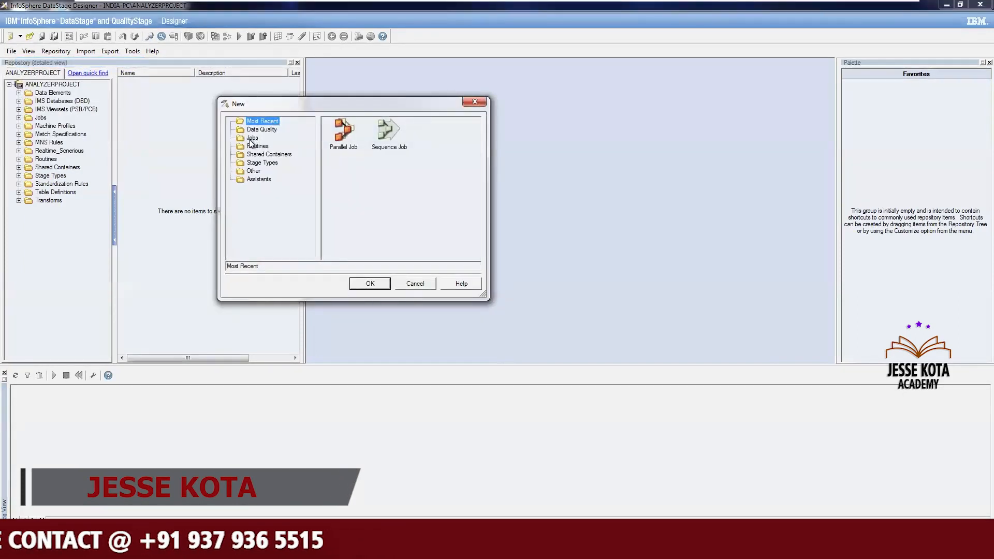
left_click(370, 284)
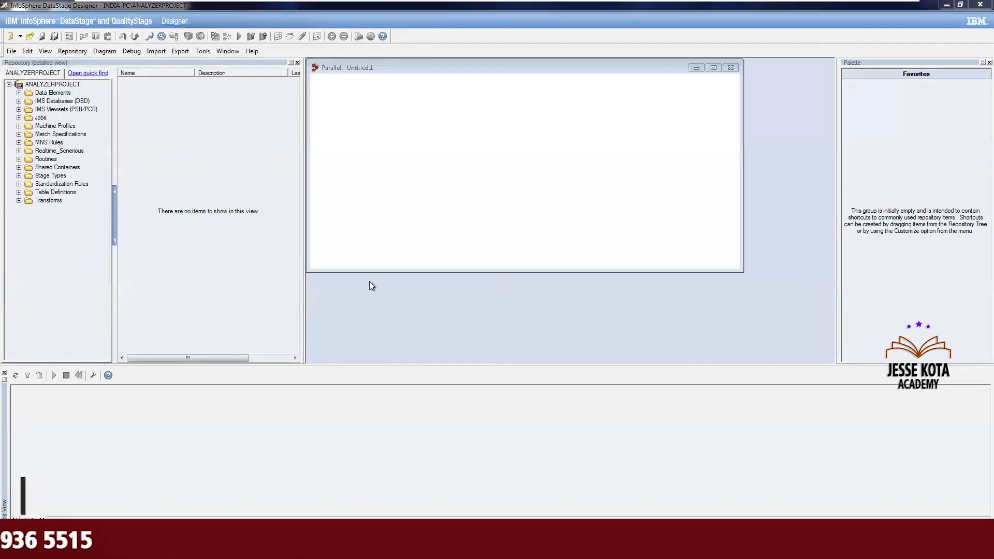
left_click(709, 69)
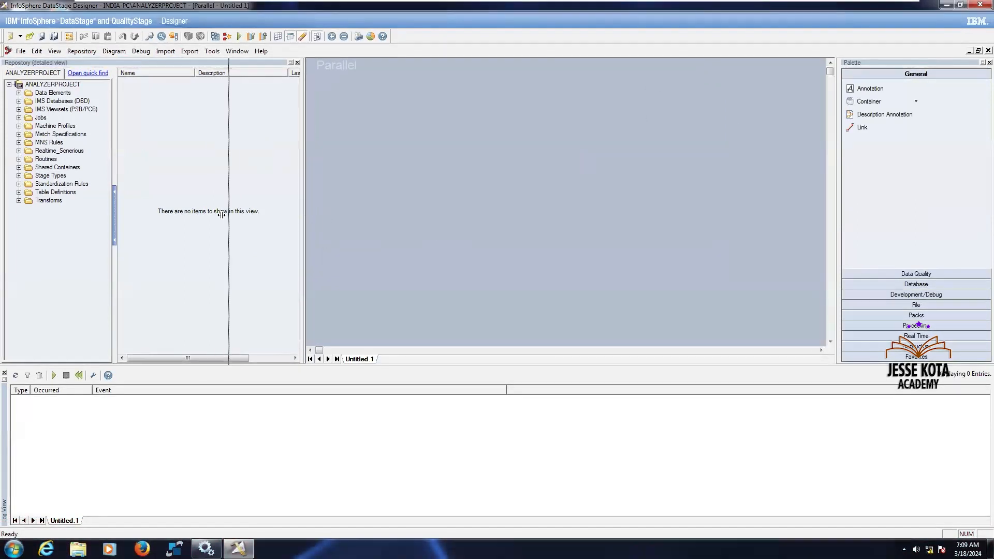
left_click_drag(224, 214, 221, 215)
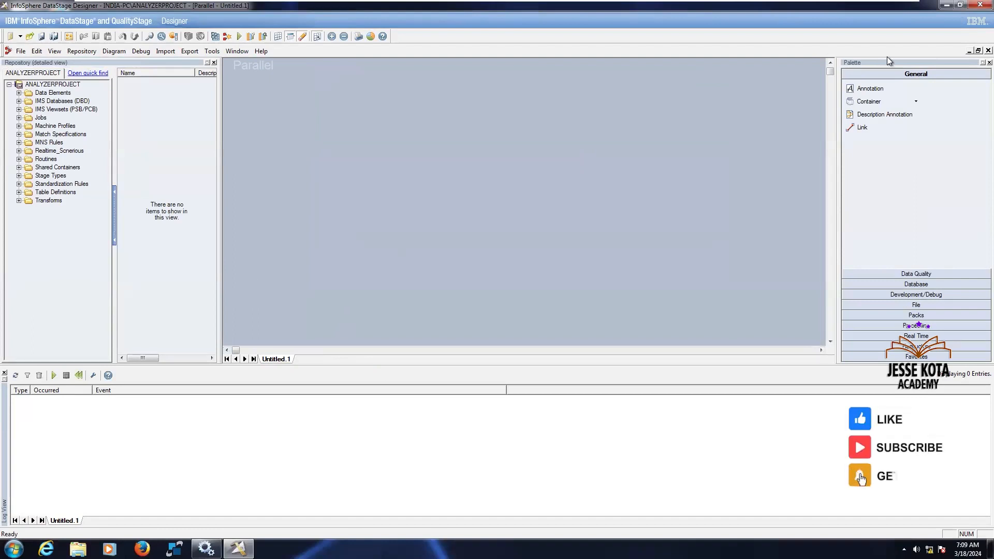
left_click(988, 50)
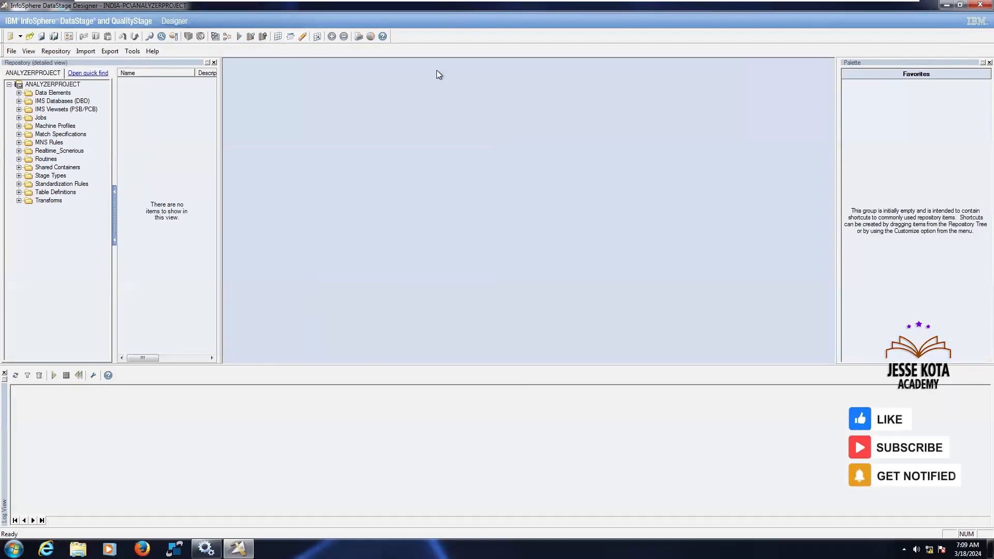
Create a new Sequence Job and maximize its design window
left_click(11, 39)
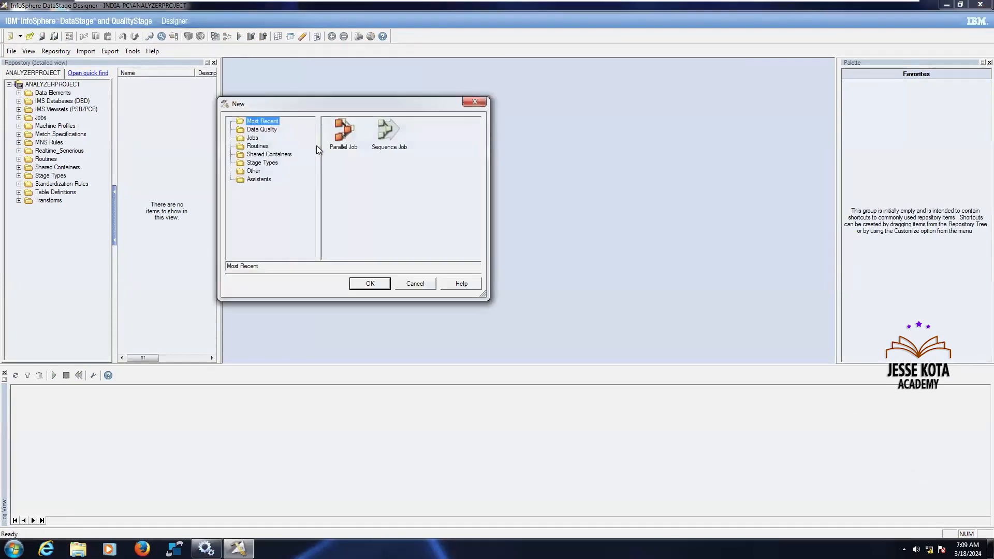
left_click(370, 284)
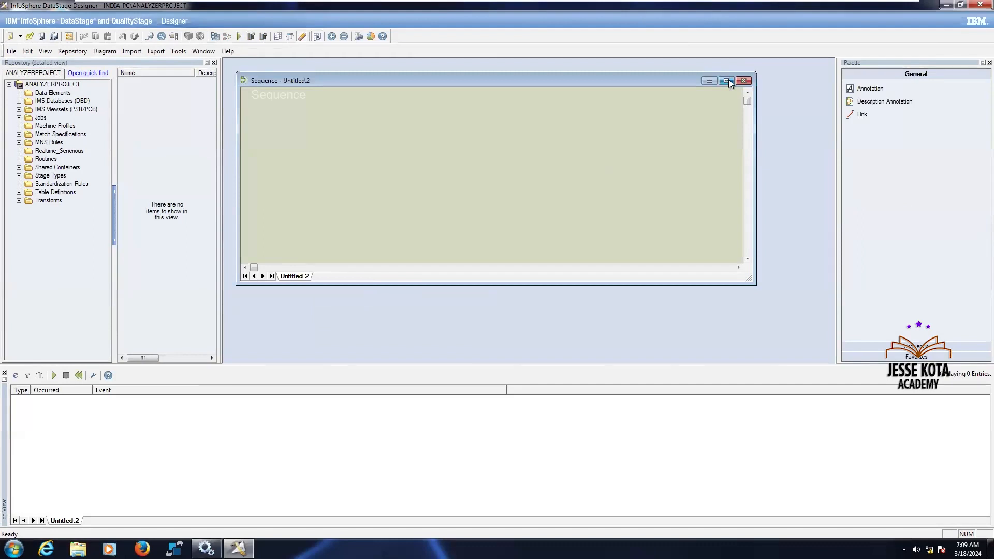
left_click(728, 79)
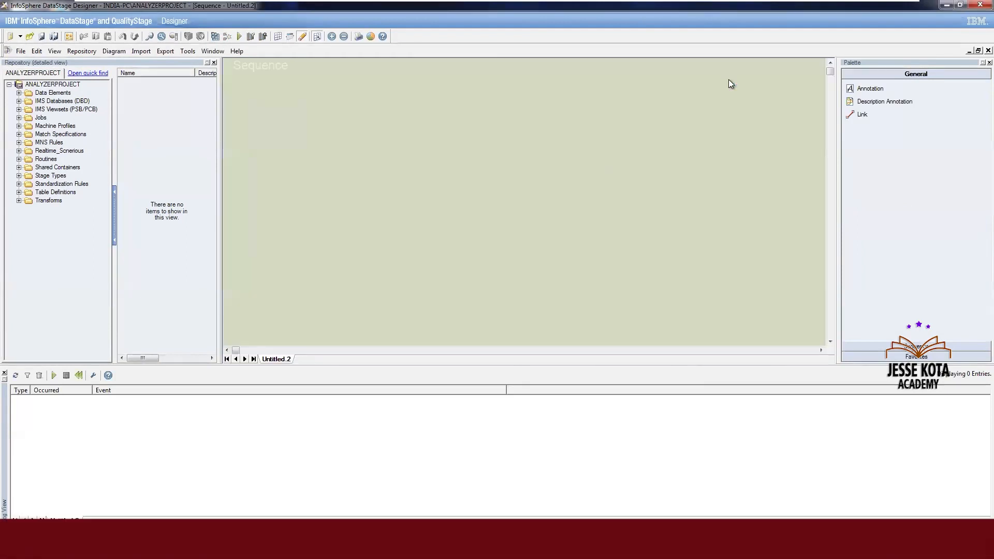
Place a StartLoop Activity and, lower on its right, an EndLoop Activity on the sequence canvas
left_click(916, 345)
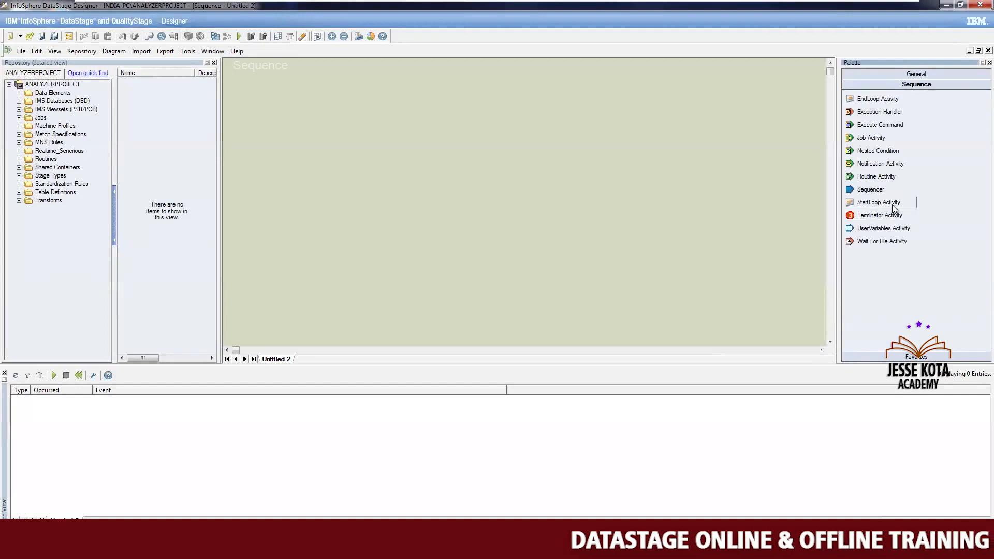
left_click_drag(892, 203, 363, 156)
left_click(559, 200)
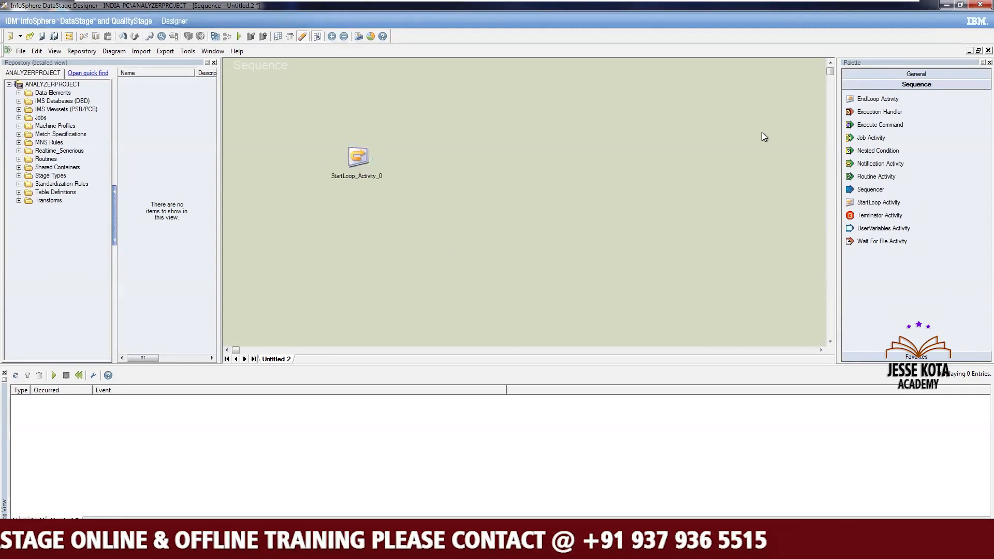
left_click_drag(873, 98, 521, 264)
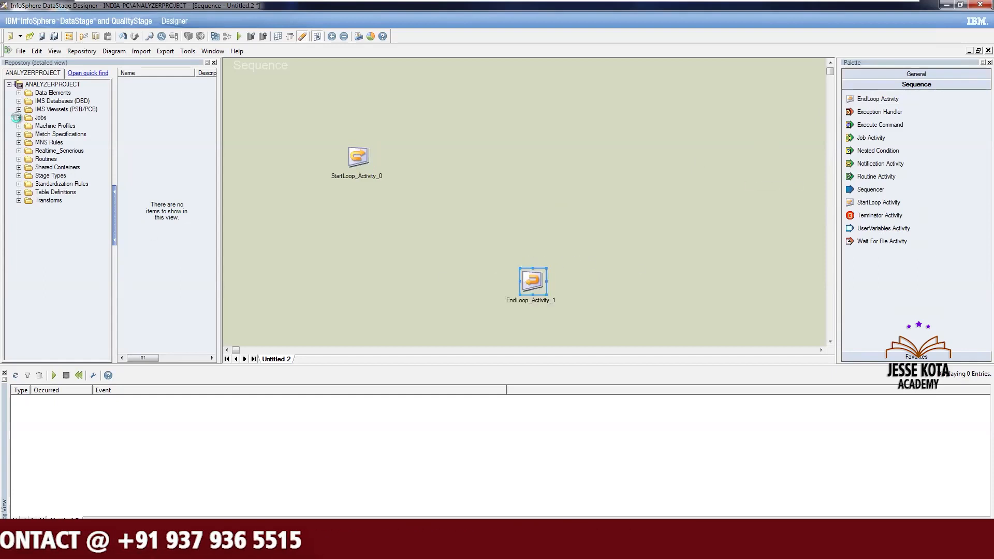
Show the jobs in the repository's Feb24 folder and widen the repository view and its Name column
left_click(19, 117)
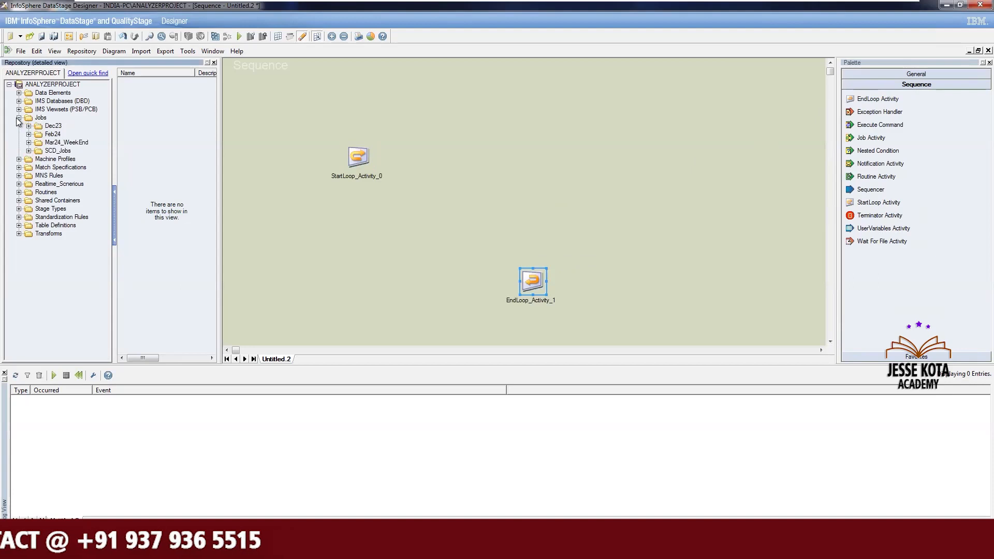
left_click(51, 135)
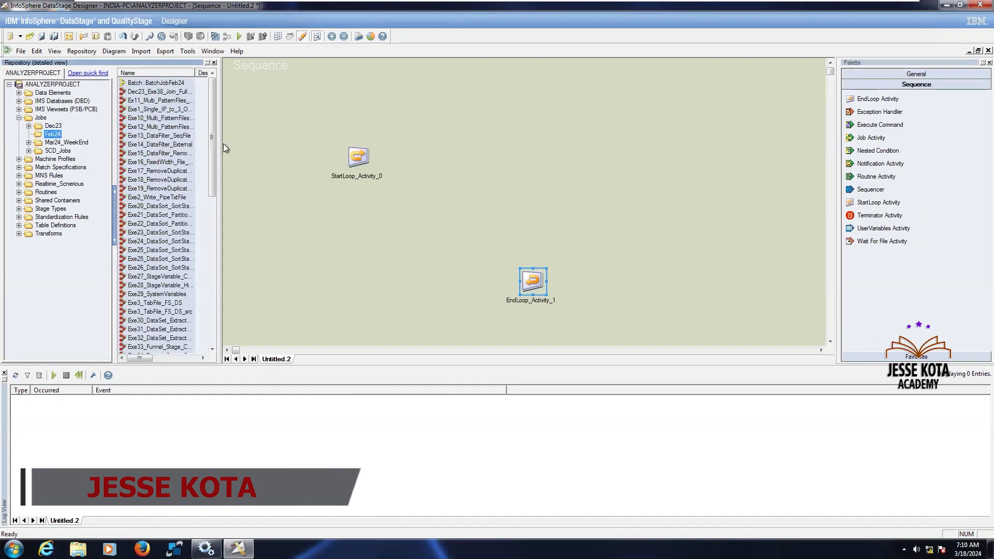
left_click_drag(221, 144, 290, 145)
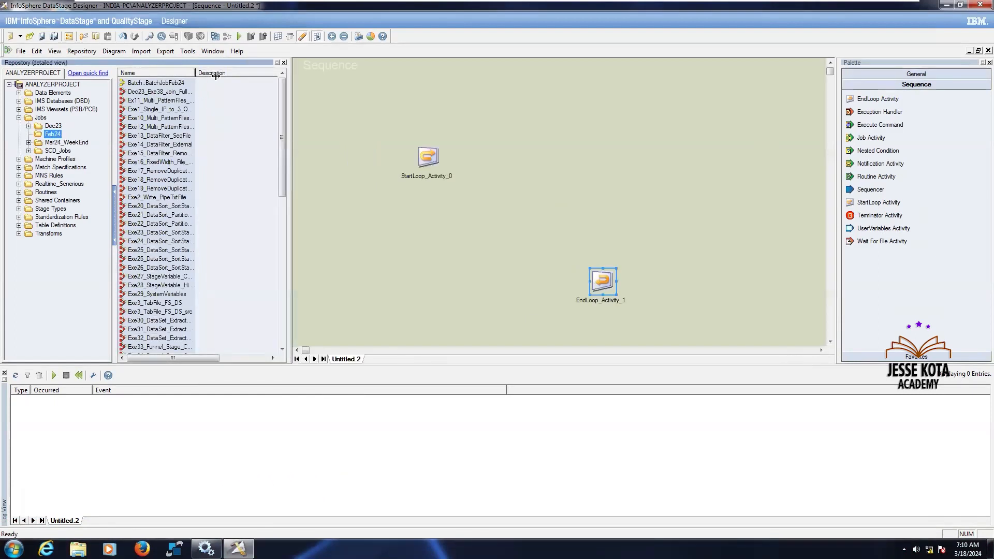
left_click_drag(215, 77, 241, 82)
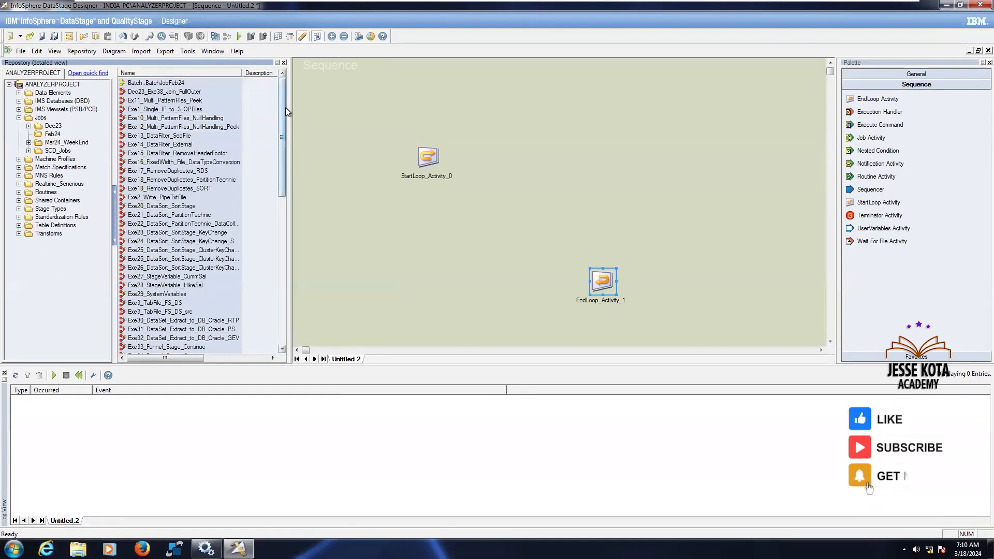
Browse the Feb24 job list for a job to run inside the loop
left_click_drag(284, 108, 284, 129)
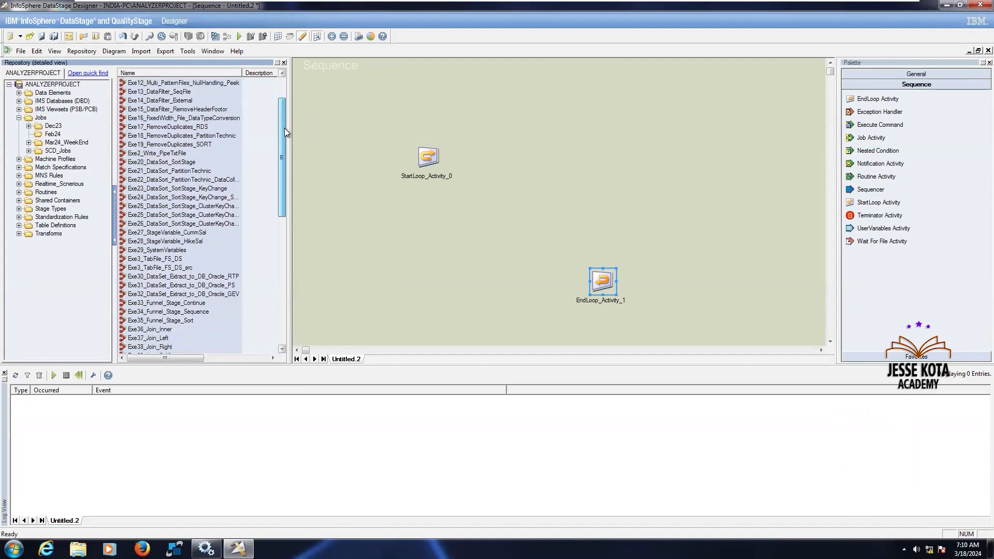
left_click_drag(284, 128, 284, 141)
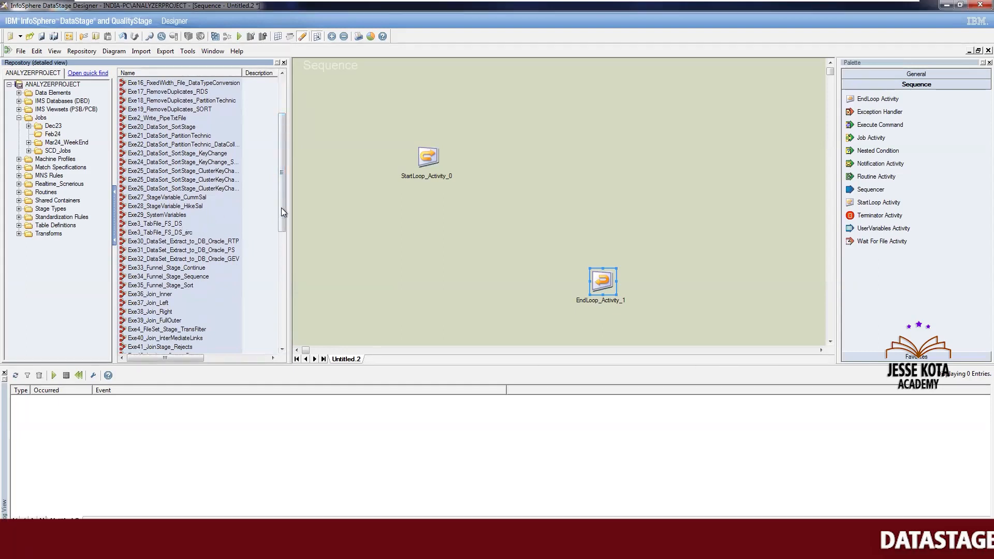
left_click(155, 223)
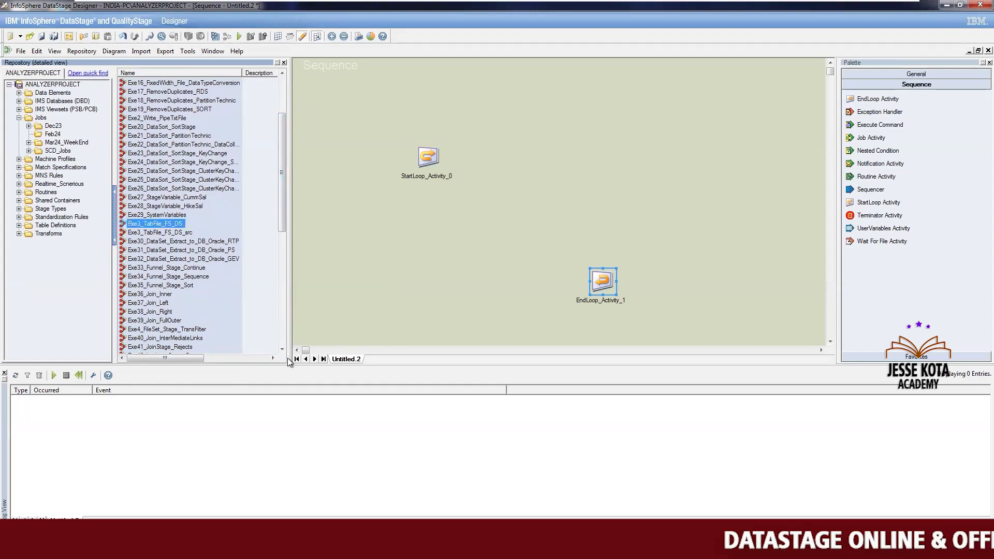
left_click(282, 350)
left_click(282, 350)
left_click(282, 350)
scroll(283, 349, "down", 5)
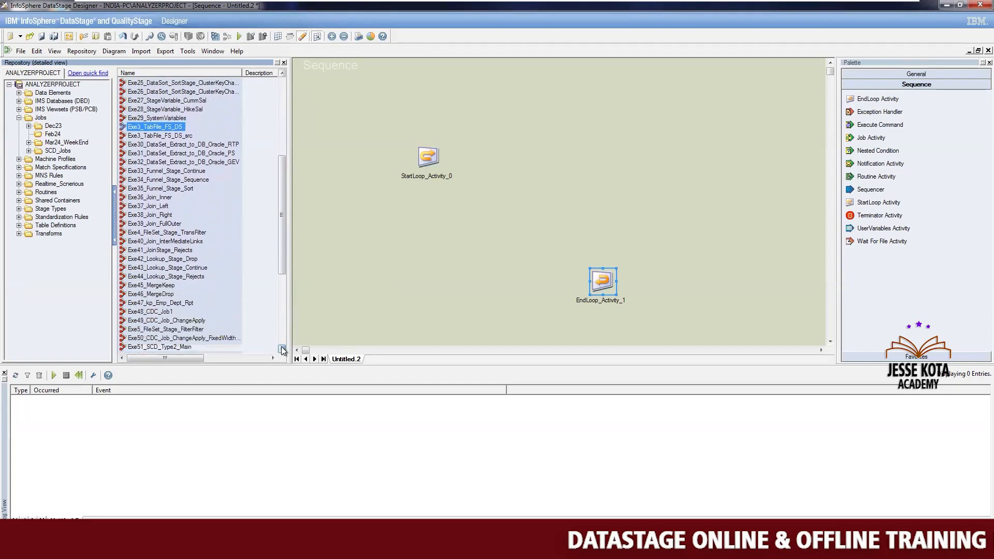
scroll(282, 349, "down", 4)
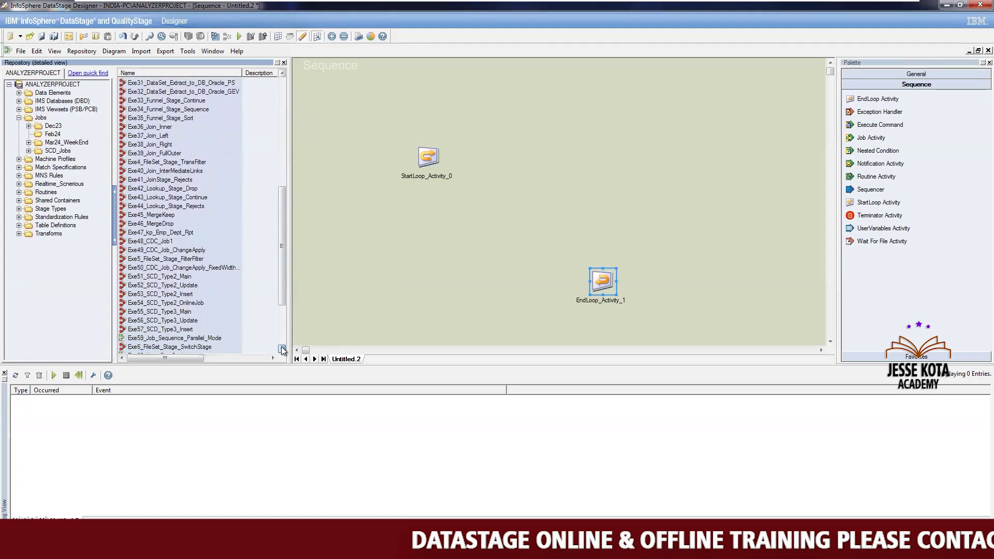
left_click_drag(279, 290, 281, 176)
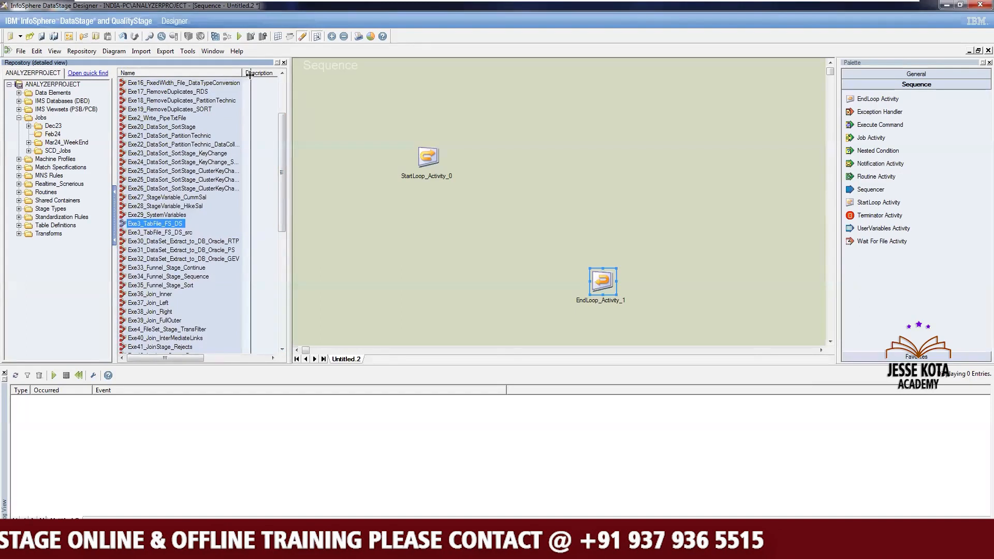
Widen the repository's Name column and place the job Exe23_DataSort_SortStage_KeyChange on the canvas, right of the StartLoop activity and above EndLoop
left_click_drag(239, 72, 255, 76)
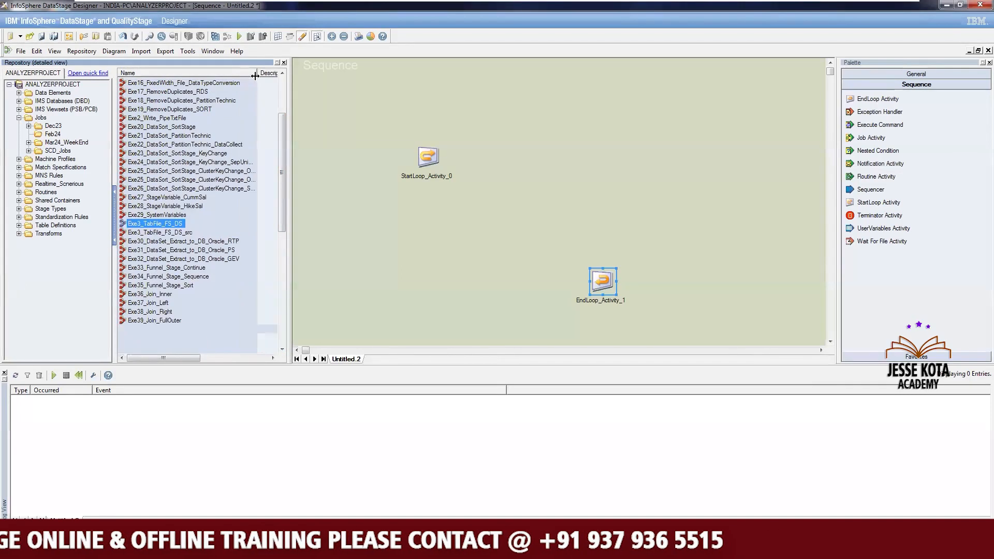
left_click(201, 154)
left_click_drag(201, 154, 593, 154)
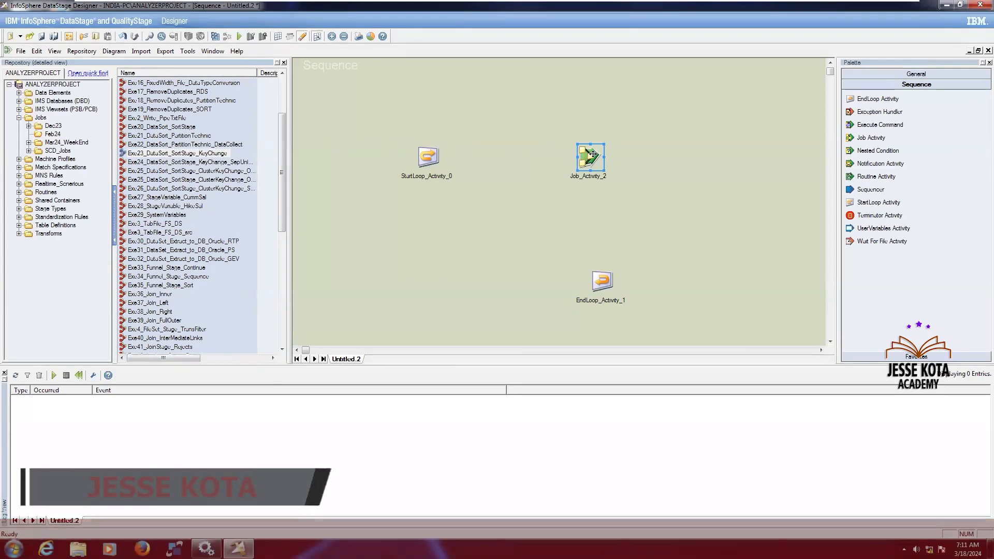
right_click(593, 154)
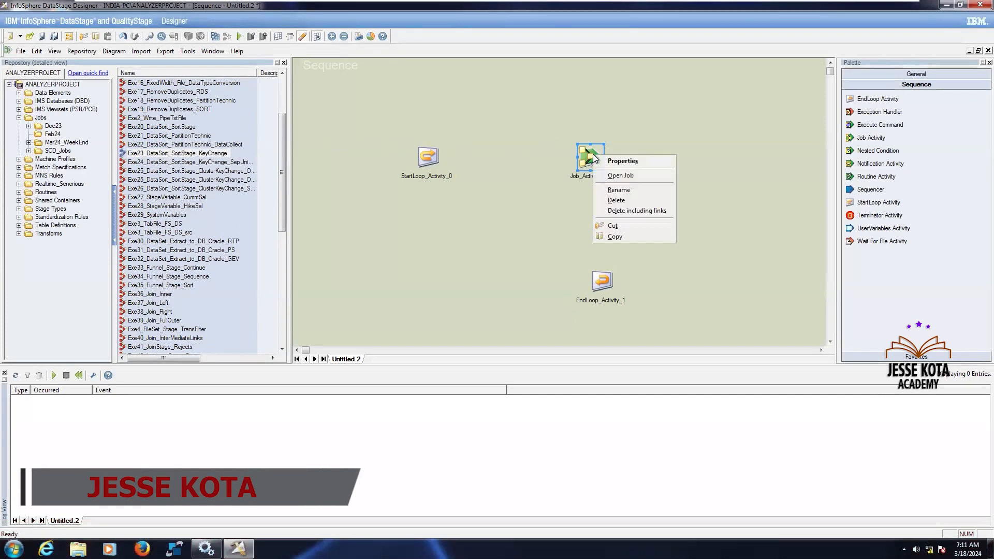
left_click(498, 167)
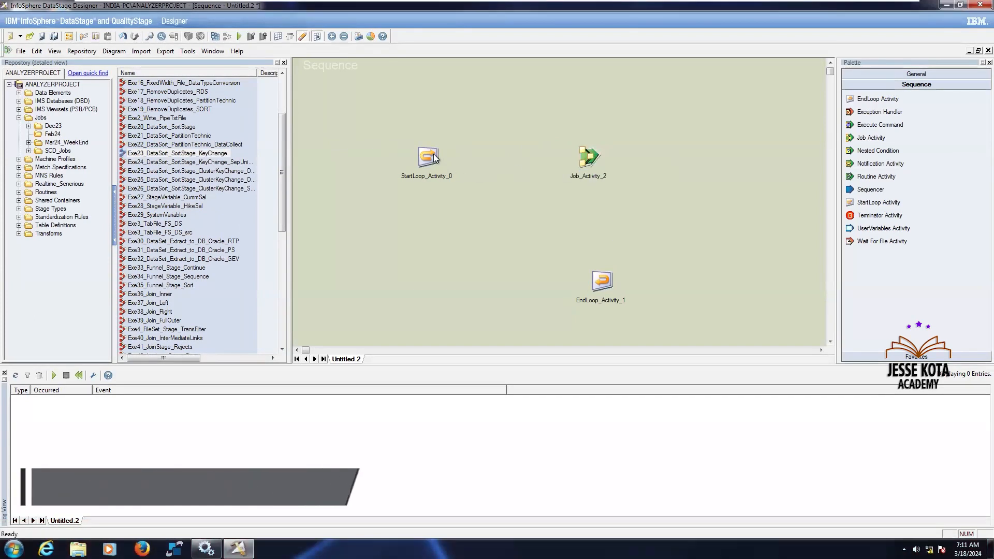
Link the StartLoop activity to the job activity, the job activity to EndLoop, and EndLoop back to StartLoop
left_click_drag(435, 159, 592, 158)
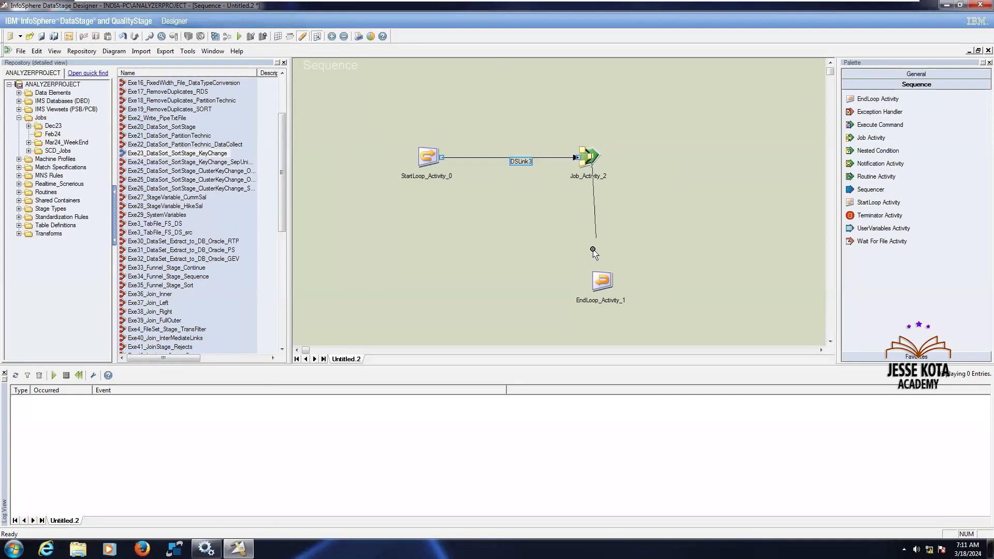
left_click_drag(452, 224, 438, 163)
left_click(440, 207)
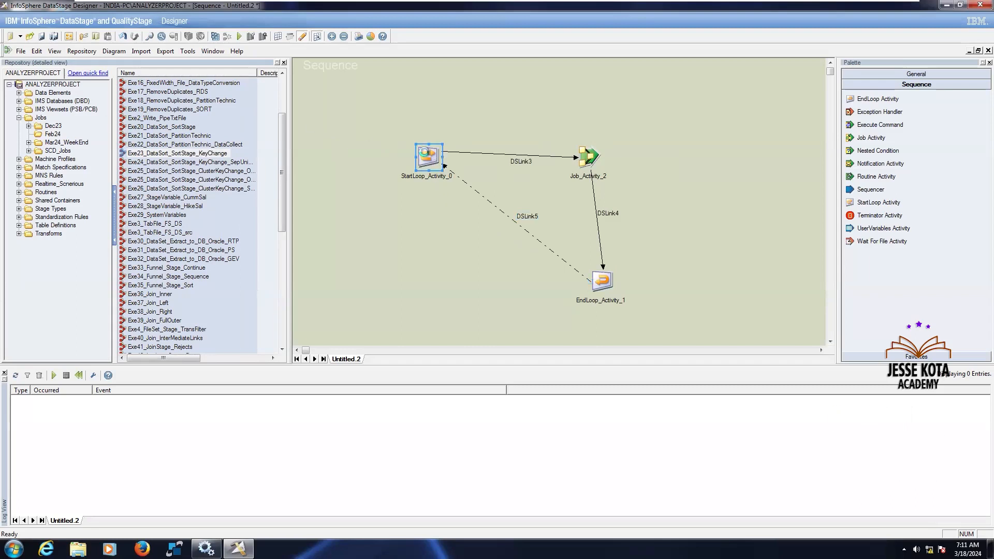
Define the StartLoop activity as a Numeric Loop with From 1 and Step 1, and accept its properties
double_click(426, 156)
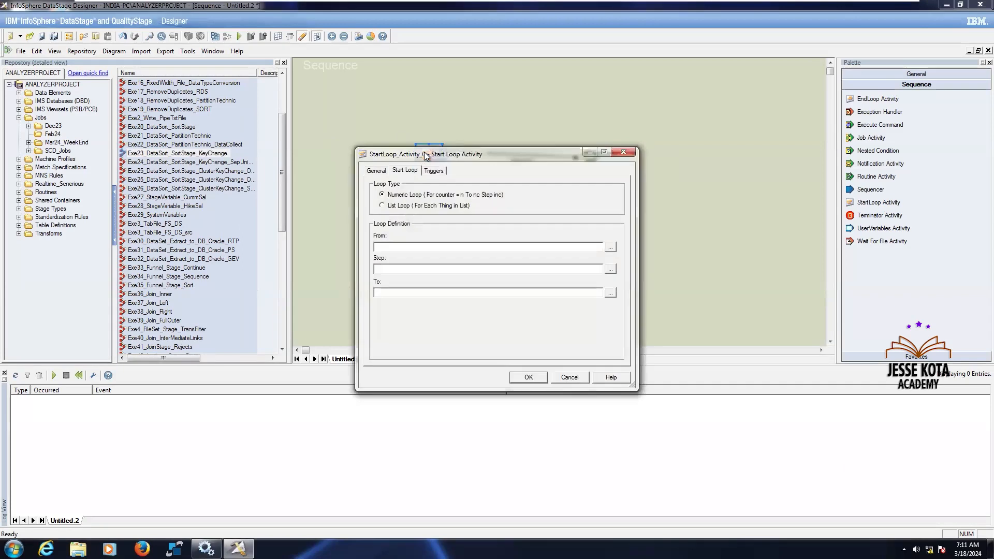
left_click(601, 153)
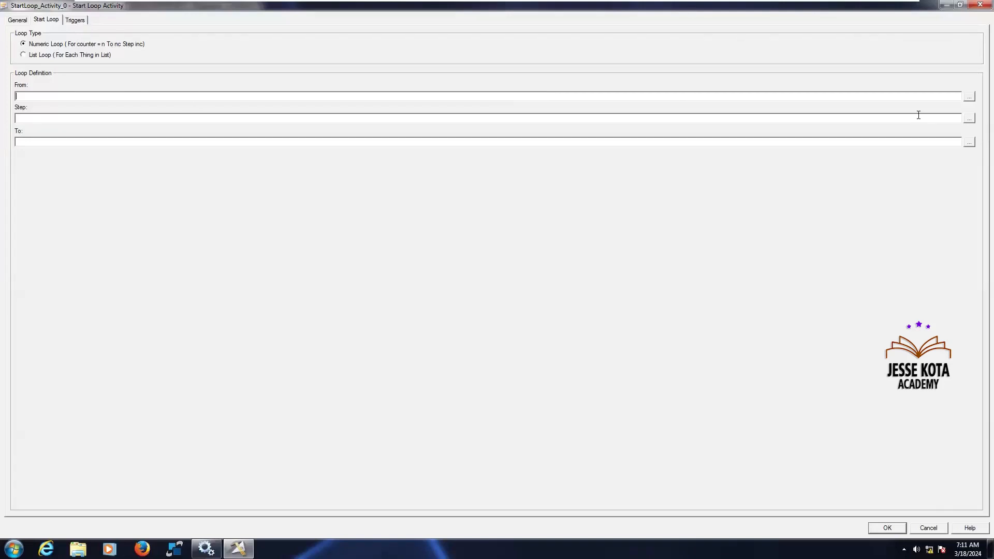
left_click(967, 96)
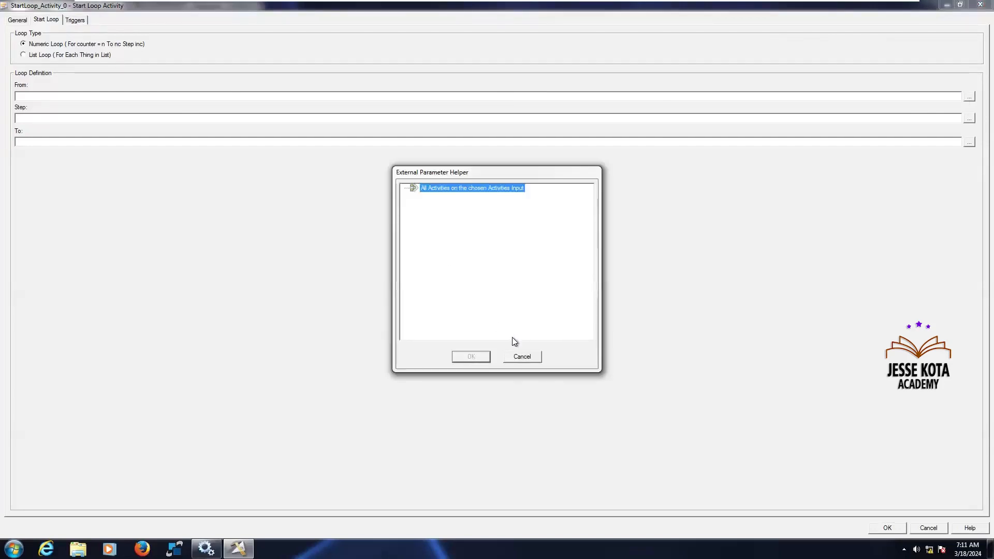
left_click(522, 357)
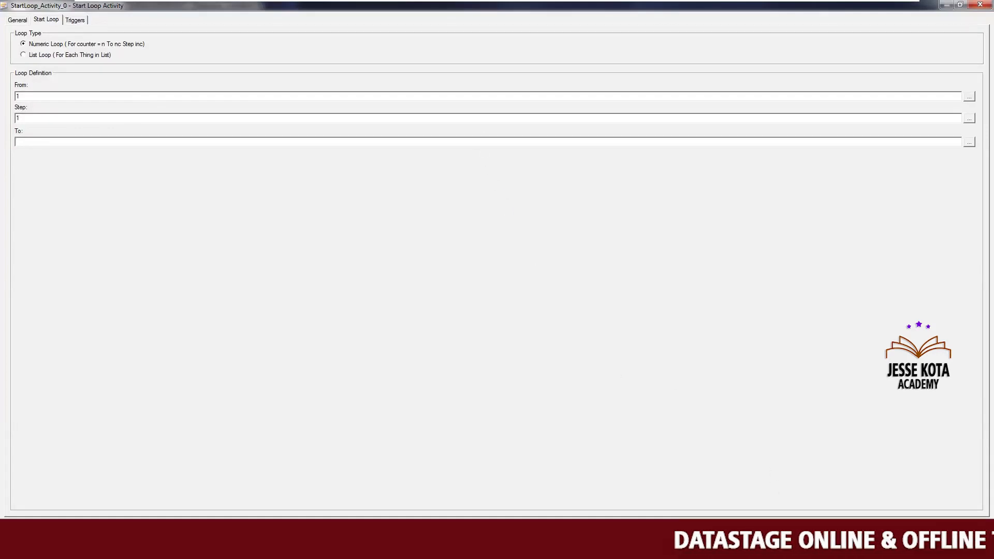
key("Return")
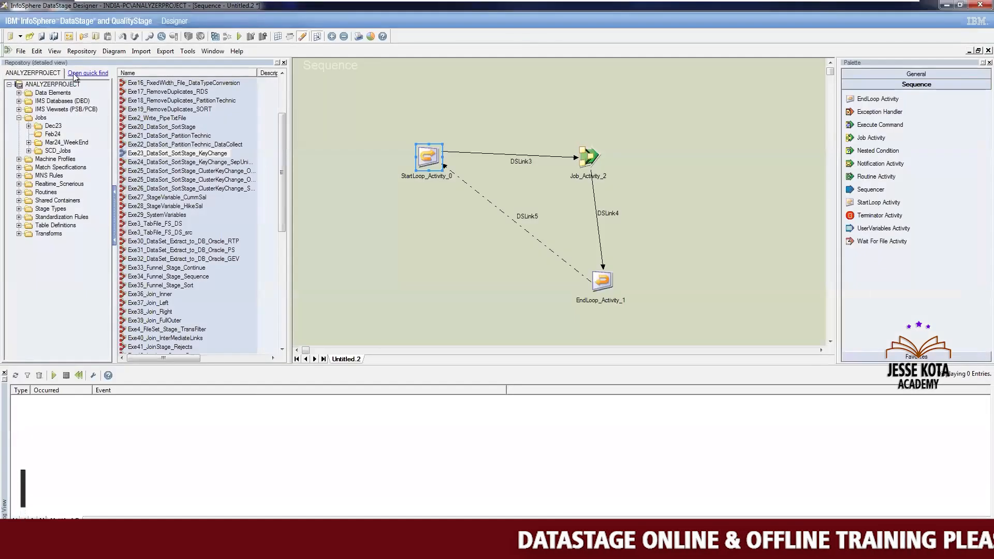
Add a parameter named To_Run to the sequence's job properties
left_click(70, 38)
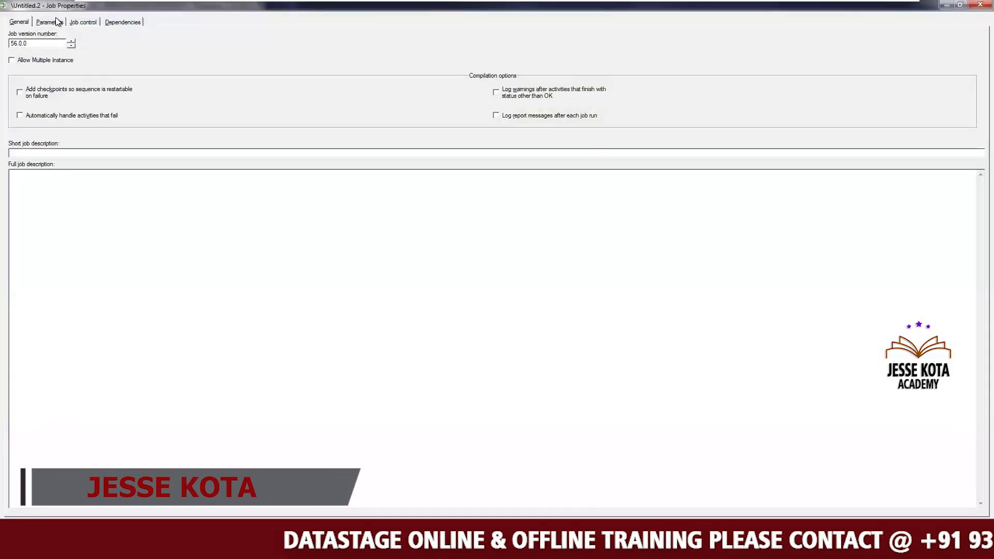
left_click(58, 21)
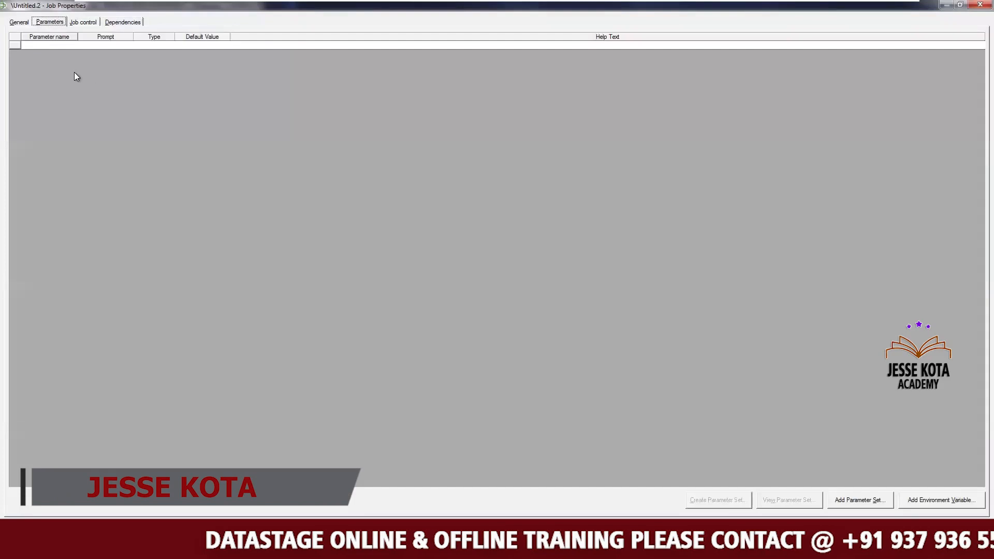
left_click(62, 44)
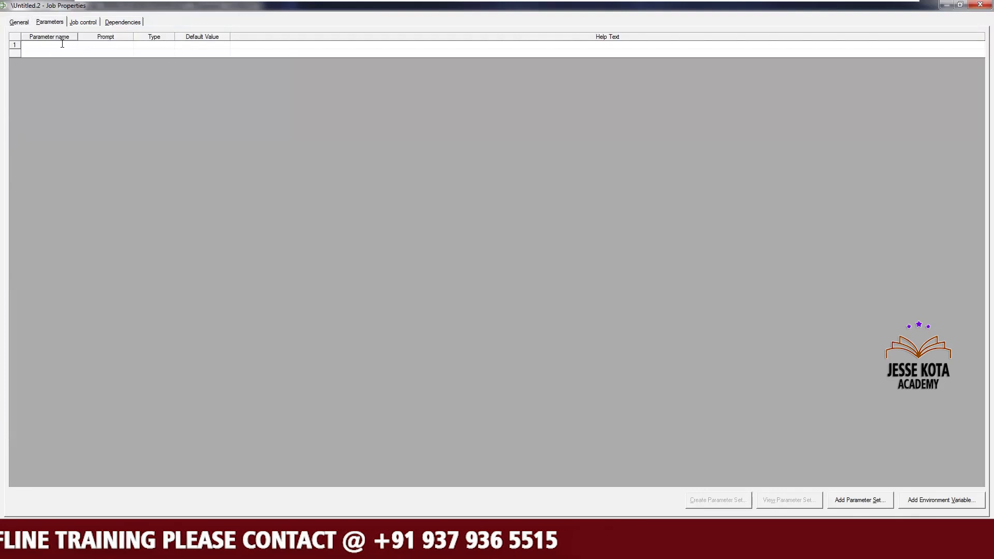
type("To")
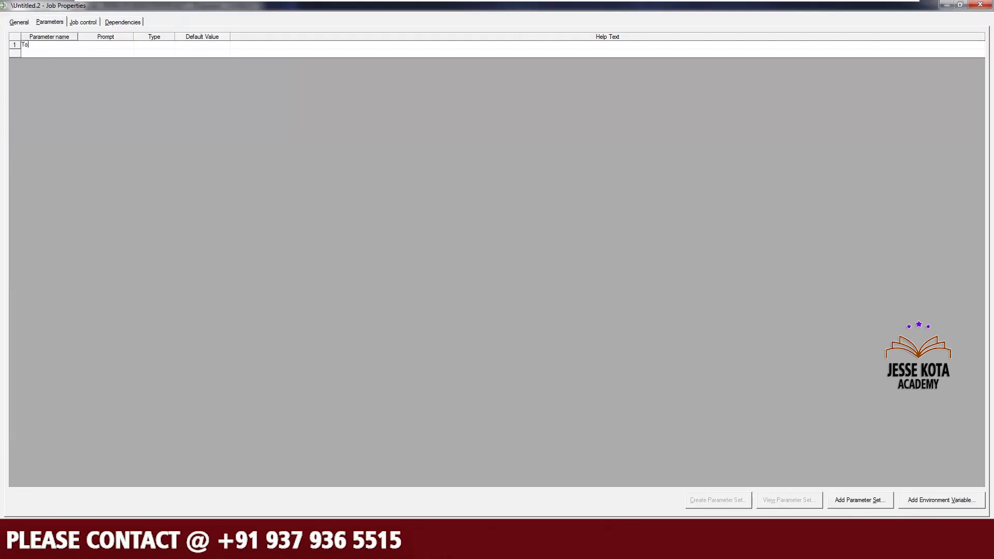
type("_RUn")
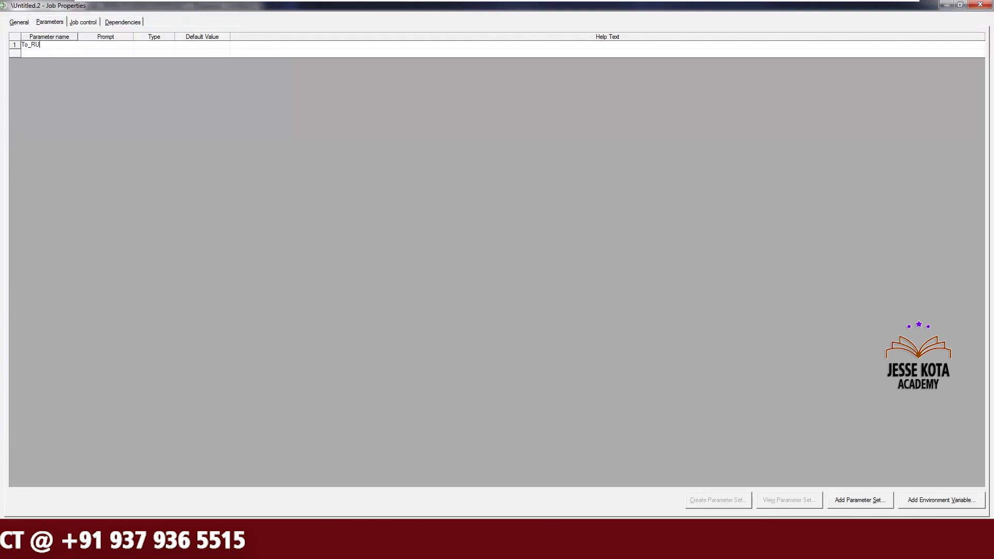
key("BackSpace")
key("BackSpace")
type("un")
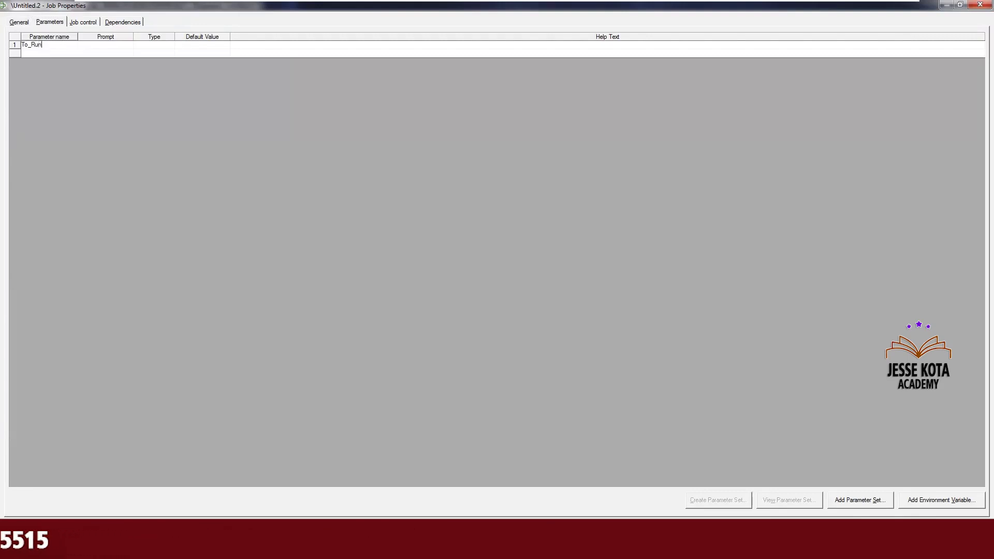
key("Return")
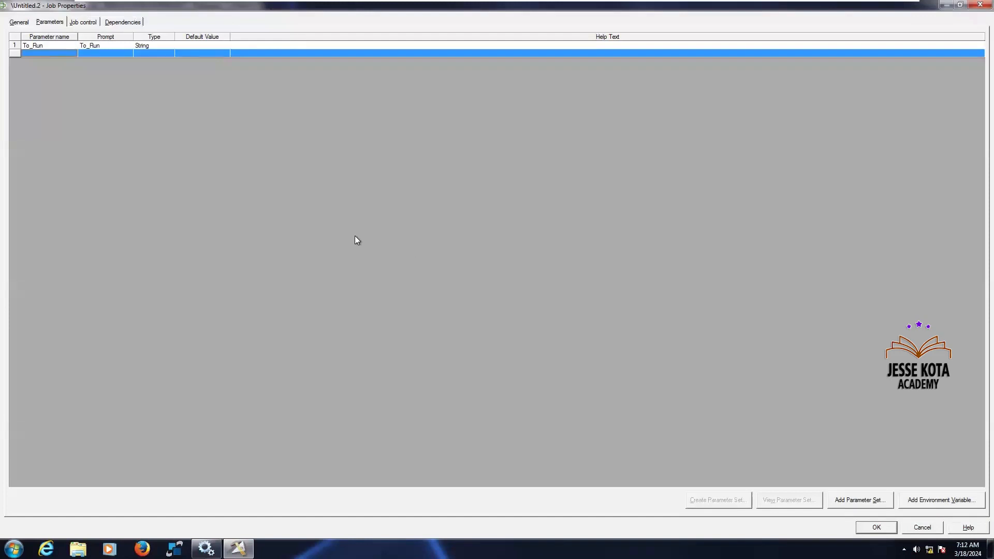
Set the To_Run parameter's type to Integer and accept the job properties
left_click(154, 48)
left_click(154, 48)
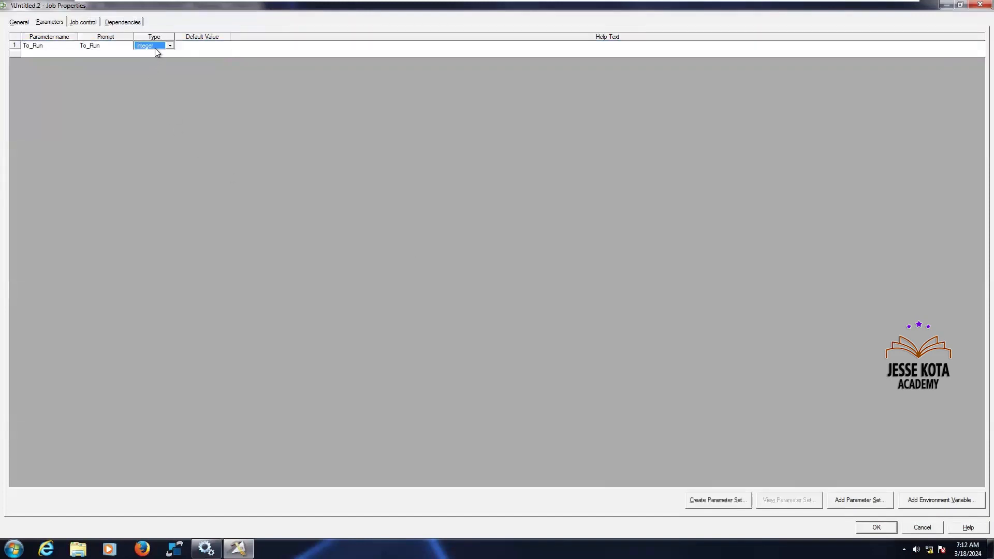
key("Return")
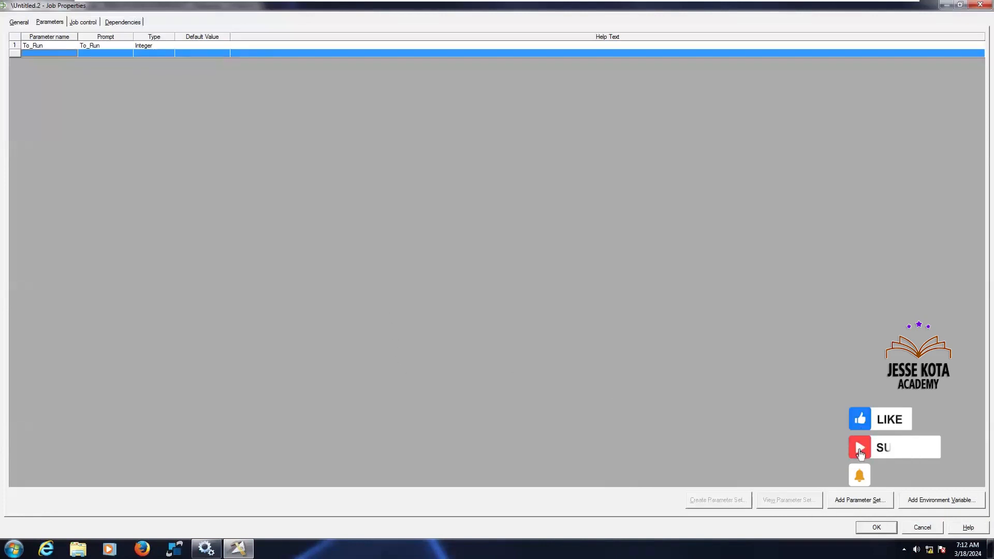
key("Return")
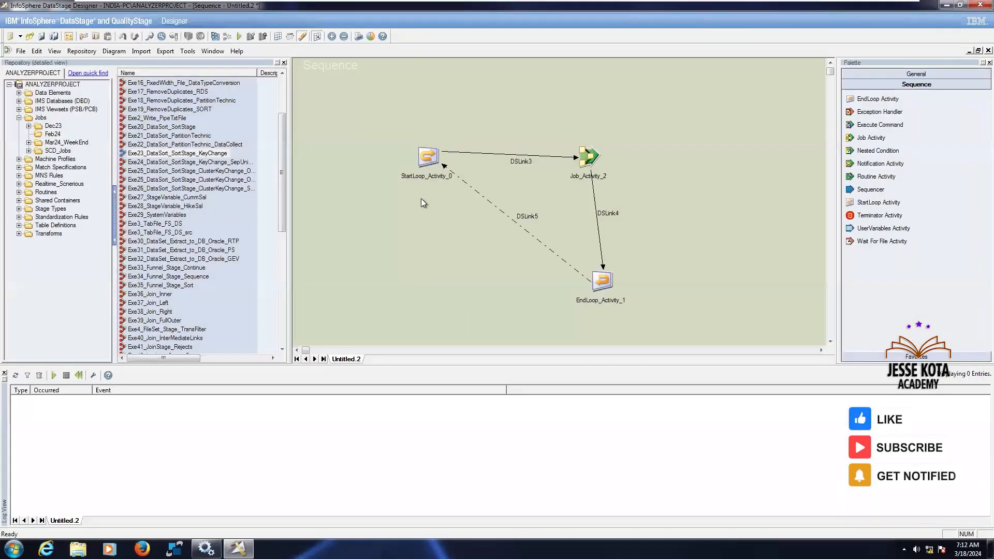
Set the StartLoop activity's To value to the job parameter #To_Run#
double_click(428, 156)
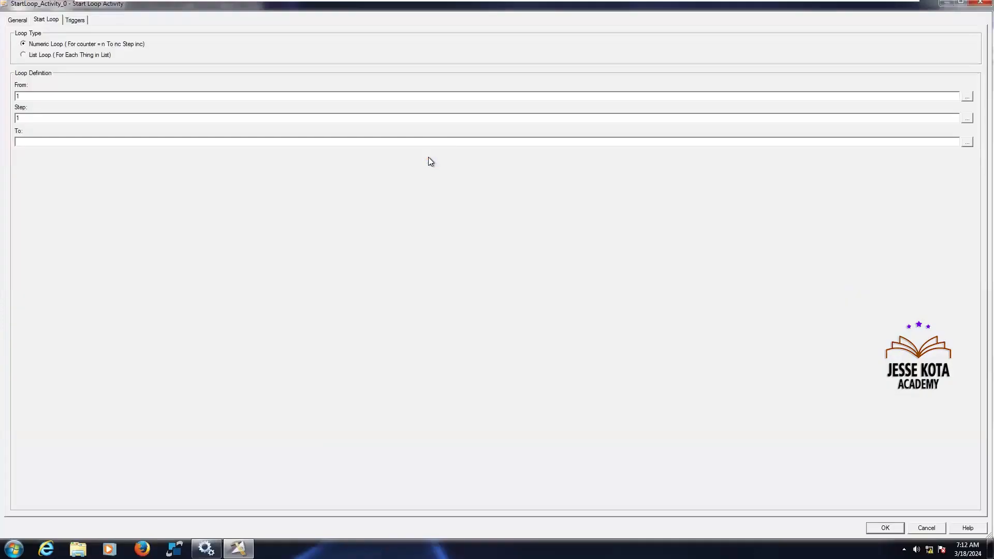
left_click(966, 143)
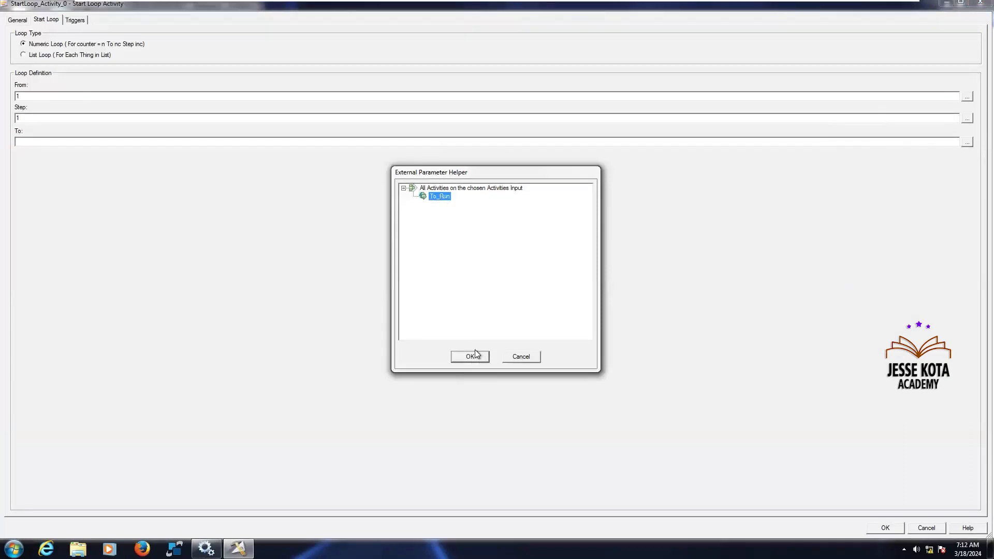
left_click(469, 357)
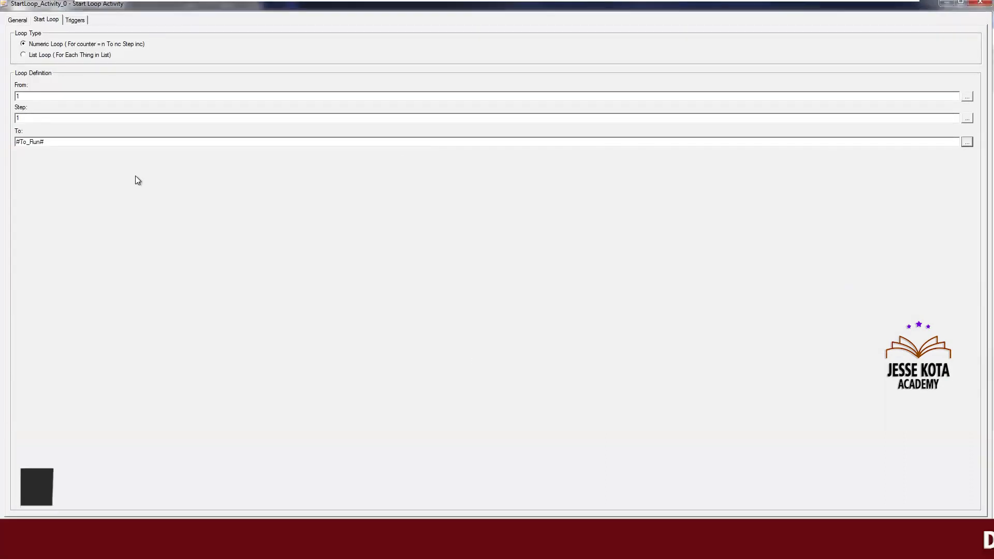
Check the StartLoop trigger with its Expression Type column widened, and rename the activity StartLoop_Activity
left_click(76, 20)
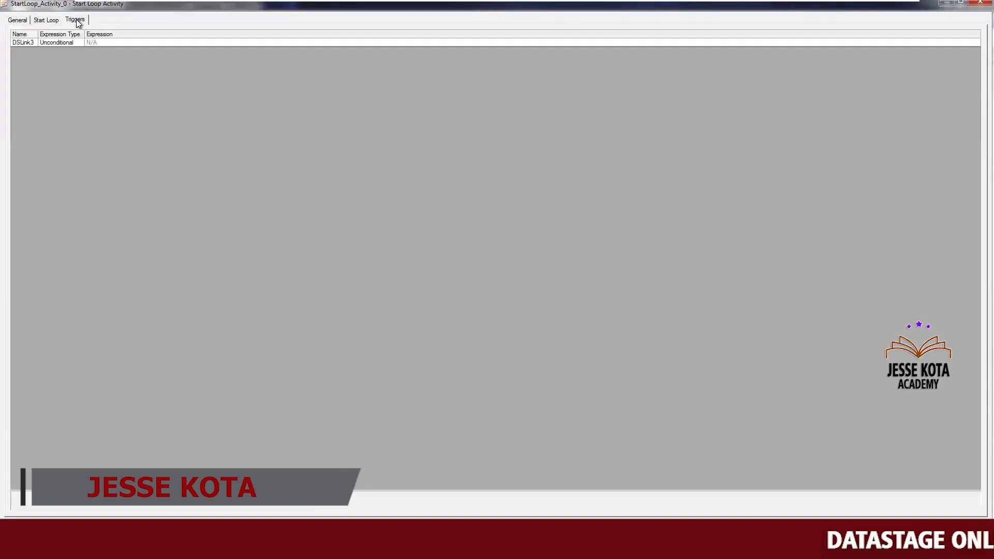
left_click(80, 42)
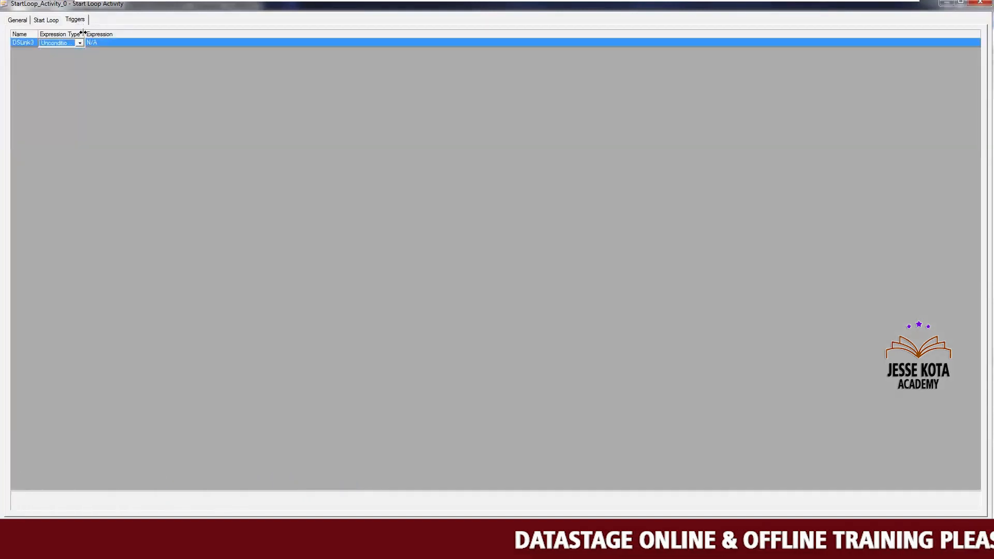
left_click_drag(83, 32, 131, 42)
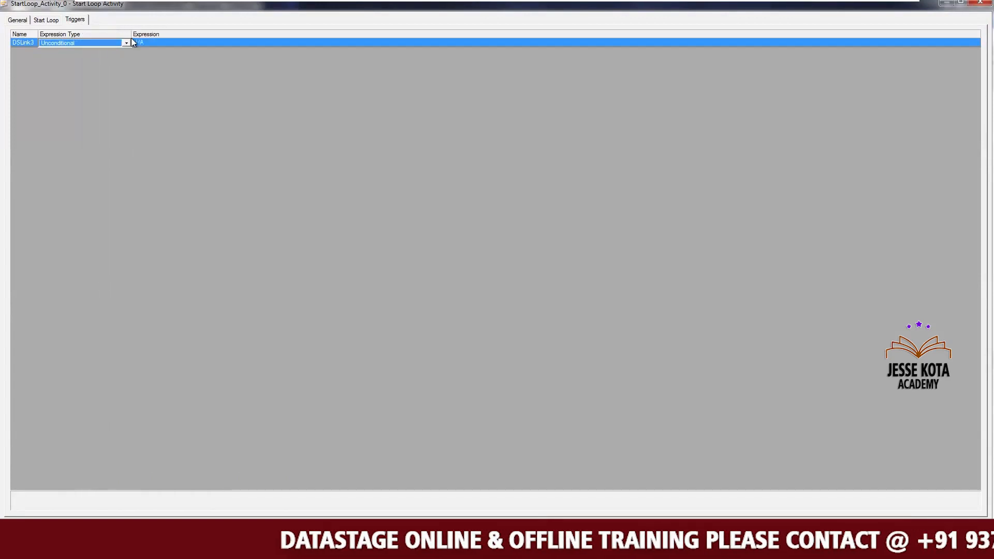
left_click(55, 17)
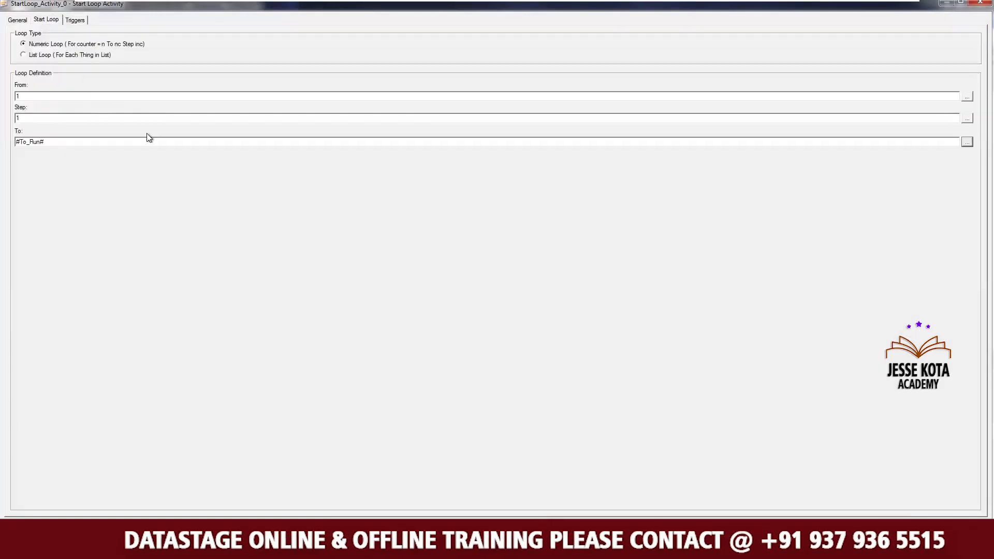
left_click(17, 20)
left_click(76, 44)
key("BackSpace")
key("BackSpace")
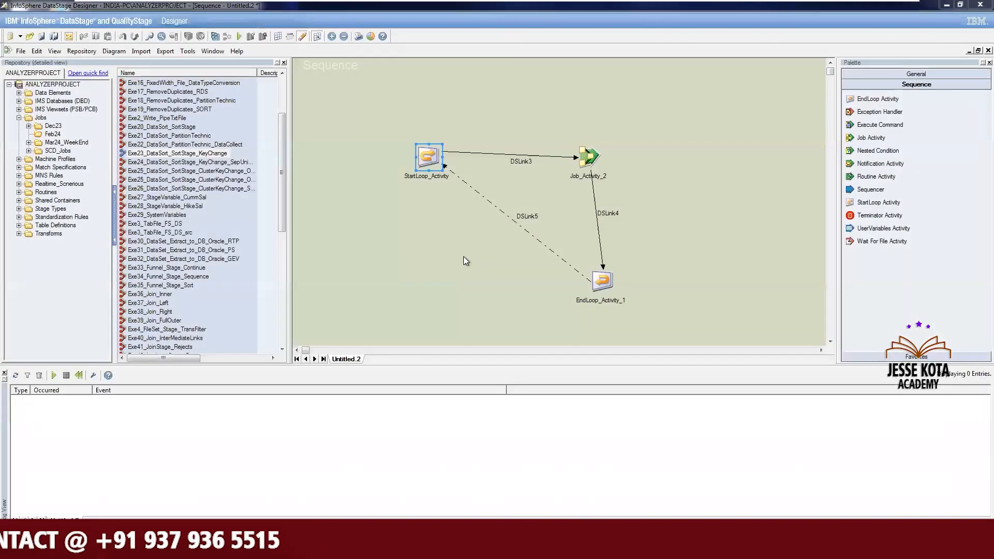
Rearrange the sequence diagram into a triangle, with Job_Activity_2 level with StartLoop_Activity and EndLoop_Activity_1 centred below them
left_click(464, 261)
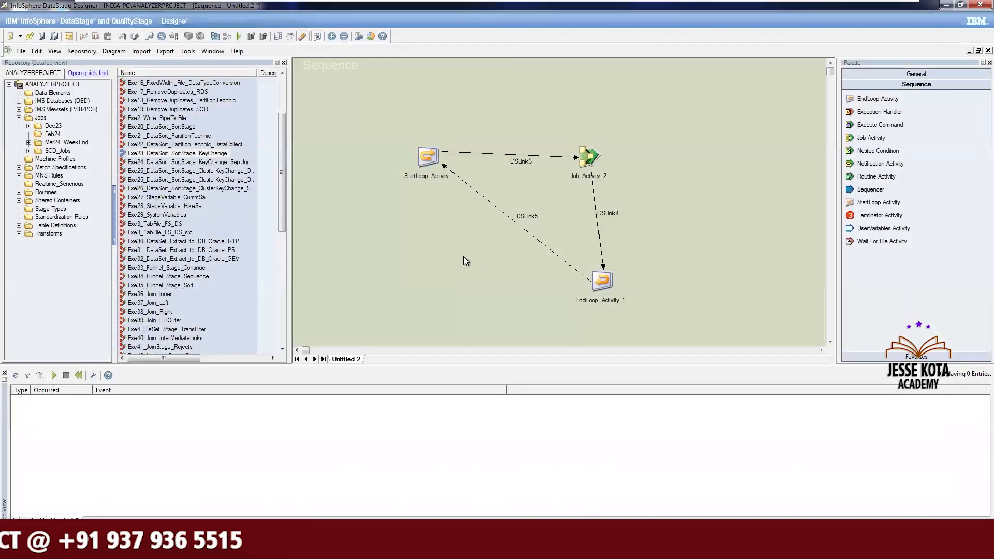
left_click_drag(594, 160, 654, 149)
left_click(606, 290)
left_click_drag(605, 290, 552, 297)
left_click(675, 291)
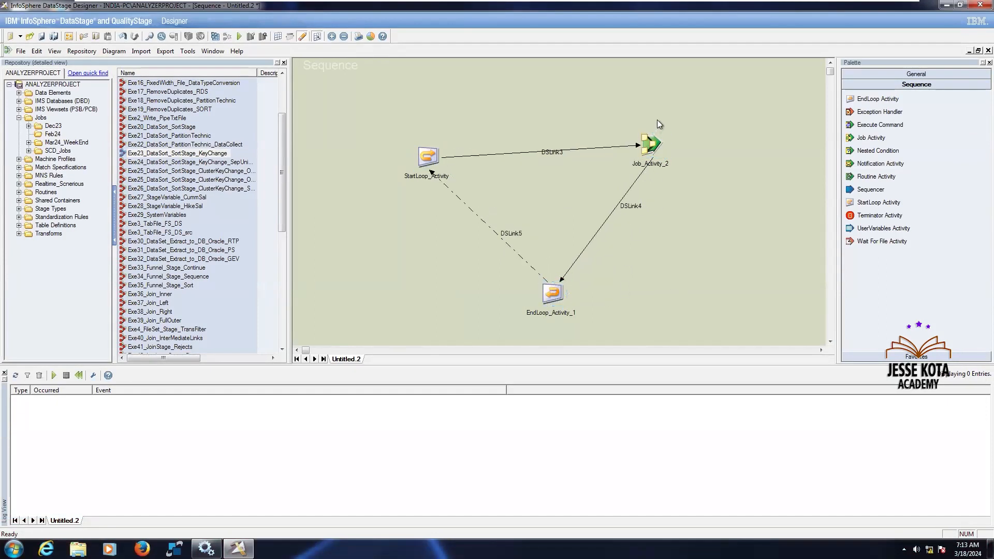
left_click_drag(647, 147, 650, 163)
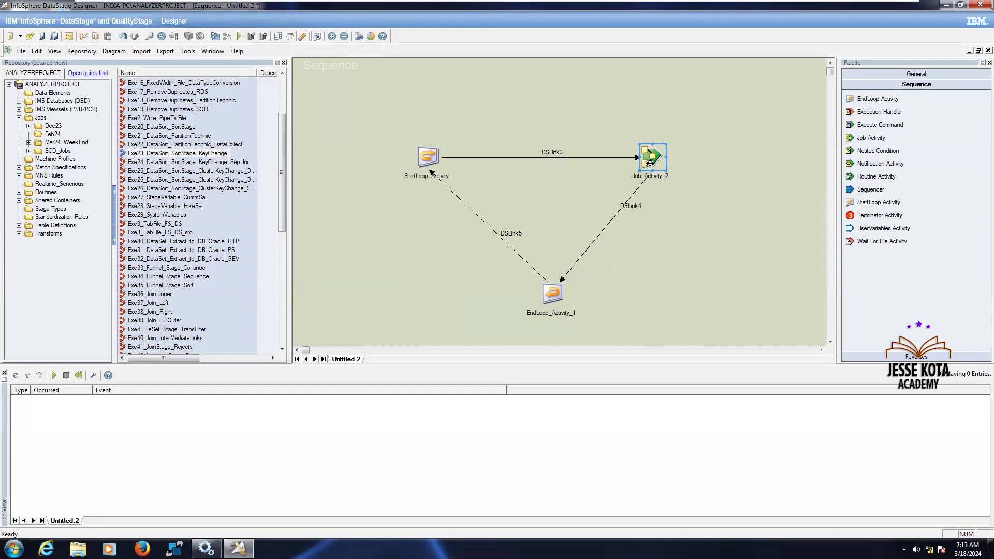
left_click(676, 230)
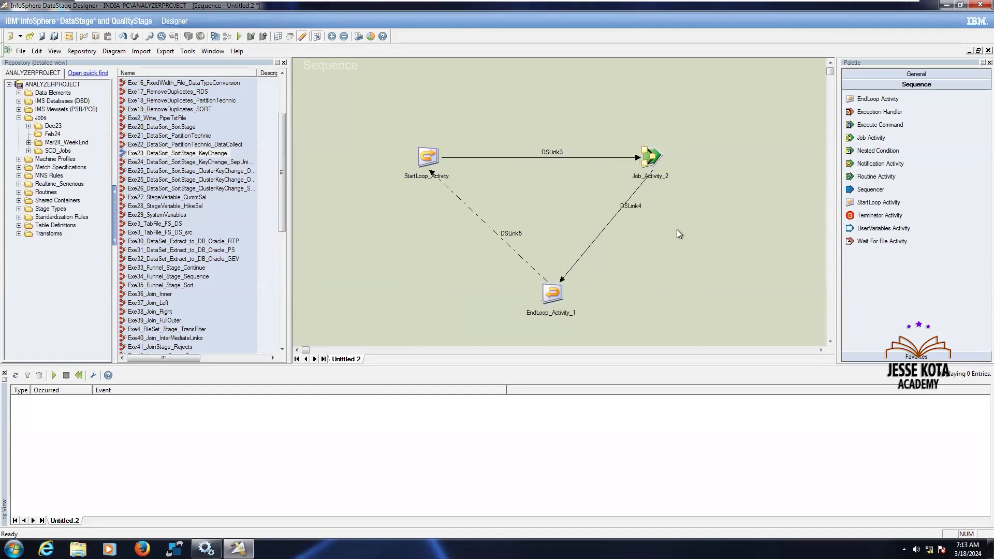
Copy SortStage_KeyChange from Job_Activity_2's job name and set its execution action to Reset if required, then run
double_click(653, 156)
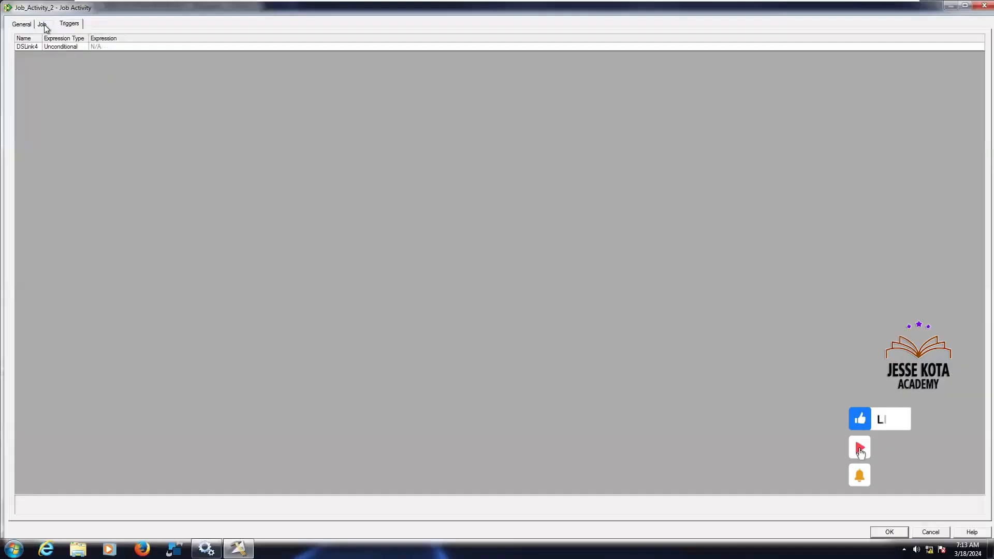
left_click(44, 26)
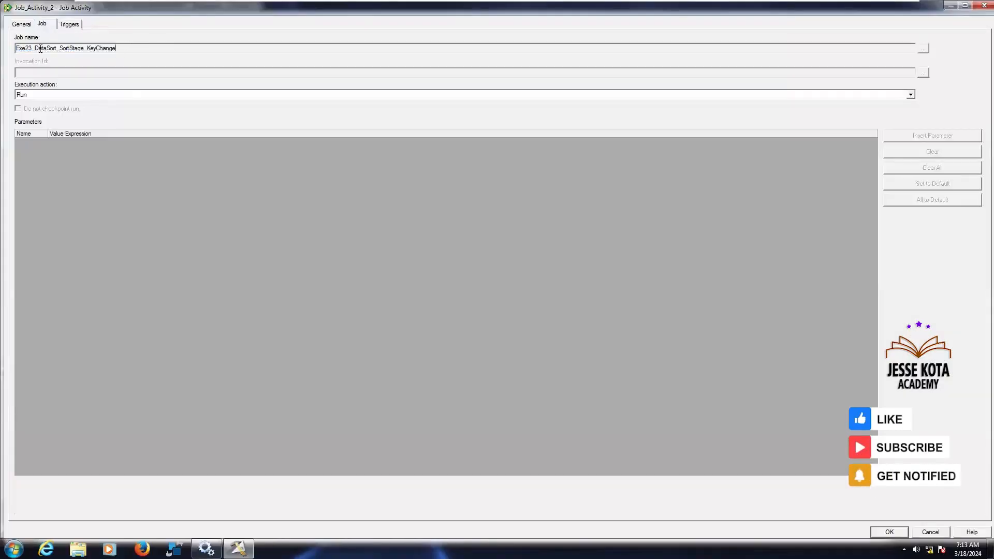
left_click_drag(44, 48, 78, 48)
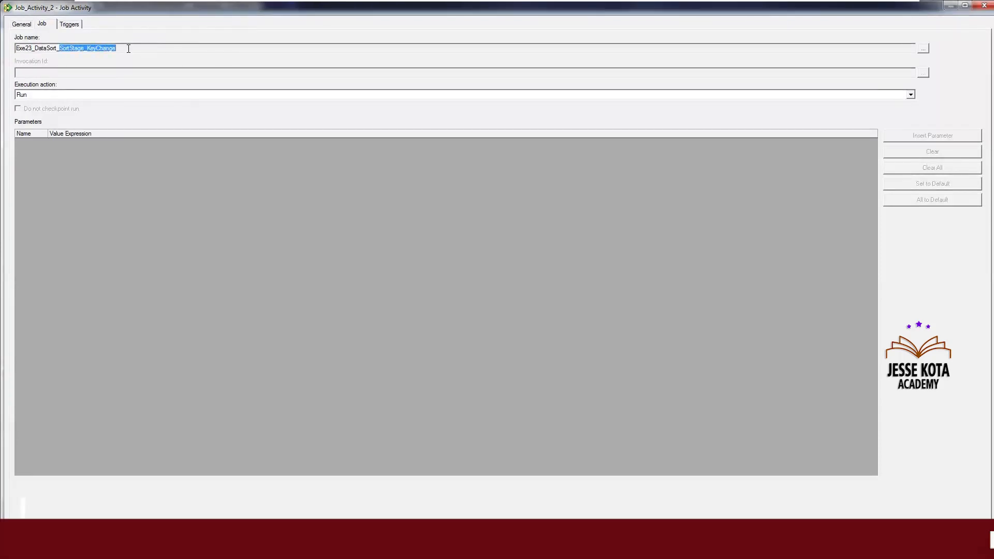
left_click(166, 98)
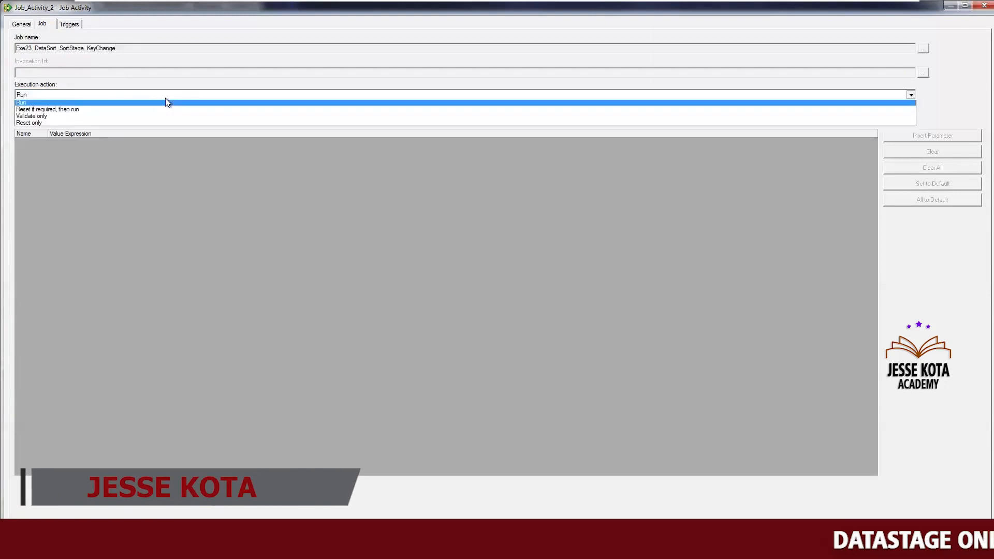
left_click(116, 111)
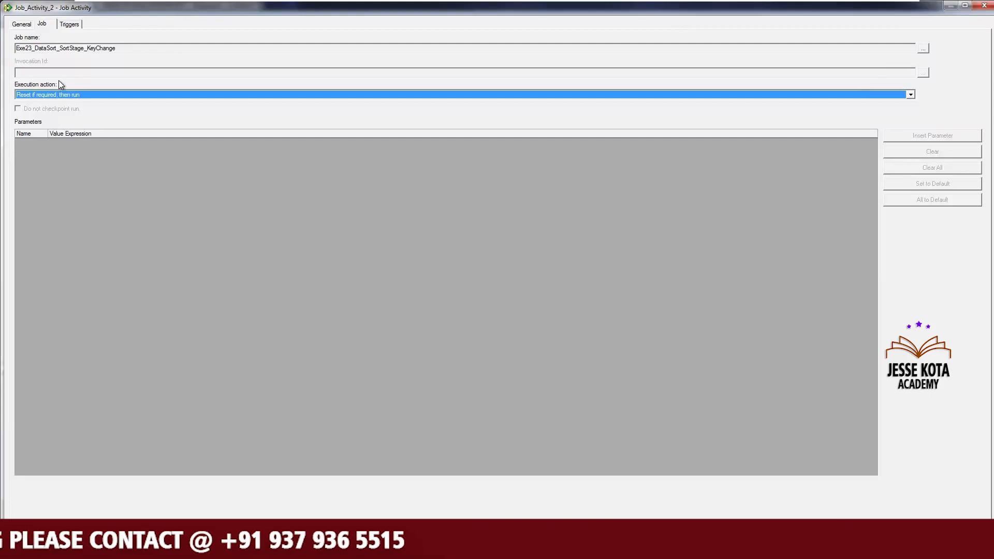
Set Job_Activity_2's DSLink4 trigger to Custom - (Conditional), check the available activity variables, and accept the properties with the expression empty
left_click(69, 24)
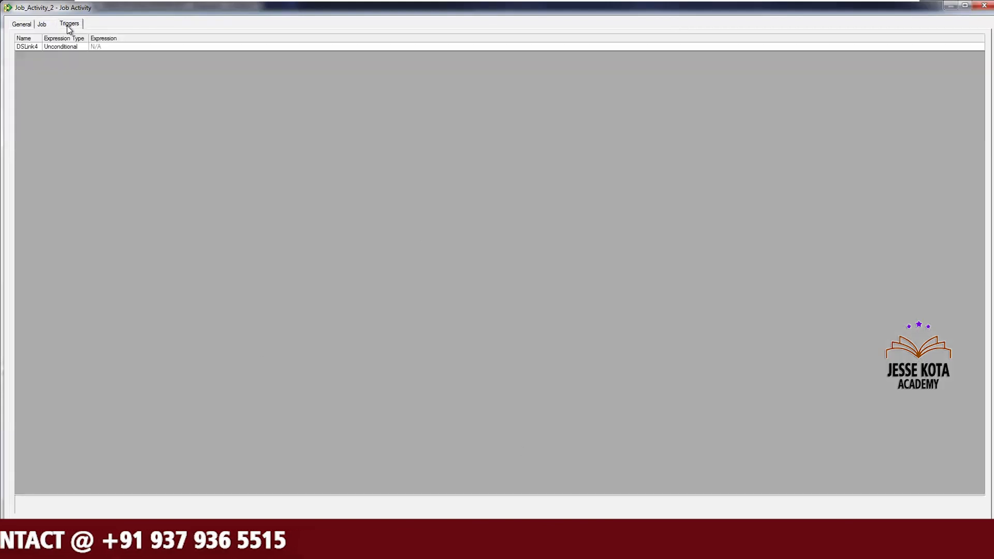
left_click(83, 49)
left_click(83, 49)
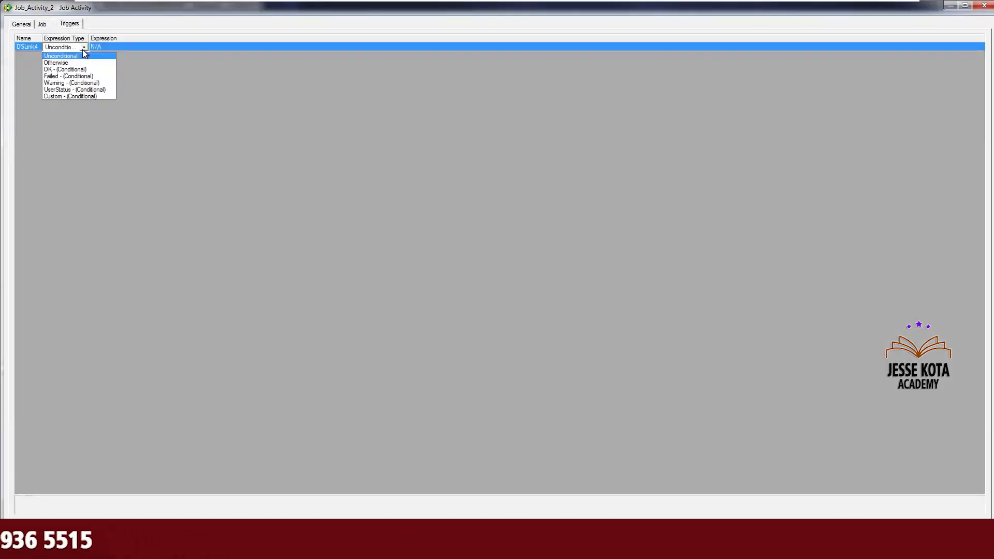
left_click(79, 95)
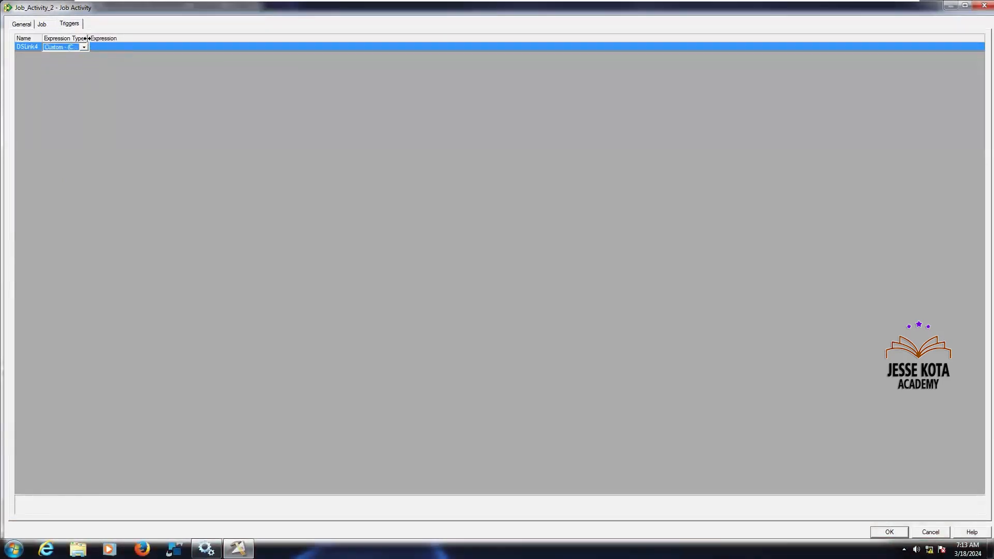
left_click(155, 49)
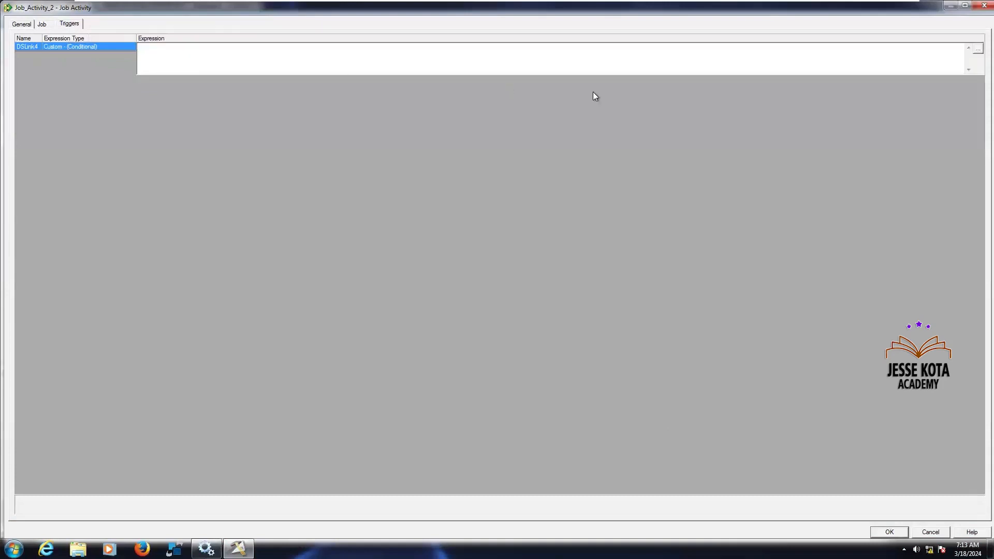
right_click(962, 52)
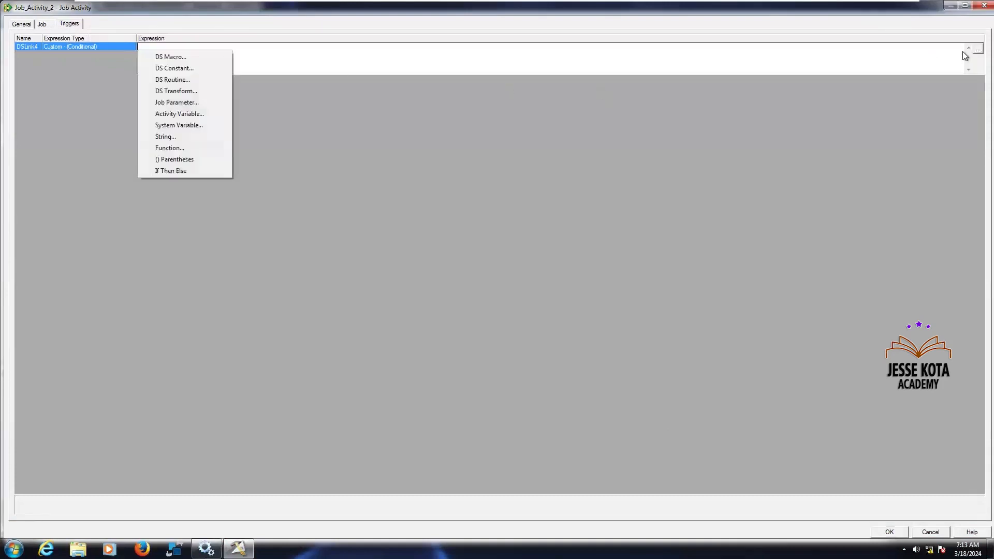
left_click(189, 115)
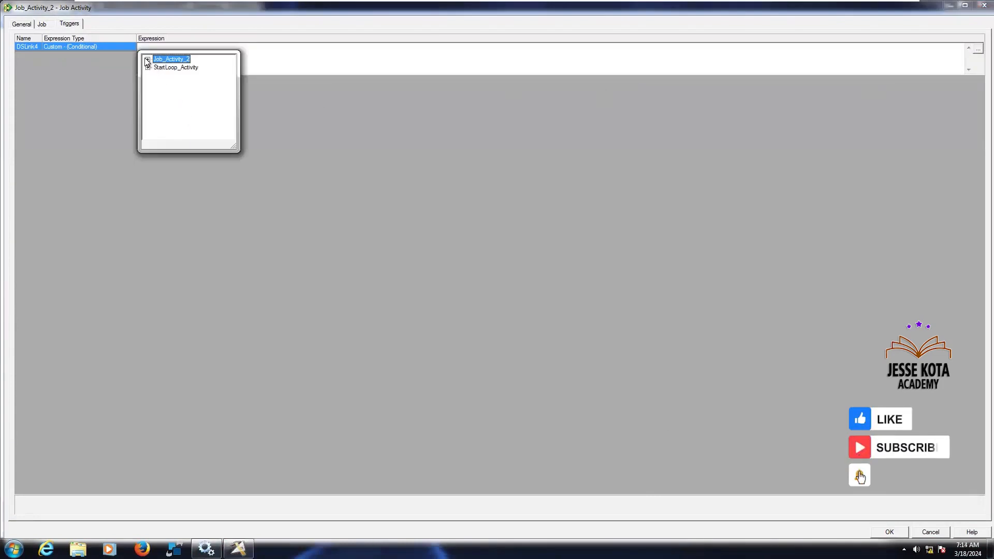
left_click(399, 219)
key("Return")
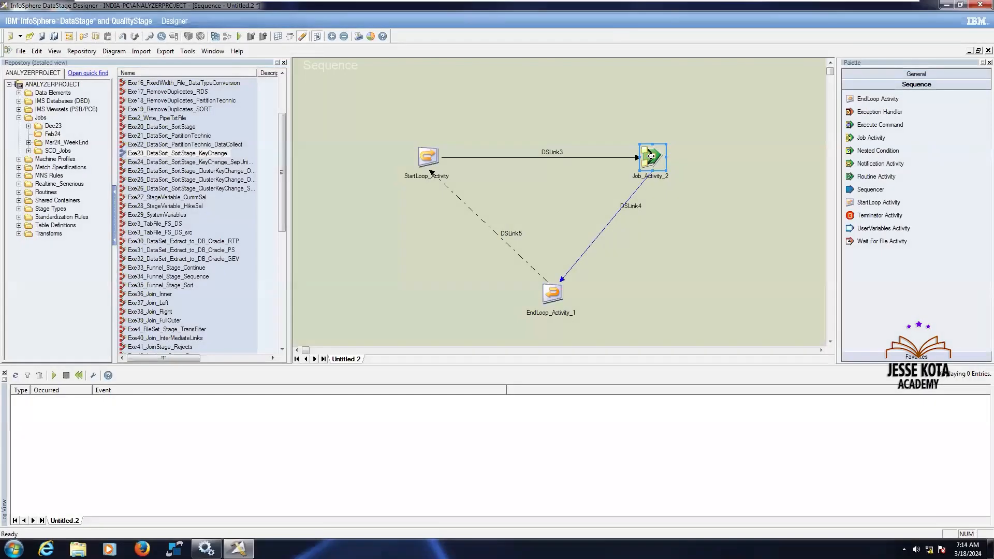
Rename the job activity Job_SortStage_KeyChange, using the copied part of the job name
right_click(651, 156)
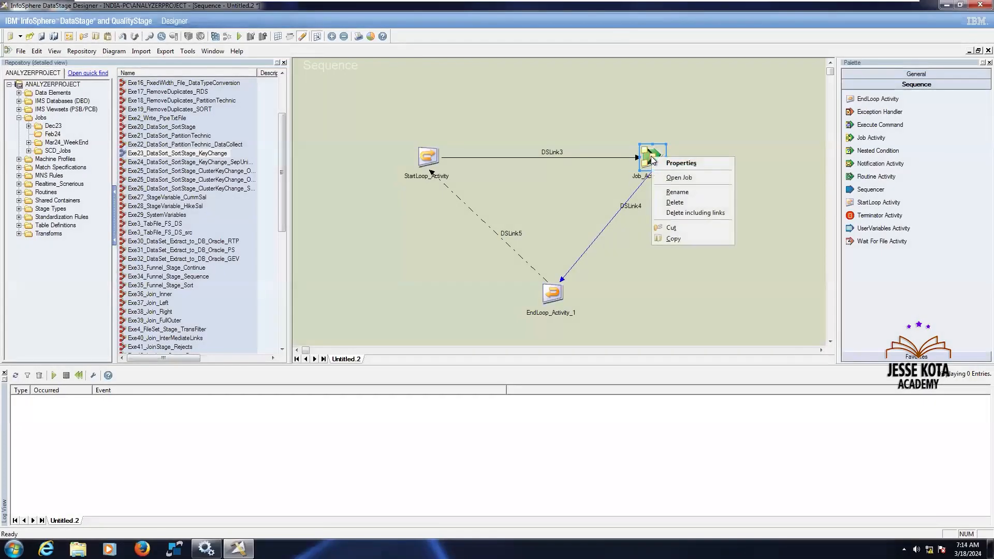
left_click(676, 192)
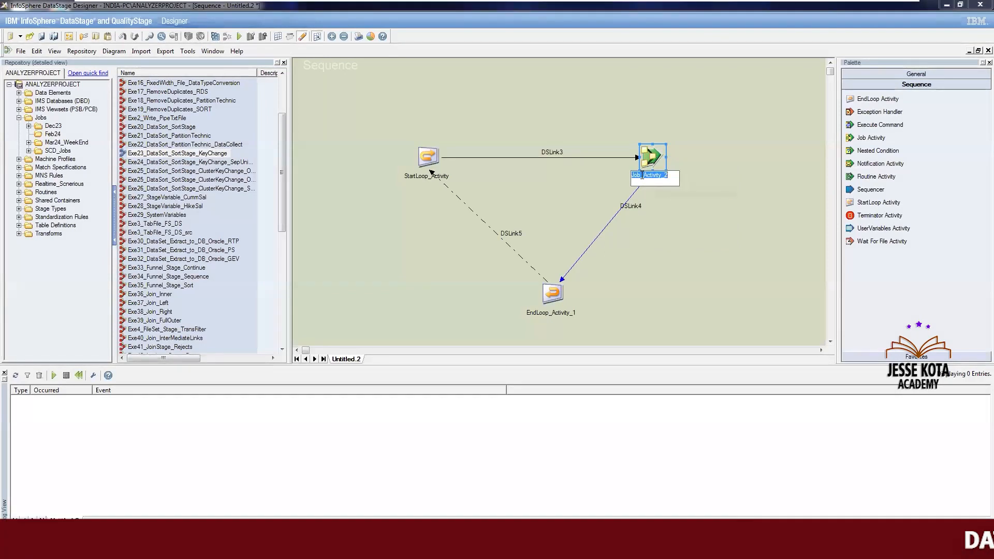
key("Delete")
key("Delete")
key("Delete")
key("Delete")
key("Delete")
key("Delete")
key("Delete")
key("Delete")
key("Delete")
key("Delete")
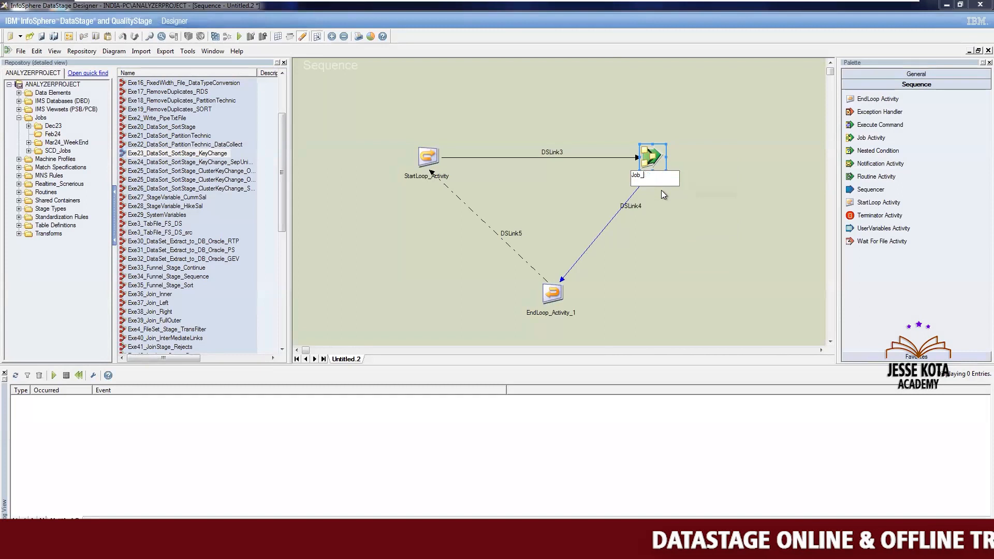
key("ctrl+v")
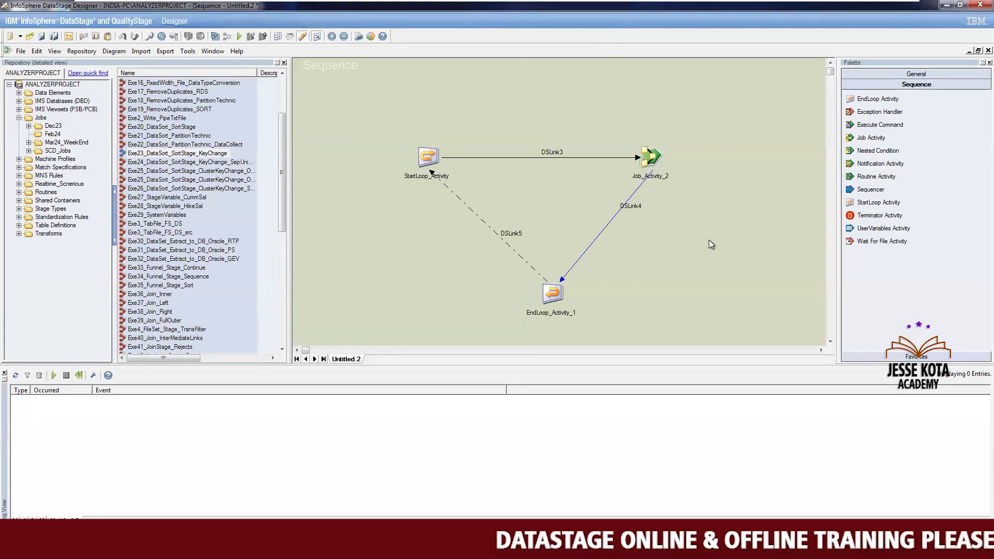
Spread the three activities farther apart on the canvas to make room for the longer job activity name
left_click_drag(660, 157, 715, 155)
left_click_drag(413, 152, 401, 140)
left_click_drag(550, 292, 513, 304)
mouse_move(702, 152)
left_mouse_down()
mouse_move(721, 114)
mouse_move(718, 140)
left_mouse_up()
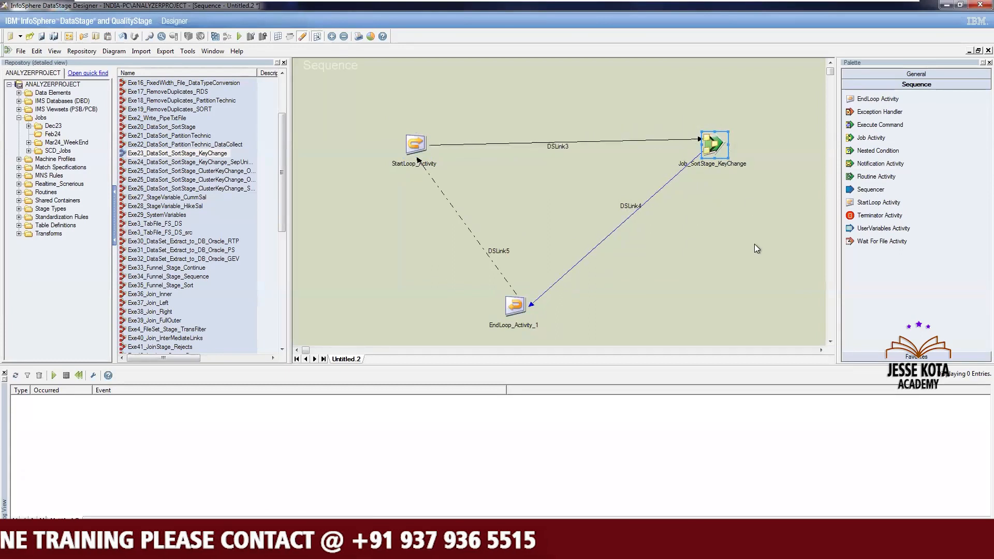
Set the DSLink4 trigger expression to Job_SortStage_KeyChange.$JobStatus <=2 and accept the job activity's properties
double_click(713, 144)
left_click(125, 46)
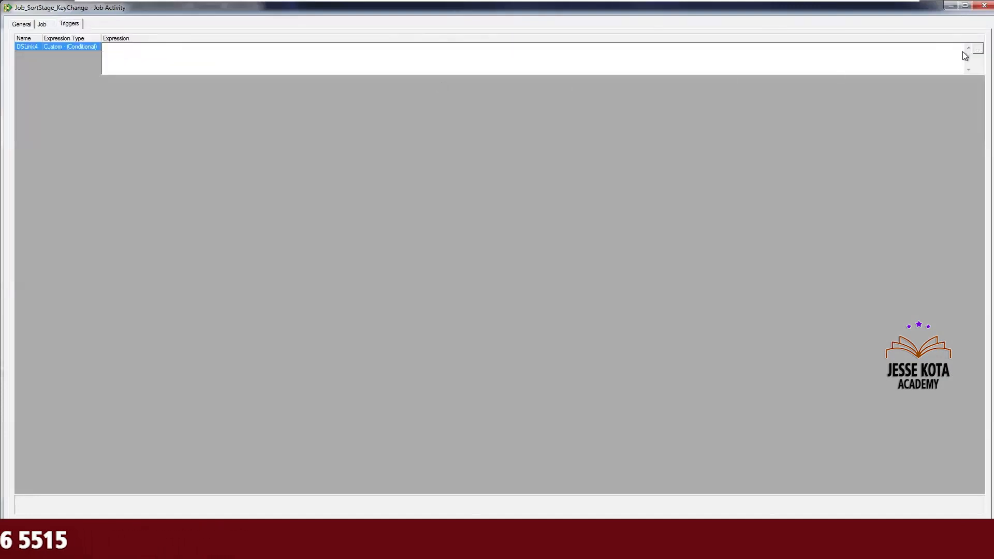
right_click(961, 52)
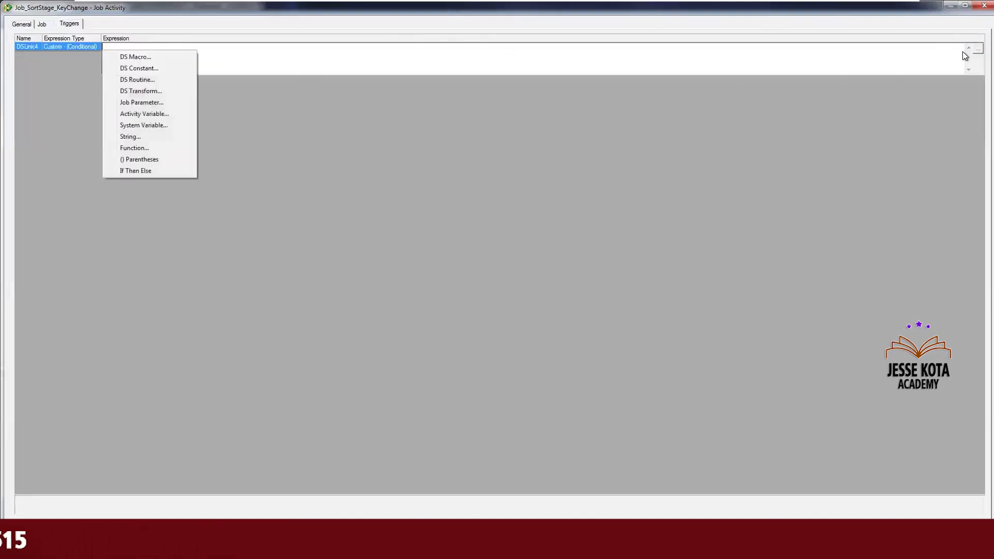
left_click(159, 118)
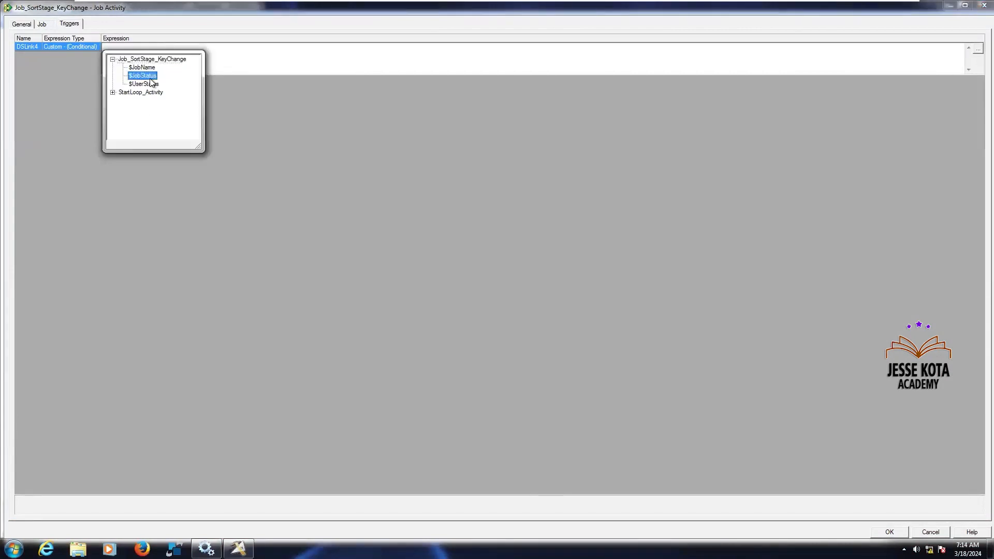
double_click(150, 79)
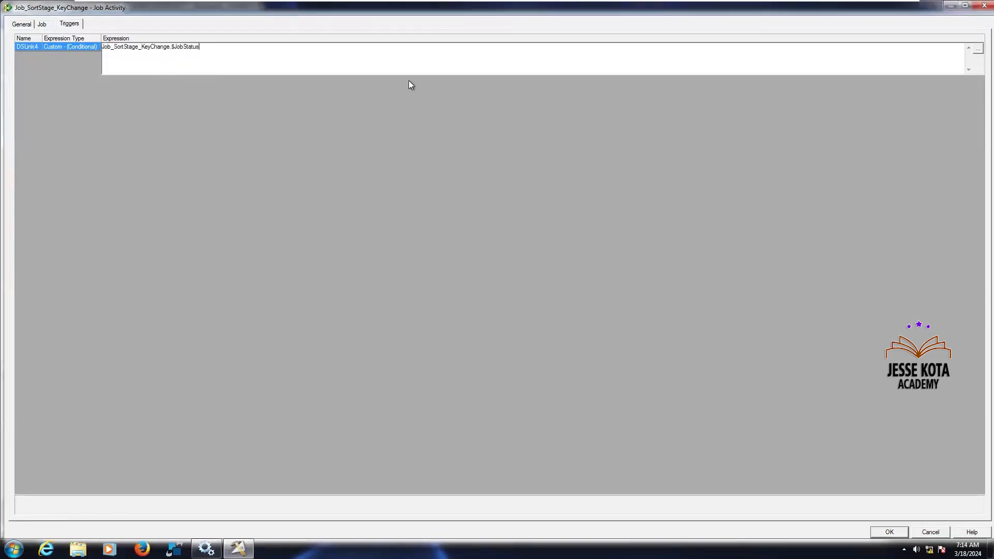
right_click(963, 51)
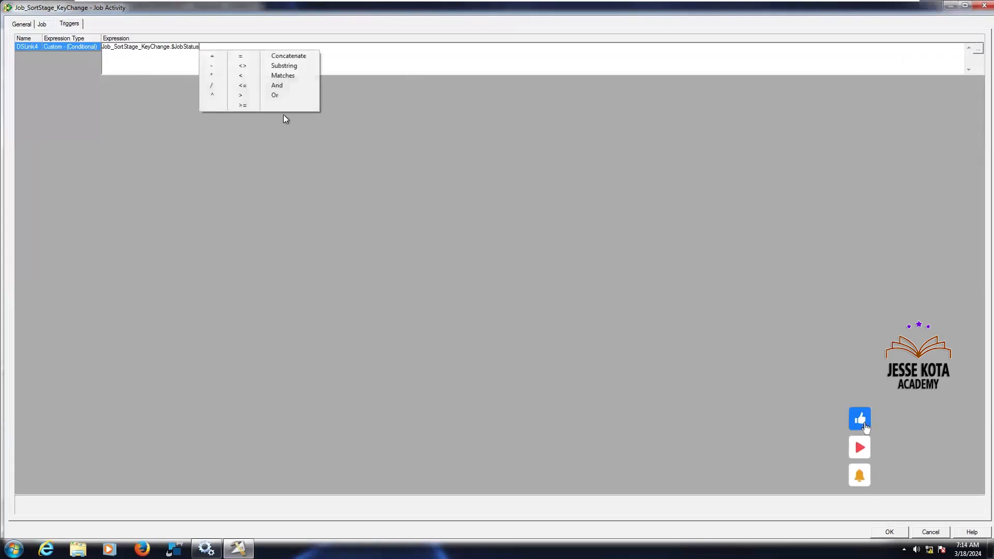
left_click(255, 89)
type("2")
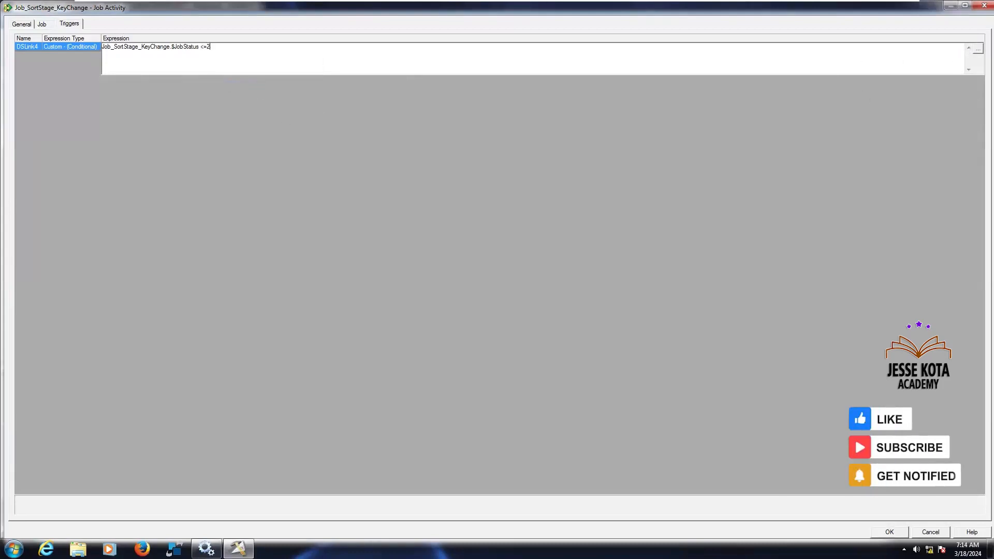
left_click(67, 45)
left_click(888, 532)
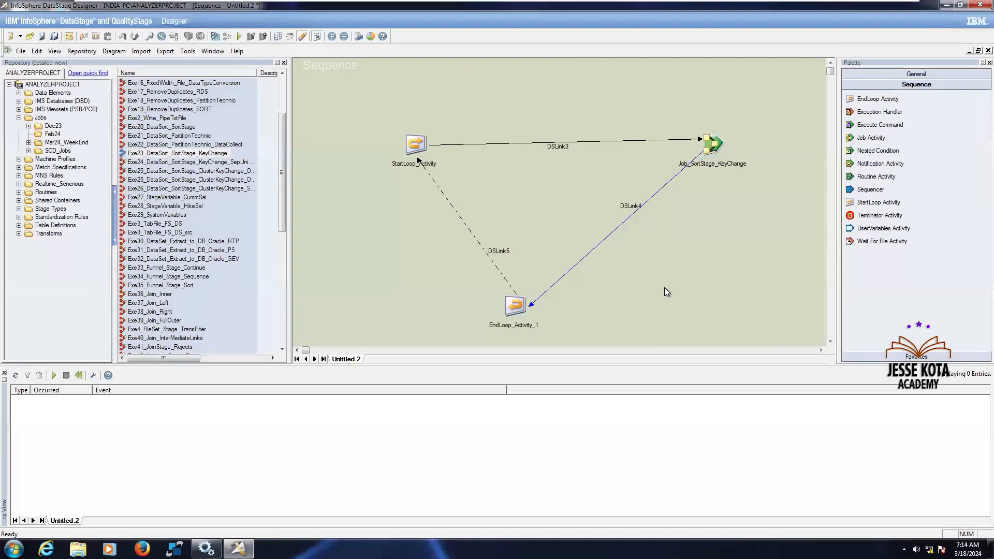
Move the end loop activity closer to the middle below the other two and rename it EndLoop_Activity
left_click_drag(520, 310, 557, 288)
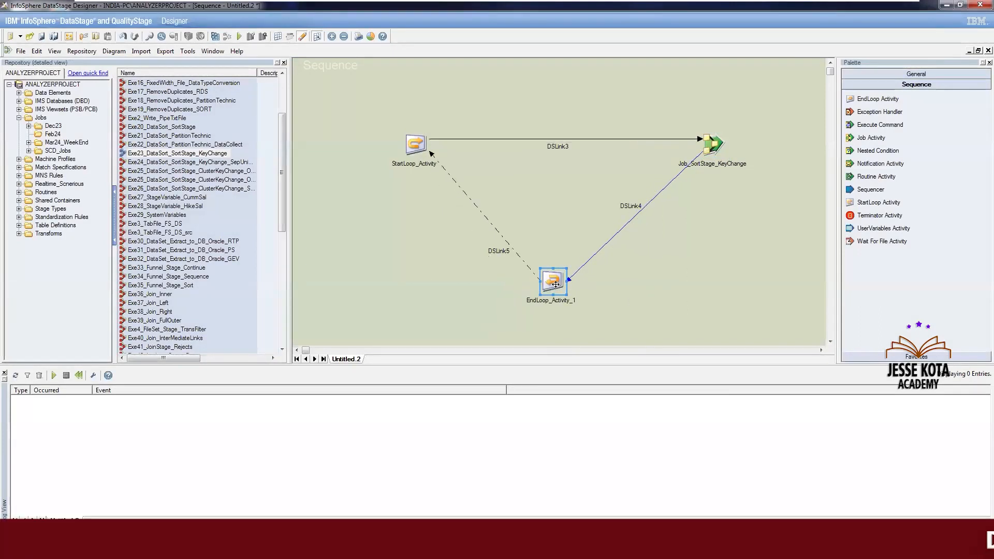
right_click(557, 289)
left_click(573, 305)
left_click(577, 299)
key("BackSpace")
key("BackSpace")
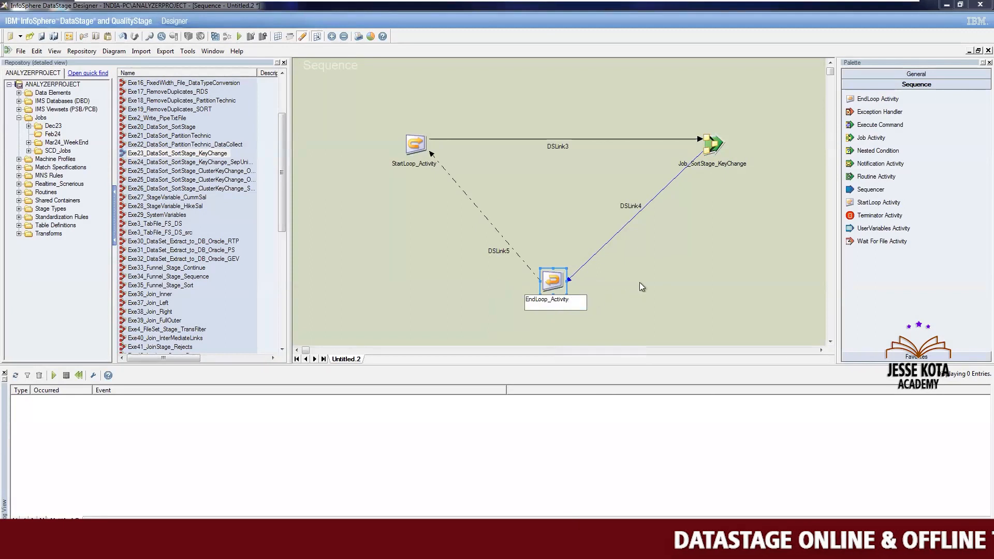
left_click(641, 278)
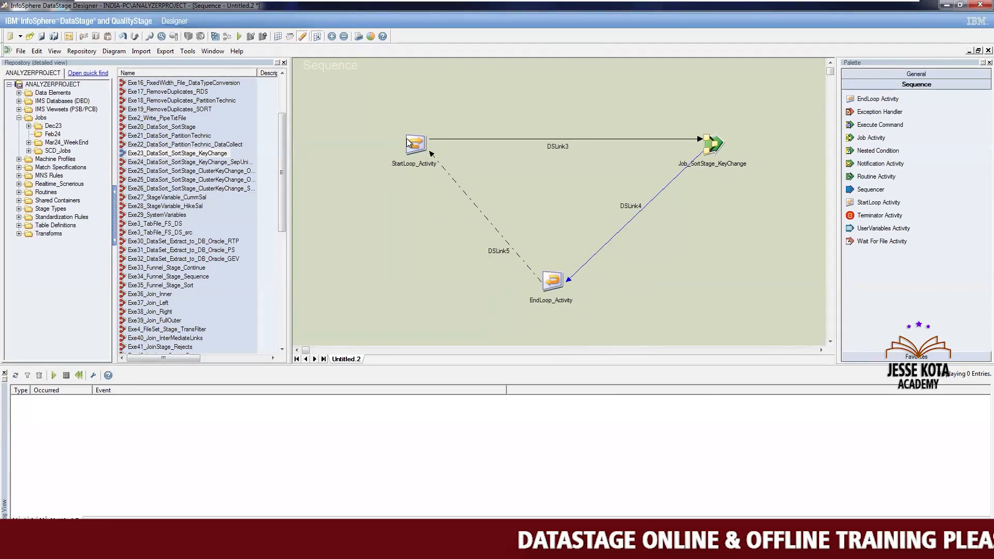
Check the general properties of EndLoop_Activity and close them
left_click(551, 288)
double_click(551, 287)
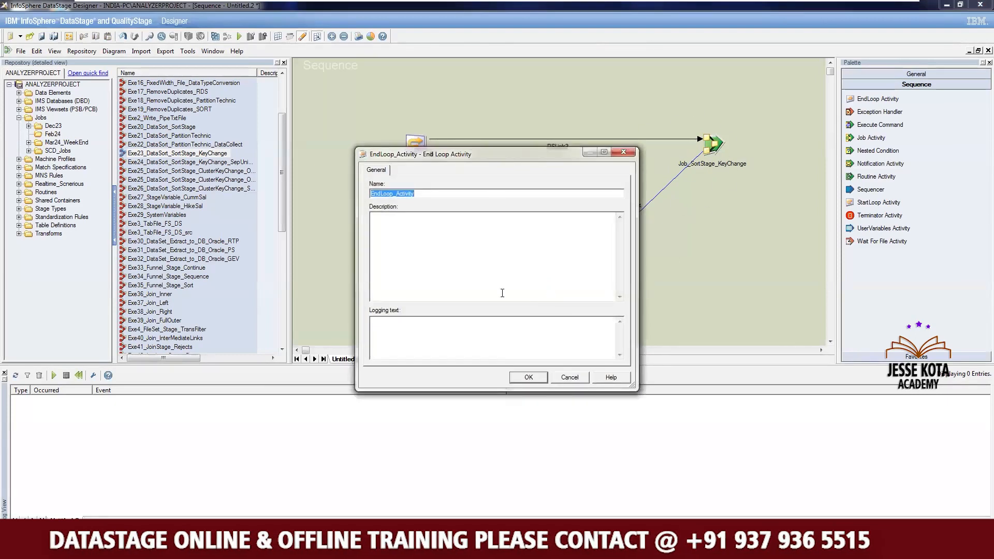
left_click(529, 377)
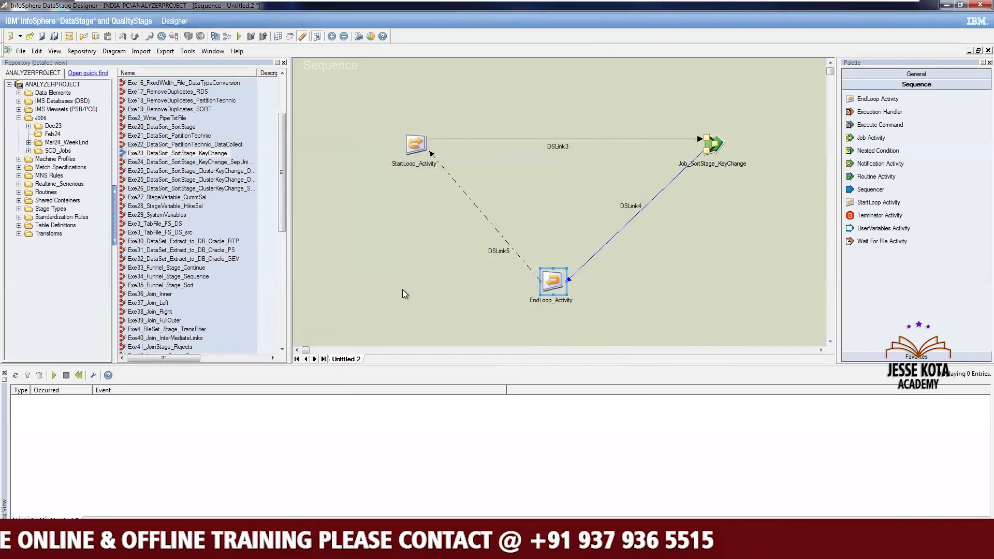
Begin saving the sequence, check the exercise numbers already used in the Feb24 folder, and enter Exe65 as the item name
left_click(41, 36)
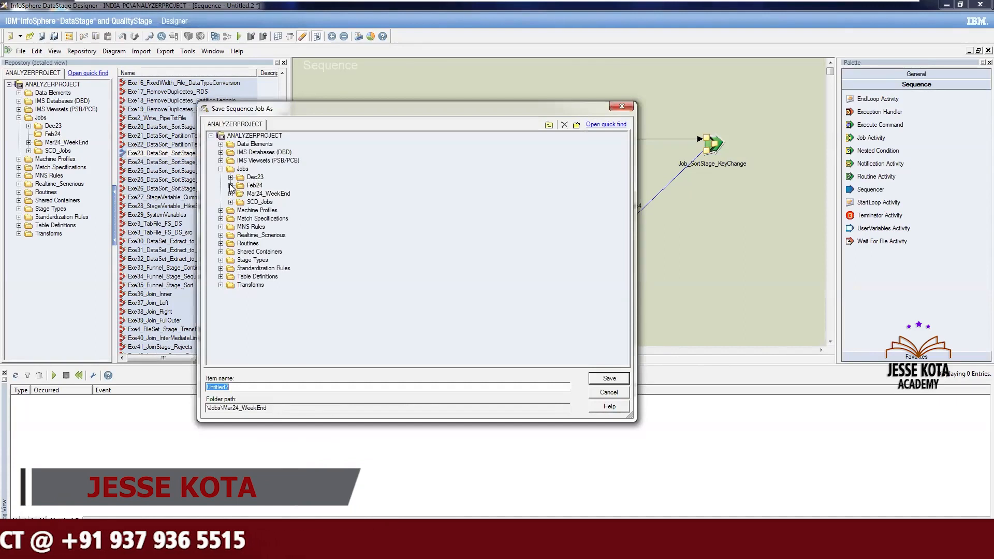
left_click(231, 185)
left_click_drag(622, 203, 626, 341)
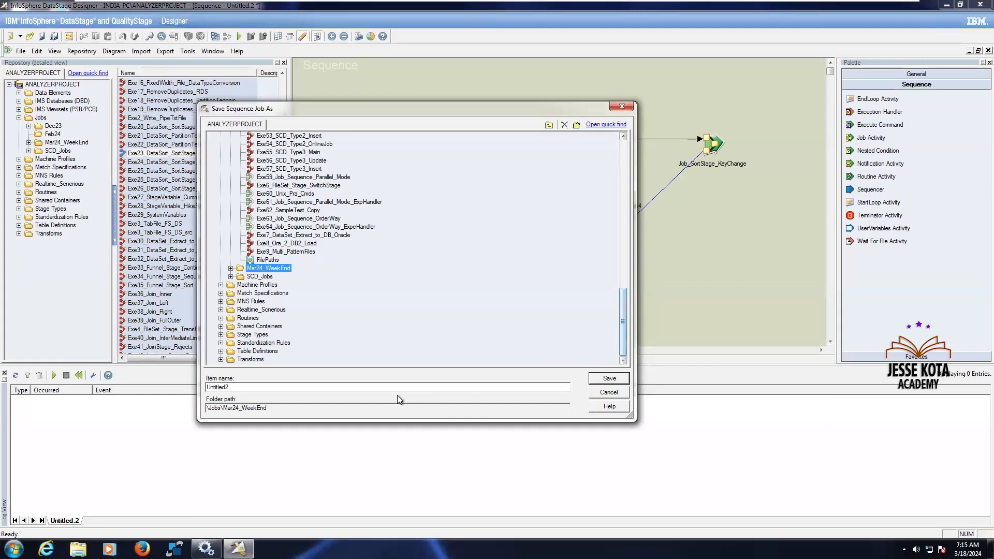
key("BackSpace")
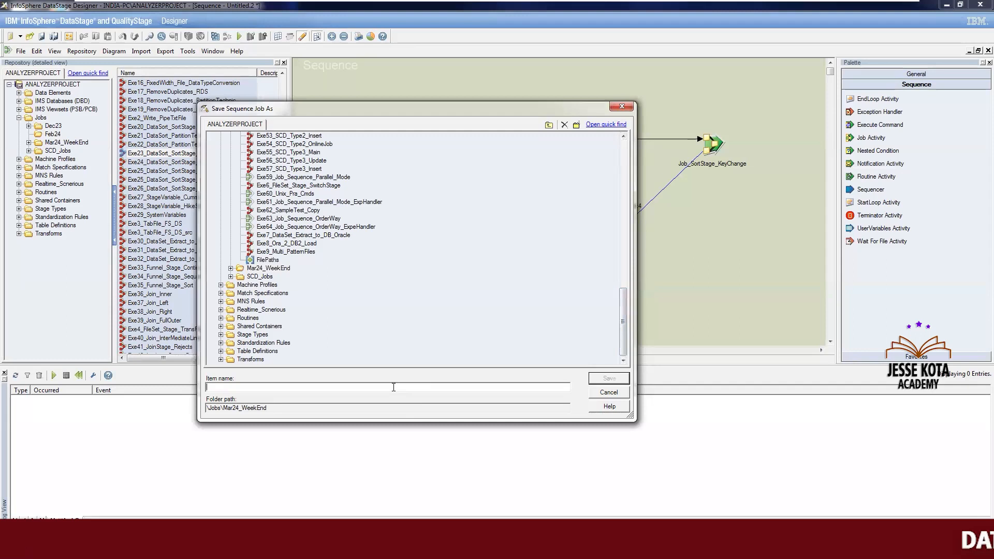
type("64")
key("BackSpace")
type("5")
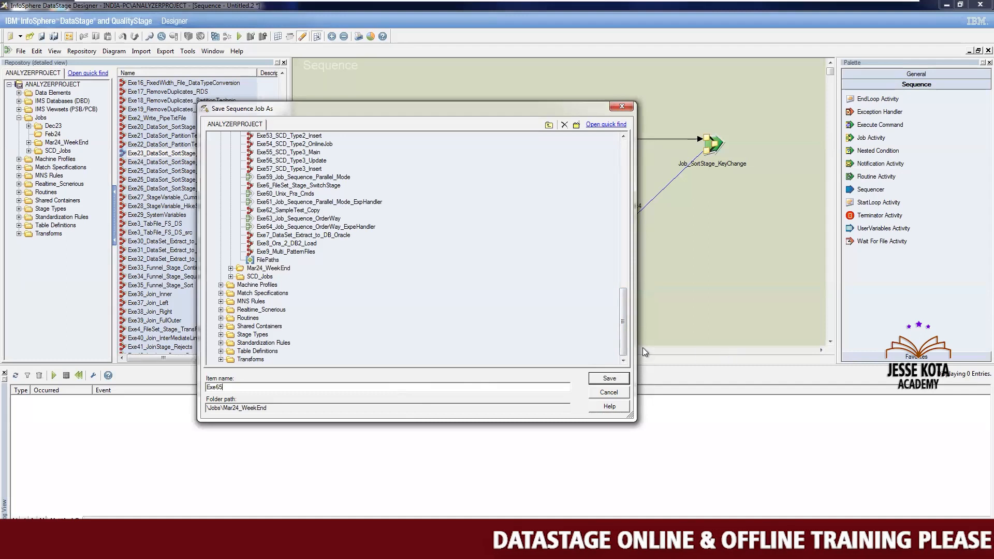
Select the Dec23 folder, complete the item name as Exe65_Job_Sequence_Numeric_Loop, and save the sequence
left_click_drag(625, 341, 622, 182)
left_click(255, 177)
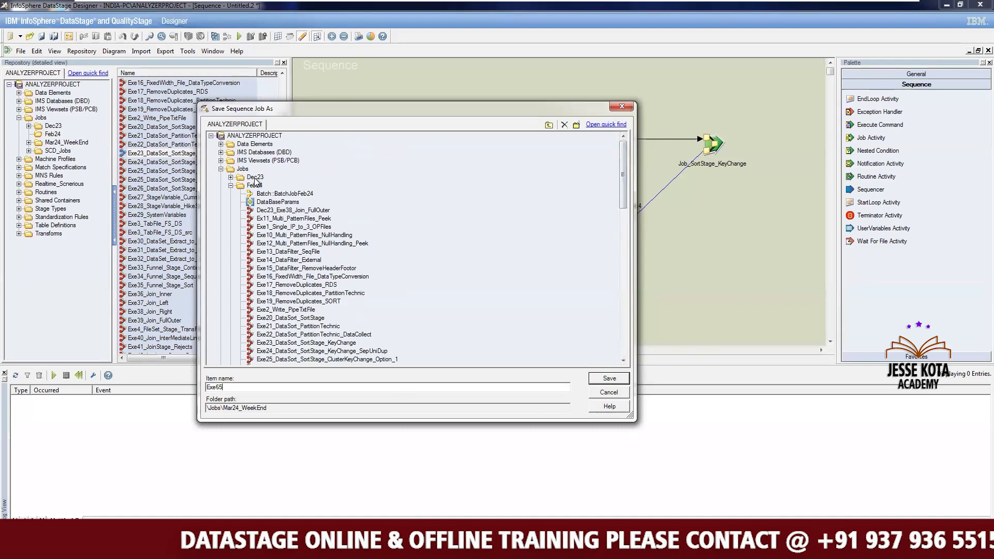
left_click(466, 387)
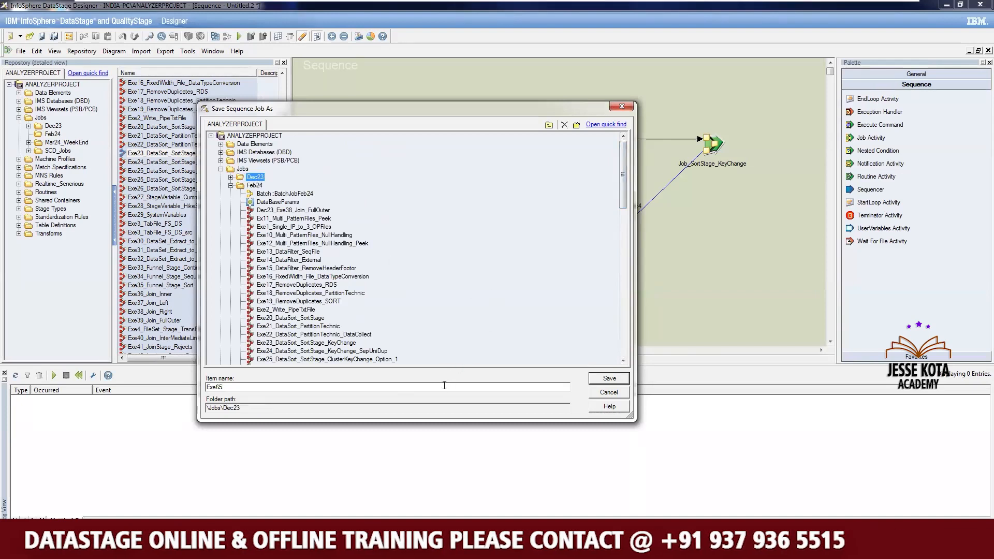
type("_")
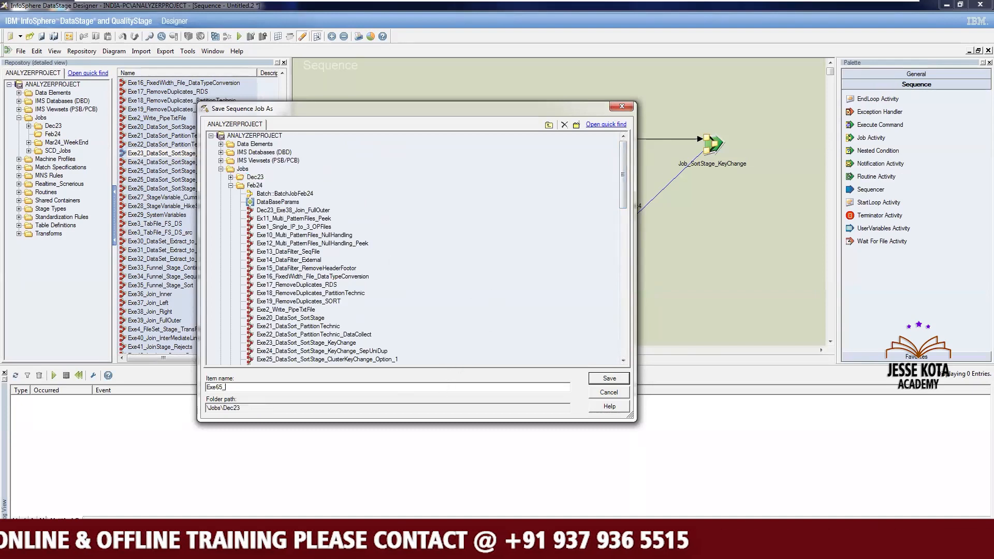
type("Job")
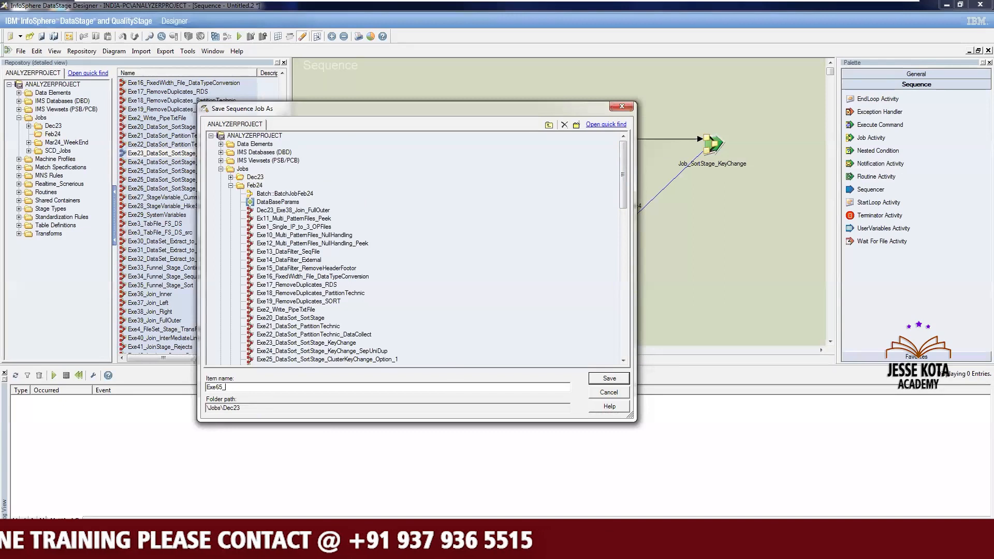
type("_S")
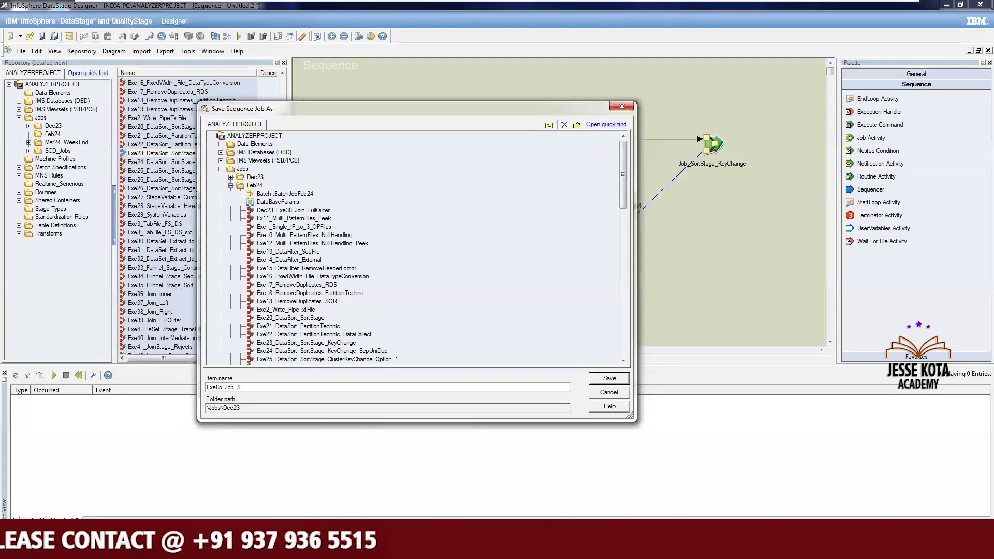
type("equence_")
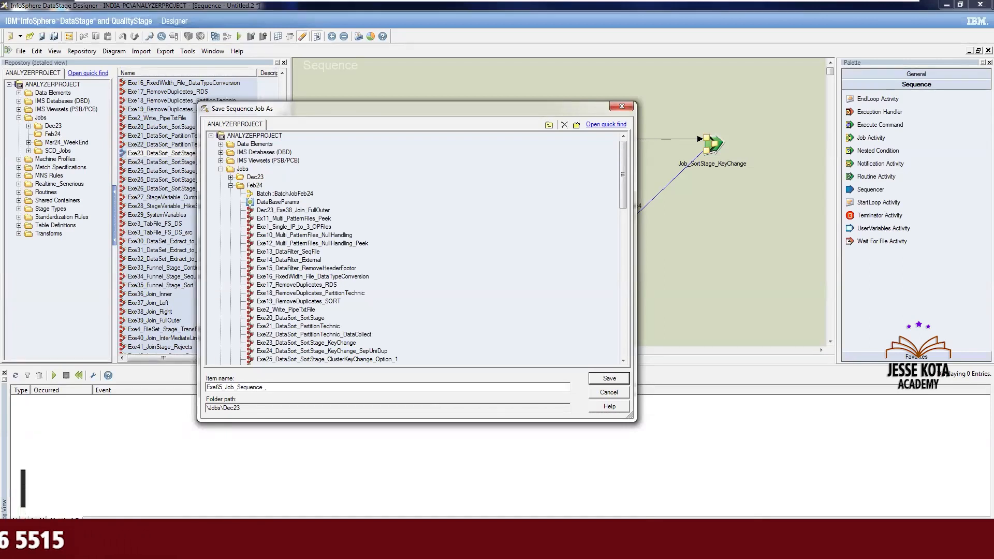
type("Numeric")
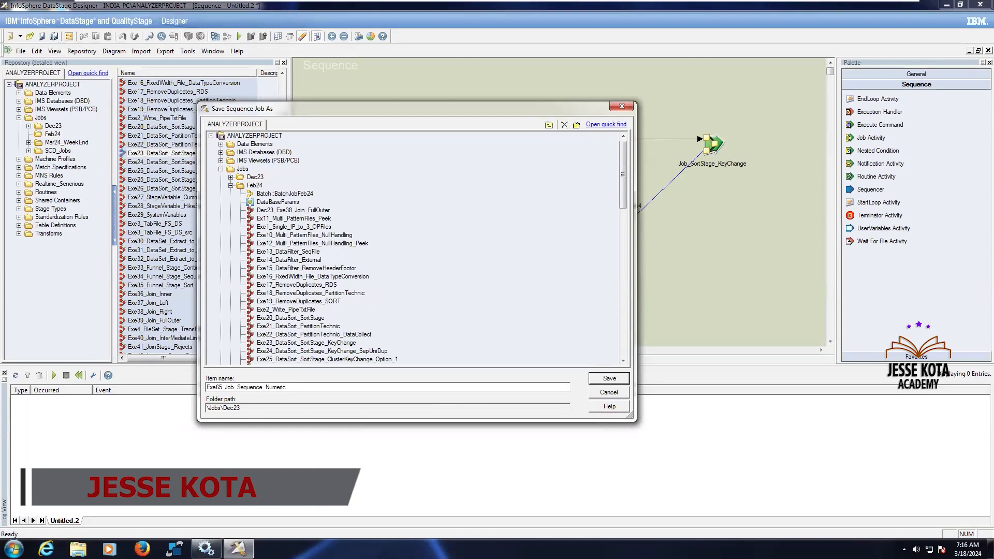
type("_Loop")
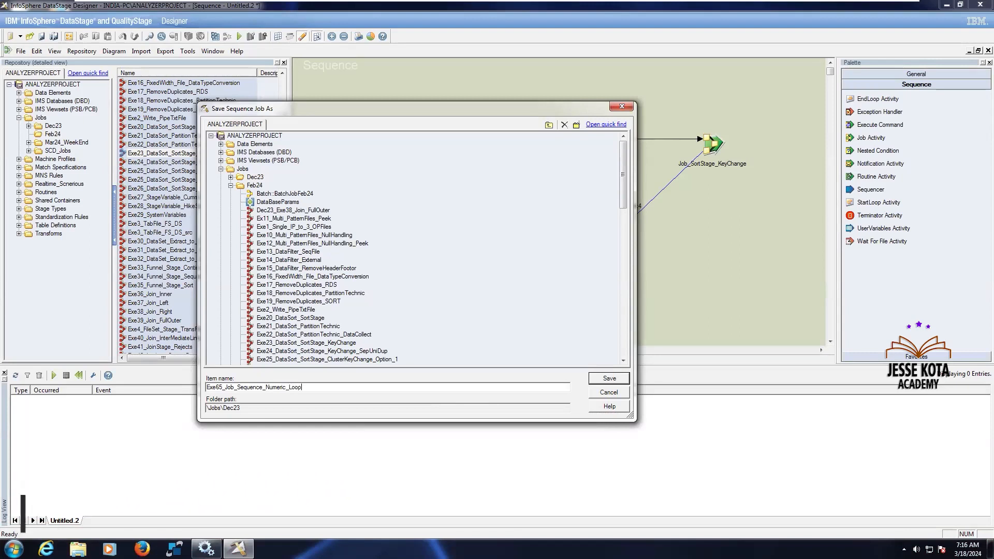
left_click(609, 379)
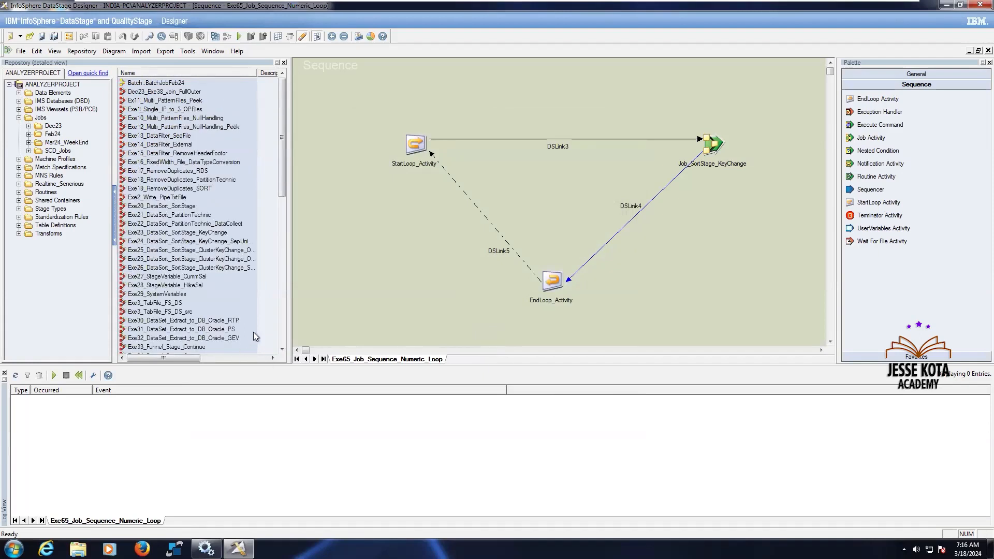
Close the sequence and move Exe65_Job_Sequence_Numeric_Loop from the Dec23 folder to the Feb24 folder in the repository
left_click(283, 323)
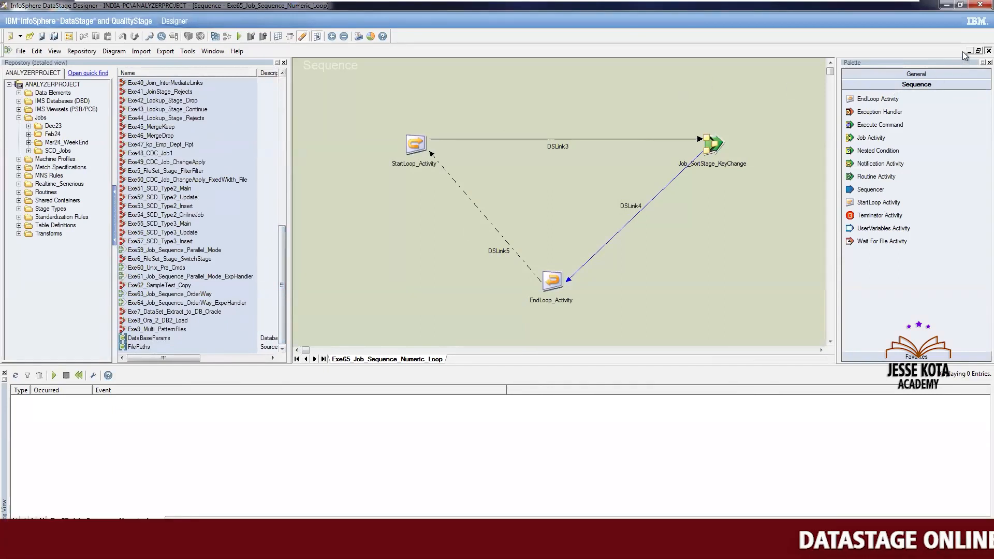
left_click(988, 50)
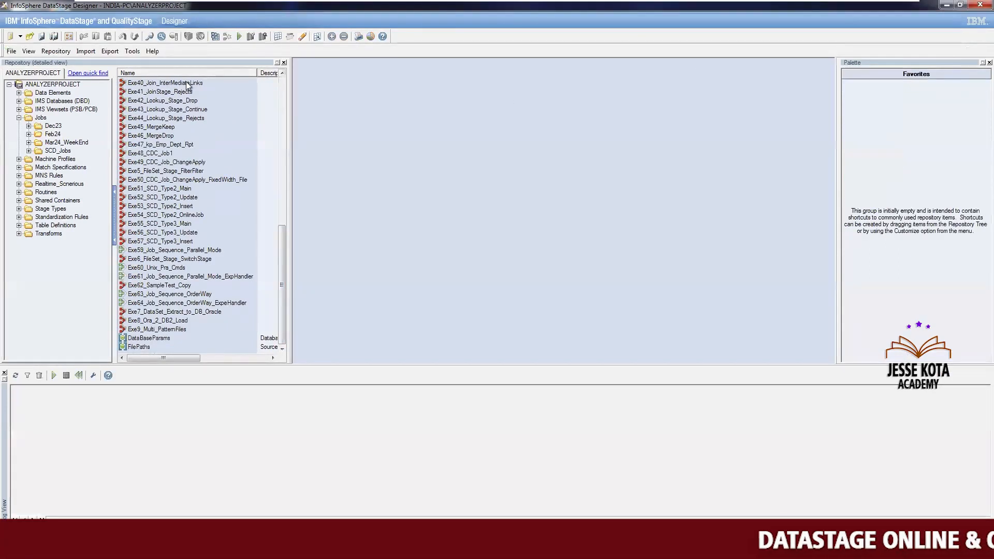
left_click(54, 126)
left_click_drag(281, 119, 288, 287)
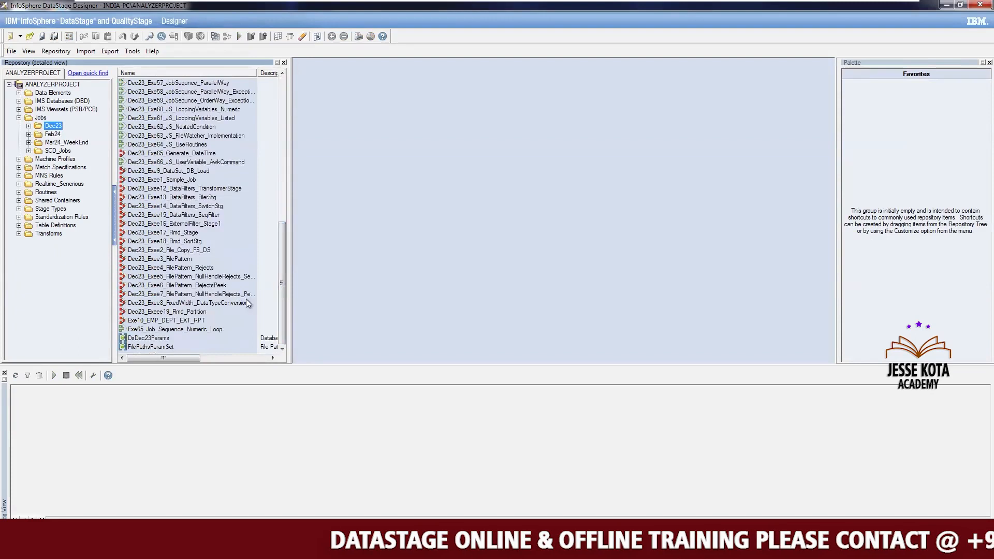
left_click(206, 328)
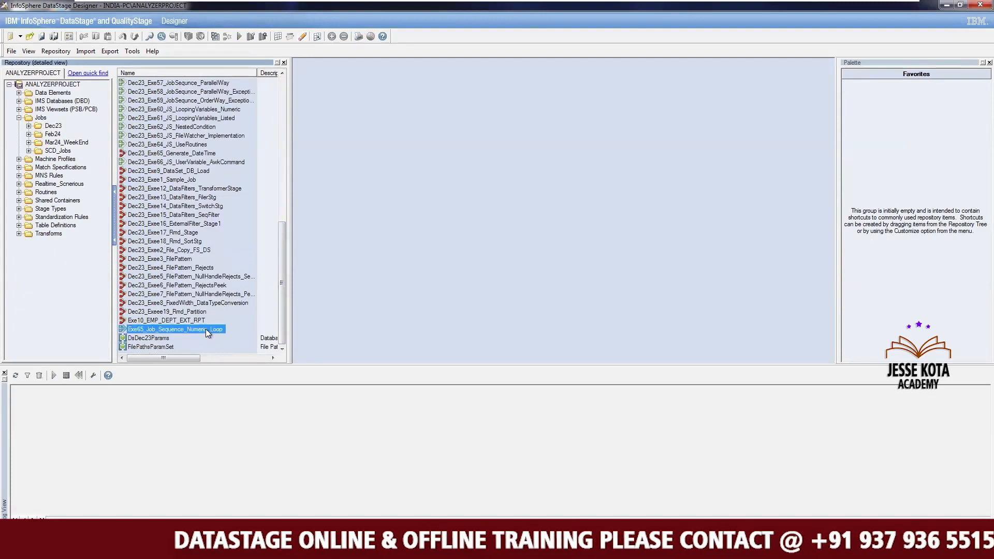
Check the Dec23 job list and reopen Exe65_Job_Sequence_Numeric_Loop from the Feb24 folder
left_click(51, 126)
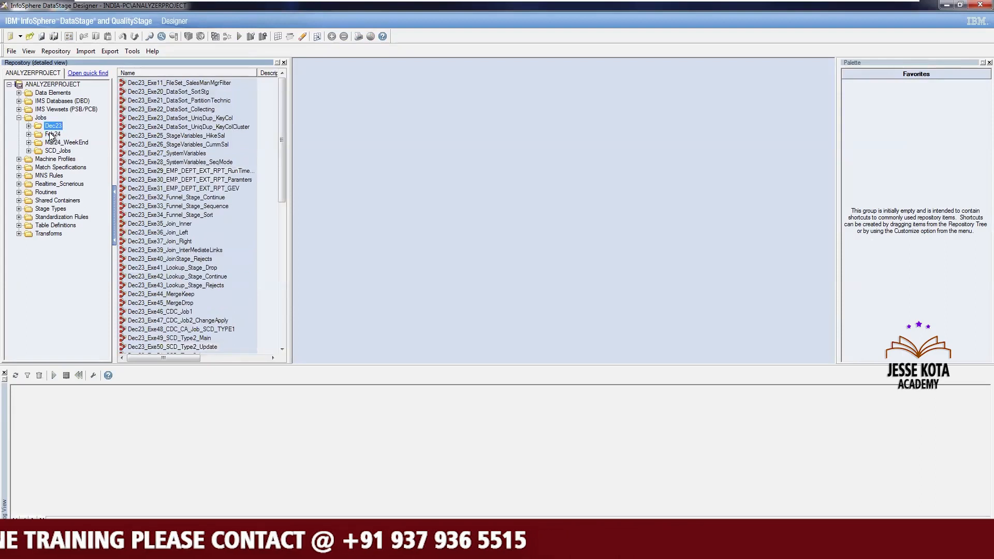
left_click_drag(282, 141, 282, 283)
left_click(52, 134)
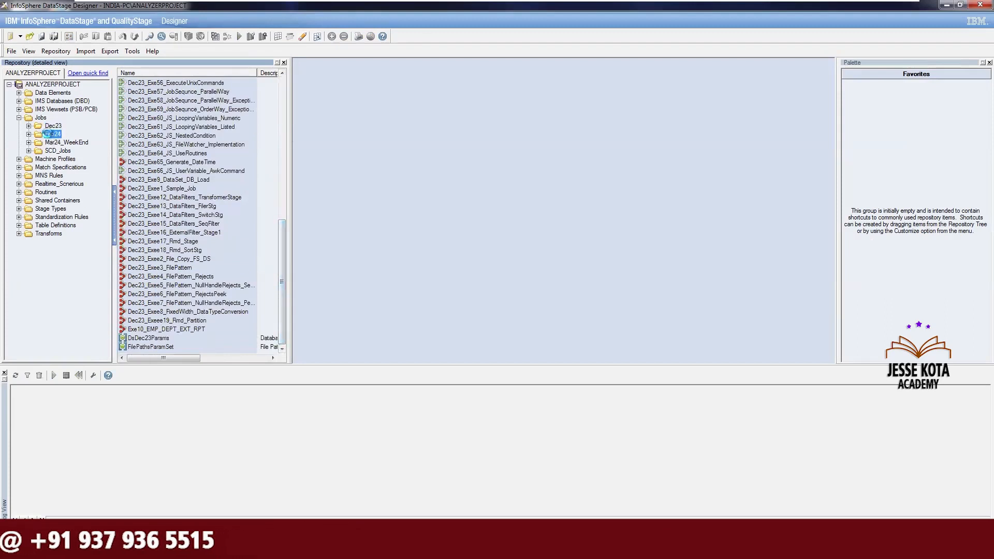
left_click_drag(281, 119, 281, 319)
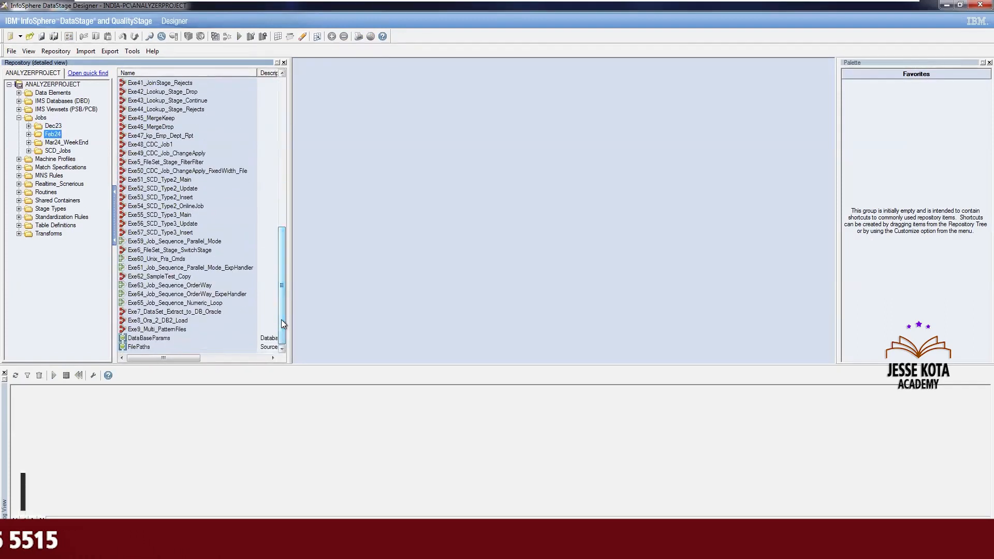
left_click(188, 305)
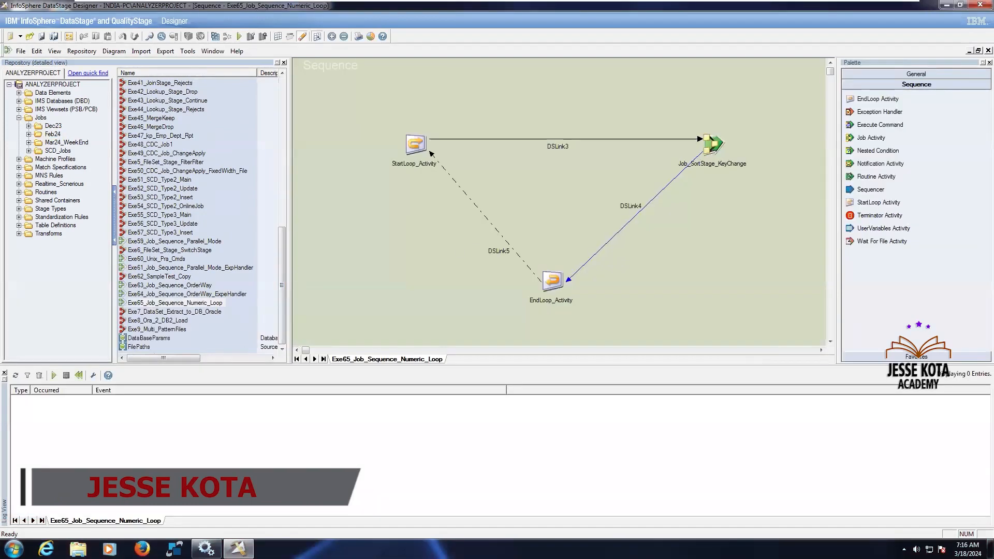
Launch DataStage Director to check the Feb24 jobs, and compile Exe65_Job_Sequence_Numeric_Loop in the Designer
left_click(193, 52)
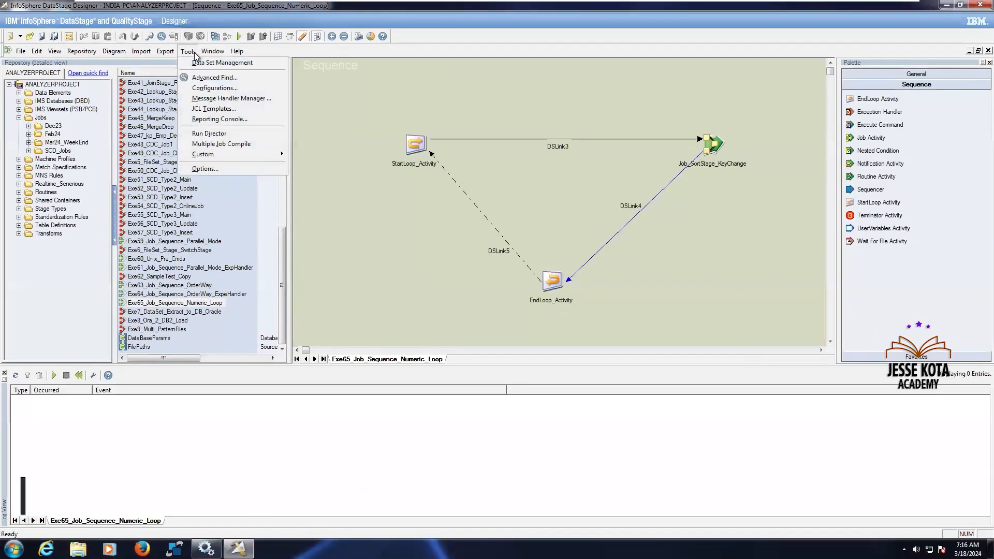
left_click(238, 132)
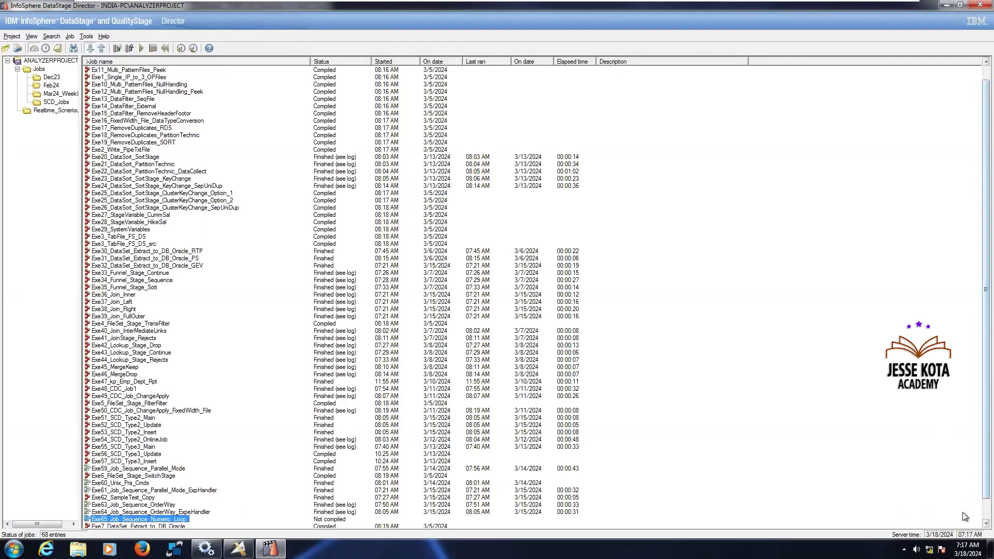
scroll(145, 517, "down", 1)
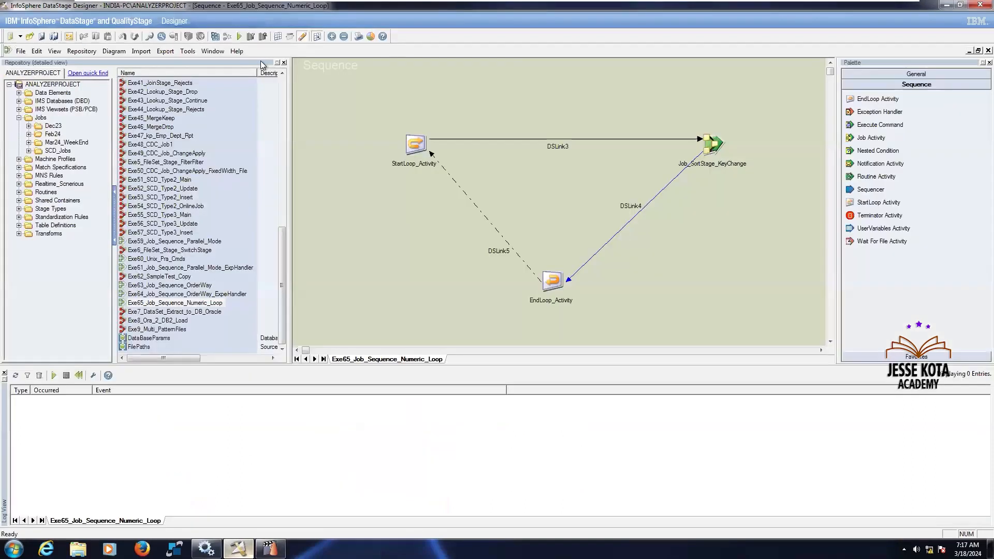
left_click(215, 36)
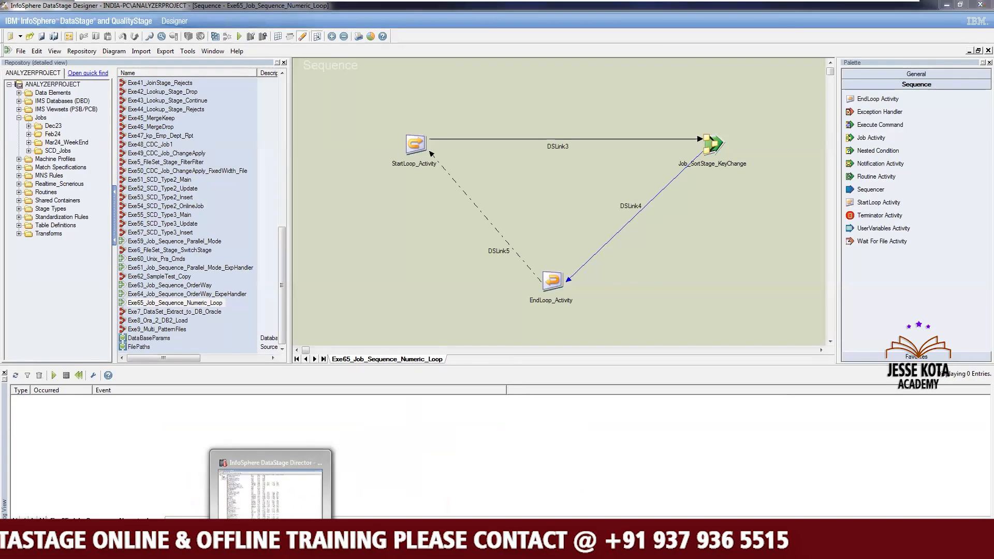
In DataStage Director, sort the jobs by start date, newest first, and run Exe65_Job_Sequence_Numeric_Loop with To_Run set to 5
left_click(271, 482)
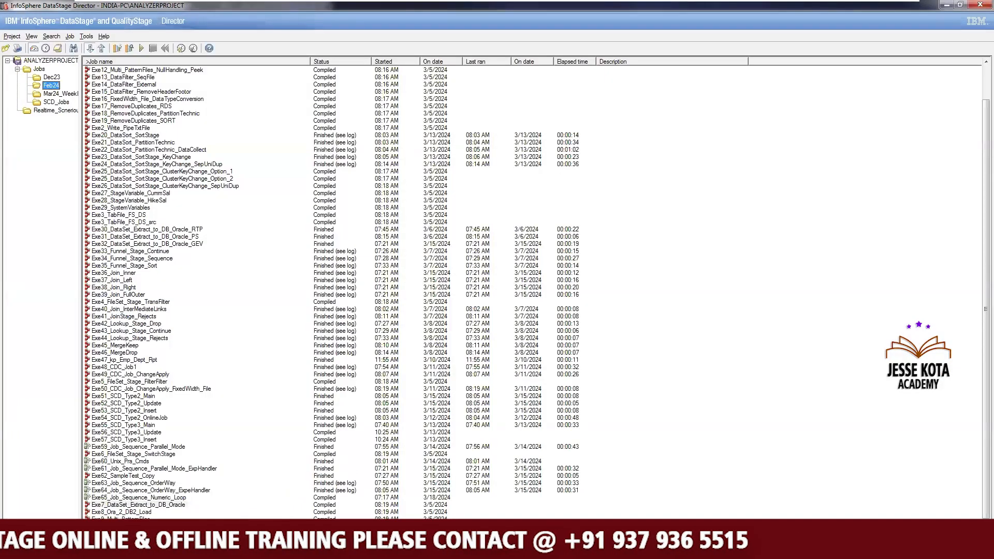
left_click(434, 62)
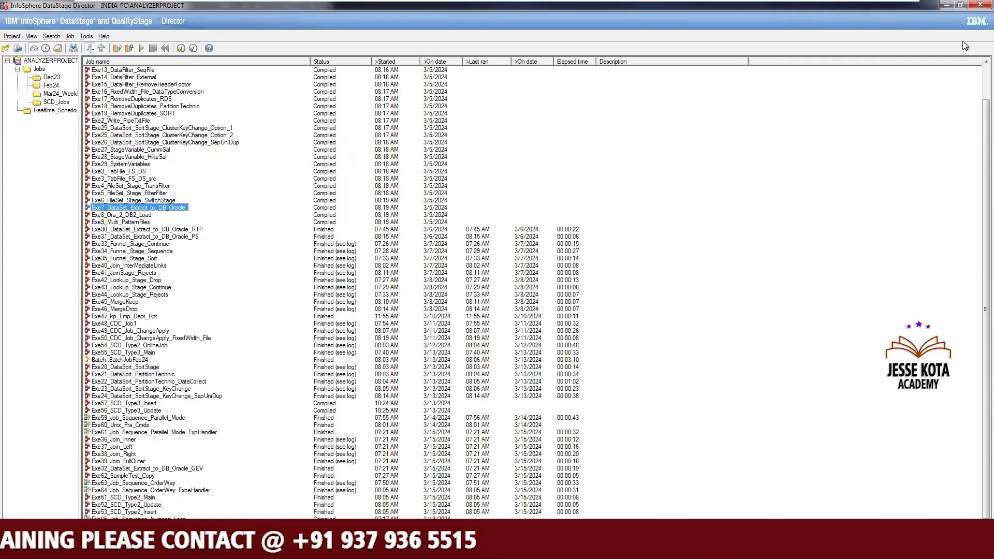
scroll(962, 76, "up", 2)
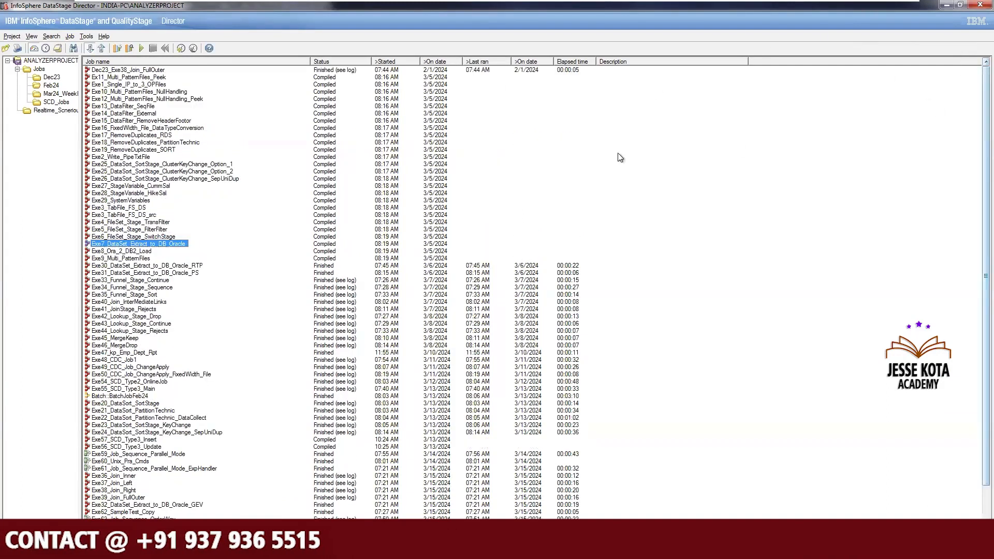
left_click(435, 62)
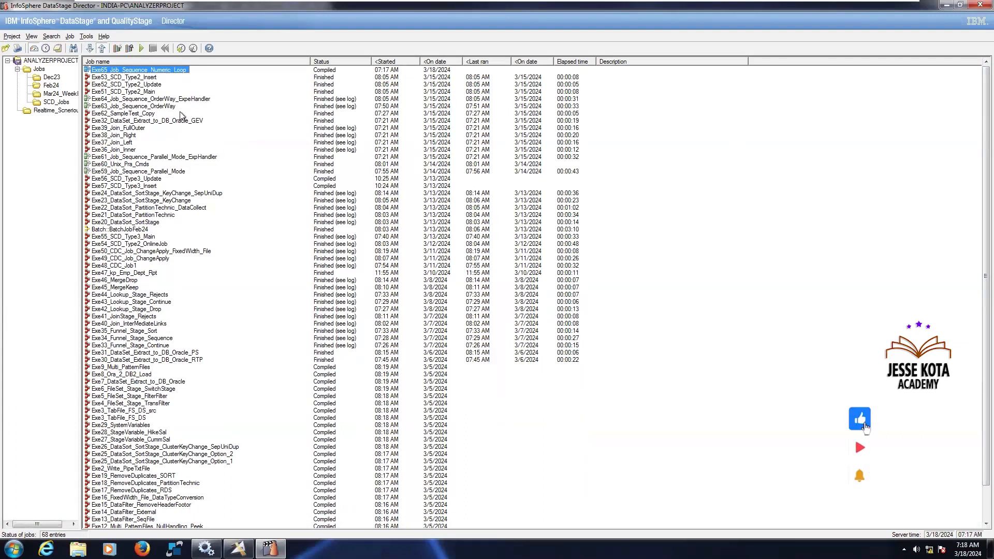
left_click(143, 49)
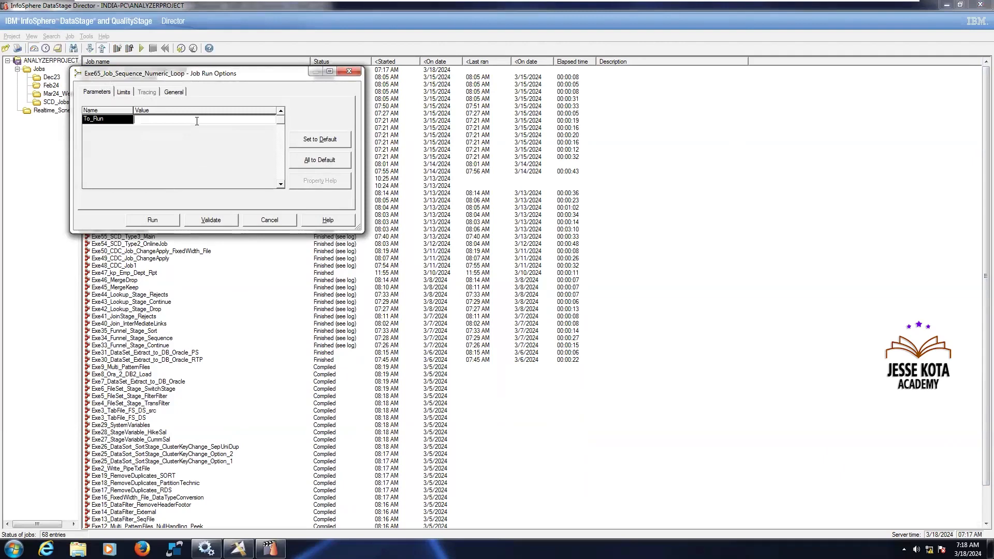
left_click(160, 220)
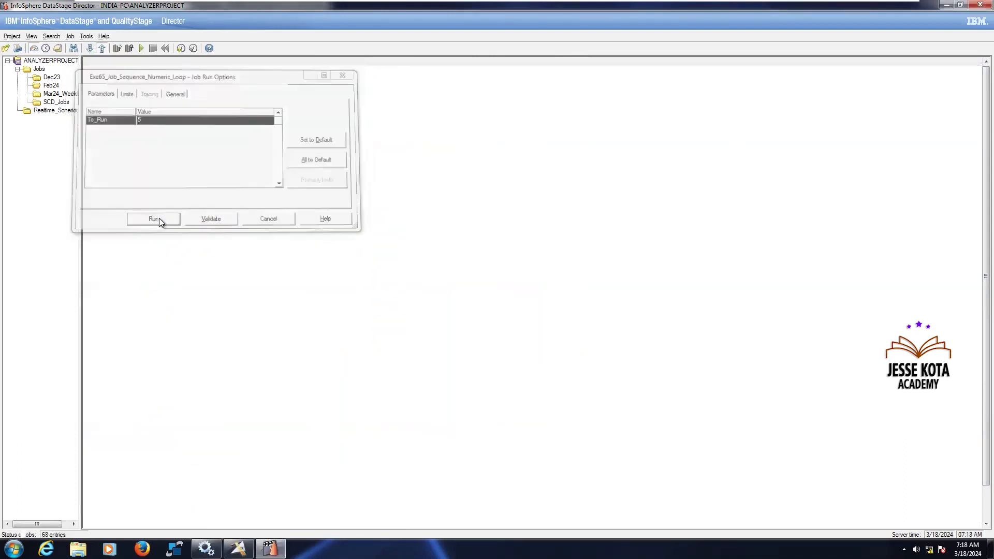
Open the run log of Exe65_Job_Sequence_Numeric_Loop to follow the loop iterations
left_click(166, 69)
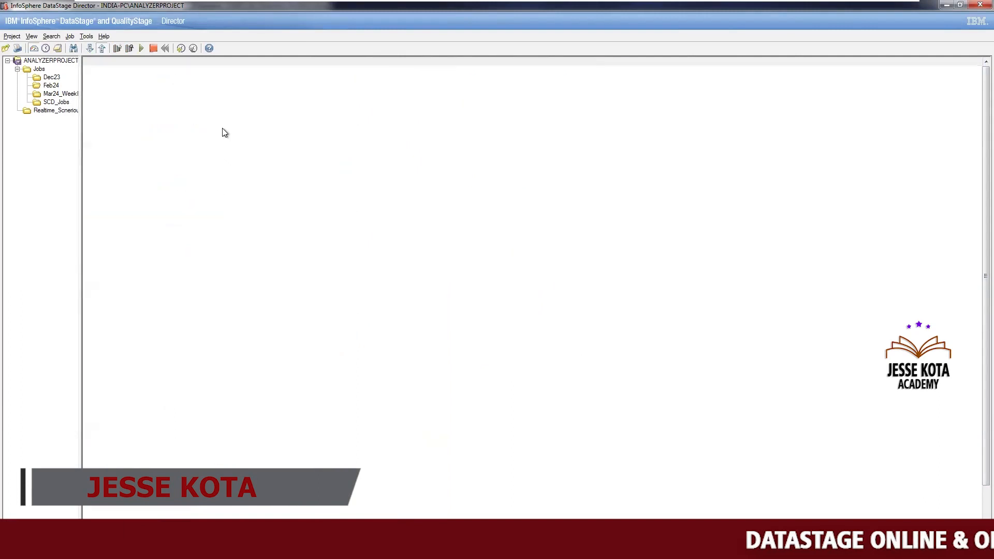
left_click(171, 72)
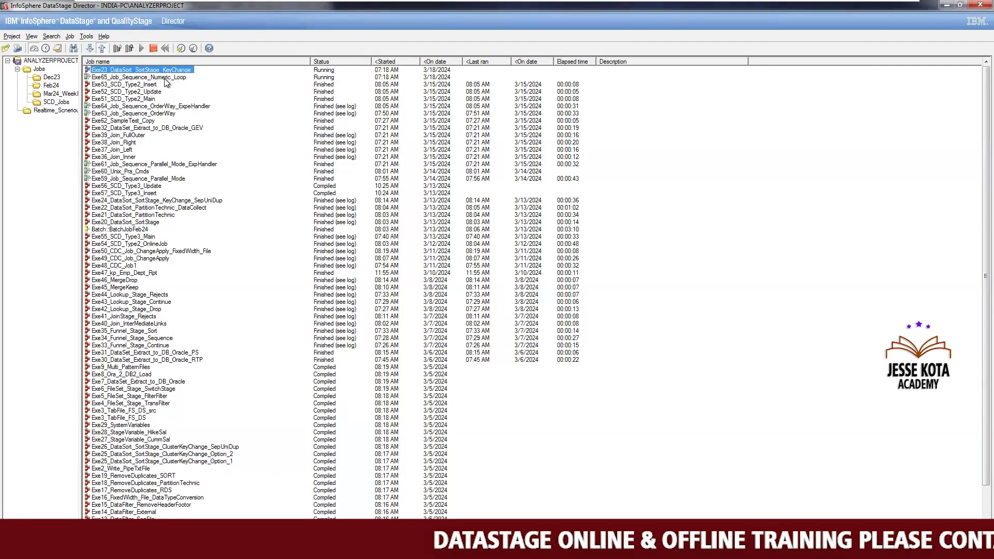
left_click(163, 78)
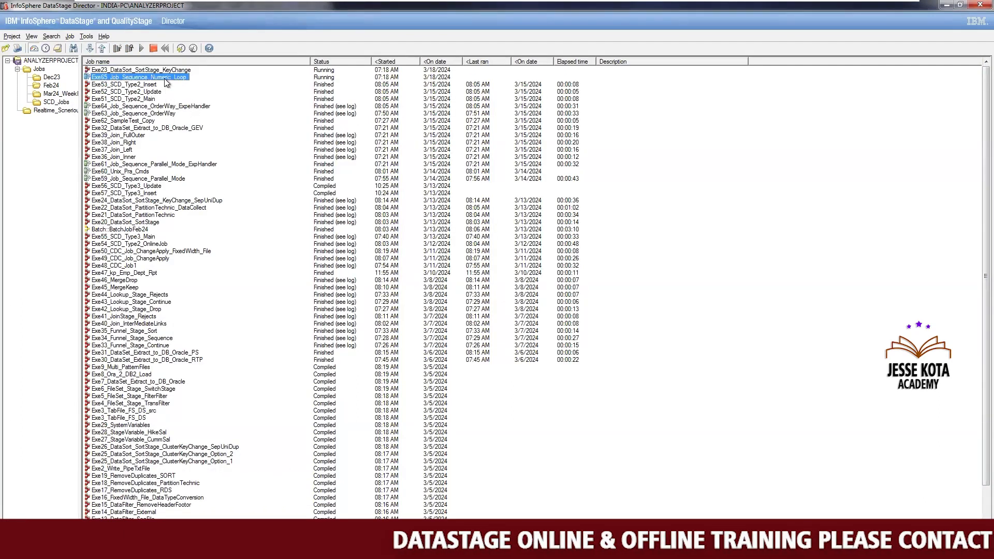
left_click(58, 49)
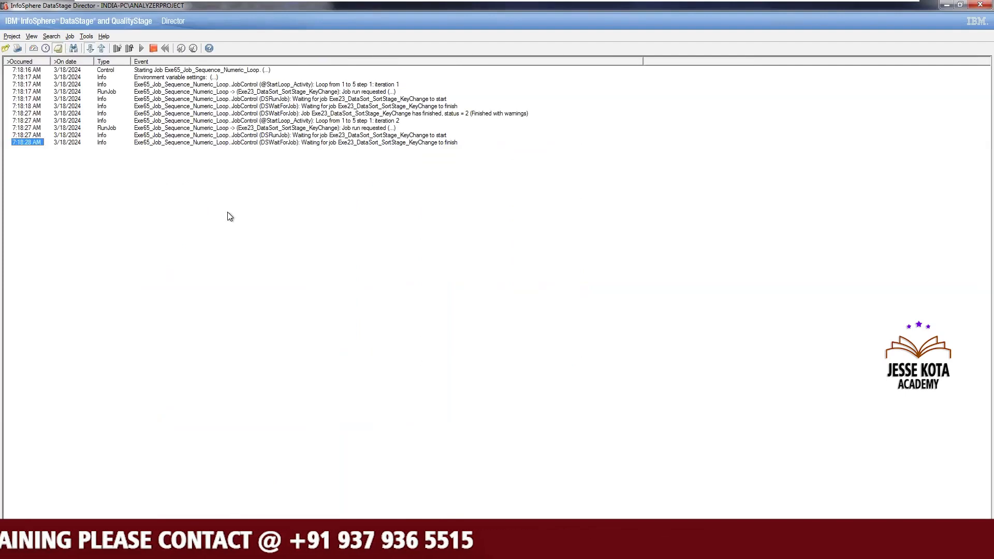
Read the event detail for the first loop iteration in the run log, and return to the job status list
double_click(313, 85)
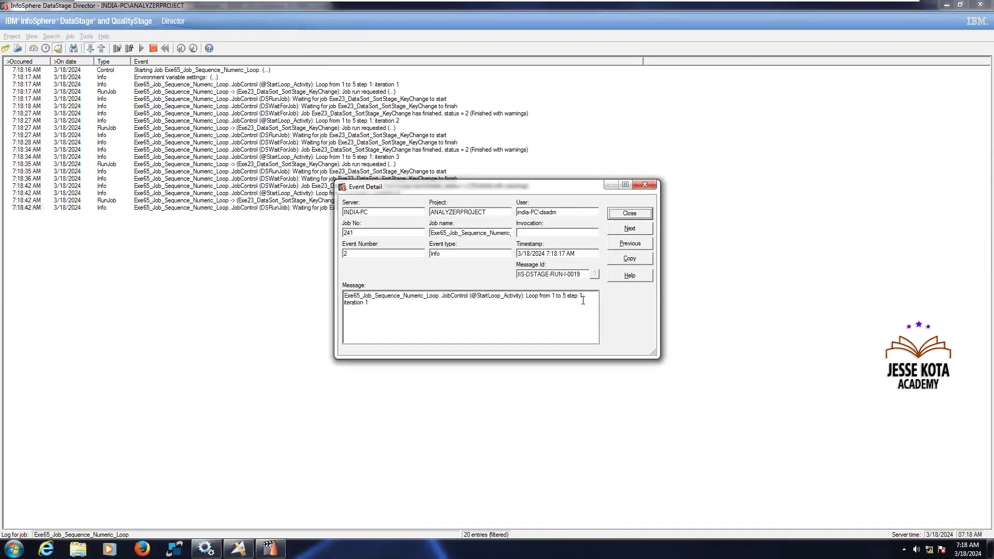
left_click(648, 182)
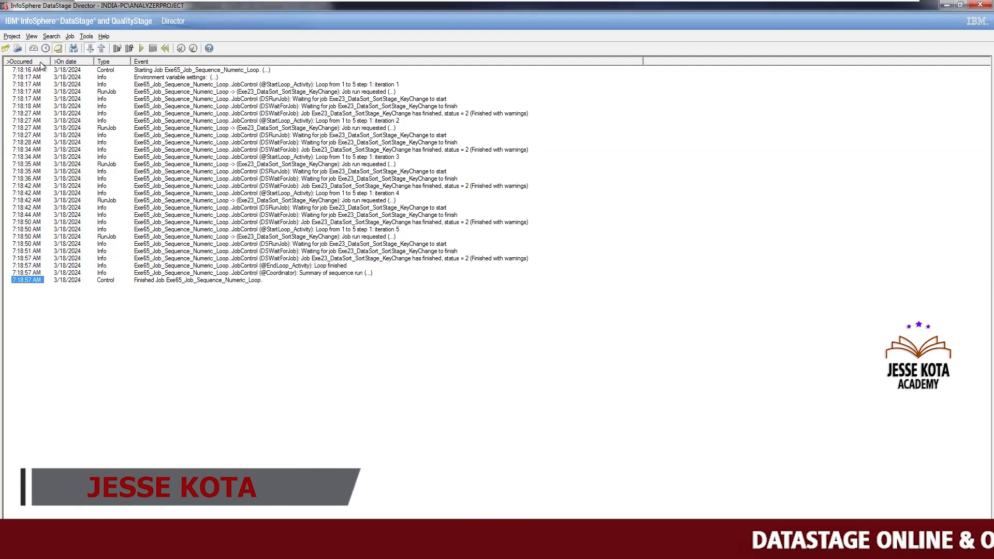
left_click(35, 48)
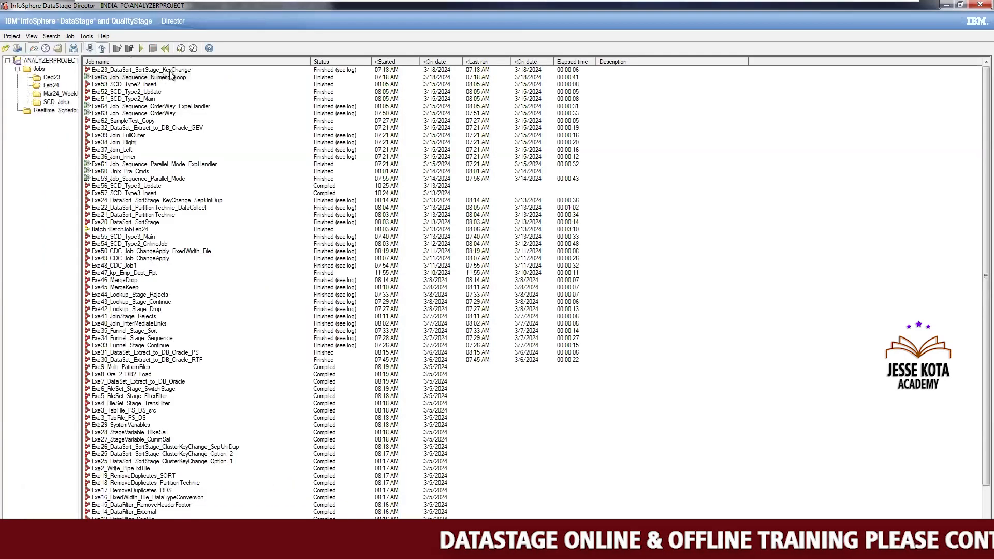
left_click(159, 78)
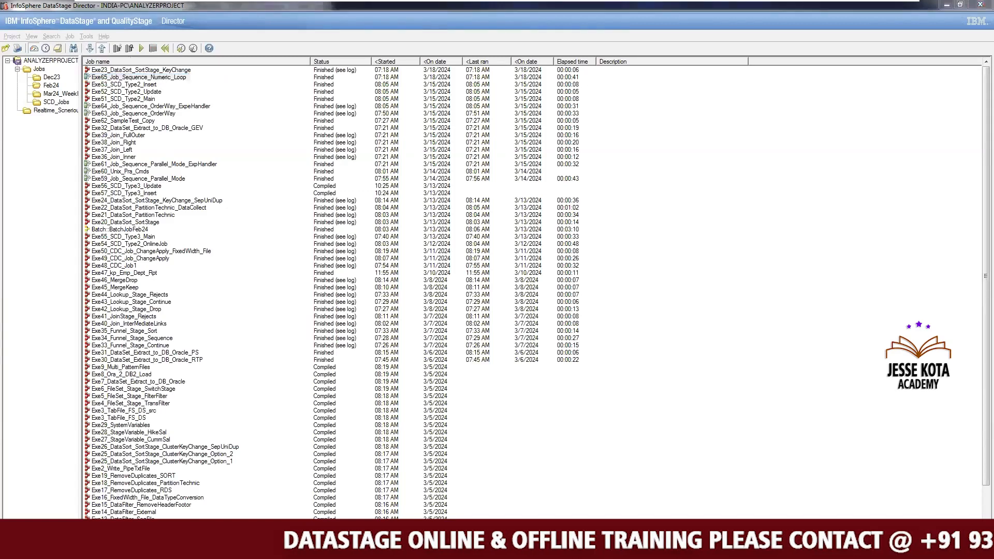
In Windows Explorer, browse to C:\Target and open RMD_Data to inspect the job's output
key("super+e")
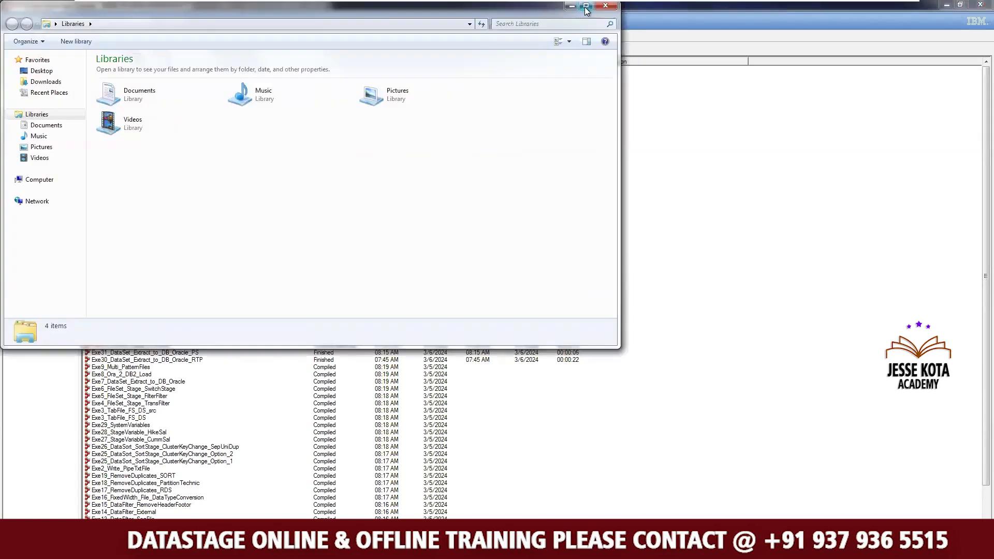
left_click(582, 8)
left_click(32, 176)
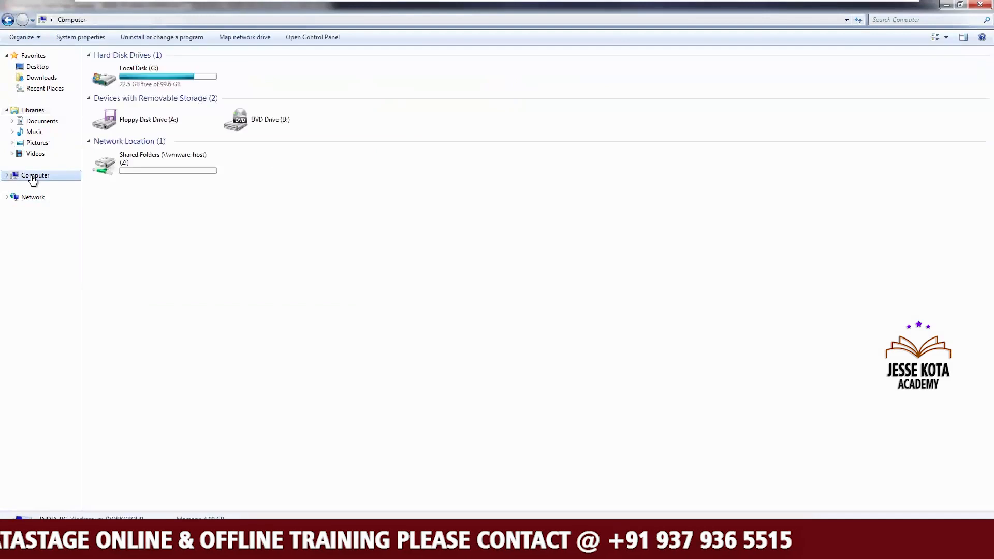
double_click(160, 79)
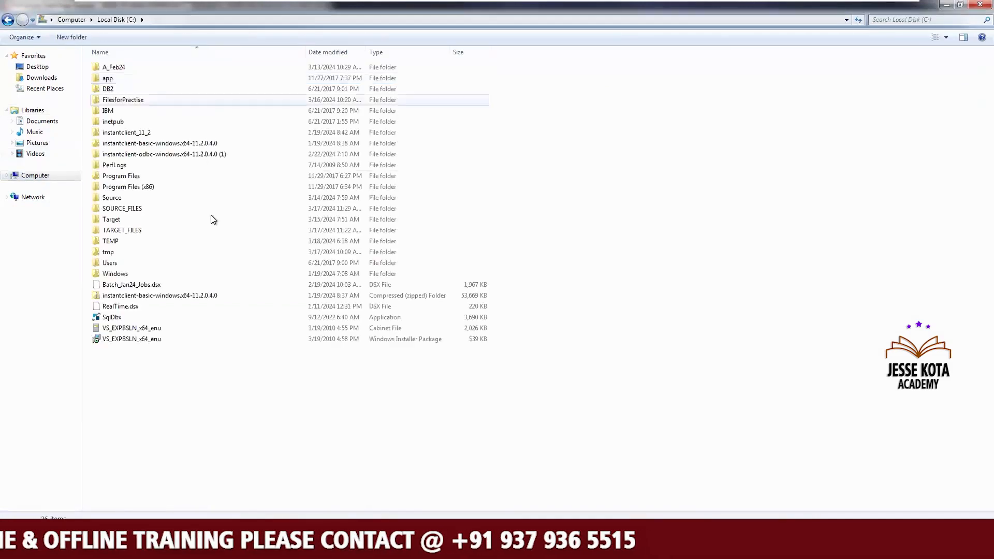
double_click(131, 217)
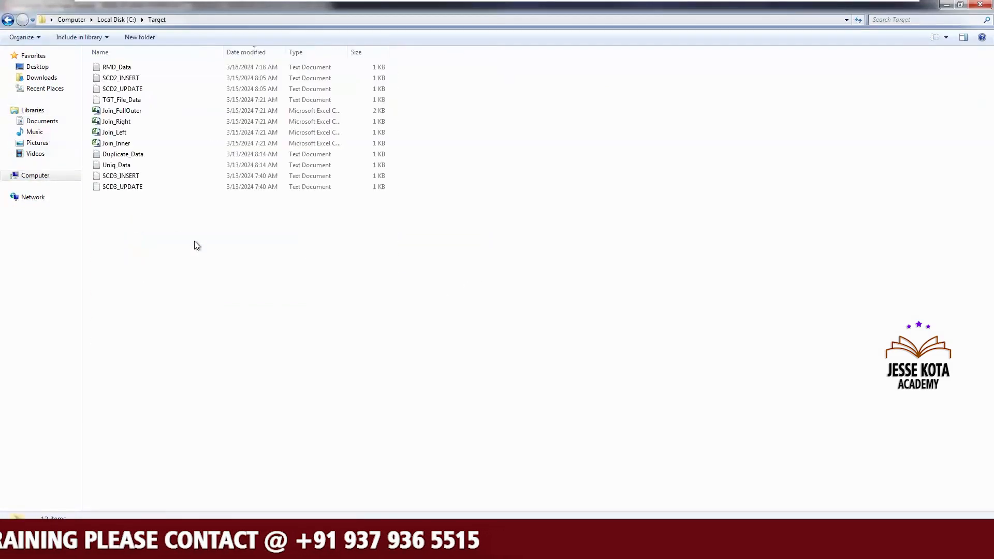
double_click(120, 68)
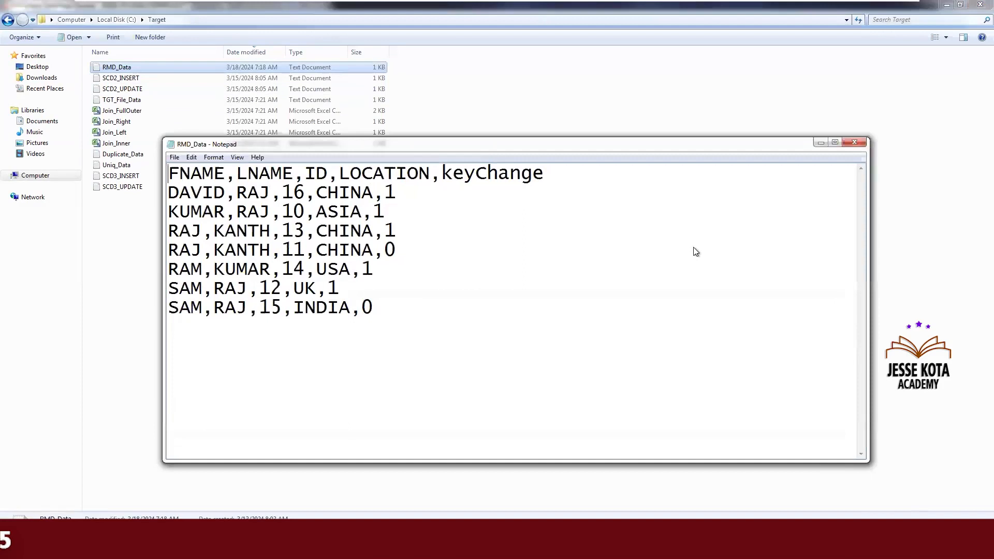
Close RMD_Data and permanently delete all files in the C:\Target folder
key("alt+F4")
key("ctrl+a")
key("shift+Delete")
key("Return")
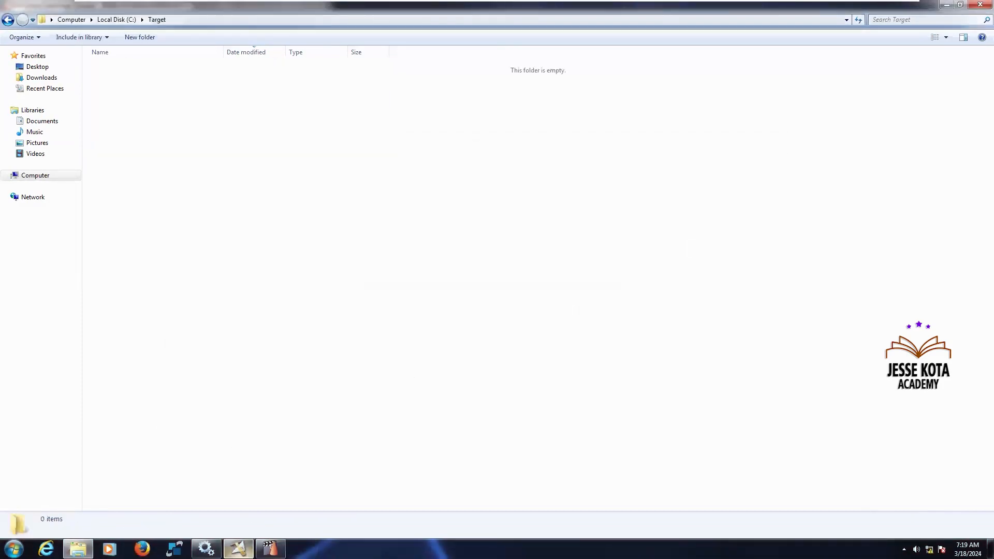
Switch to DataStage Designer, open the job behind Job_SortStage_KeyChange, and enable Allow Multiple Instance in its job properties
key("alt+Tab")
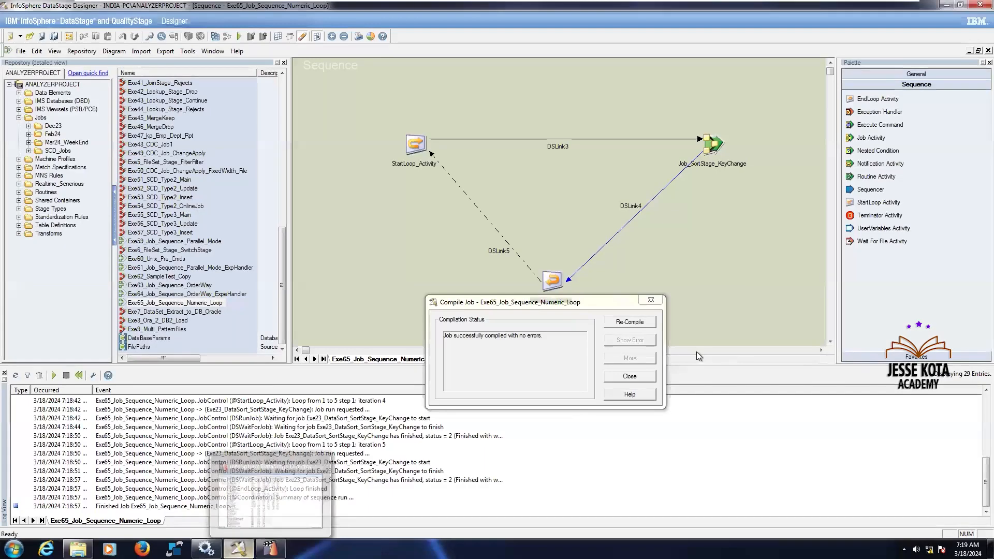
left_click(638, 372)
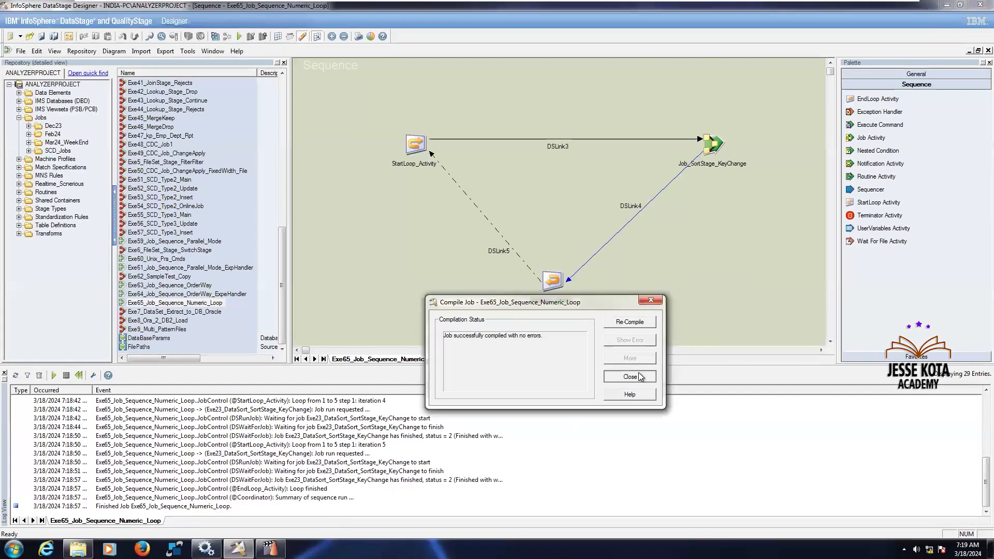
right_click(712, 143)
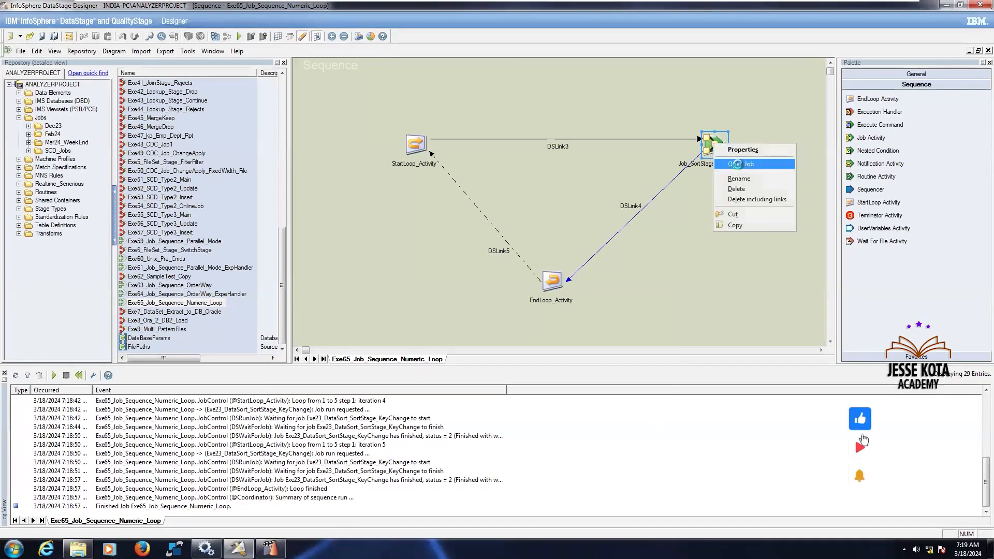
left_click(737, 164)
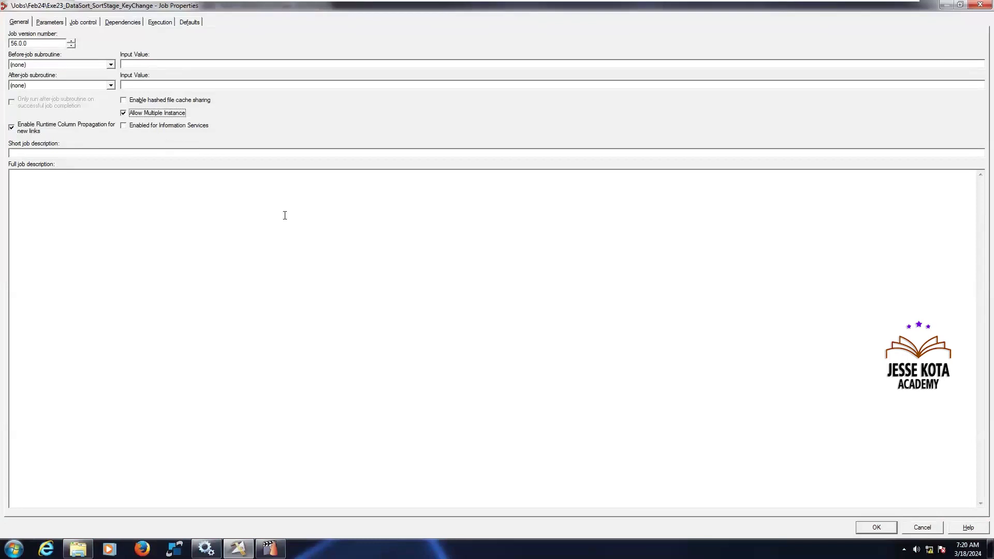
key("Return")
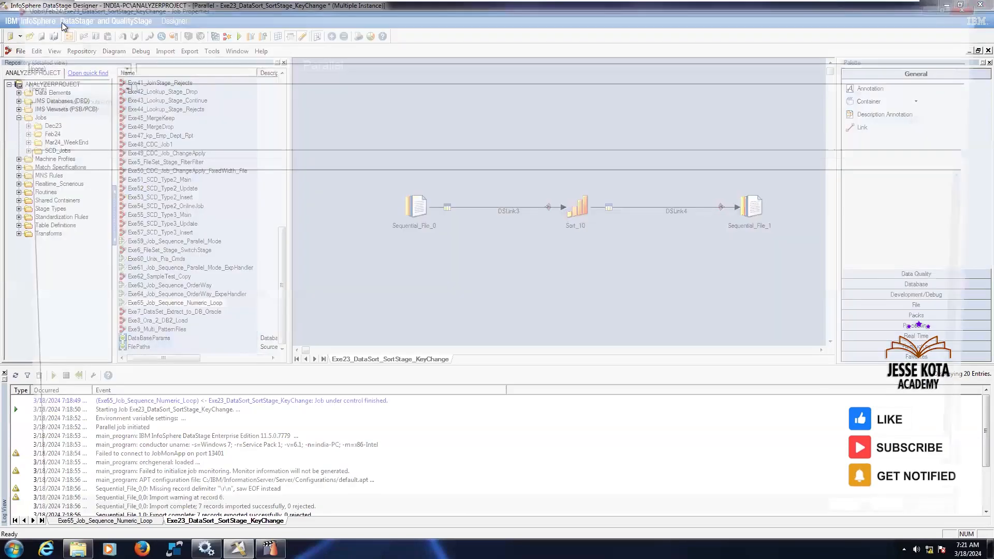
Add a String job parameter named FileName to Exe23_DataSort_SortStage_KeyChange
left_click(69, 36)
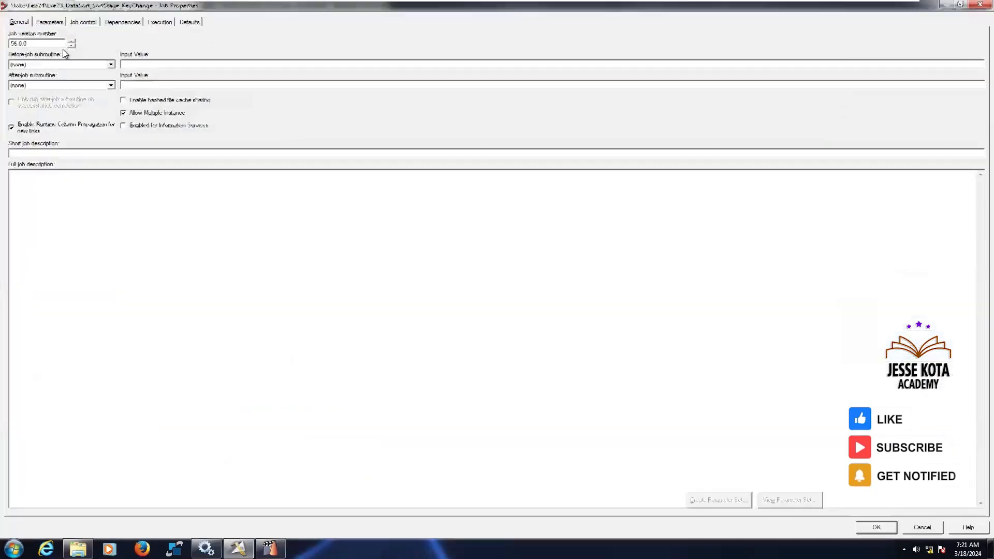
left_click(64, 45)
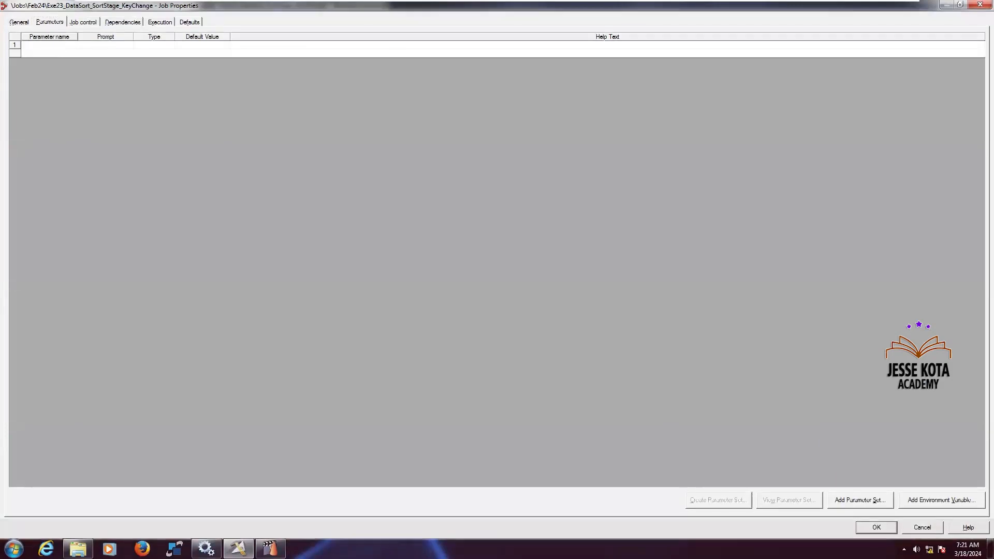
type("F")
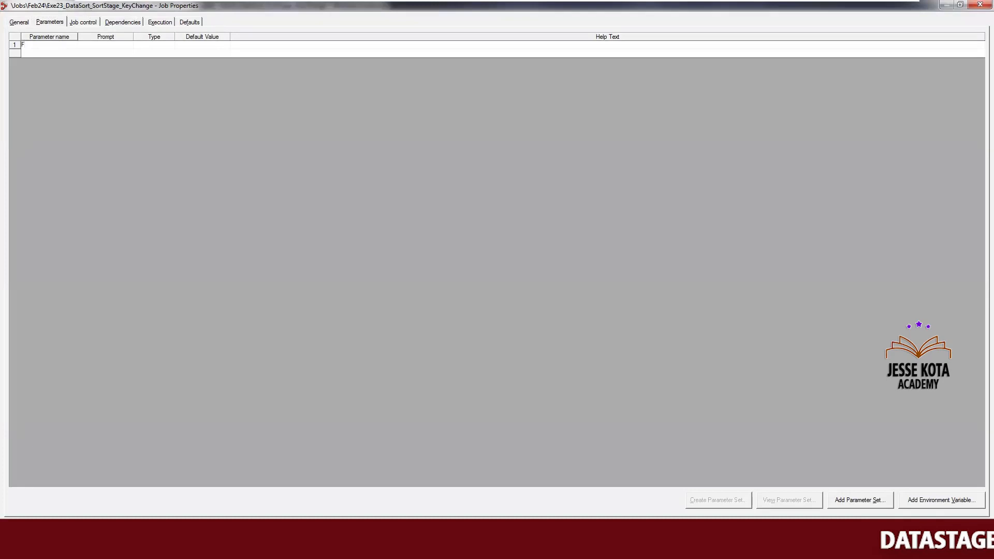
type("ileName")
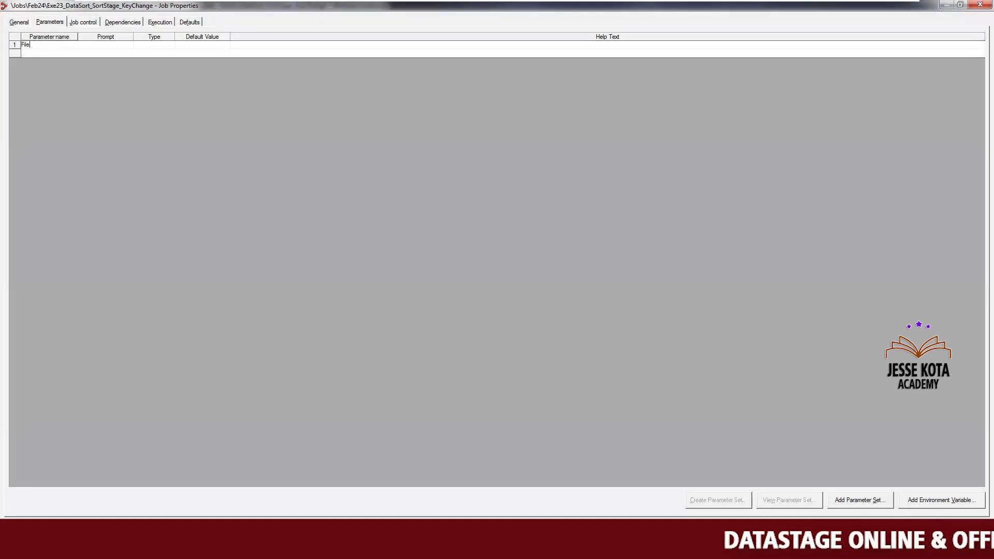
left_click(63, 45)
key("Return")
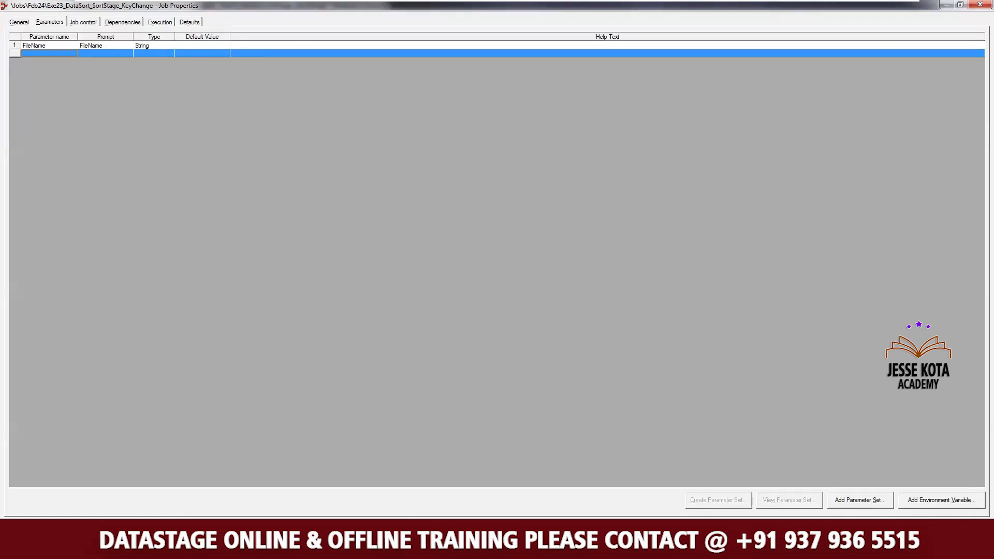
key("Return")
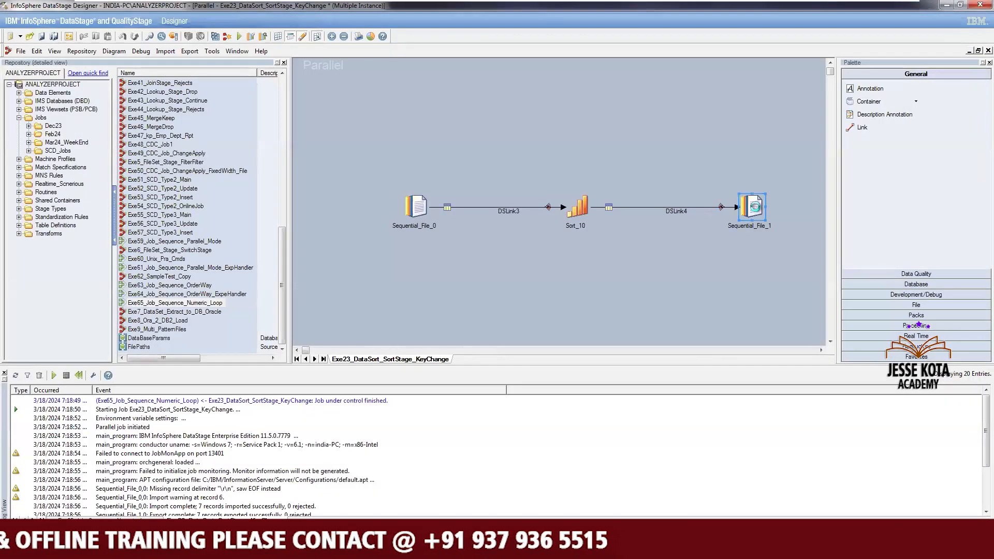
Set the target file of Sequential_File_1 to C:\Target\RMD_Data_#FileName#.txt, inserting FileName as a job parameter
key("Return")
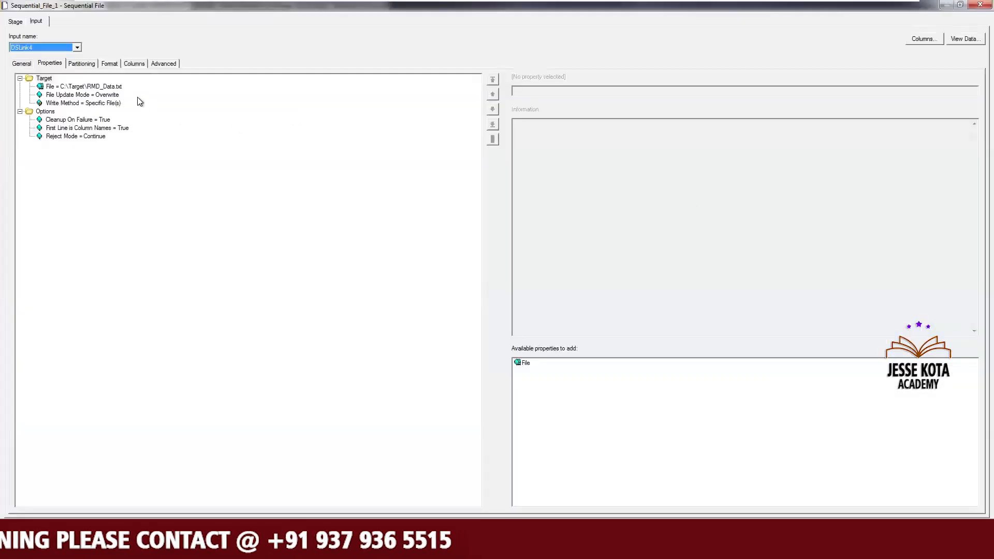
left_click(122, 86)
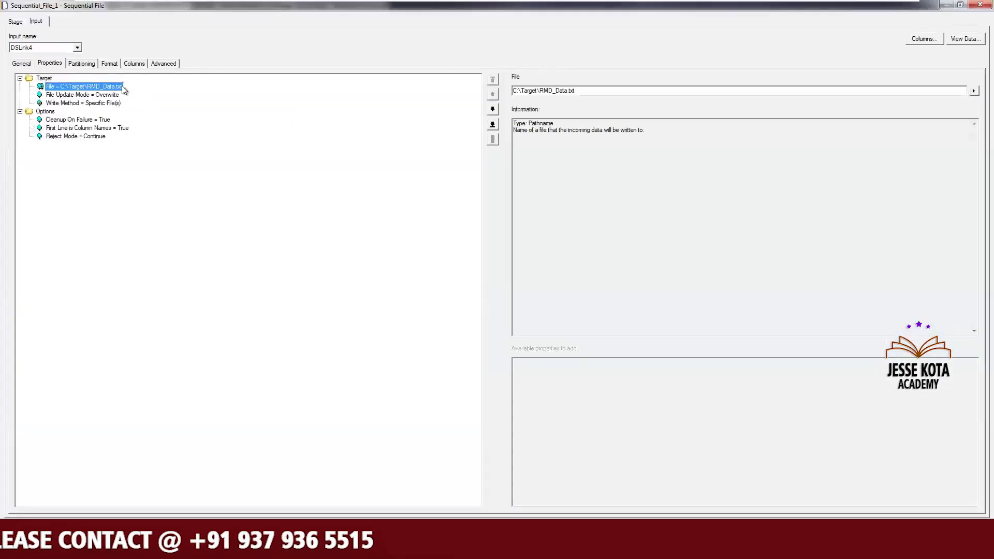
left_click(625, 94)
key("BackSpace")
key("BackSpace")
key("BackSpace")
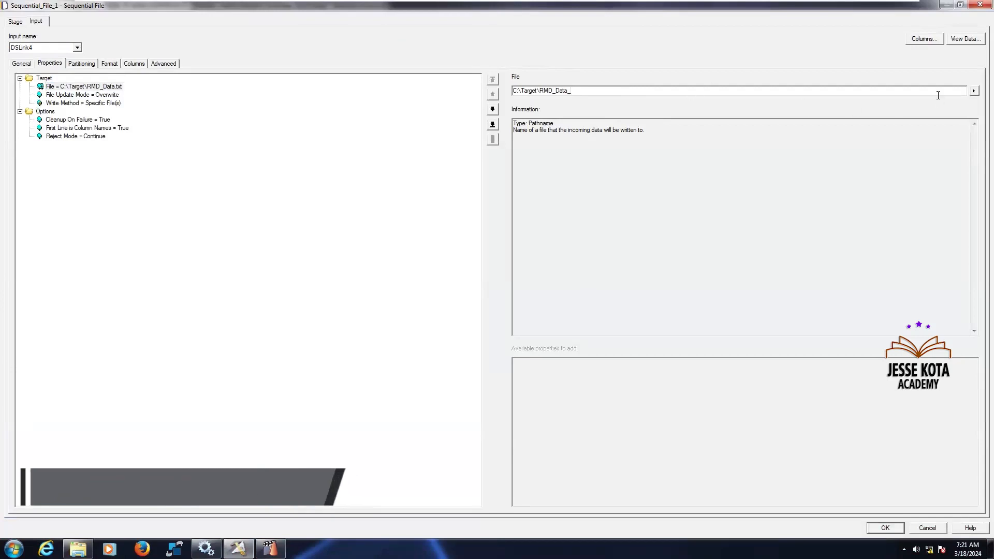
left_click(963, 93)
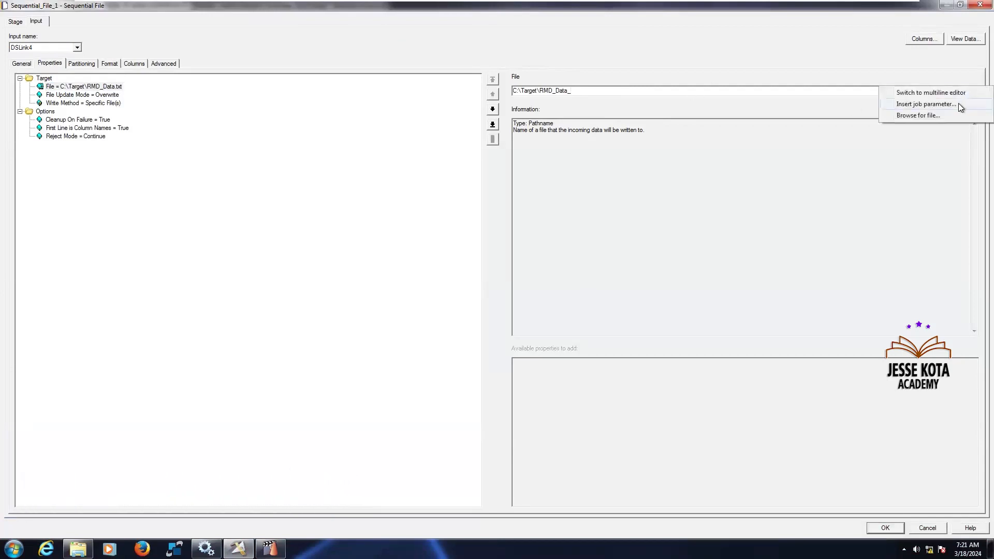
left_click(956, 103)
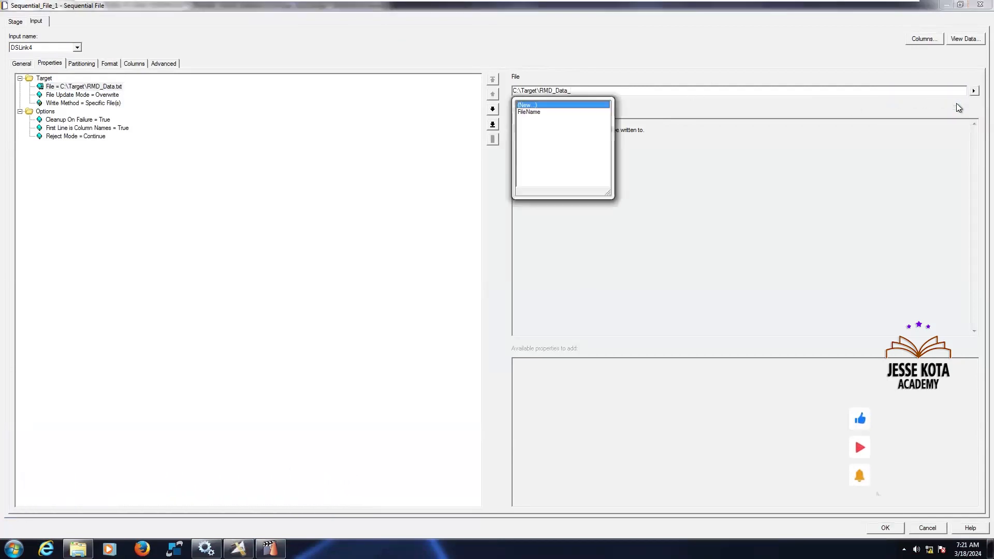
left_click(535, 112)
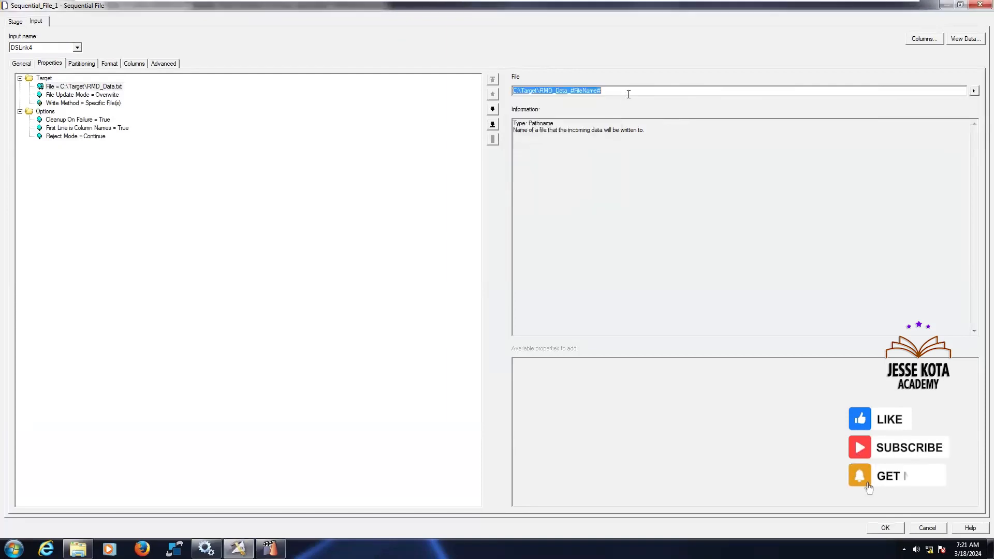
type(".")
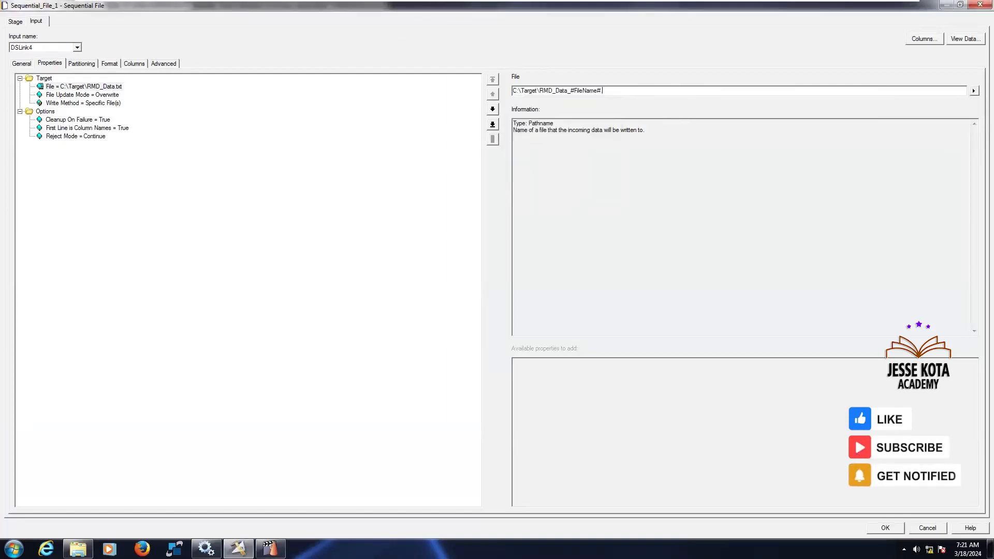
type("txt")
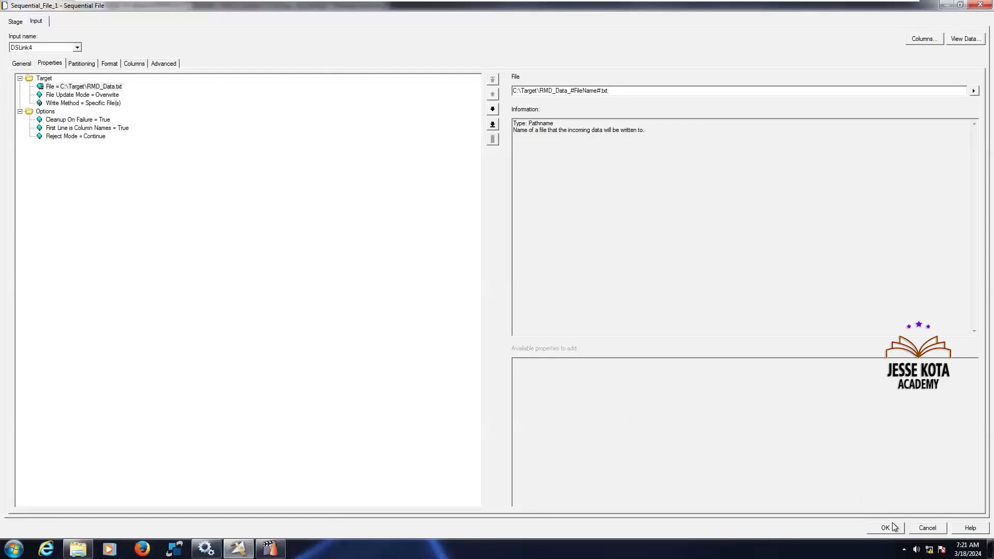
key("Return")
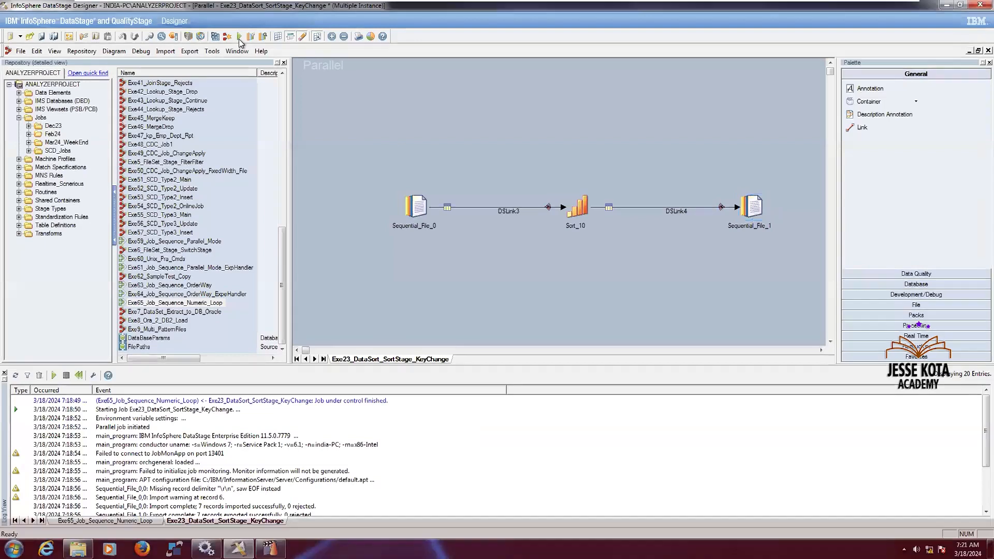
Compile the modified Exe23_DataSort_SortStage_KeyChange job through the run command, and close the job
left_click(239, 36)
left_click(538, 305)
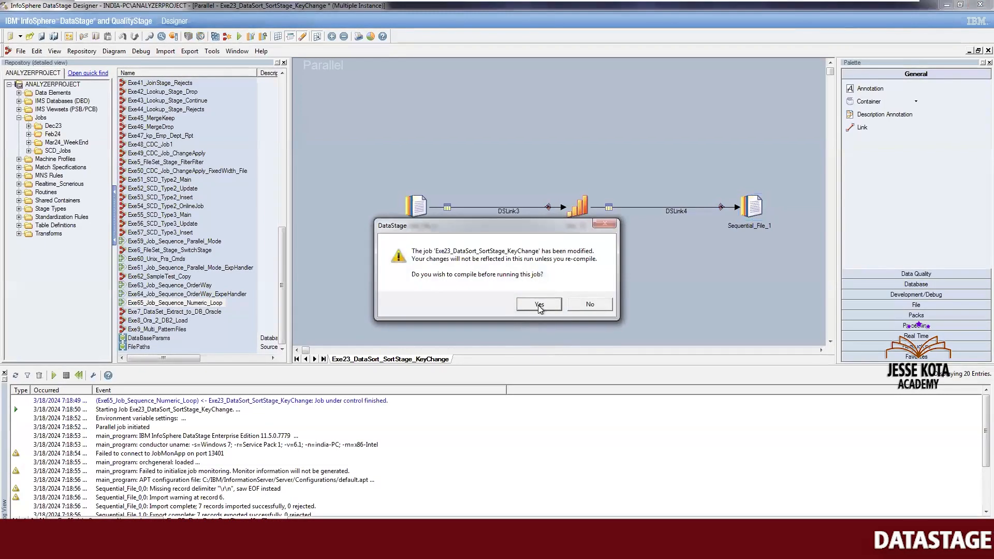
left_click(471, 294)
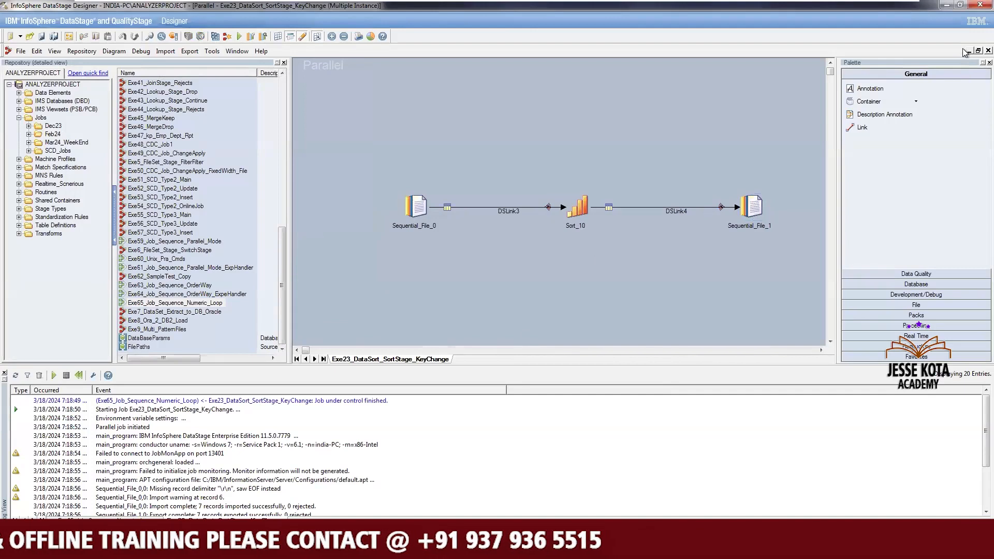
left_click(988, 50)
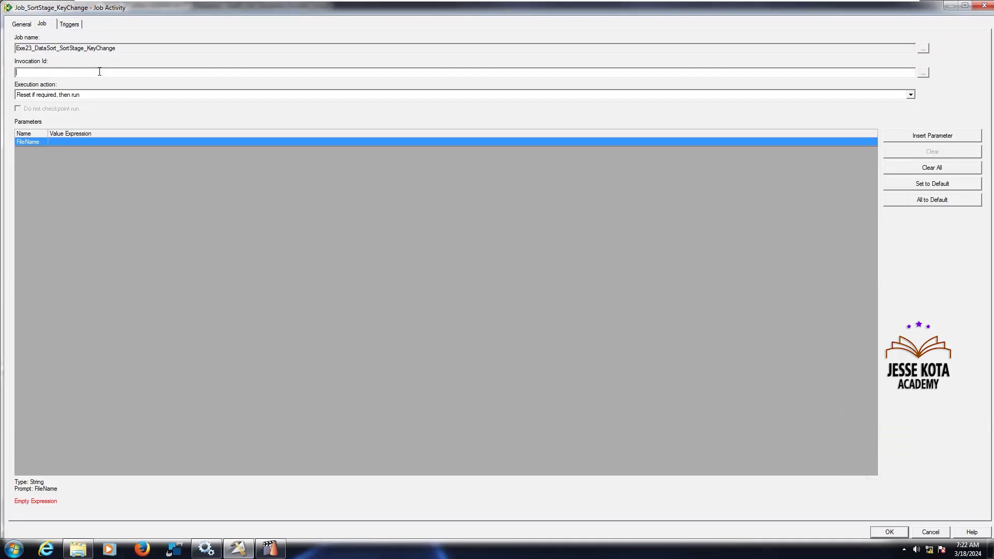
Set the Invocation Id of the Job_SortStage_KeyChange activity to the StartLoop_Activity $Counter variable
left_click(924, 74)
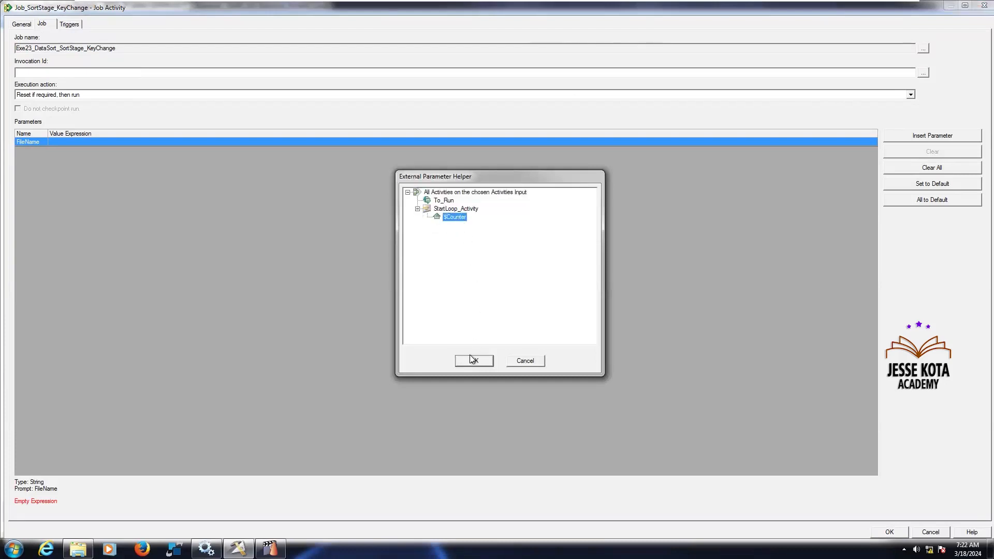
left_click(472, 363)
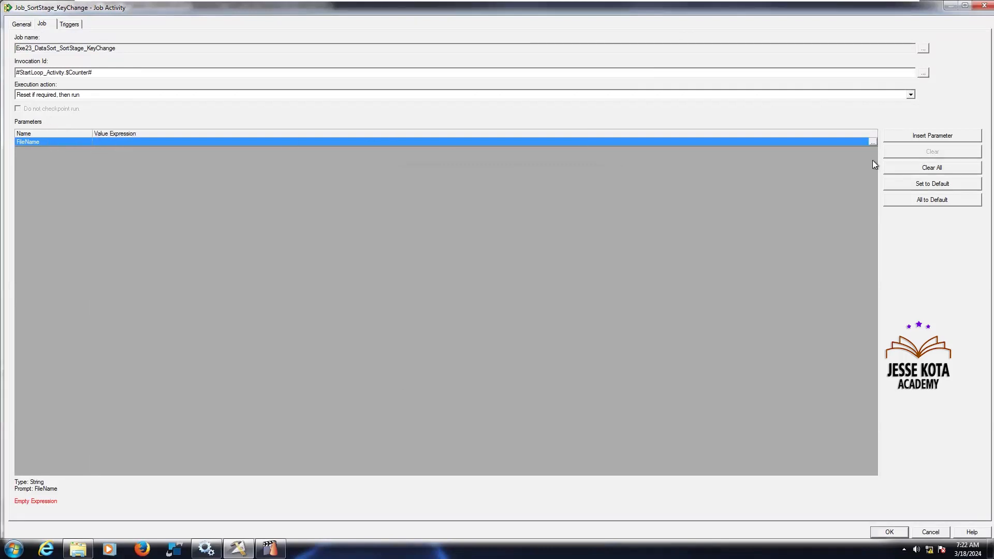
Set the FileName parameter of the Job_SortStage_KeyChange activity to the StartLoop_Activity $Counter variable
left_click(911, 138)
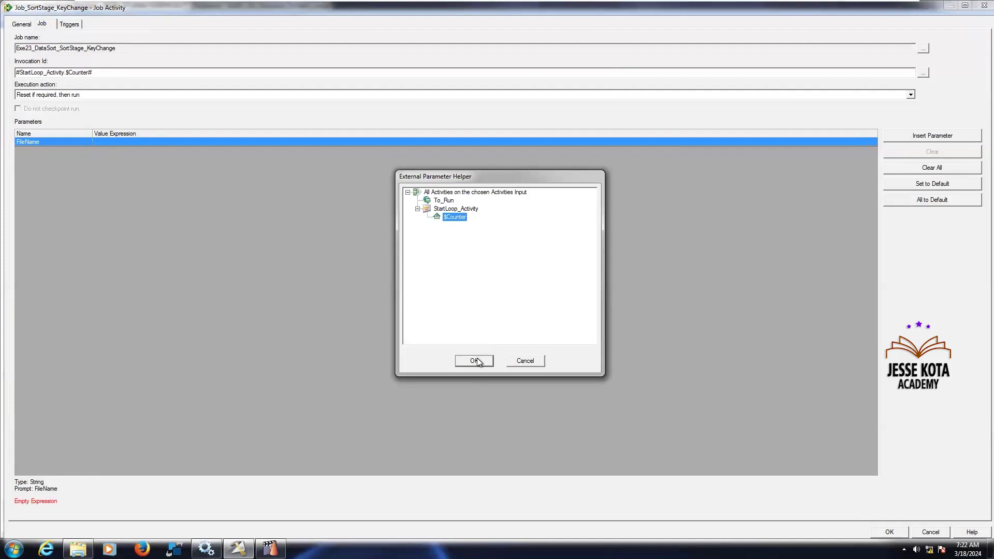
left_click(474, 361)
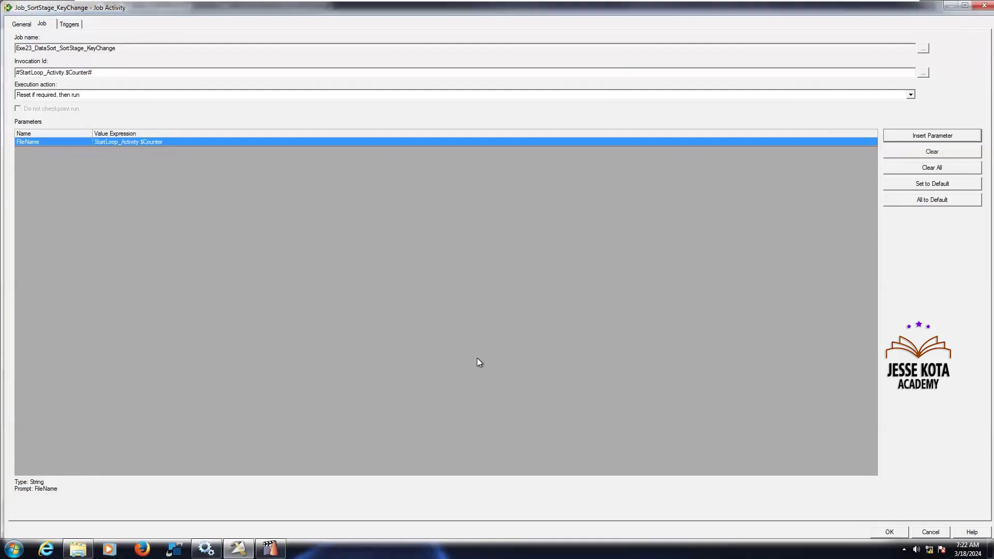
left_click(72, 24)
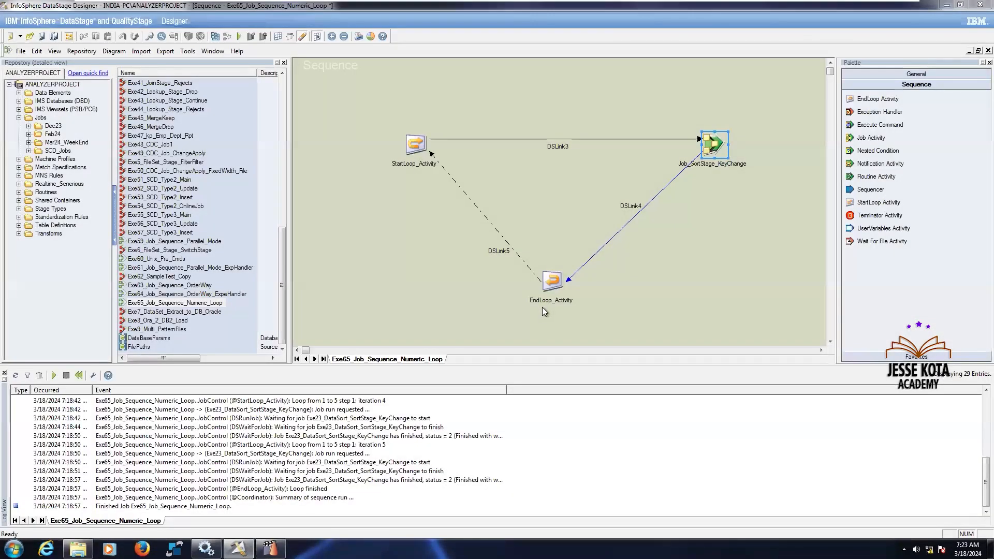
Run the Exe65_Job_Sequence_Numeric_Loop sequence from Designer with the To_Run parameter set to 6
key("ctrl+F5")
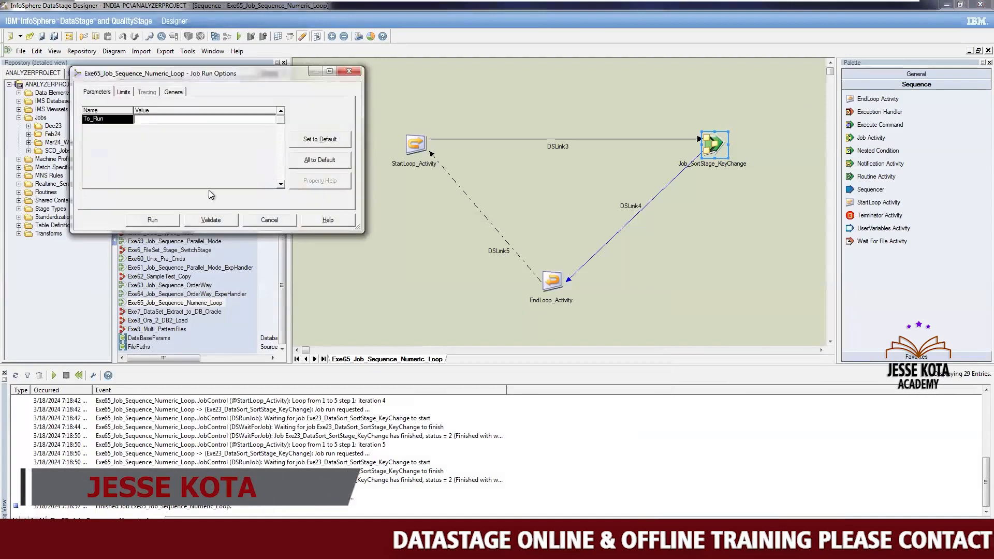
type("6")
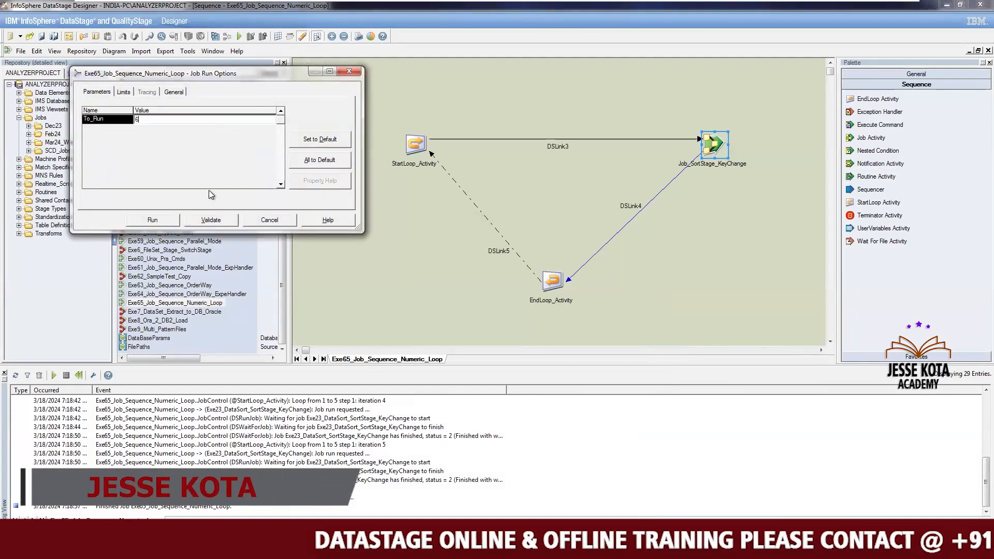
left_click(163, 219)
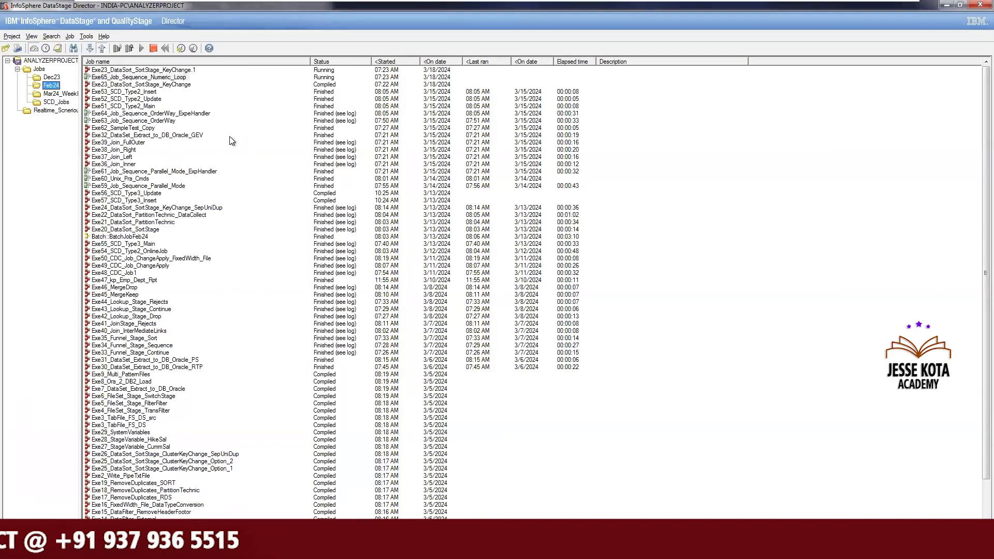
Check the RMD_Data files in C:\Target and the status and event log of Exe65_Job_Sequence_Numeric_Loop in Director
left_click(178, 77)
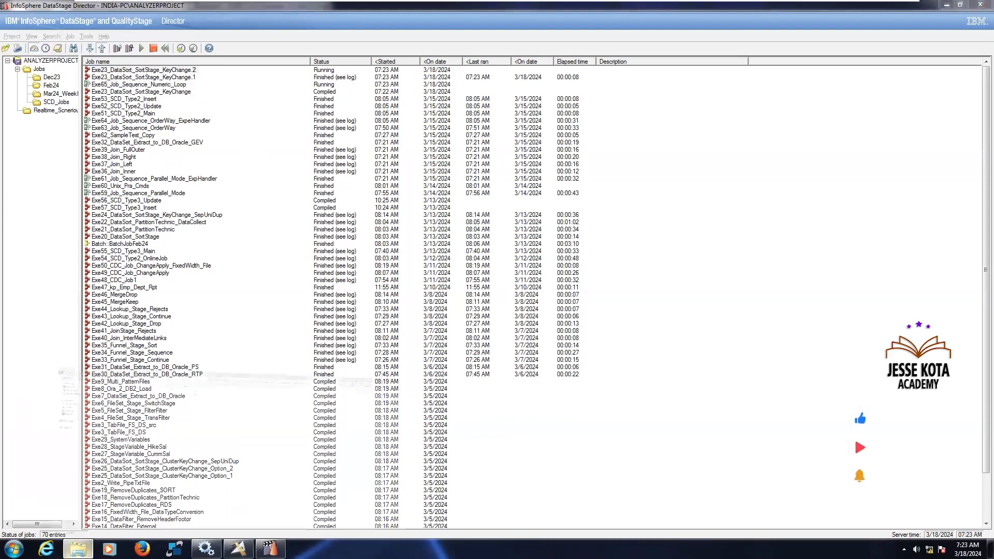
key("alt+Tab")
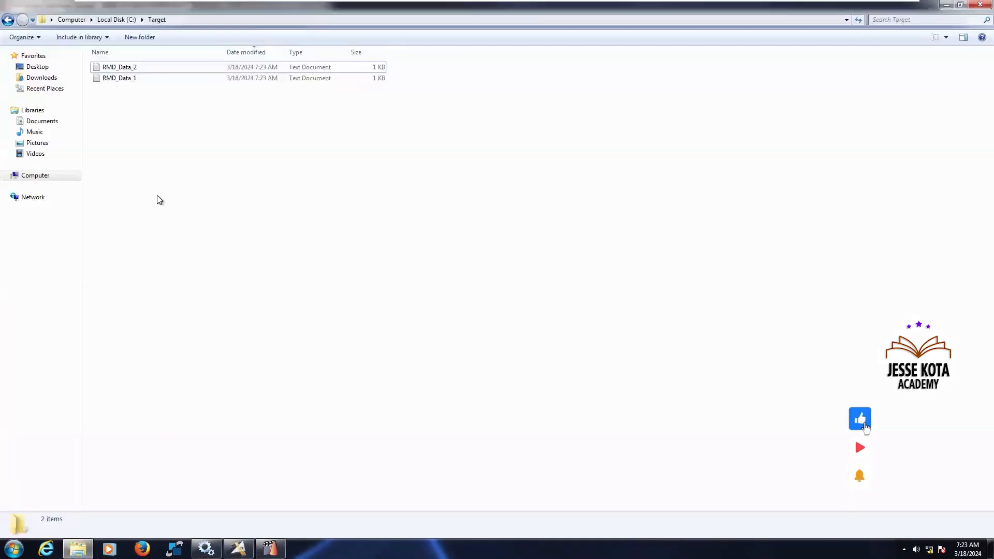
left_click(122, 78)
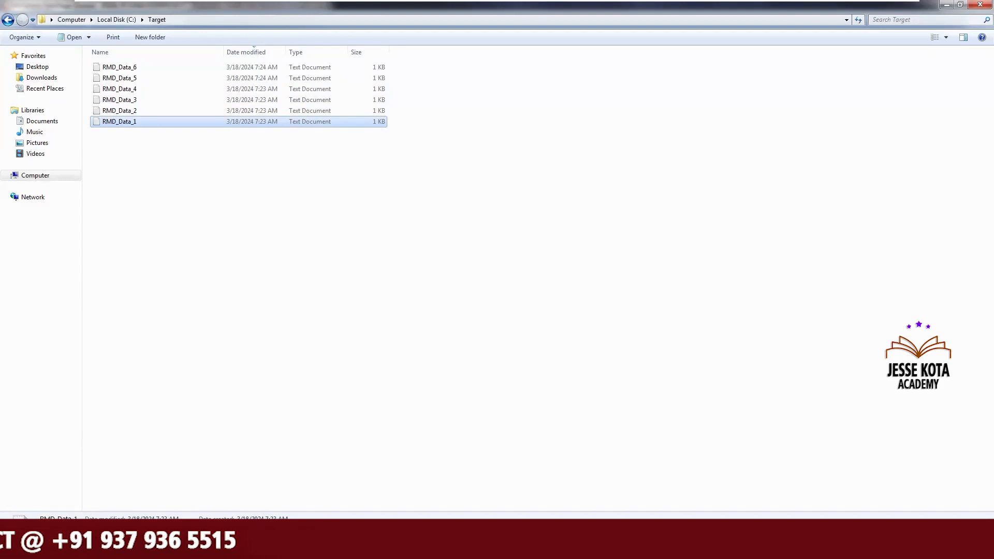
key("alt+Tab")
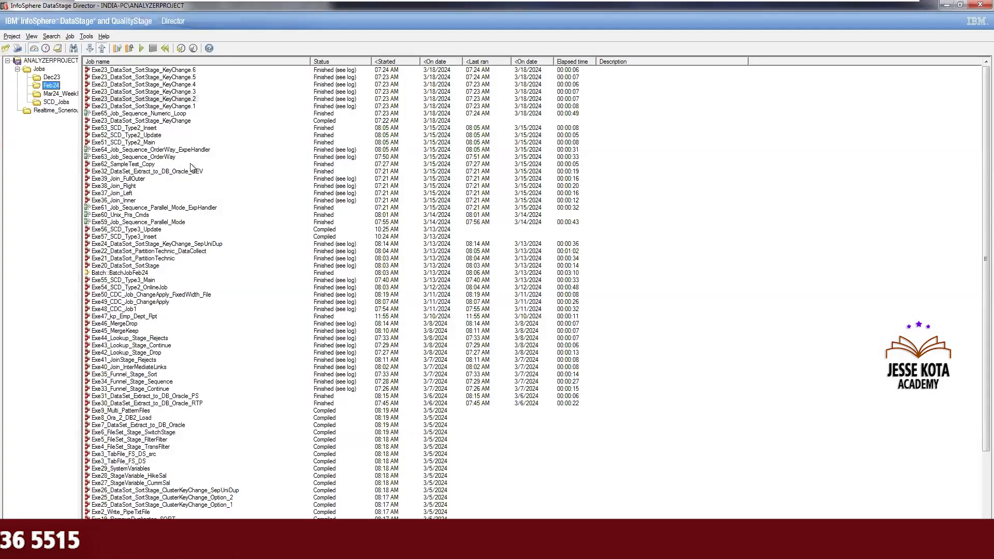
left_click(180, 114)
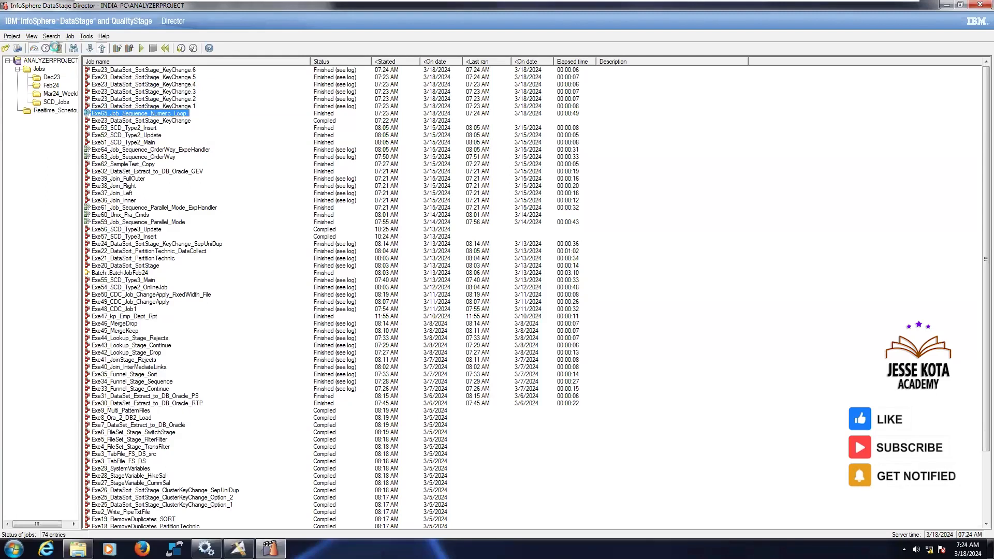
key("ctrl+l")
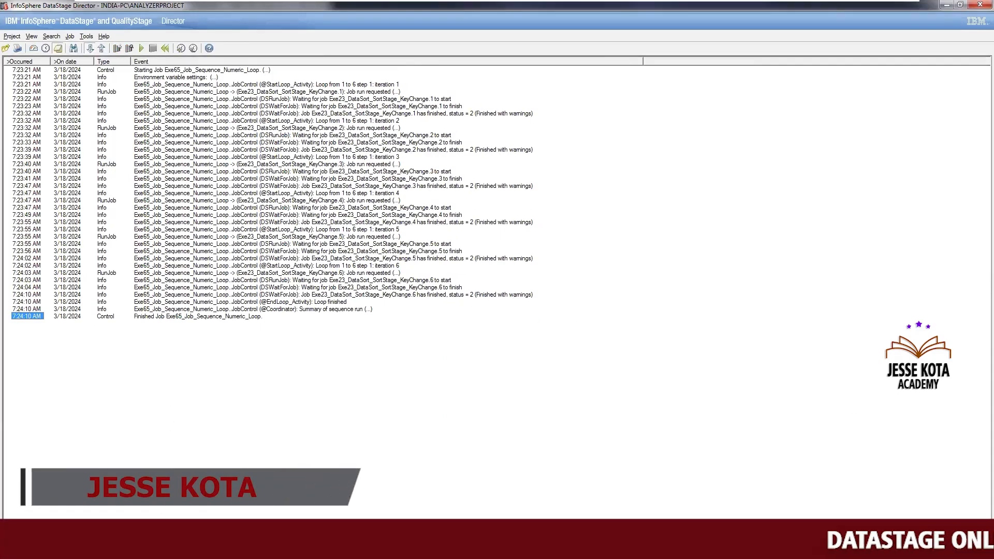
Permanently delete all RMD_Data text files from the C:\Target folder
key("ctrl+a")
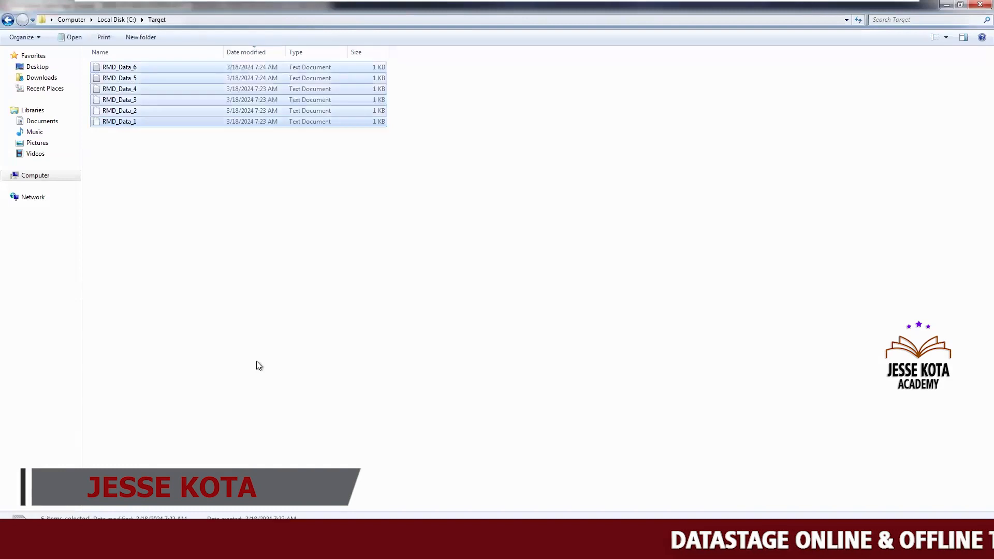
key("shift+Delete")
key("Return")
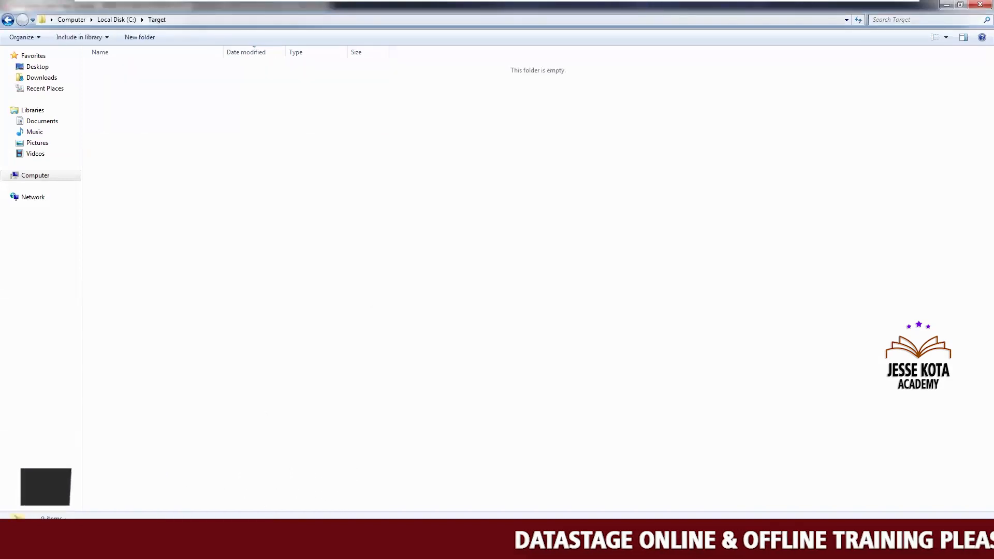
Rerun Exe65_Job_Sequence_Numeric_Loop from Director with To_Run set to 3, and show the job status list
key("alt+Tab")
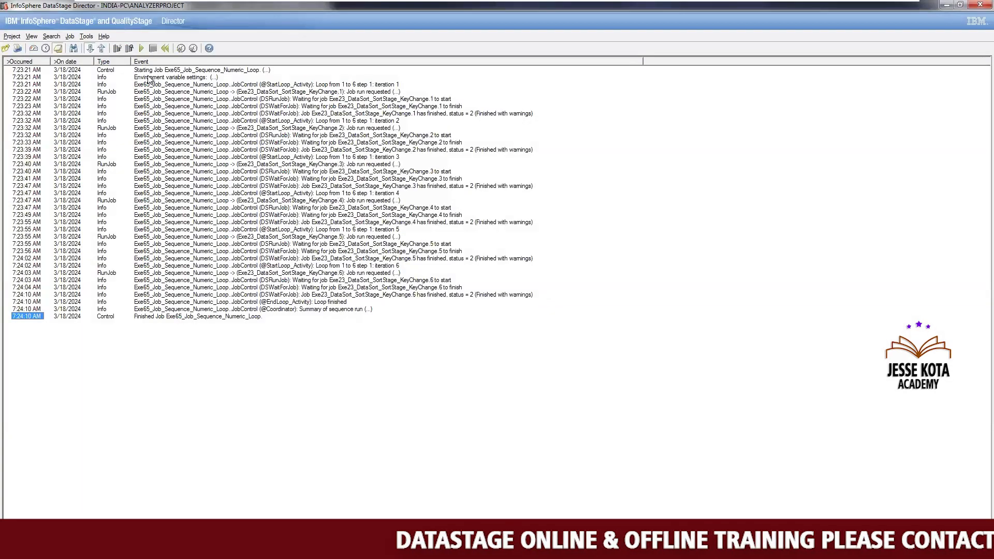
left_click(143, 50)
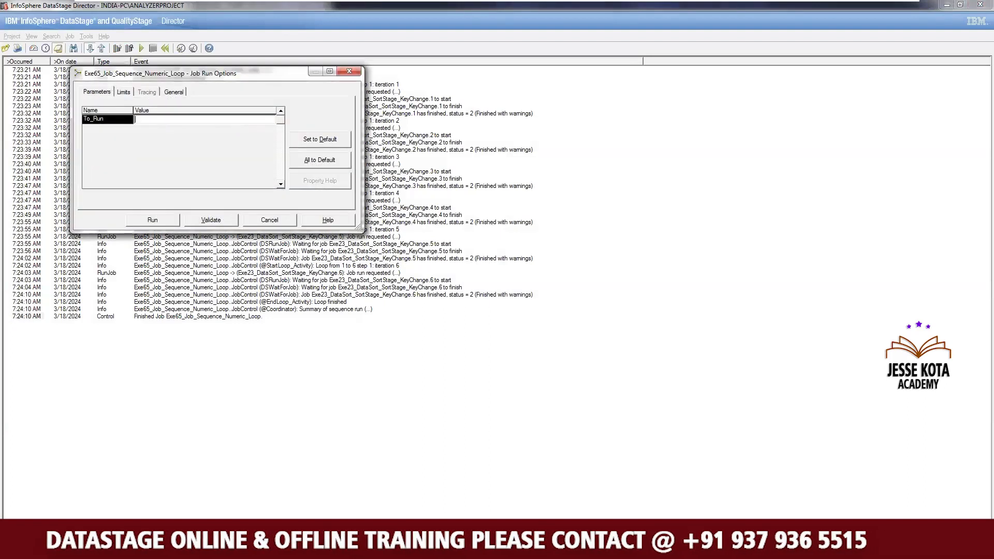
type("3")
left_click(163, 222)
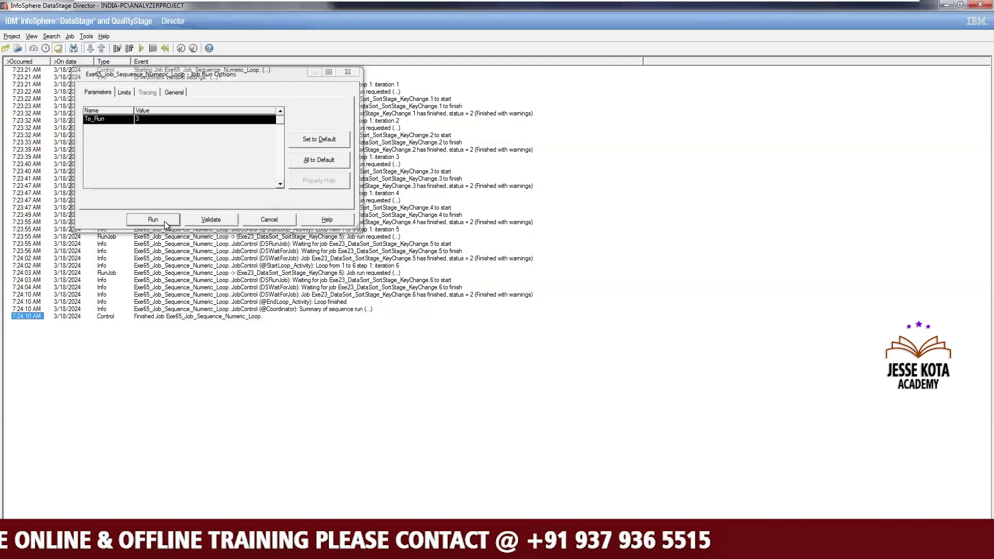
left_click(35, 48)
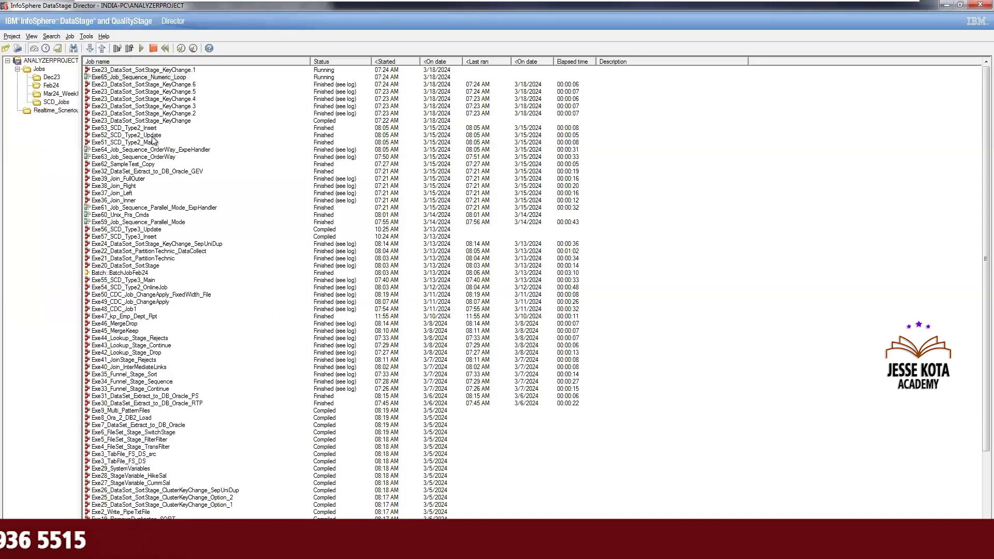
mouse_move(152, 138)
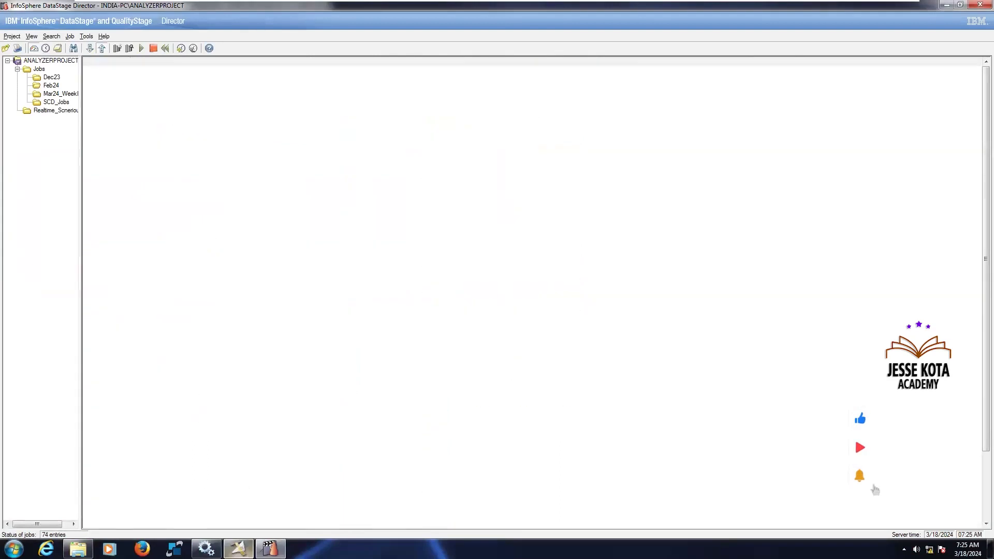
Switch to Designer and review the invocation ID, execution action and FileName expression of the Job_SortStage_KeyChange activity
key("alt+Tab")
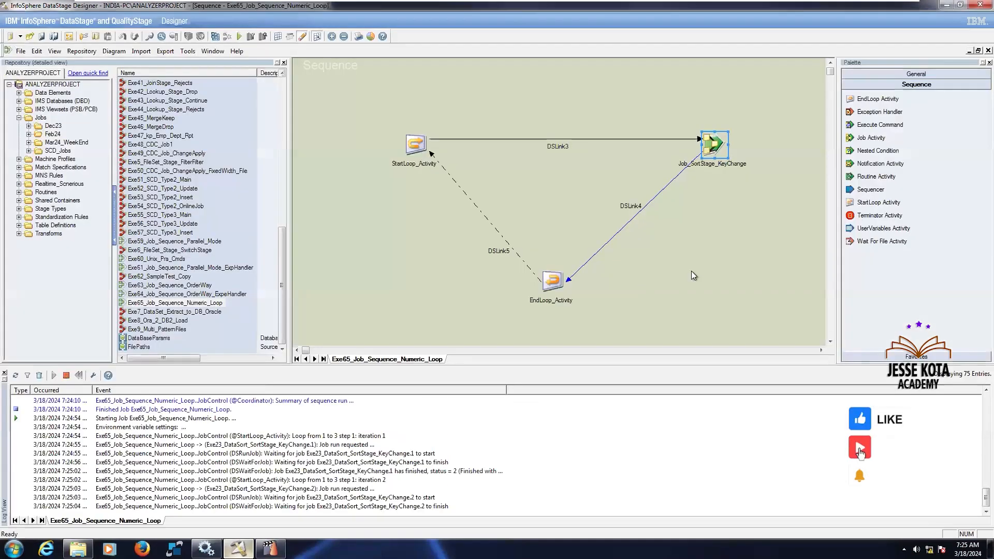
left_click(727, 250)
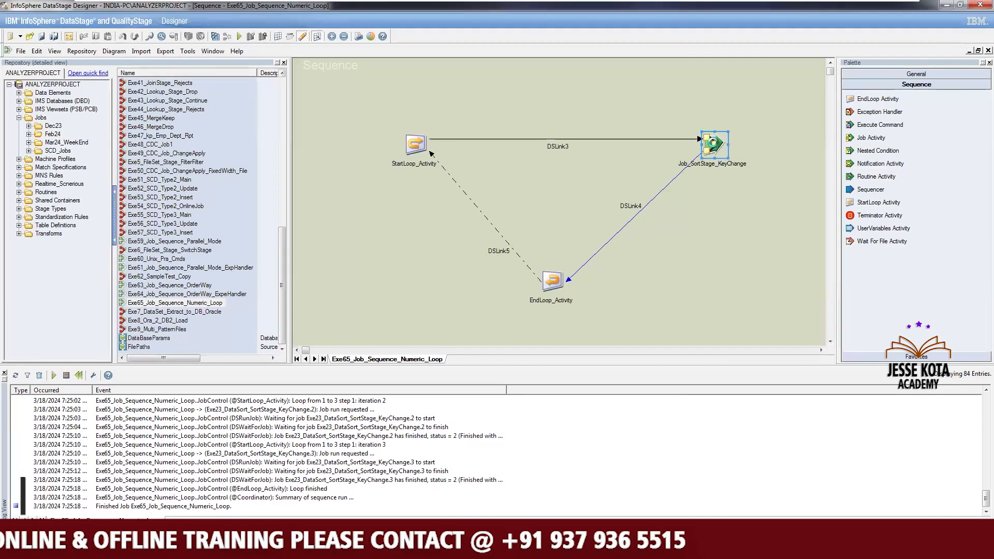
left_click(713, 145)
double_click(713, 145)
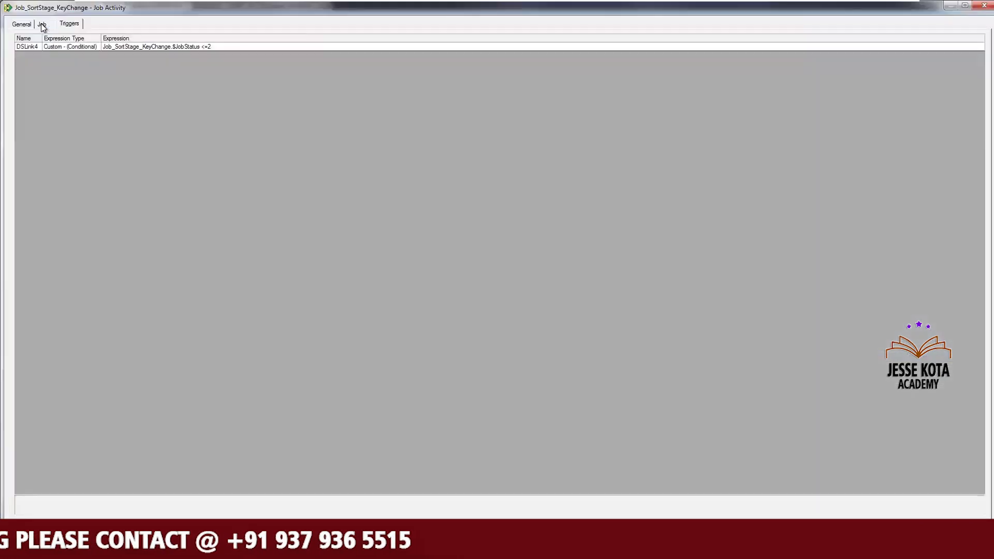
left_click(42, 24)
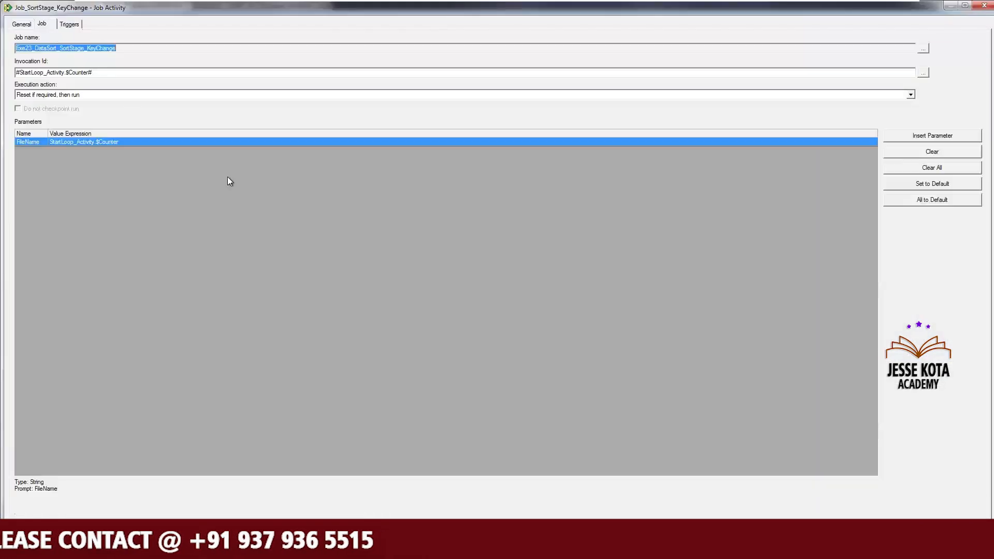
left_click(234, 94)
left_click(234, 94)
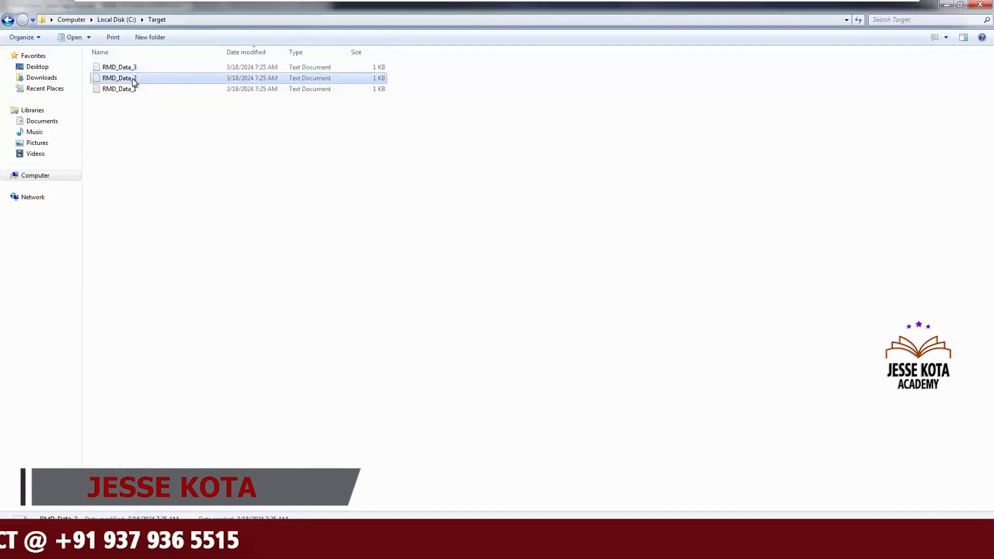
Check the RMD_Data files in the C:\Target folder, and bring up the Feb_Notes file in Notepad
left_click(131, 91)
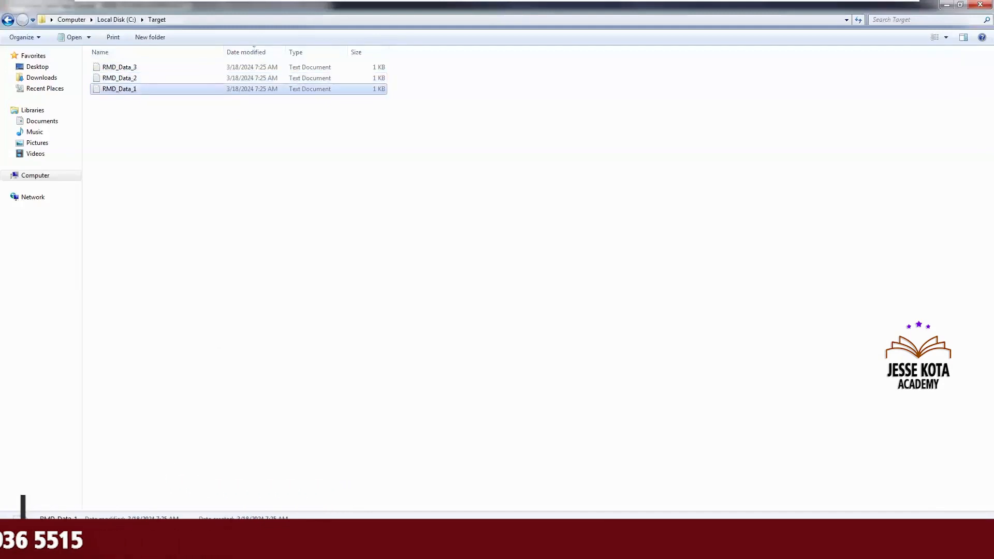
mouse_move(238, 547)
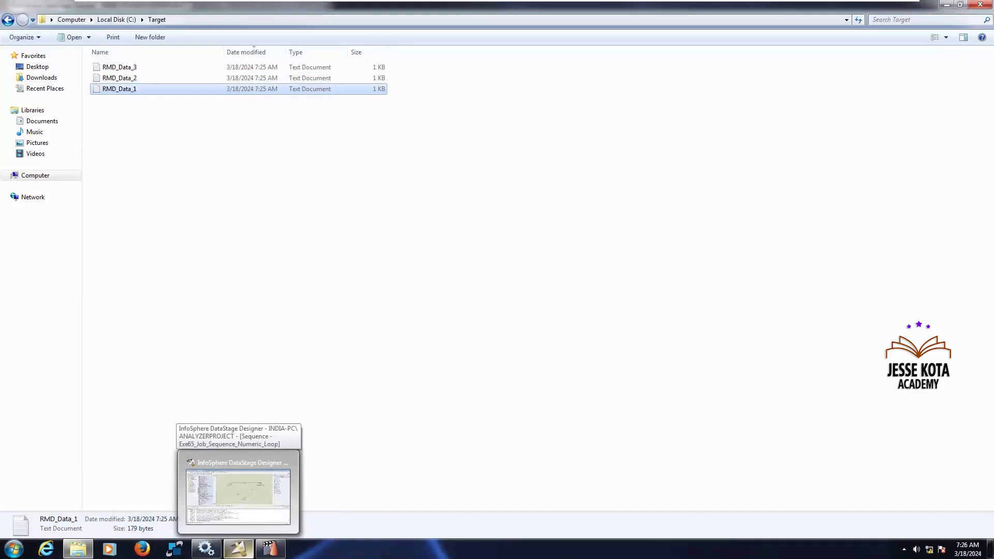
mouse_move(853, 9)
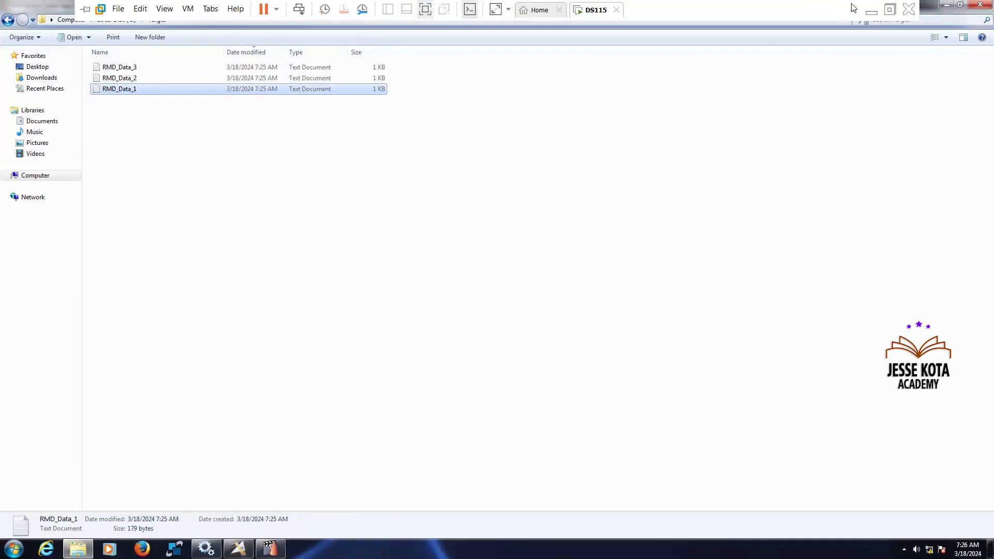
left_click(871, 9)
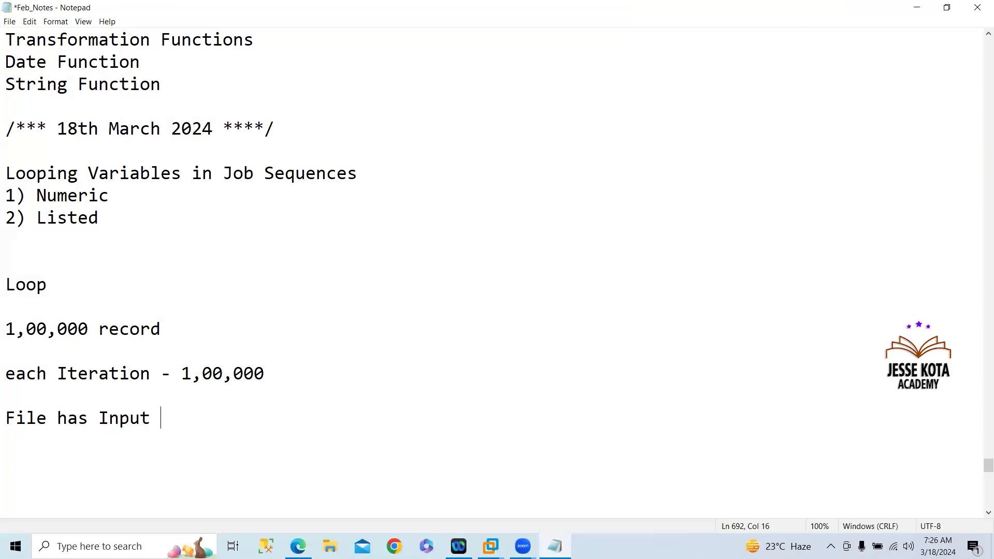
mouse_move(490, 546)
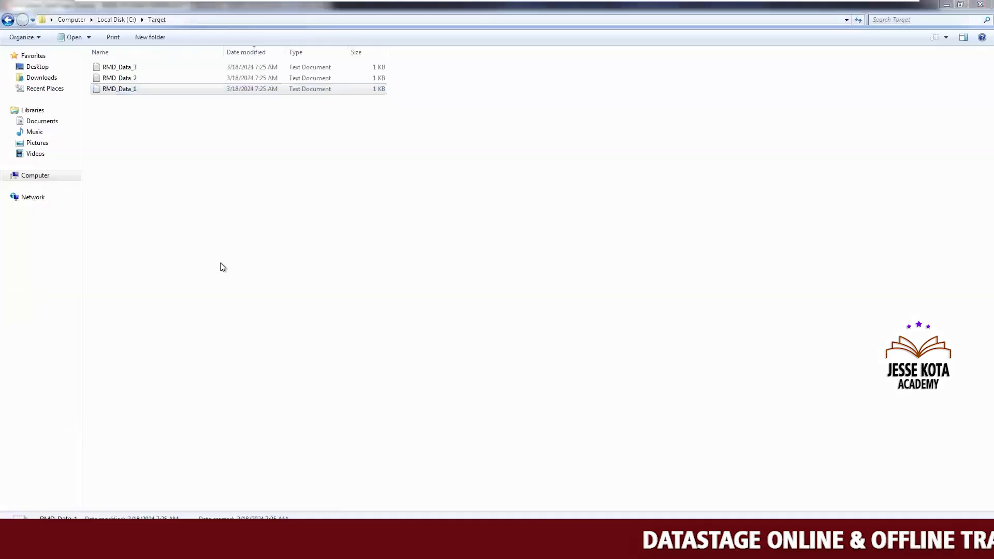
Open the Dec23_Exe62_JS_NestedCondition sequence from the Dec23 jobs folder in Designer and examine its loop and nested condition flow
key("alt+Tab")
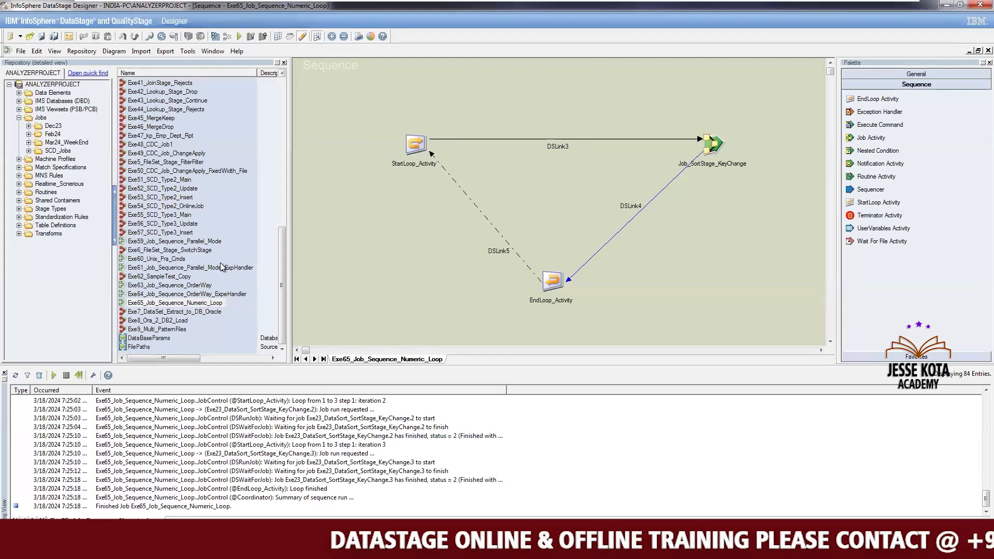
left_click(63, 127)
left_click(279, 305)
left_click_drag(278, 306, 284, 343)
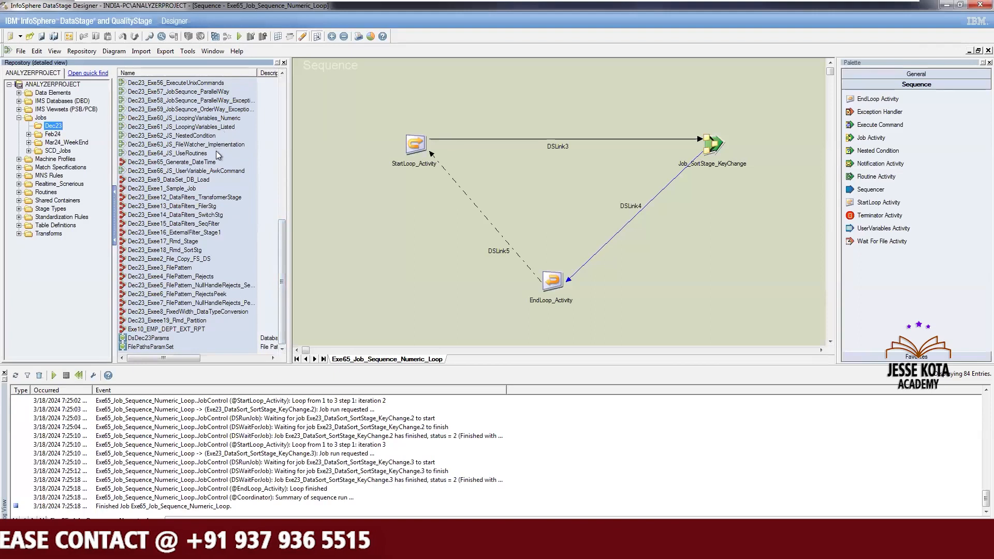
double_click(204, 135)
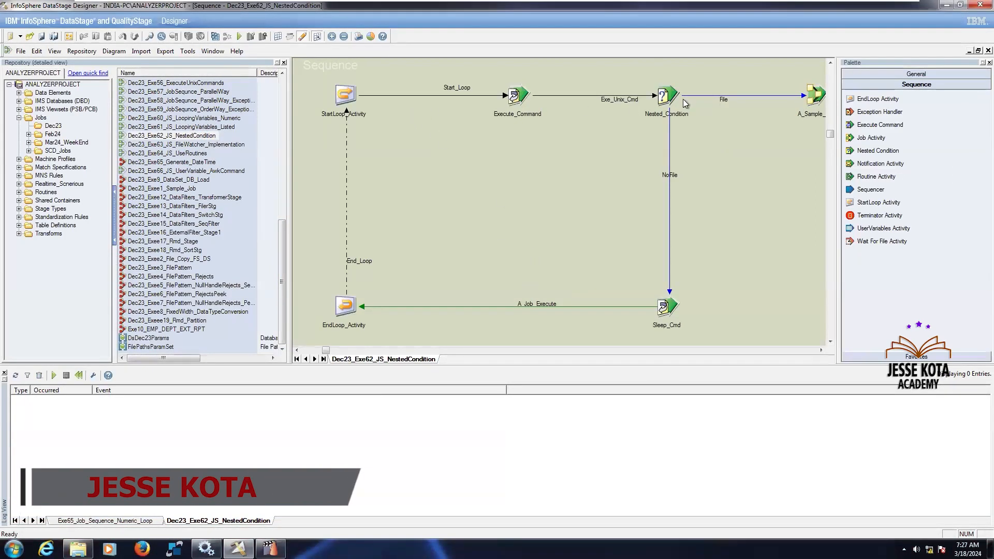
left_click(815, 350)
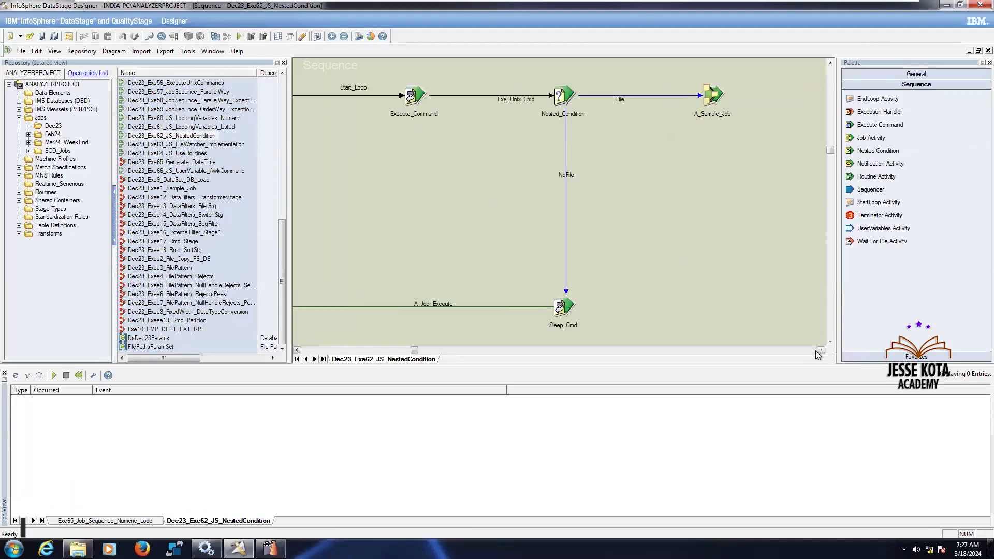
left_click(298, 350)
left_click(298, 350)
left_click(298, 350)
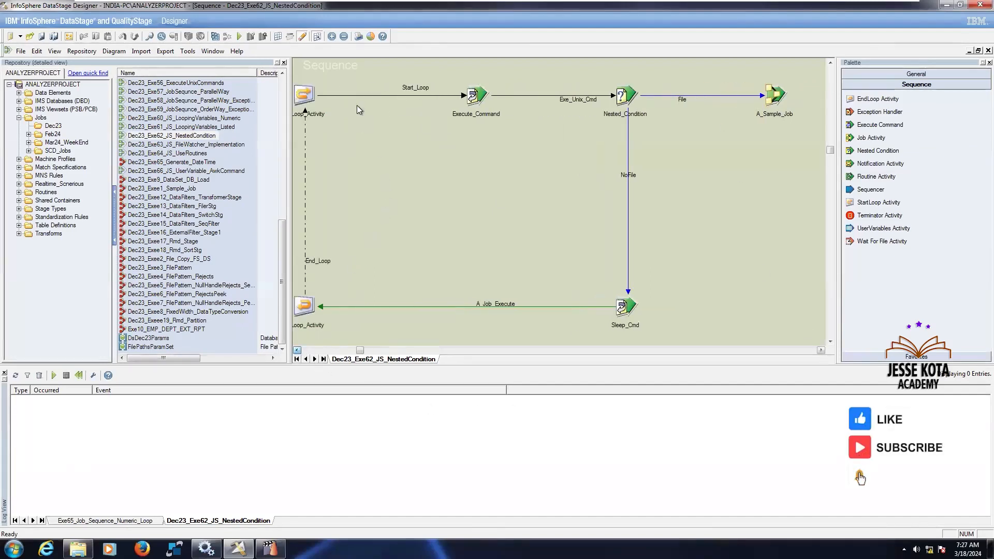
left_click(298, 350)
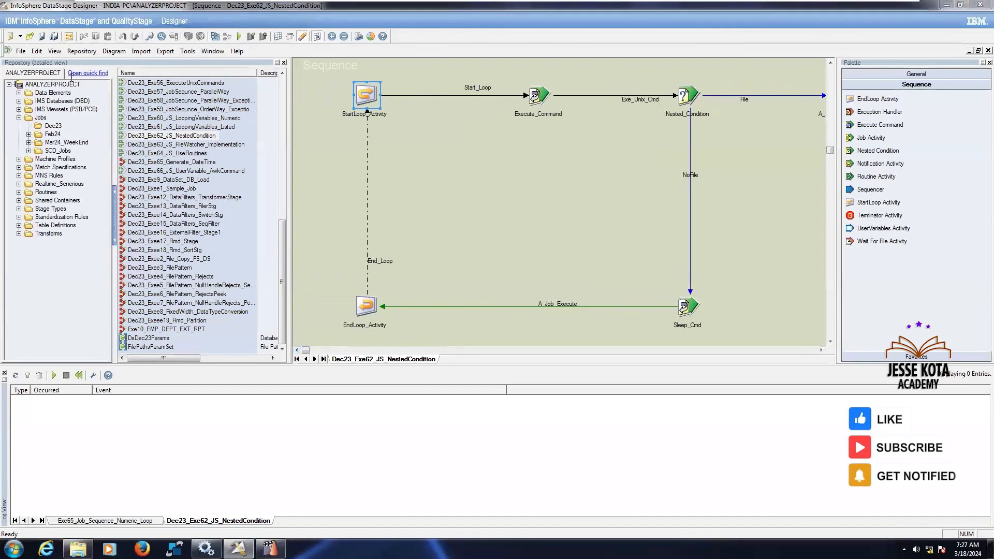
Review the loop type and the From, Step and To definition of the StartLoop_Activity
key("Return")
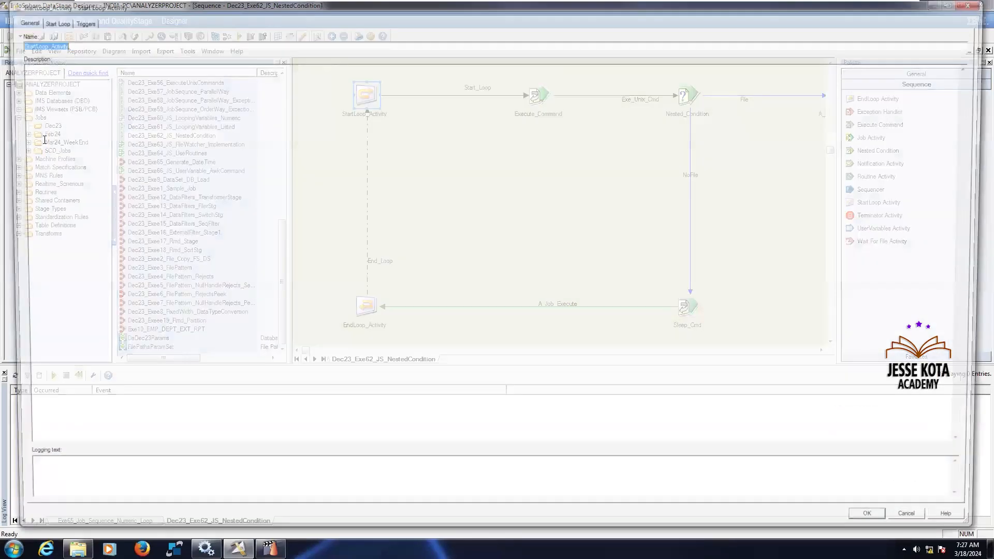
key("ctrl+Tab")
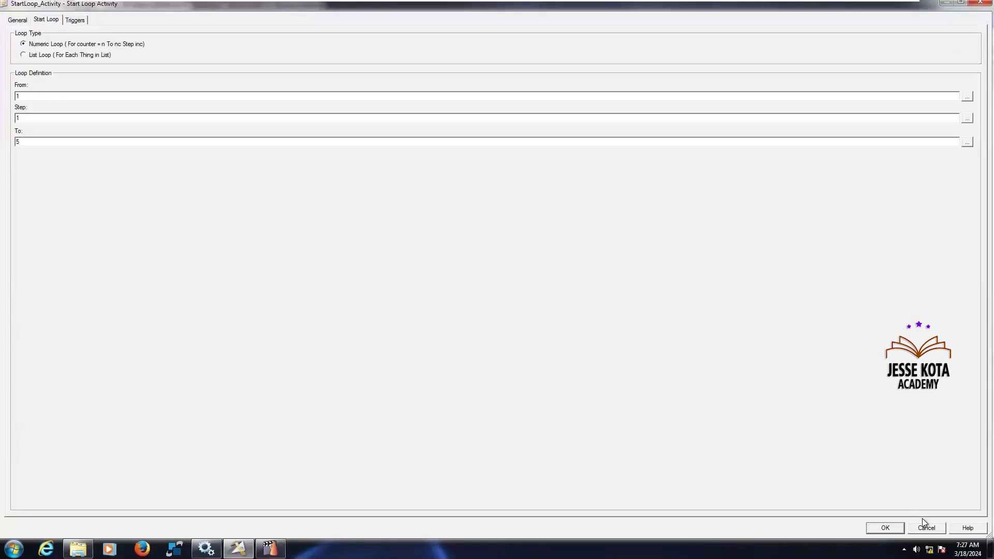
key("Return")
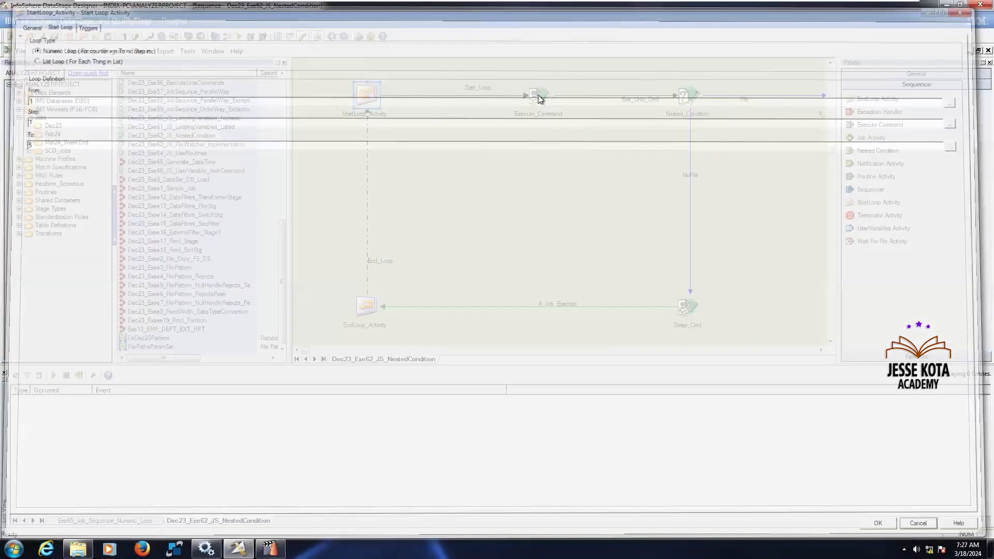
Review the command and triggers of Execute_Command, and examine the File and NoFile trigger expressions of Nested_Condition
double_click(539, 95)
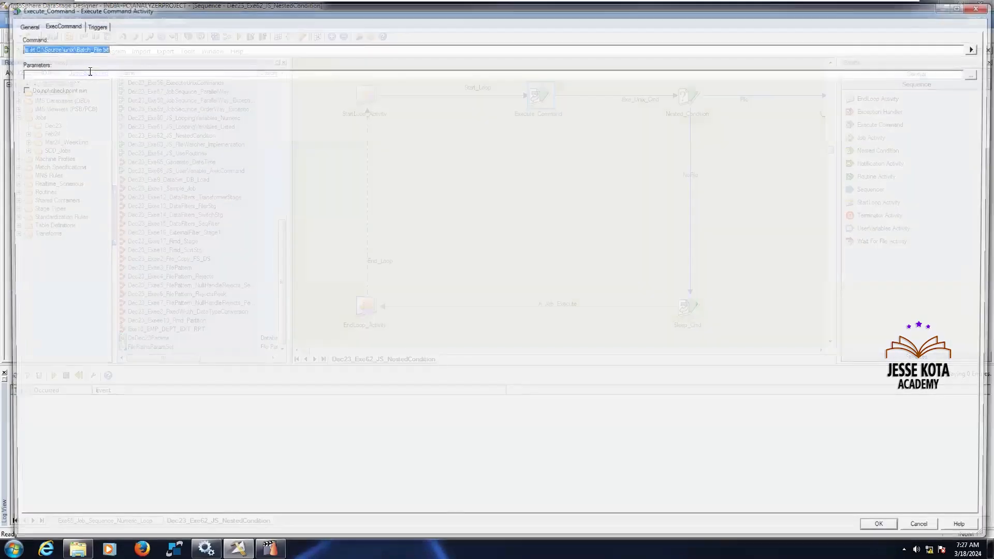
left_click(90, 71)
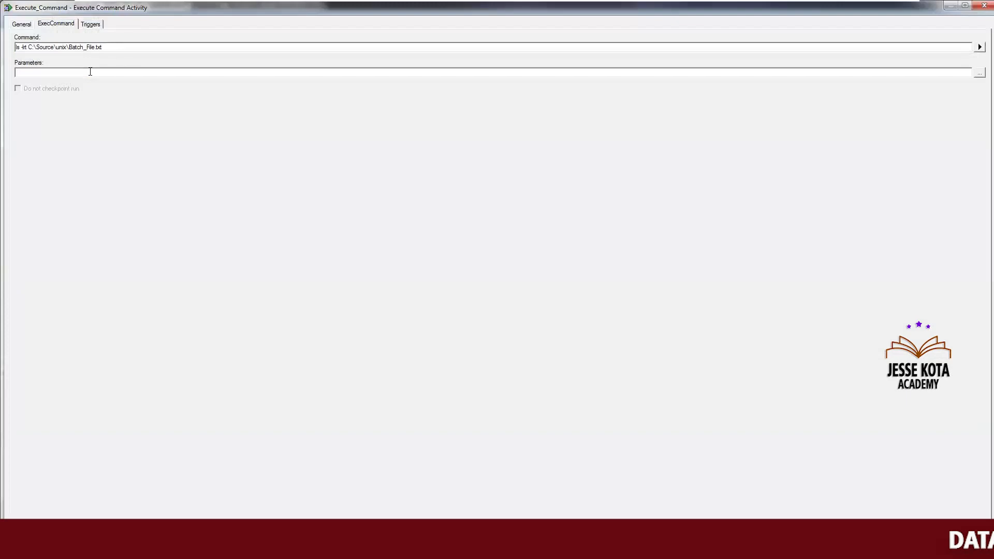
left_click(90, 24)
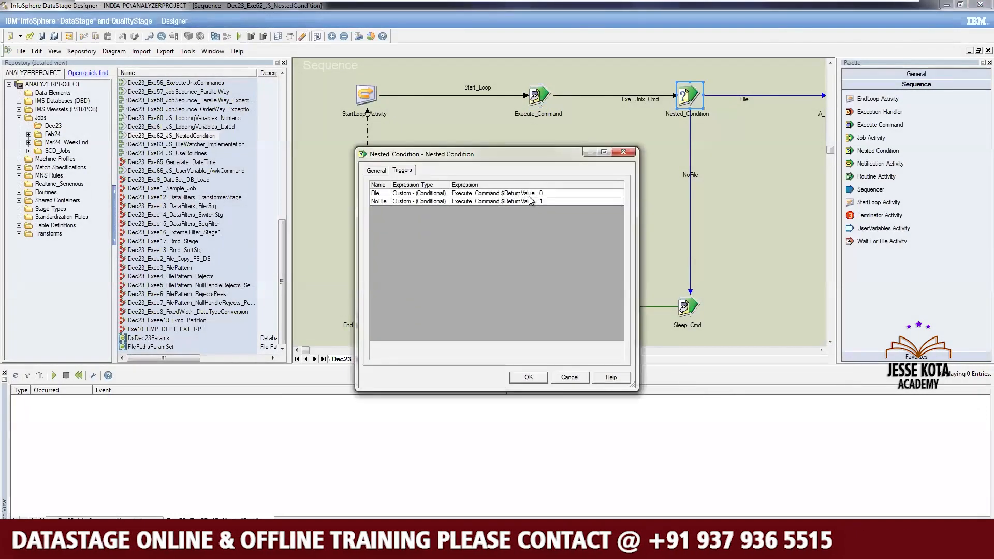
left_click(570, 377)
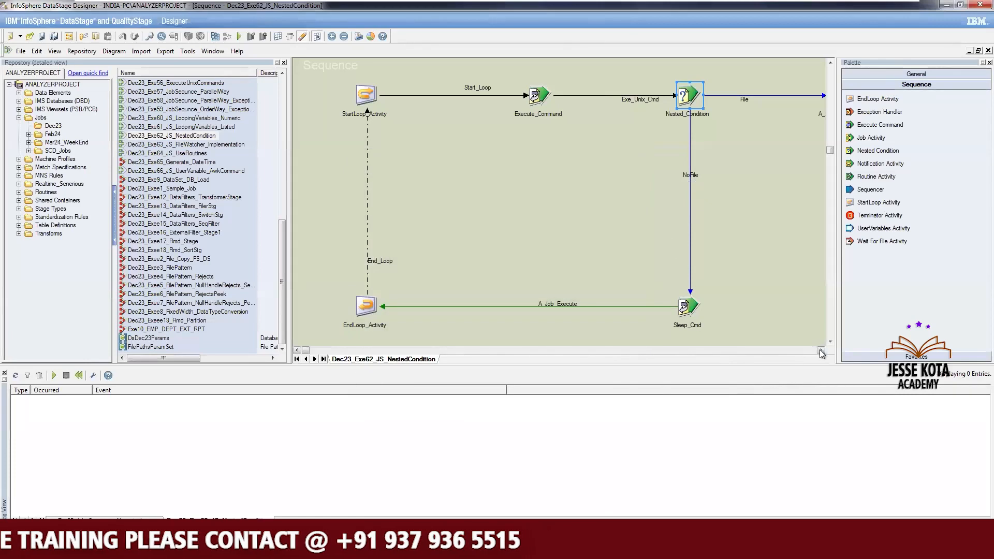
Examine the File branch to A_Sample_Job and the NoFile branch to Sleep_Cmd, and open Sleep_Cmd's command settings
left_click(821, 350)
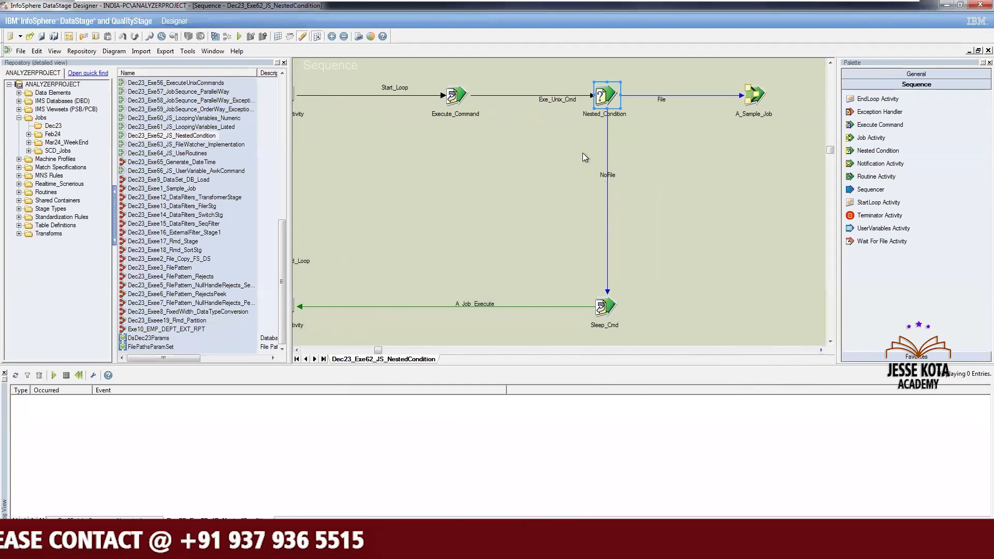
left_click(505, 172)
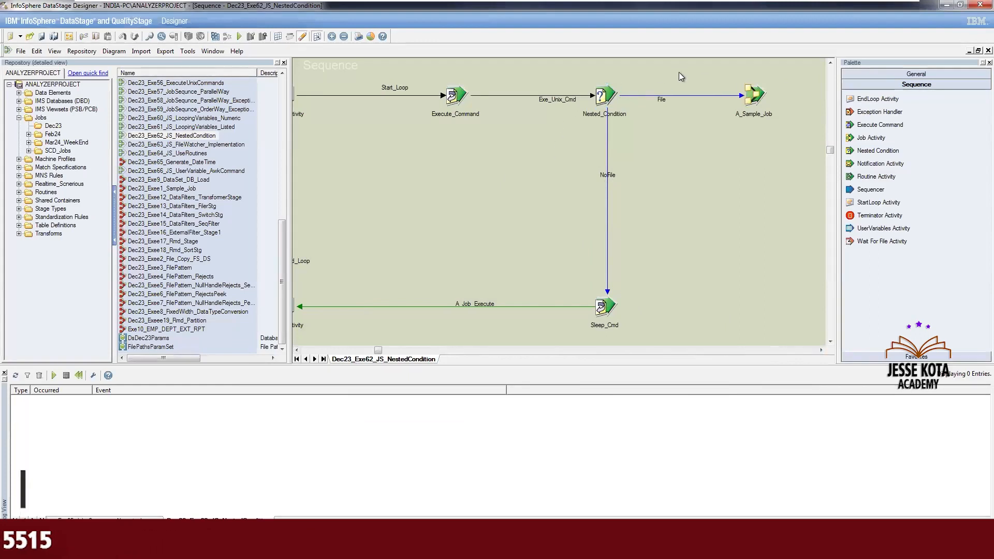
left_click_drag(697, 73, 793, 135)
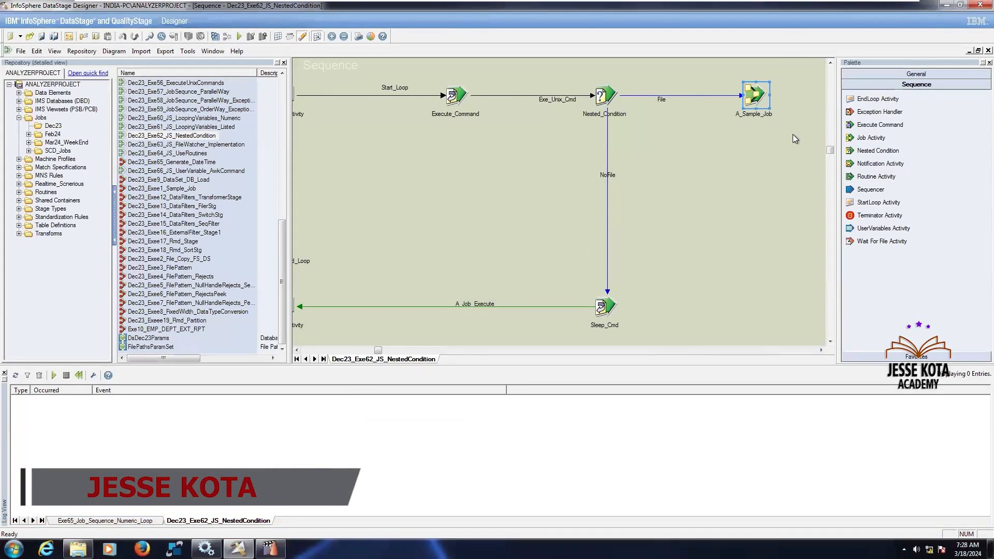
left_click(792, 134)
left_click_drag(553, 235, 653, 334)
left_click(653, 324)
left_click(601, 307)
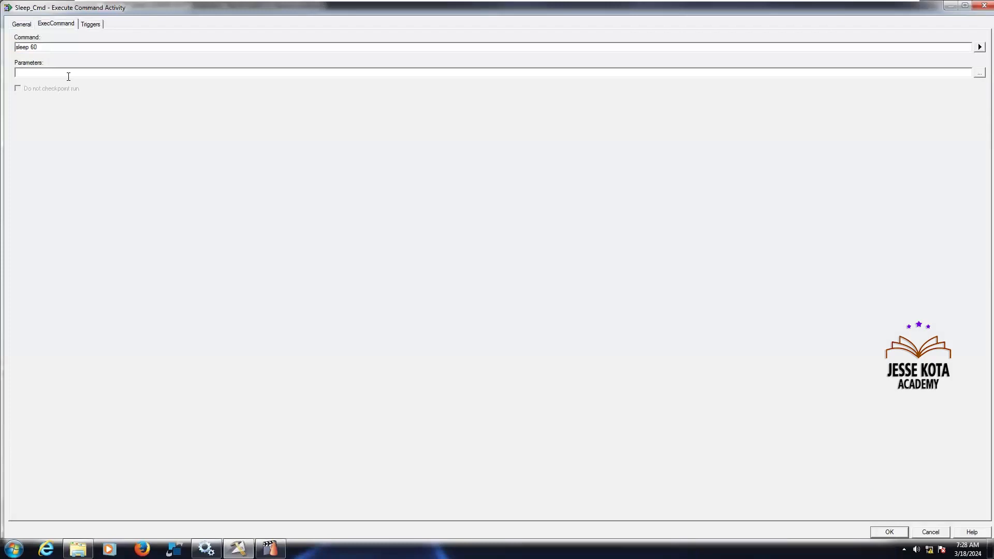
Switch to the Feb_Notes file in Notepad and make blank space below the "8 PM EST to 9 PM EST ->" line
mouse_move(863, 4)
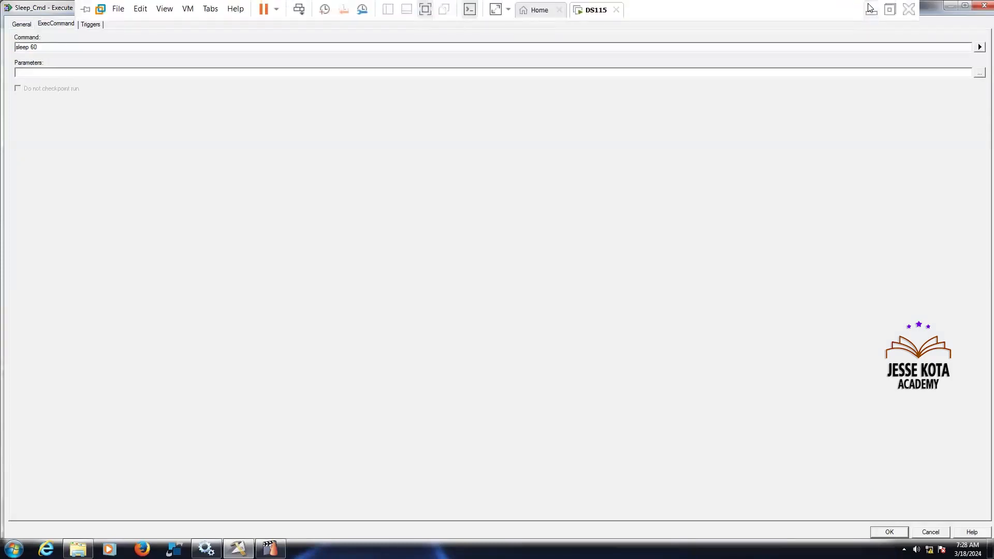
key("alt+Tab")
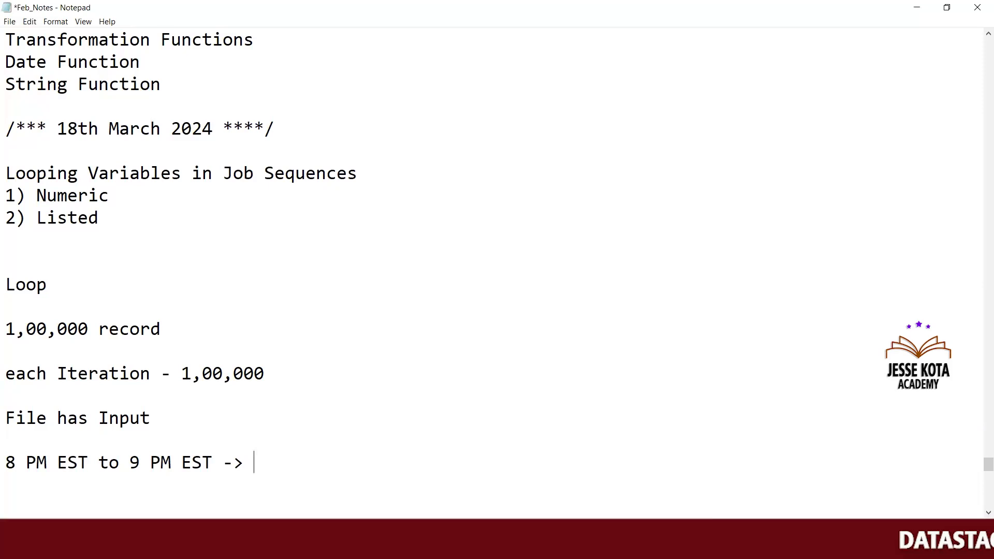
key("Return")
key("Return")
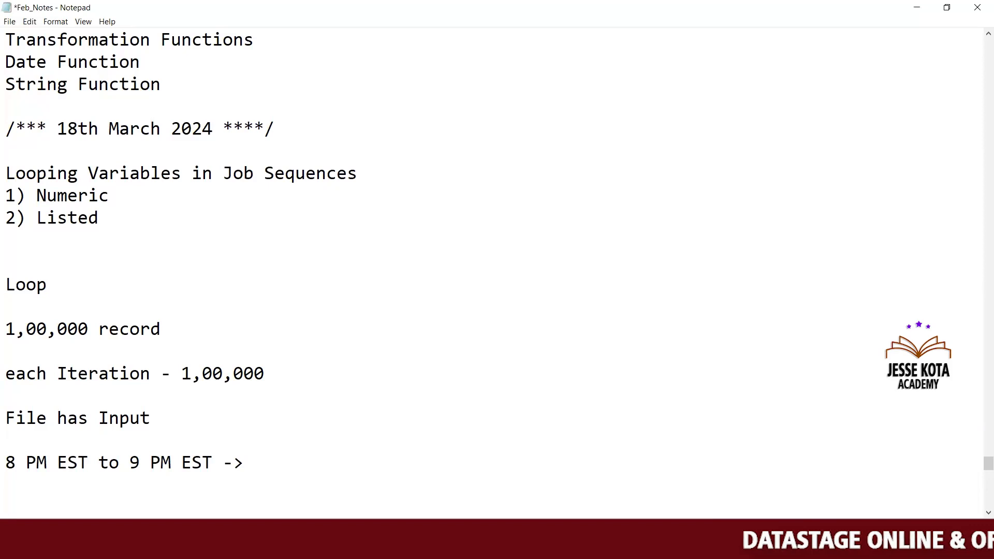
key("Return")
key("Return")
key("Return")
key("Return")
key("Return")
key("Return")
key("Return")
key("Return")
key("Return")
key("Return")
key("Return")
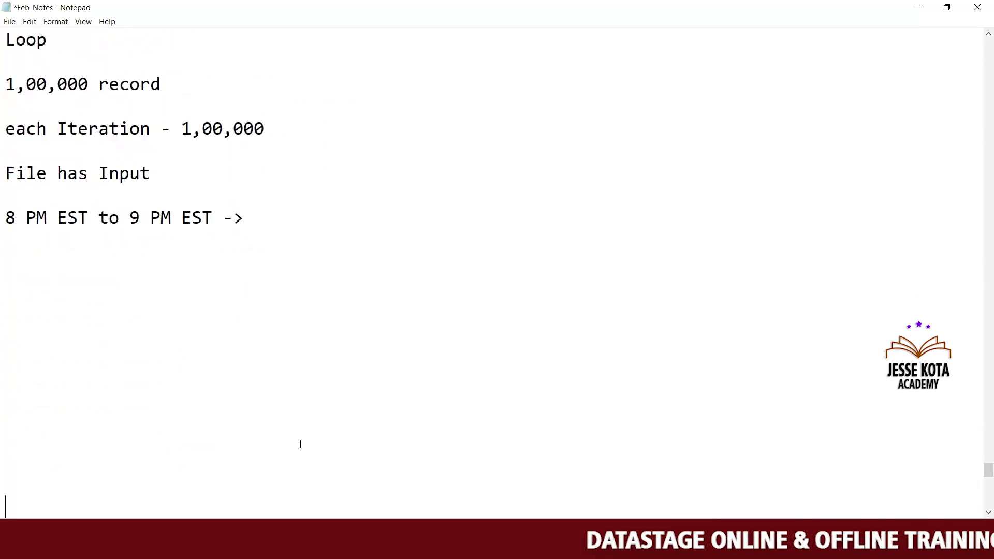
key("Up")
key("Up")
key("Up")
key("Up")
key("Up")
key("Up")
key("Up")
key("Up")
key("Up")
key("Up")
key("Up")
key("Up")
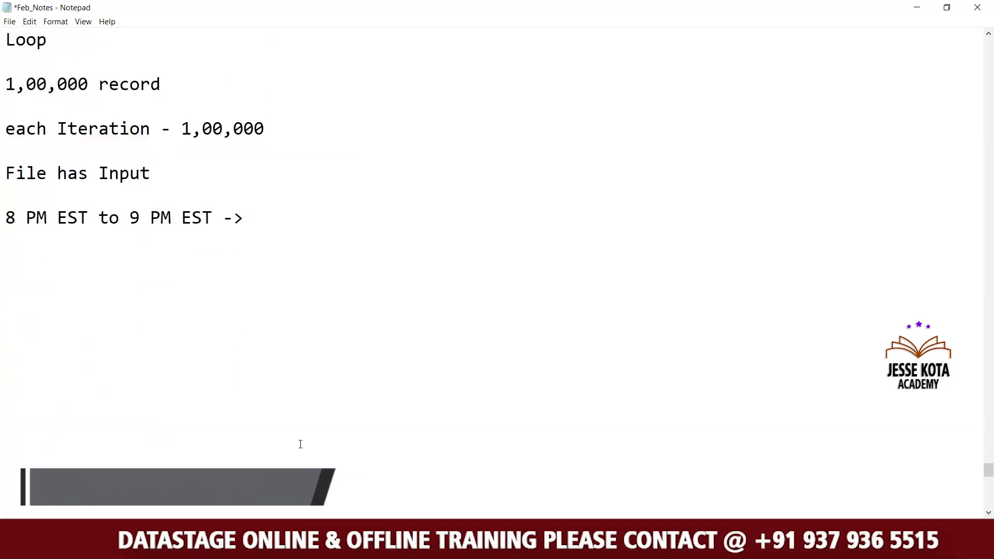
Add the note lines "5 mins -> sleep 300" and "iteration -> 12" below the time window line
type("5 m")
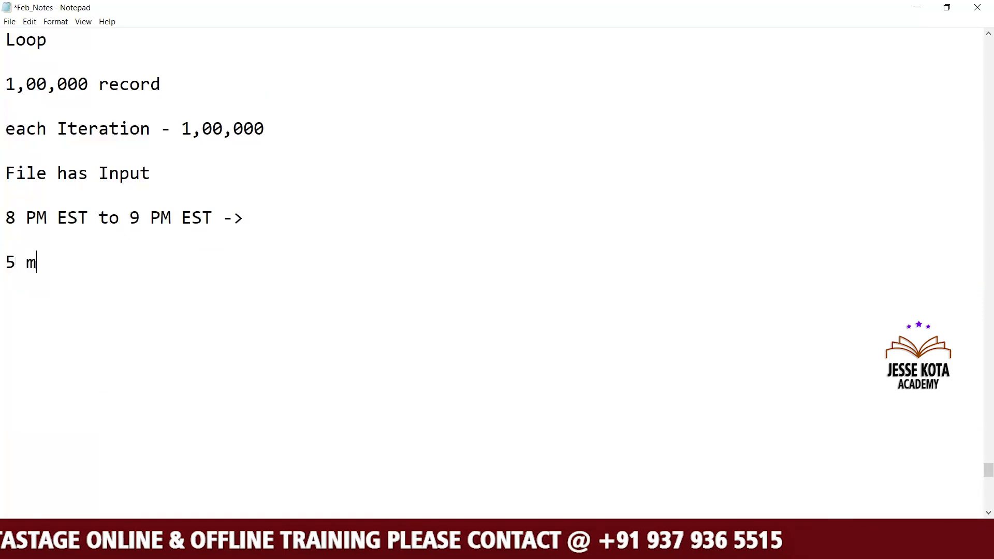
type("ins ->")
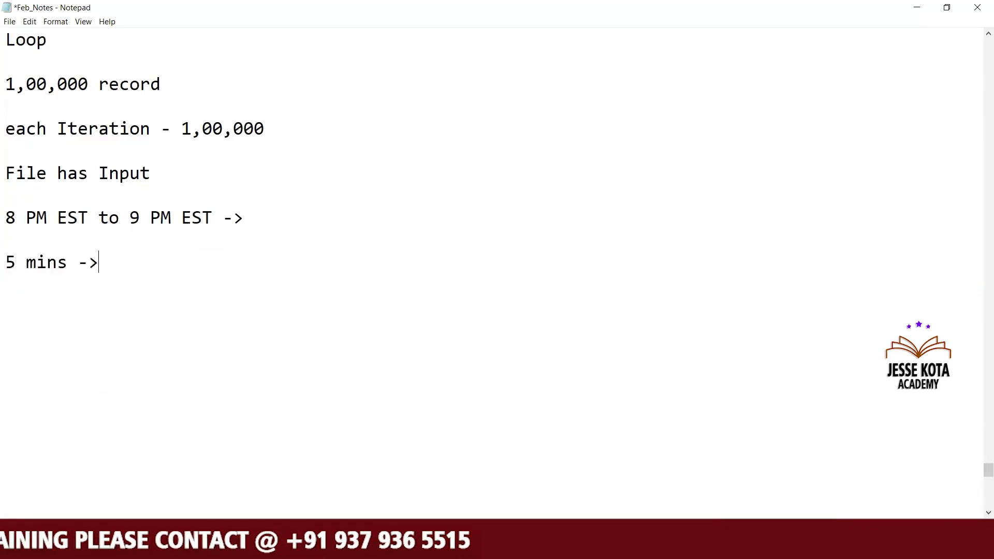
type("se")
key("BackSpace")
key("BackSpace")
type("sleep ")
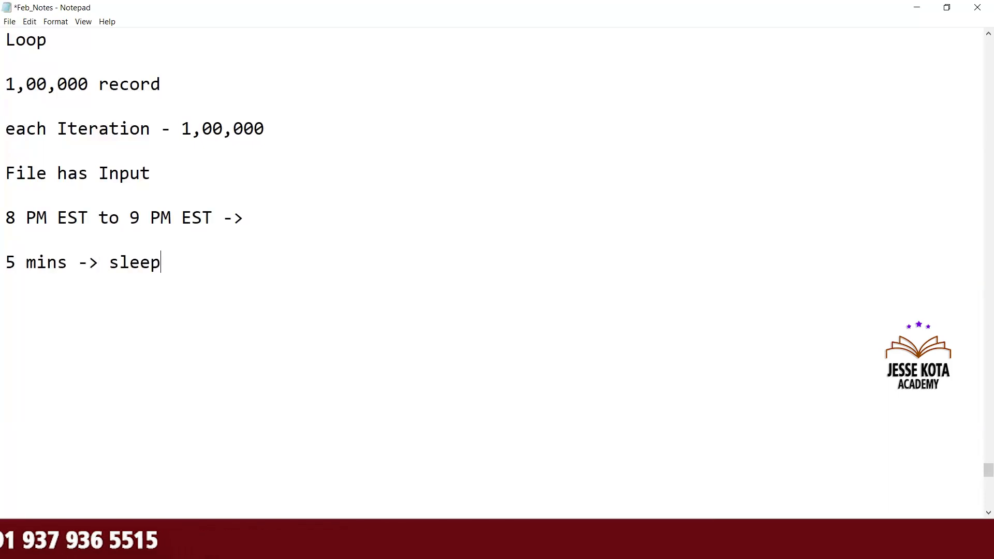
type("300")
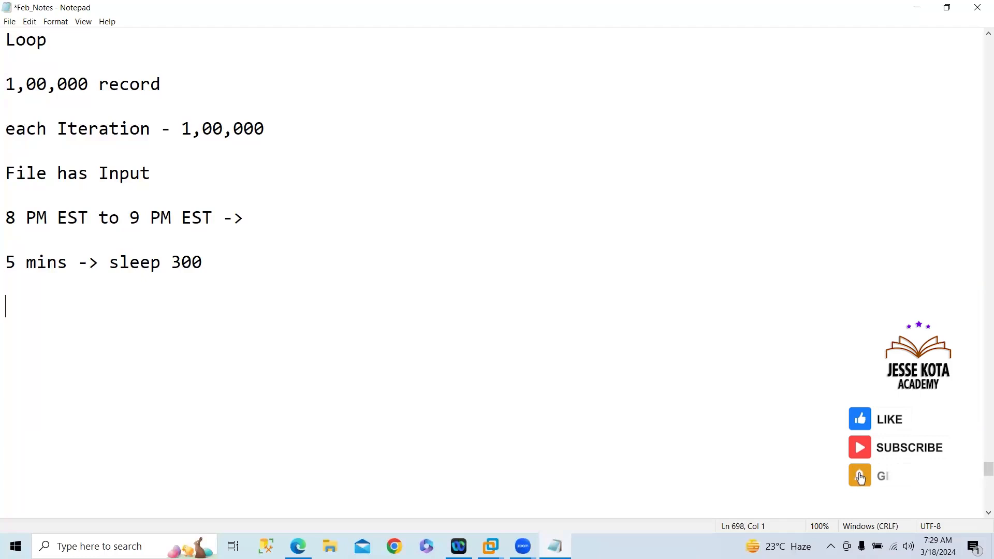
type("ion -> 12")
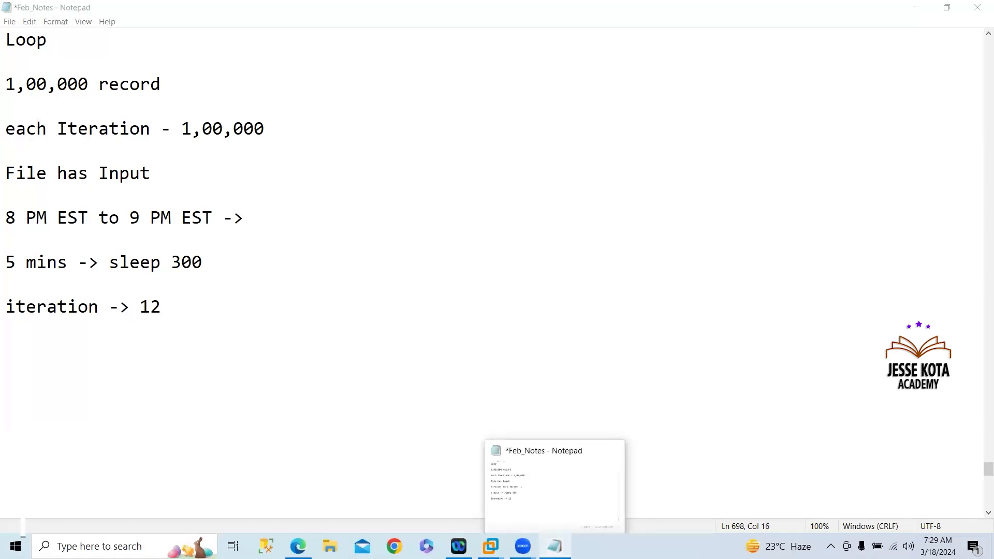
left_click(554, 546)
left_click(490, 546)
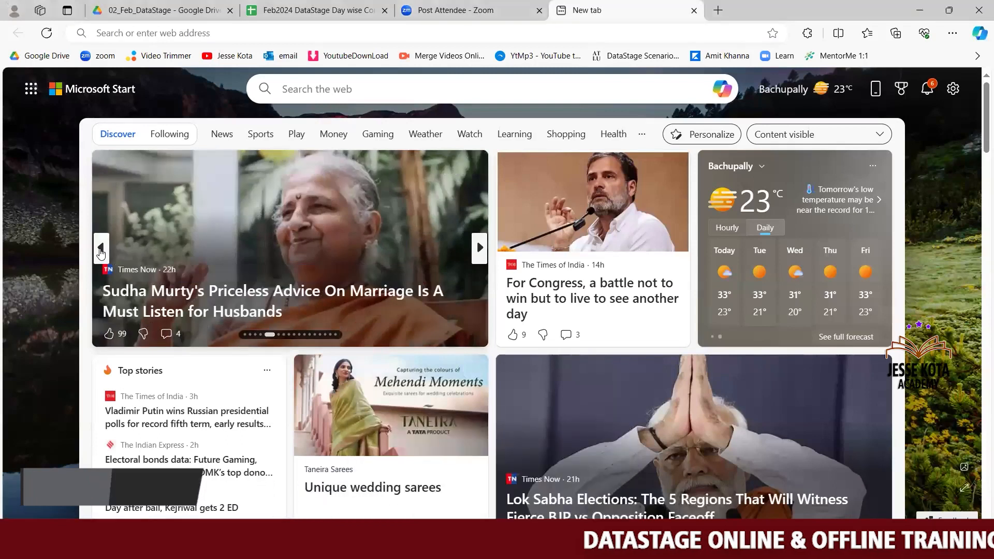
left_click(101, 248)
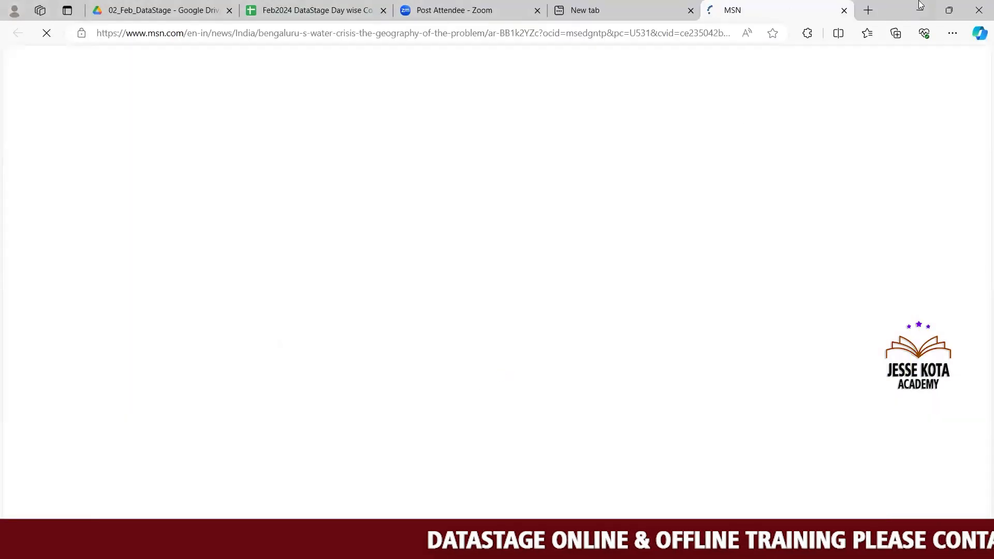
key("super+d")
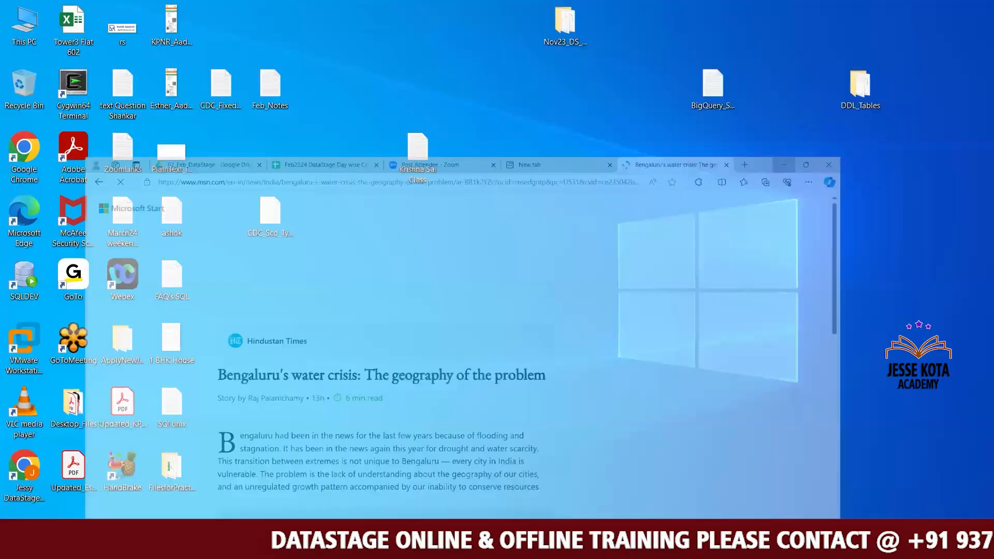
Return to Designer in the virtual machine and close the Sleep_Cmd activity settings without changes
mouse_move(490, 543)
left_click(548, 484)
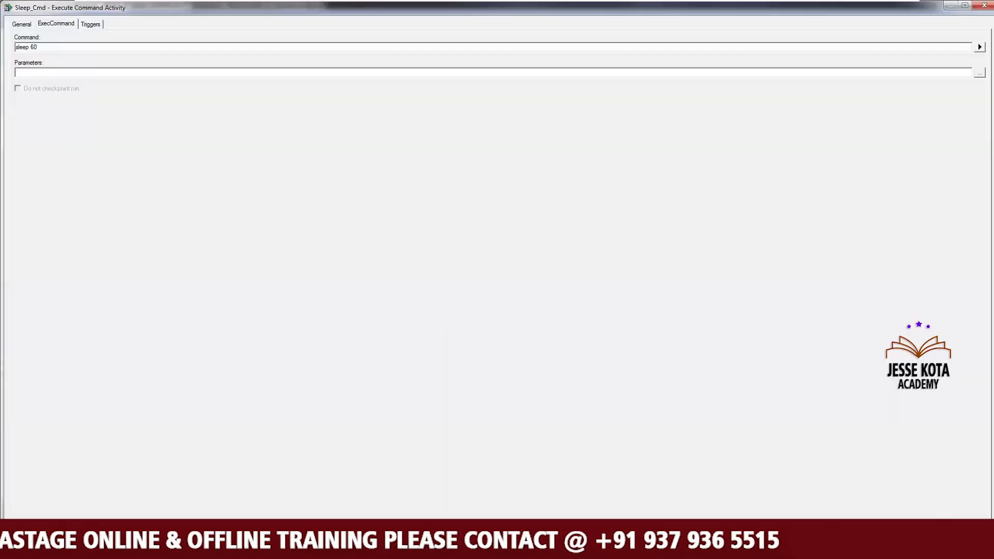
key("Escape")
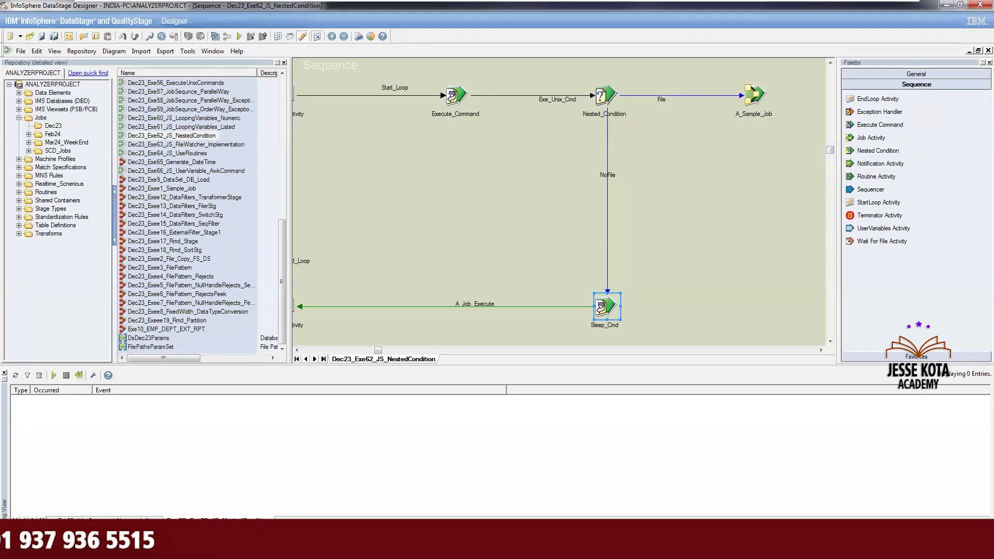
Look at the Exe65_Job_Sequence_Numeric_Loop sequence, examine the full Dec23_Exe62_JS_NestedCondition loop again, and close the nested-condition sequence
left_click(149, 521)
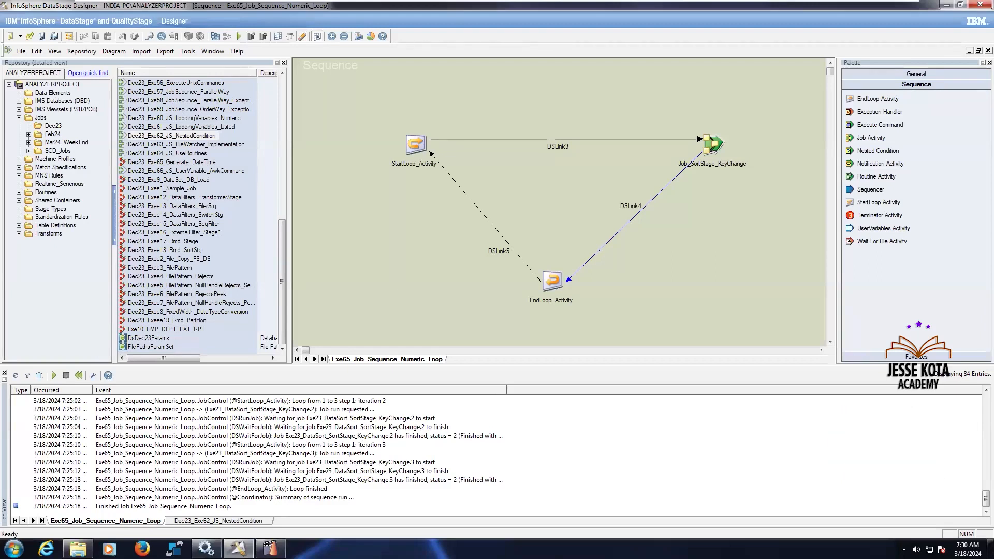
left_click(224, 520)
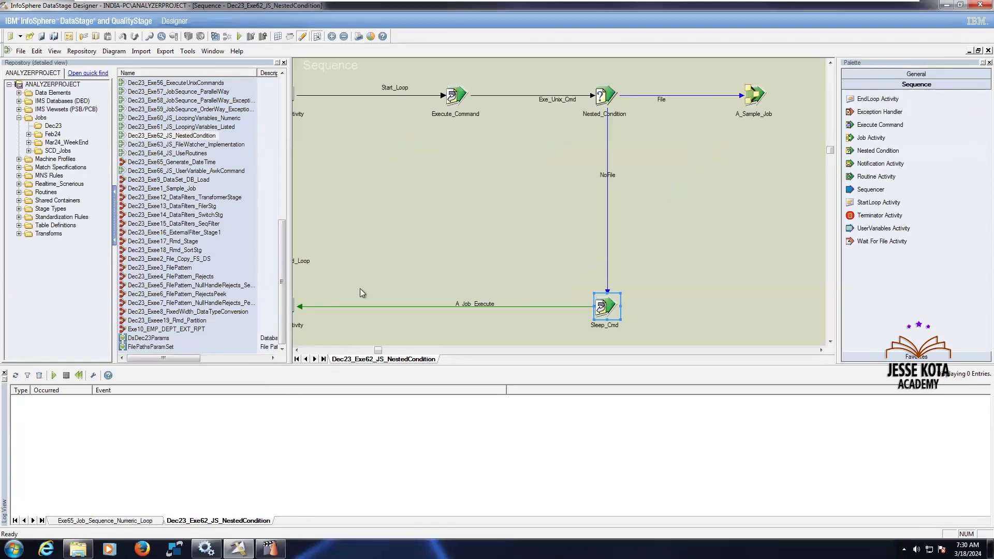
left_click(298, 351)
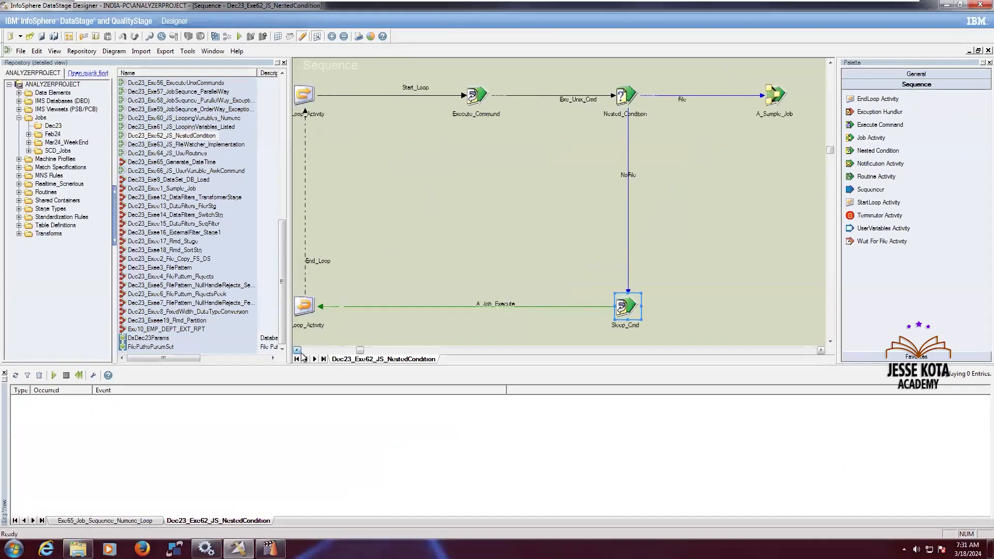
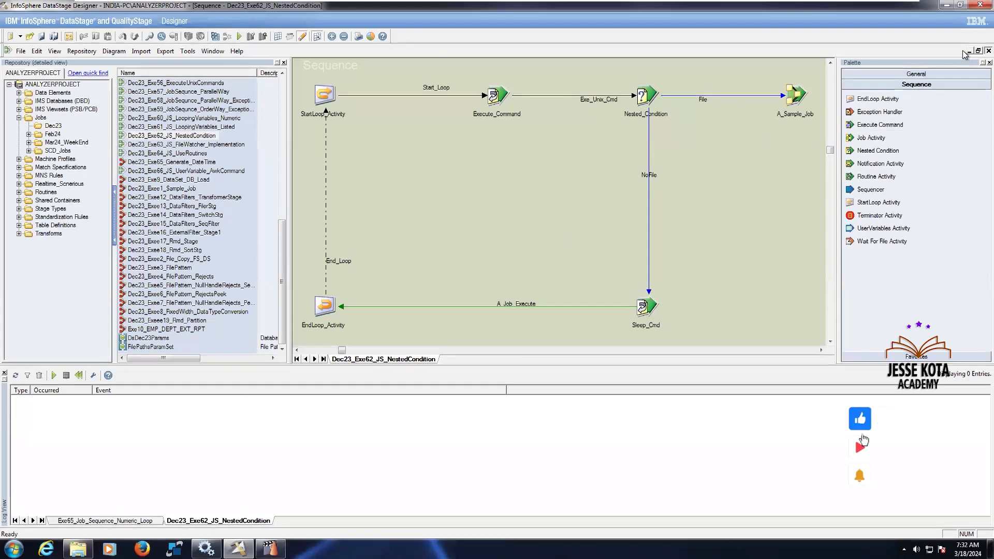
left_click(987, 50)
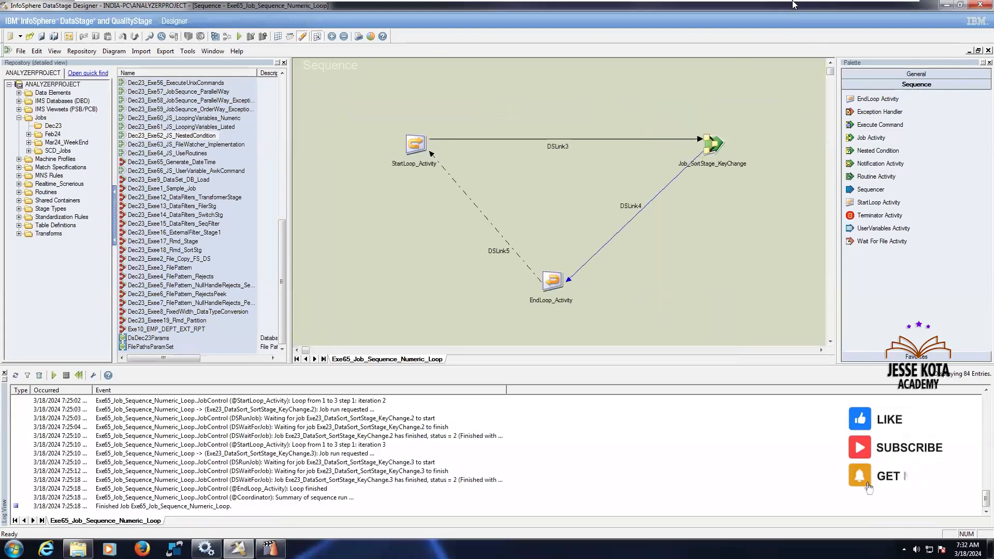
Switch to Feb_Notes in Notepad and begin the line below "Listed" with "Hyderabad,Bangalore,Chennai,"
mouse_move(793, 4)
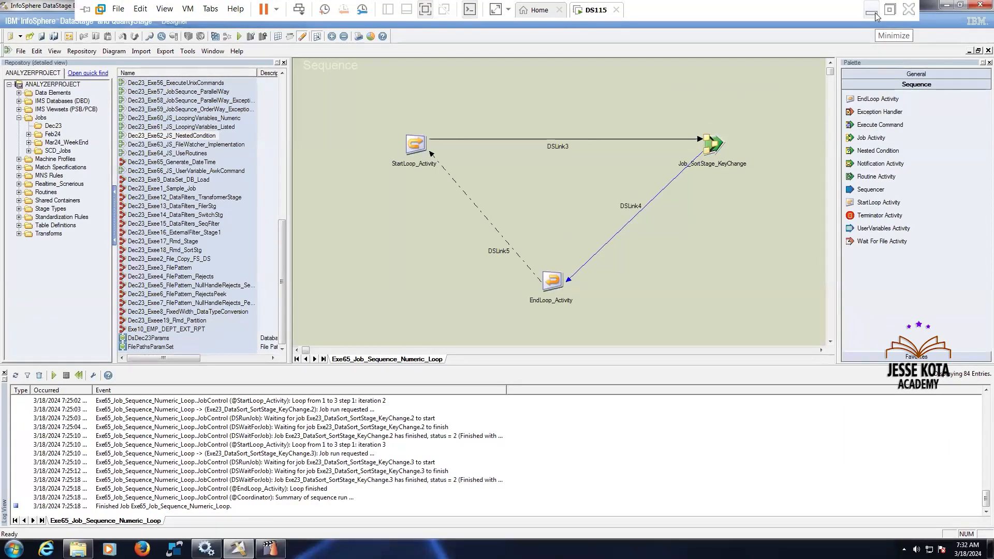
left_click(871, 10)
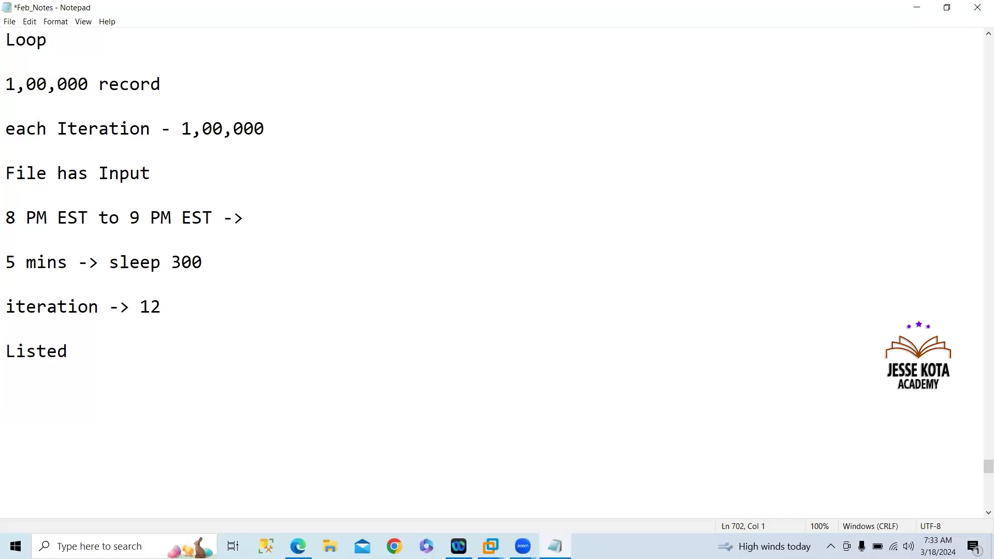
type("bad")
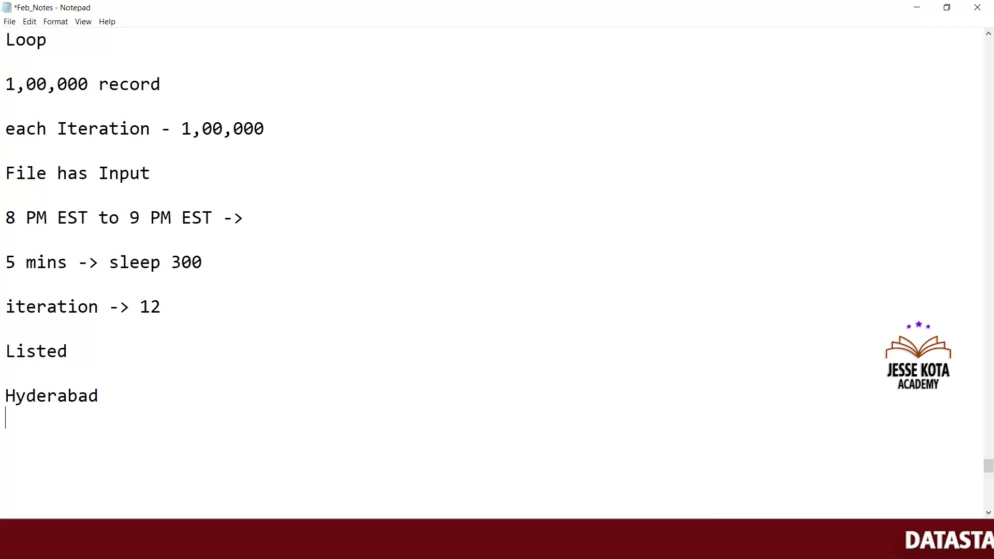
key("BackSpace")
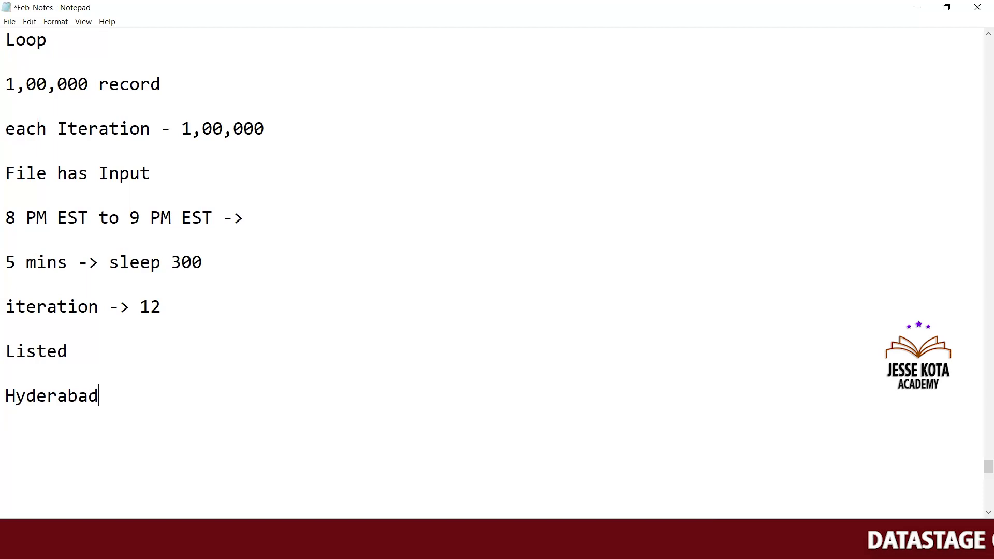
type(",Bangal")
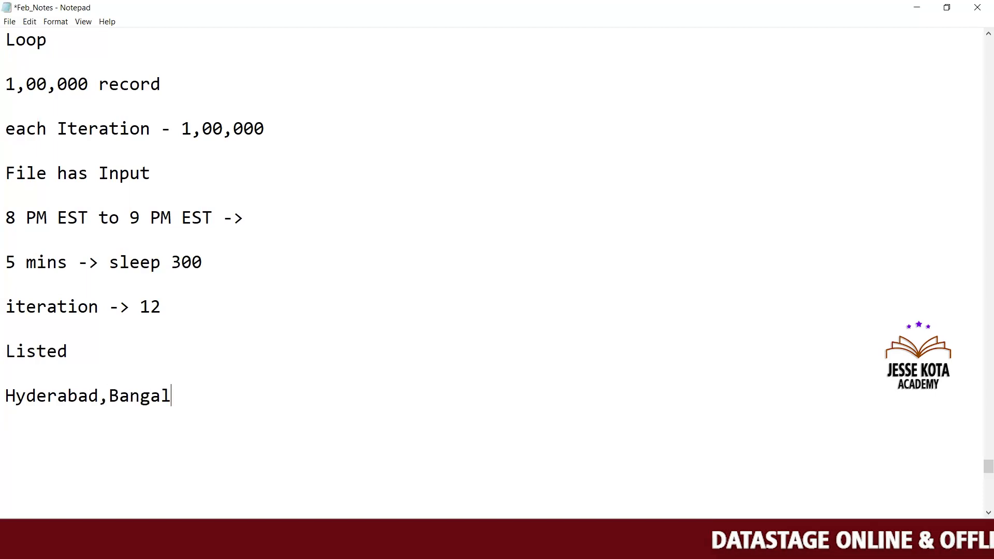
type("ore,")
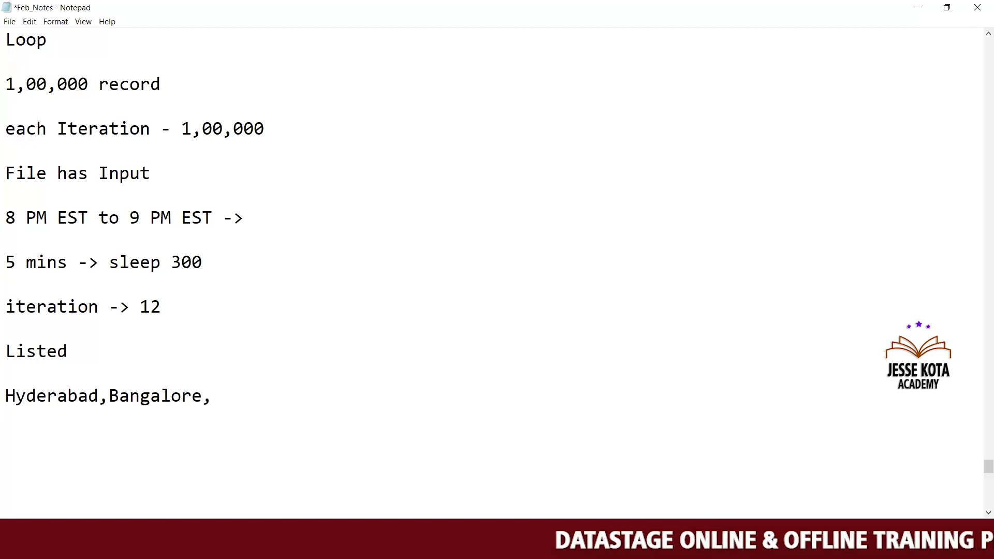
type("Chennai,")
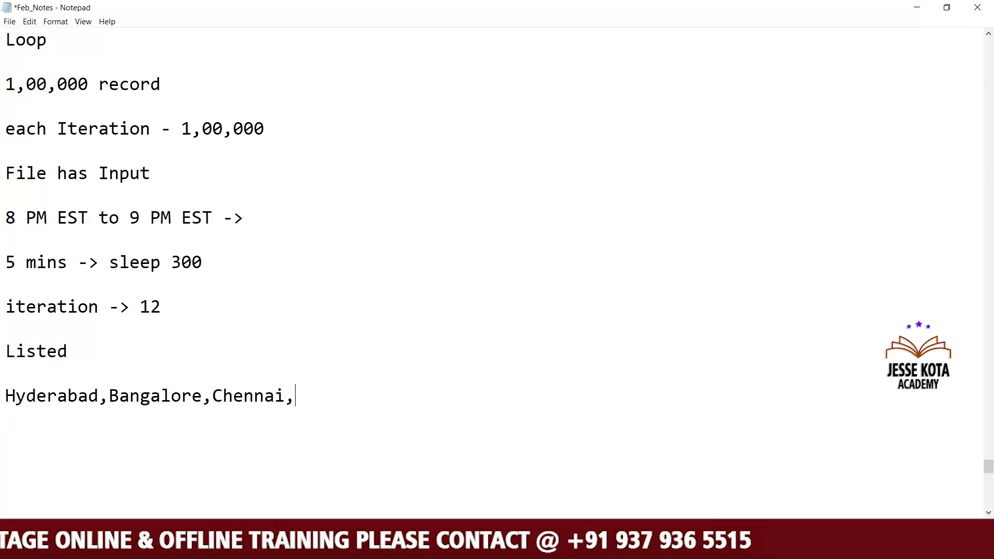
Complete the comma-separated list line with "Morton,Singapore,Australia,SriLanka"
type("USA")
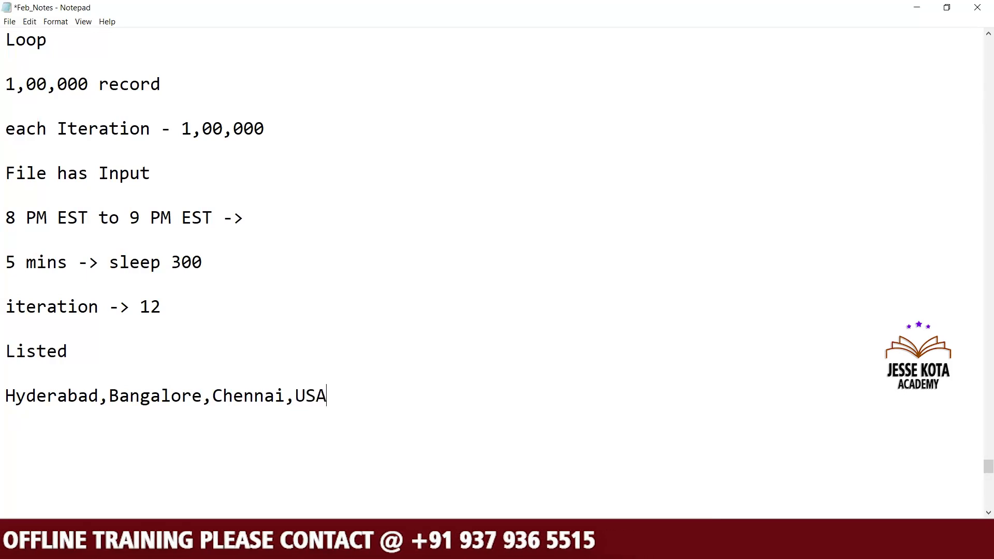
key("BackSpace")
key("BackSpace")
key("BackSpace")
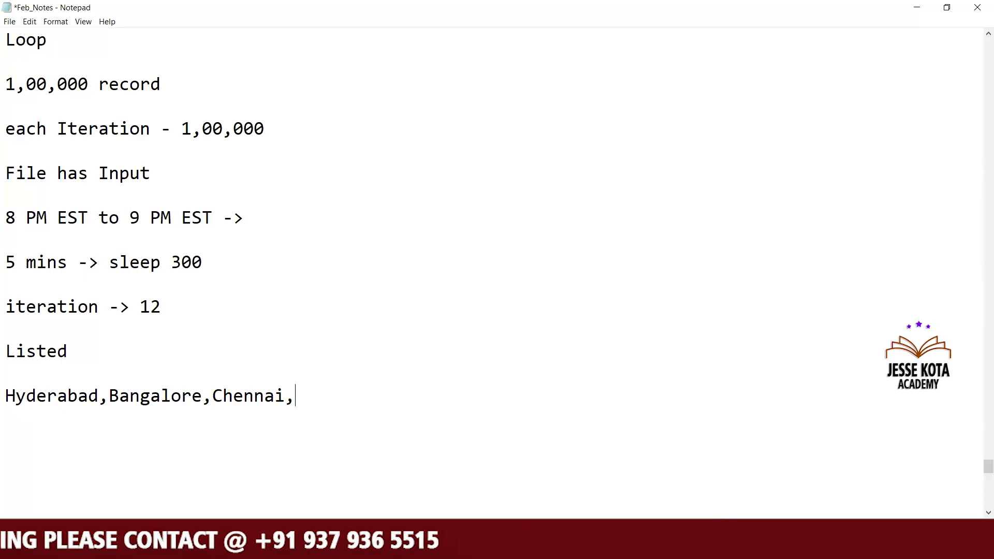
type("M")
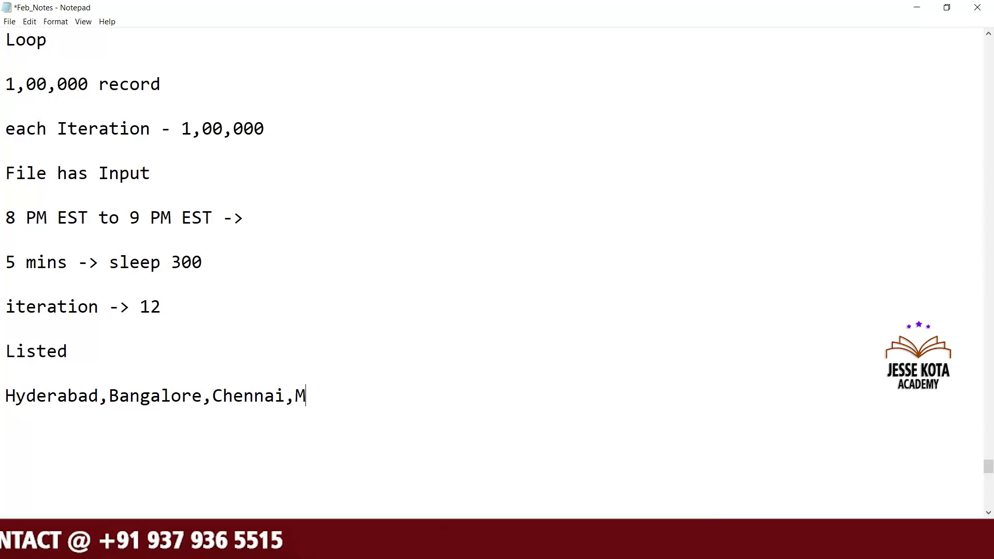
type("orton,Singa")
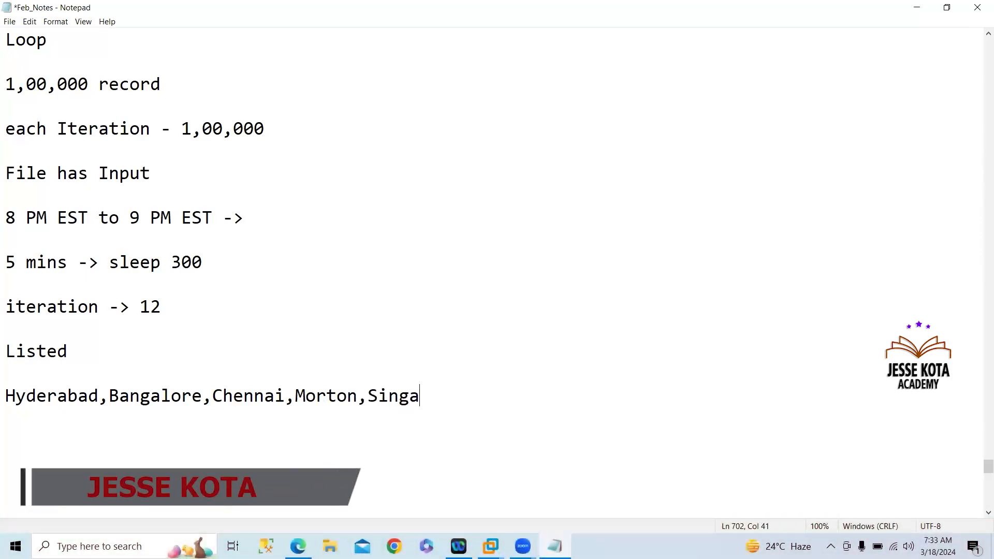
type("pore")
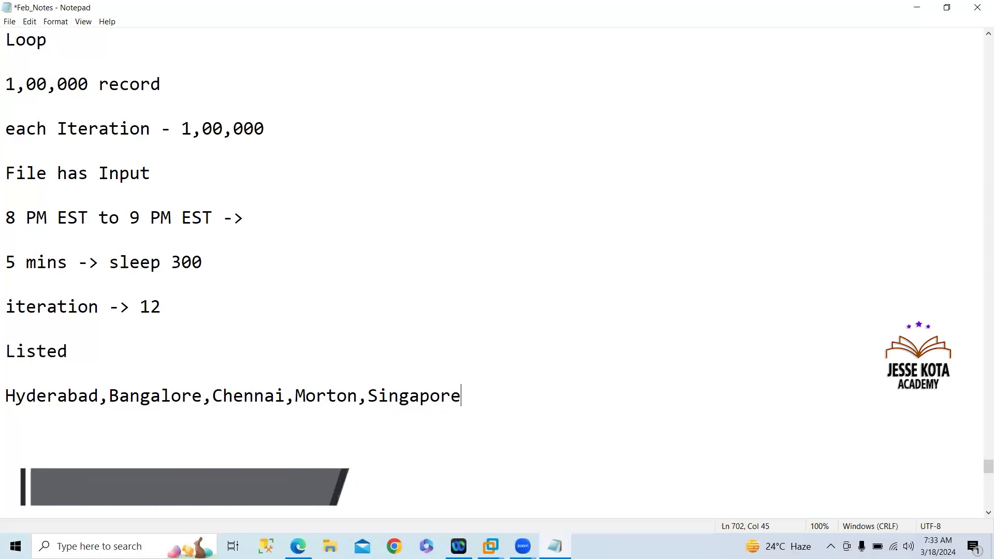
type(",Australia,SriLanka")
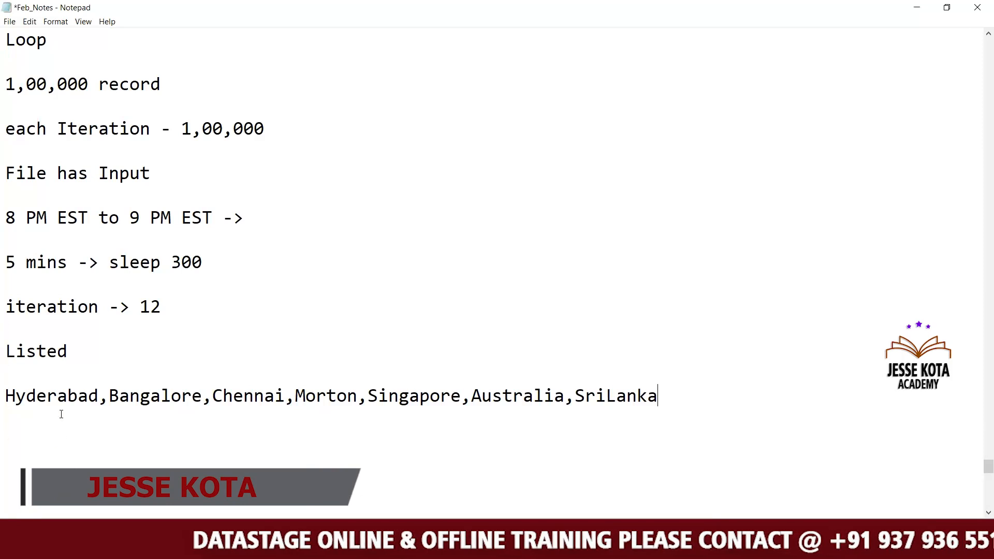
Select the whole comma-separated location line below "Listed" in the notes
double_click(89, 400)
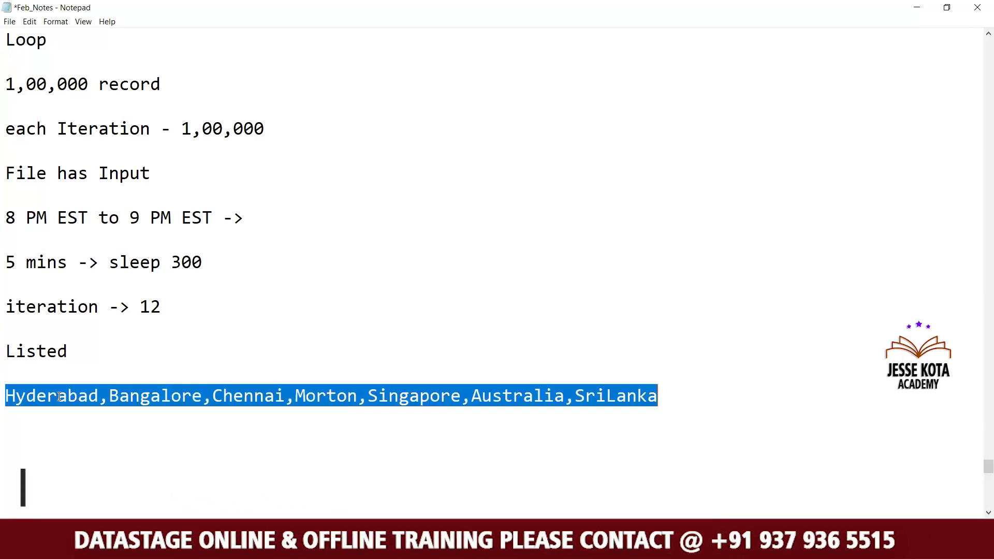
left_click(91, 400)
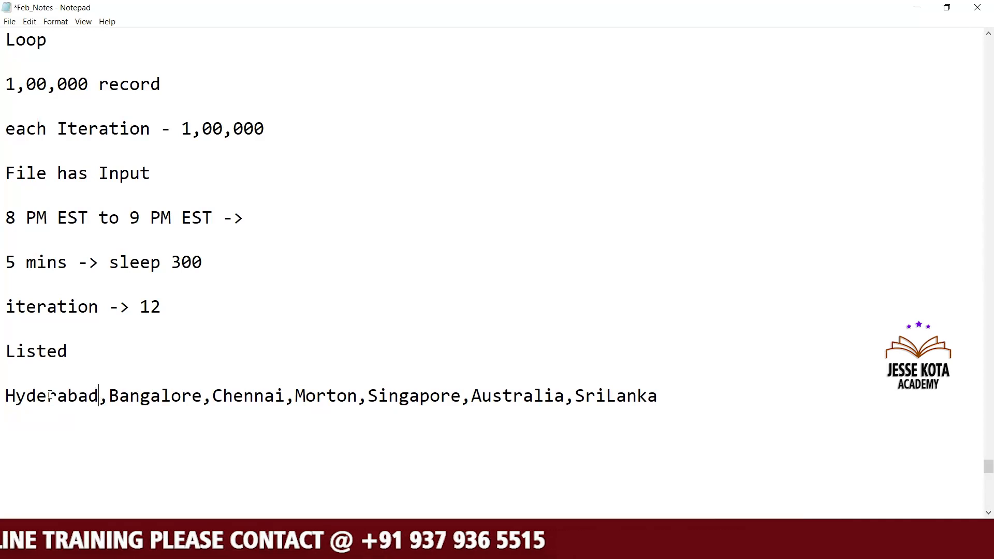
double_click(73, 408)
left_click(96, 395)
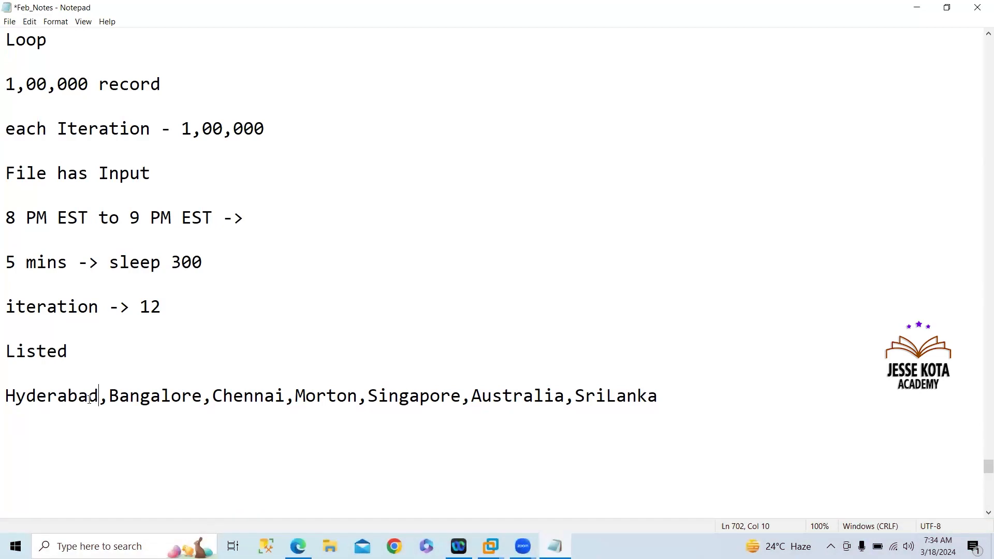
triple_click(74, 396)
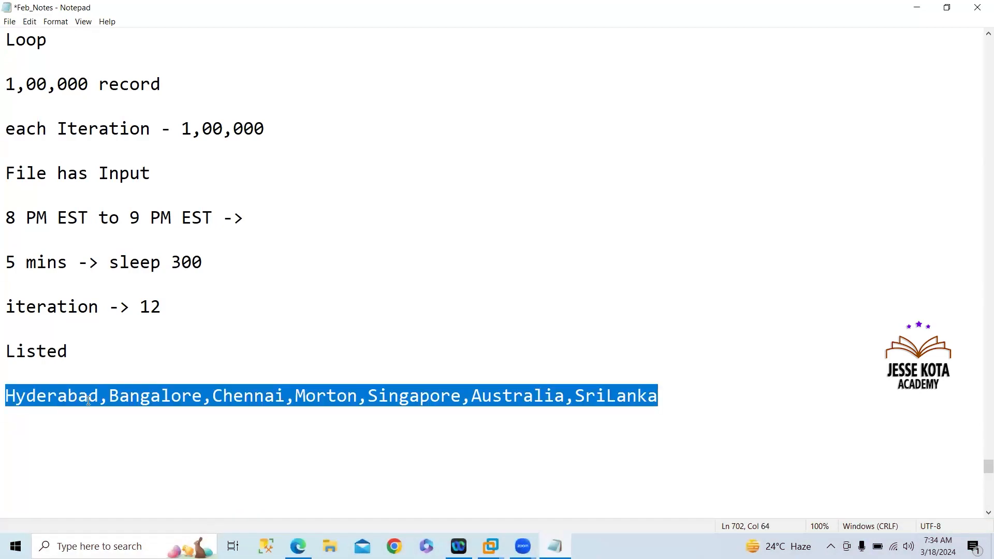
Return to Designer in the DS115 virtual machine and start saving the numeric loop sequence as a new sequence job
left_click(490, 546)
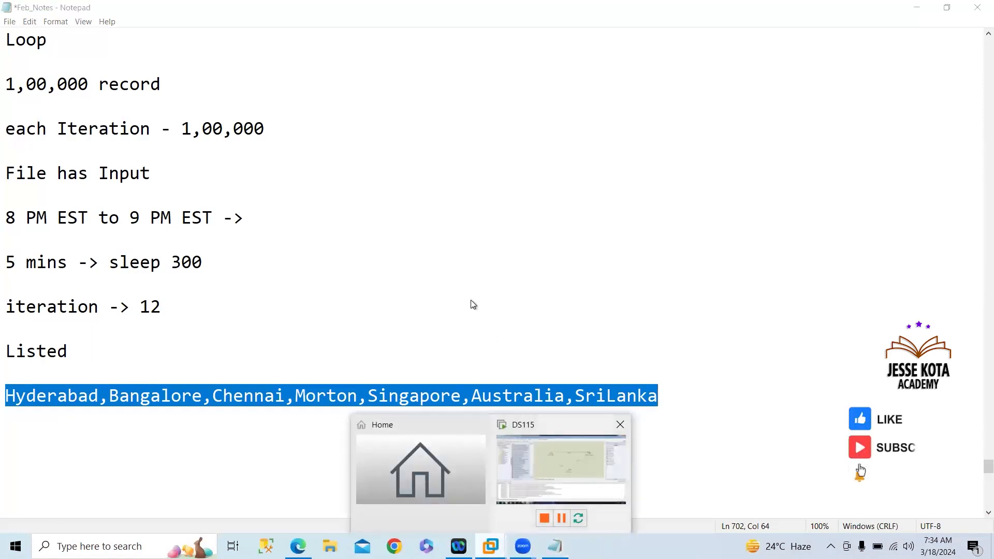
left_click(561, 468)
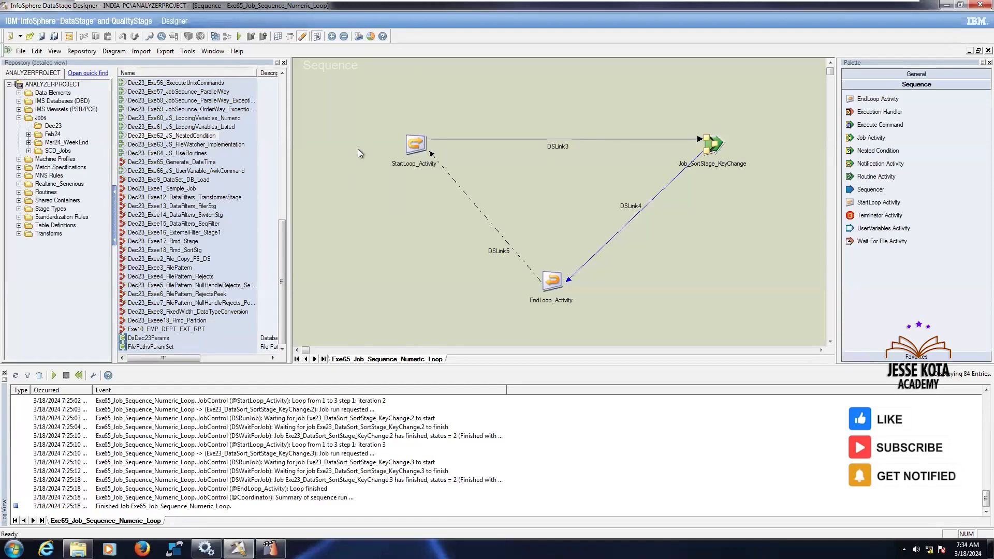
left_click(21, 51)
left_click(51, 110)
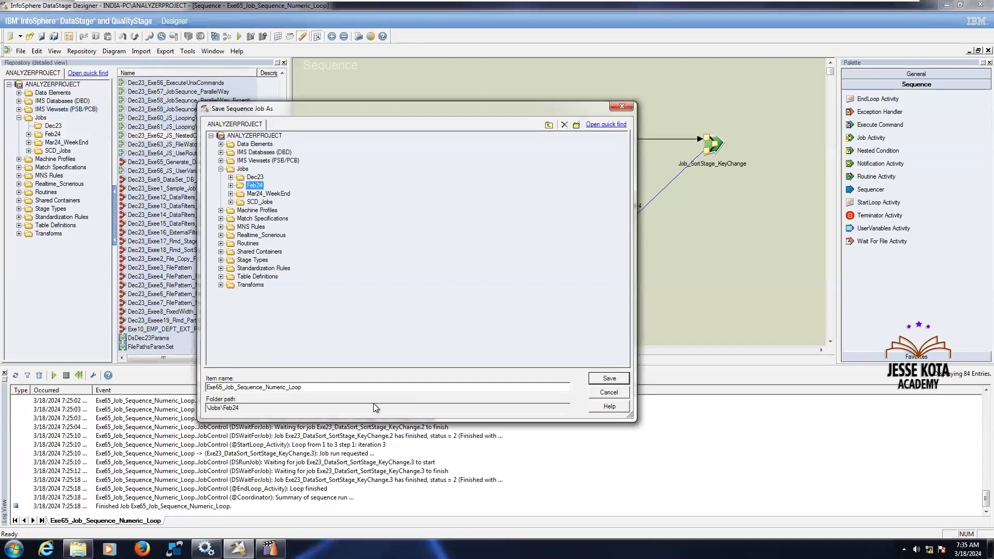
key("Return")
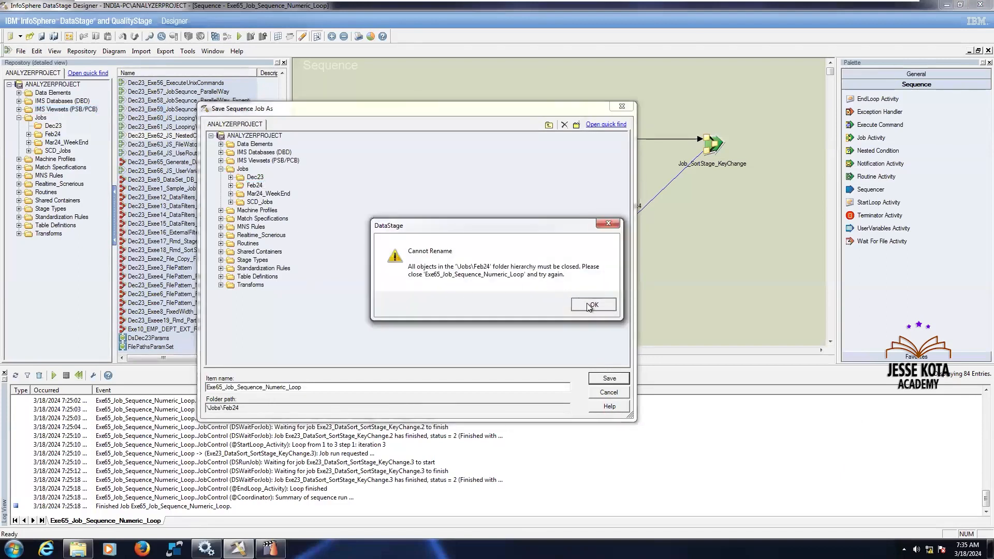
left_click(590, 305)
Name the copy Exe66_Job_Sequence_Listed_Loop and save it in the Jobs\Feb24 folder
key("BackSpace")
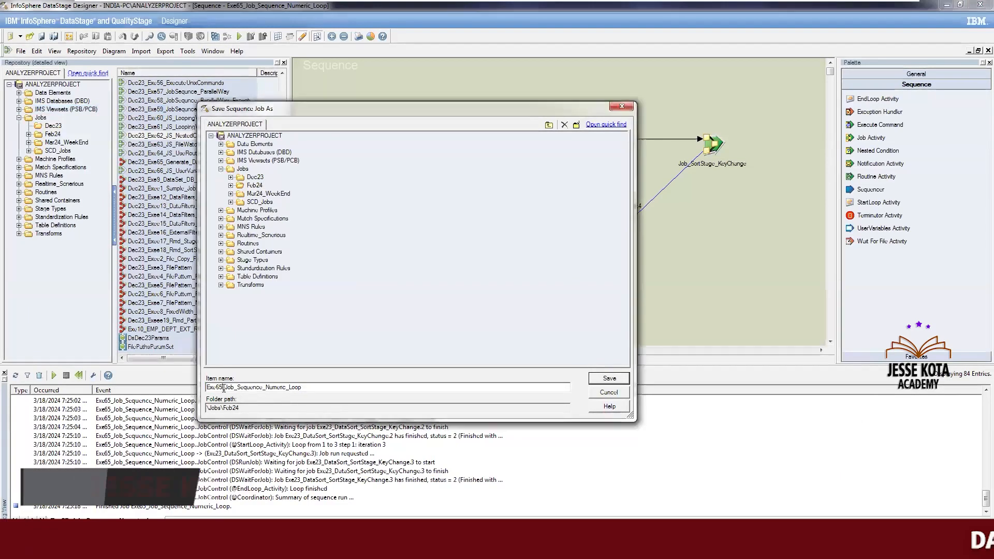
type("6")
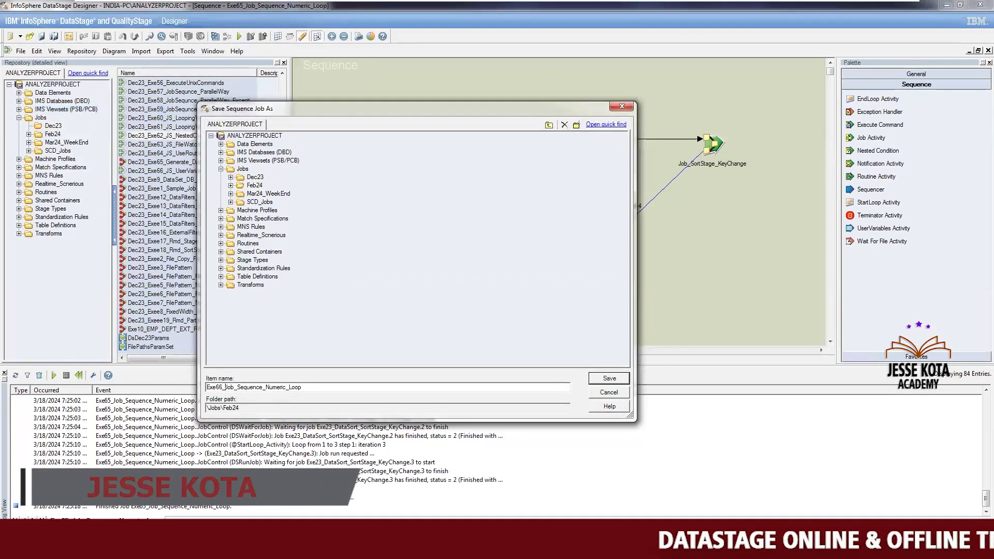
left_click(263, 386)
key("Delete")
key("Delete")
key("Delete")
key("Delete")
key("Delete")
key("Delete")
key("Delete")
type("Li")
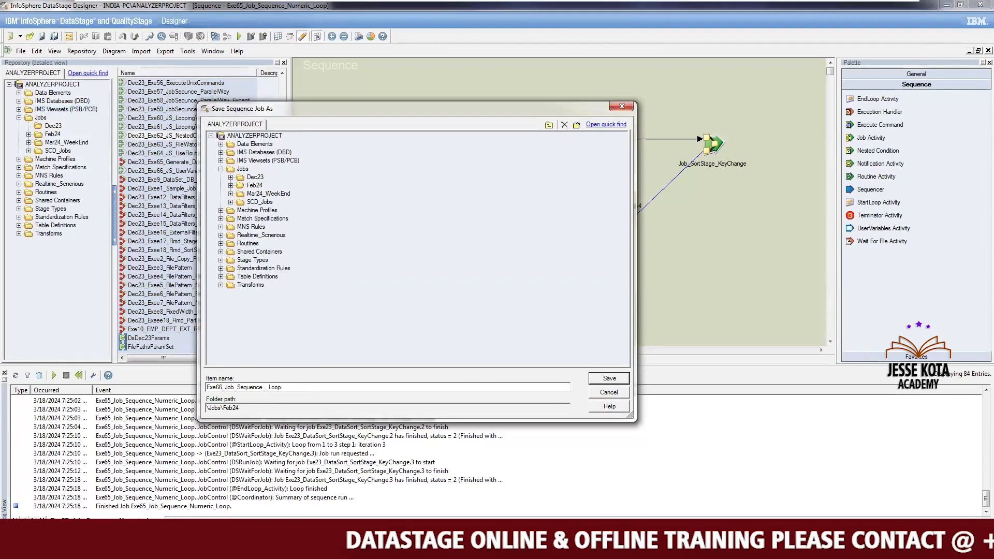
type("sted")
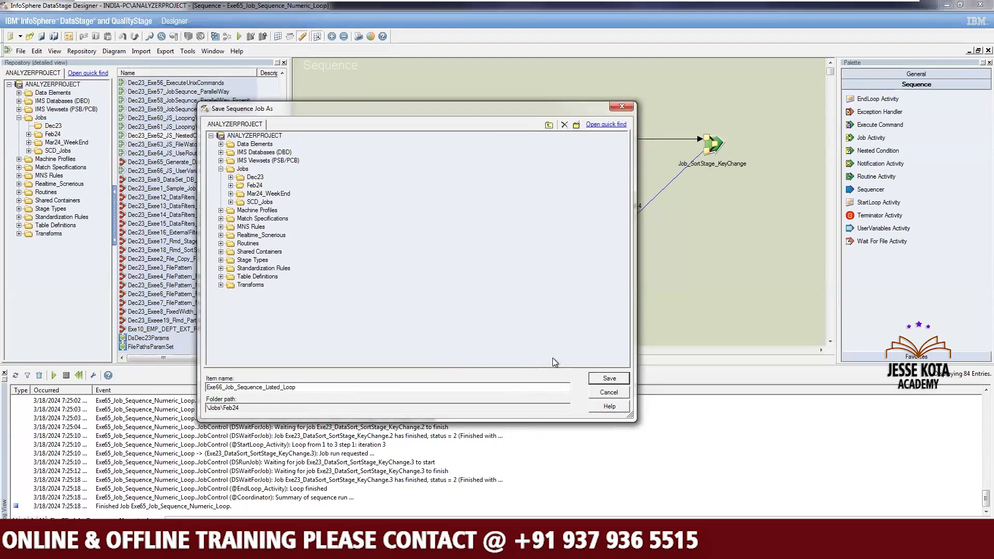
left_click(608, 383)
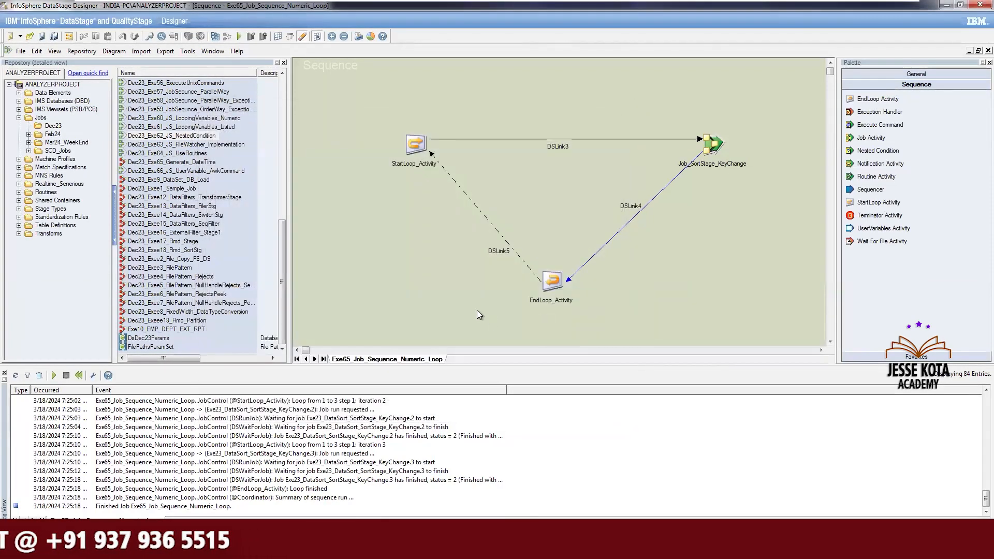
Open the job properties of the listed-loop sequence, delete the To_Run parameter, and accept the change
left_click(71, 37)
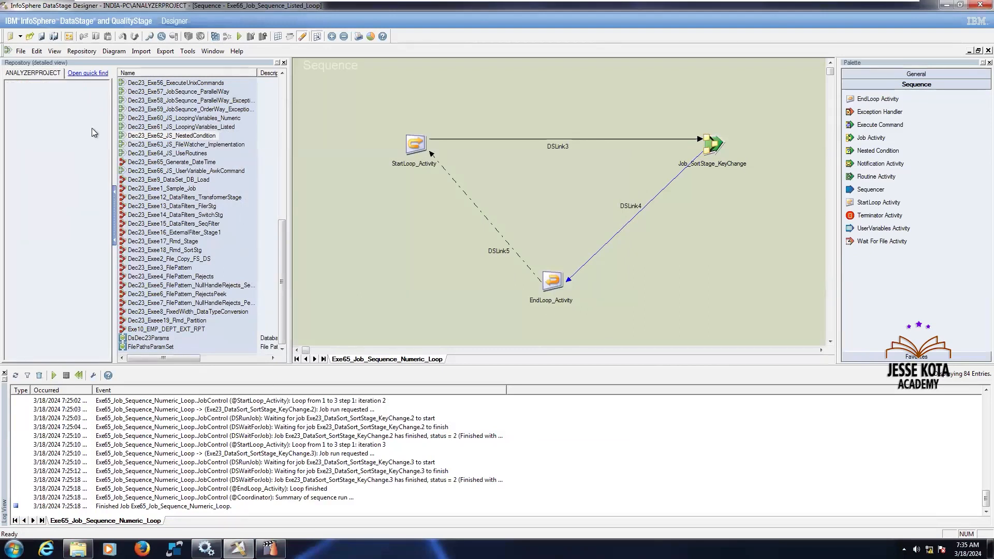
left_click(69, 36)
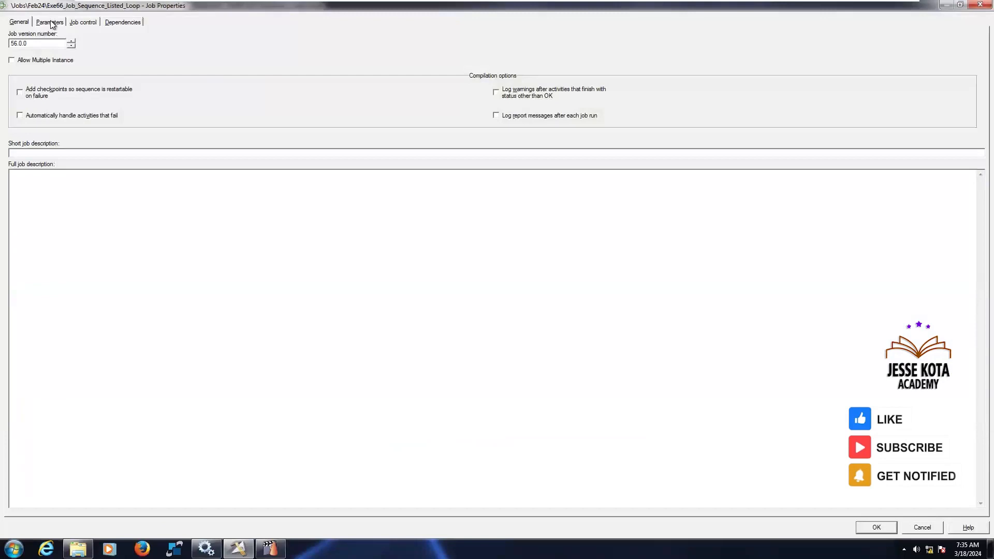
left_click(52, 23)
left_click(45, 46)
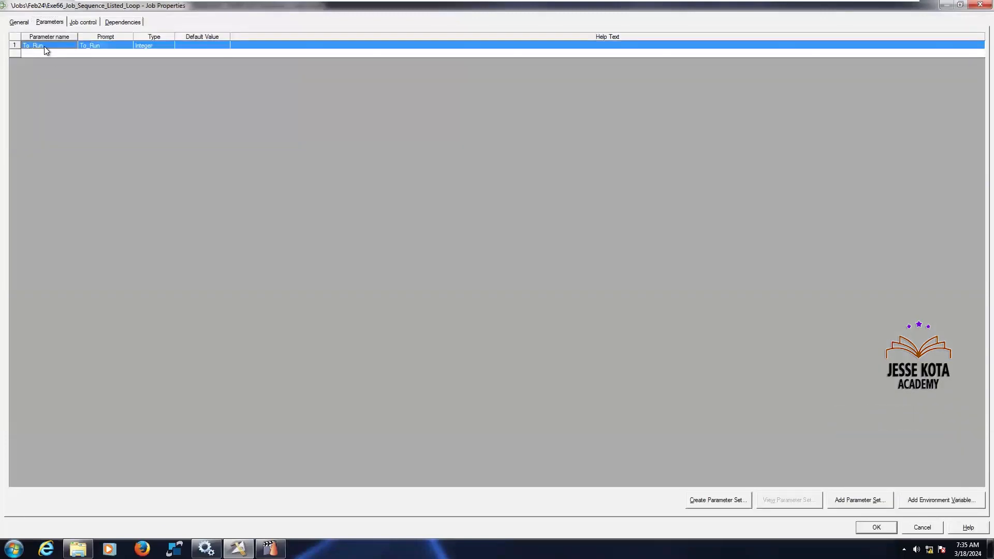
key("Delete")
key("Return")
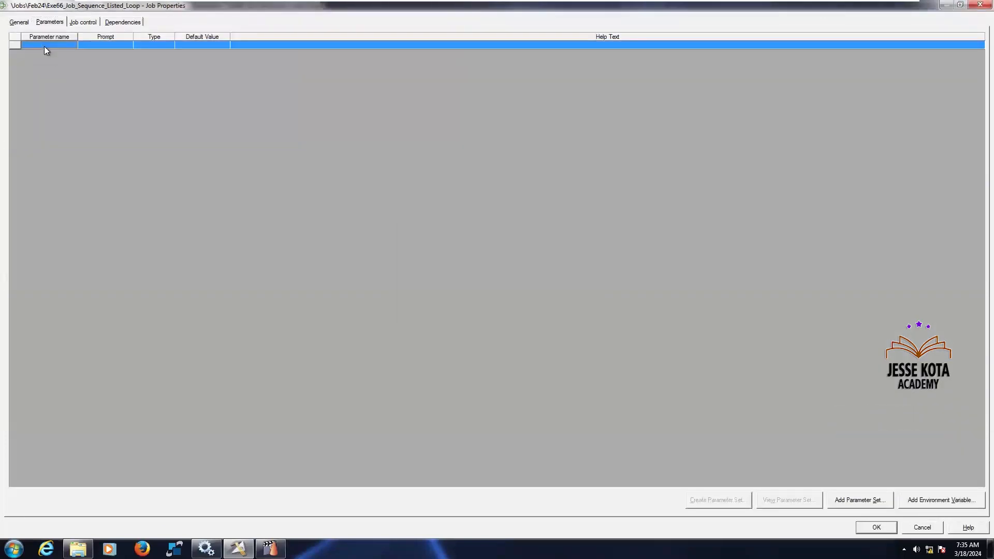
key("Return")
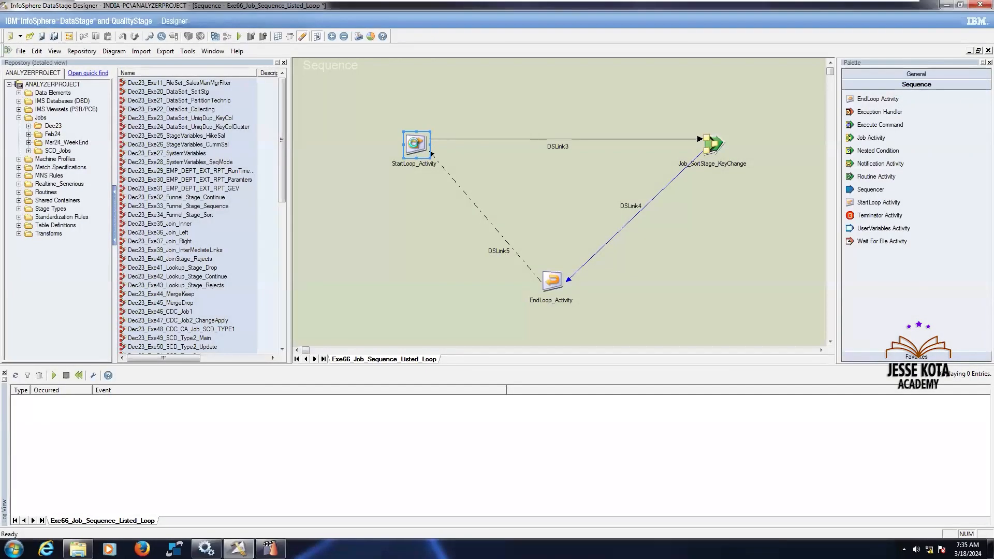
Set the StartLoop activity to a list loop and use the location line copied from Feb_Notes in Notepad as its delimited values
double_click(431, 153)
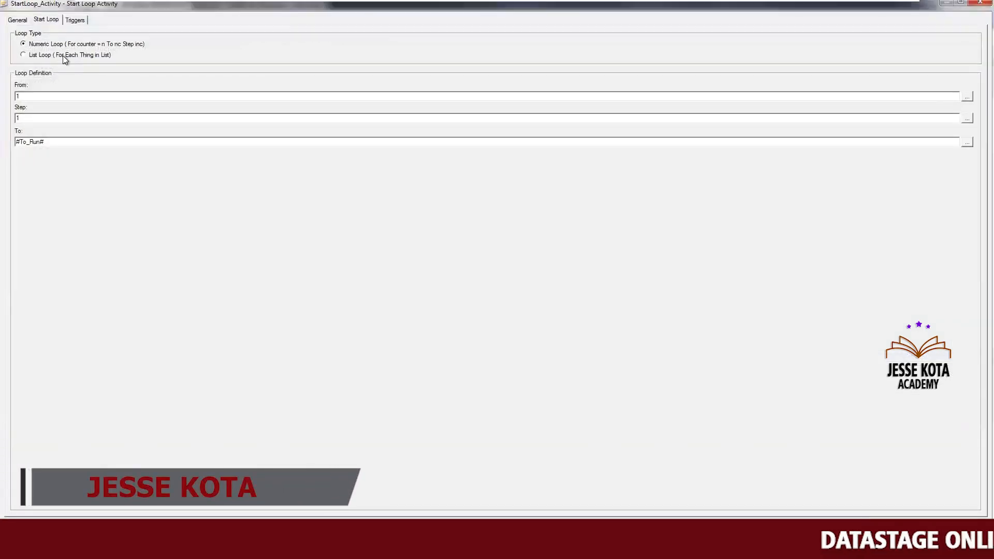
left_click(63, 55)
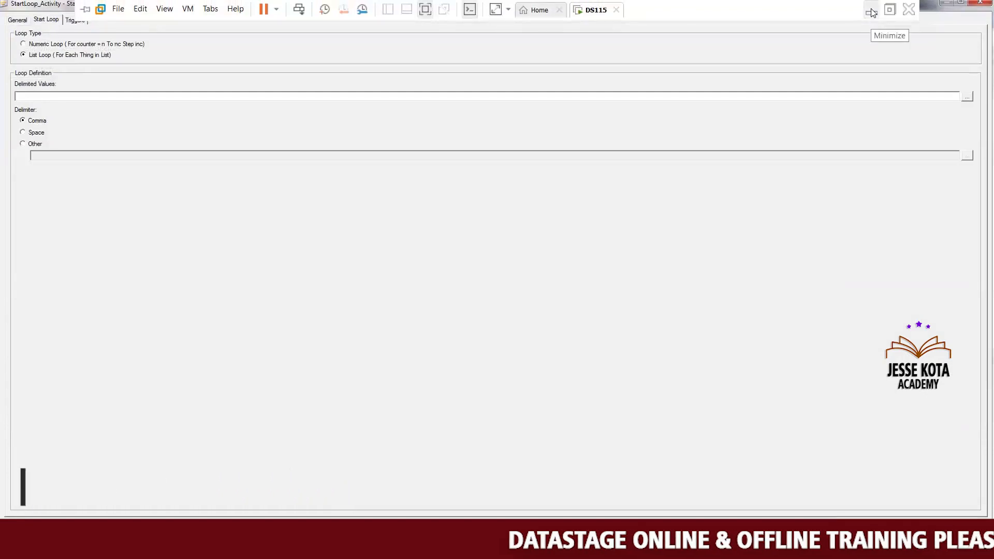
key("alt+Tab")
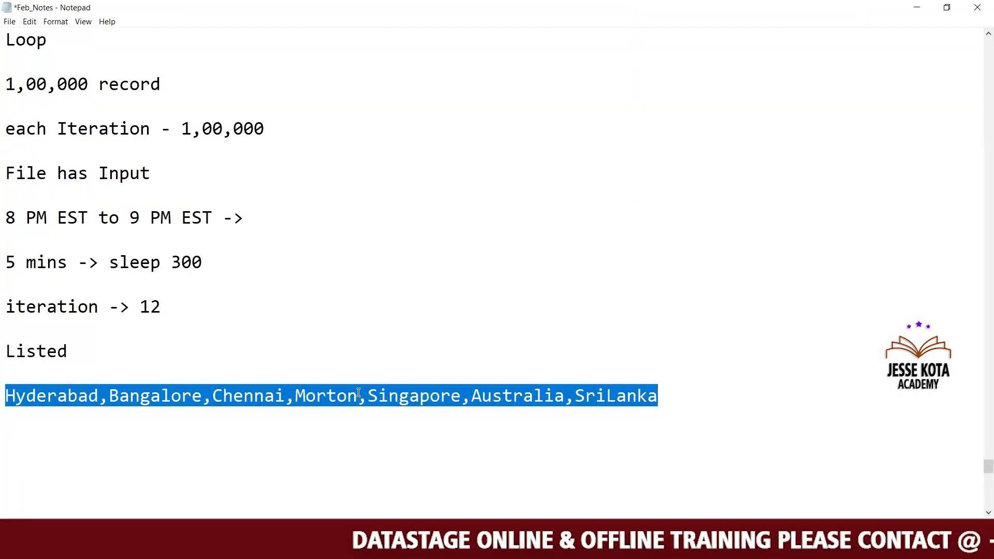
right_click(358, 392)
left_click(395, 258)
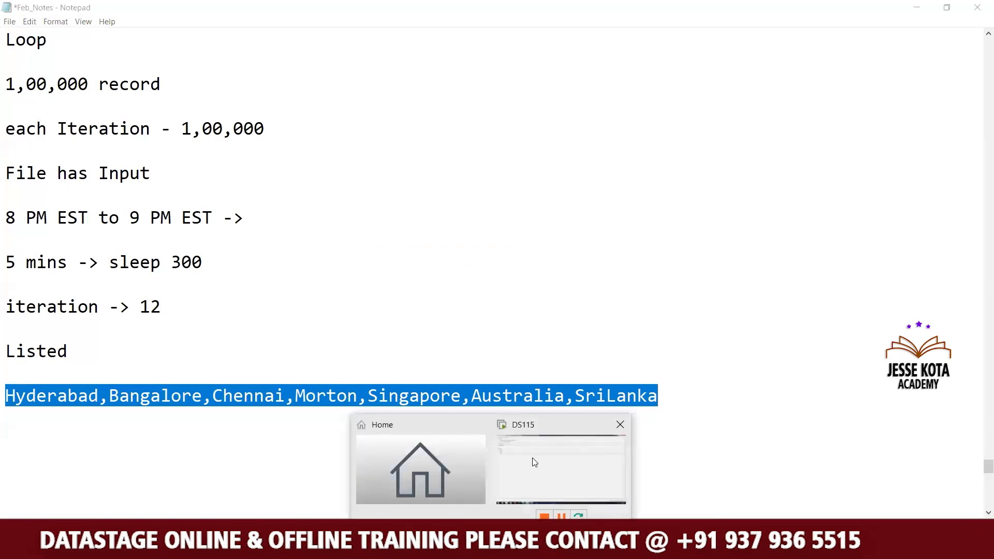
left_click(533, 456)
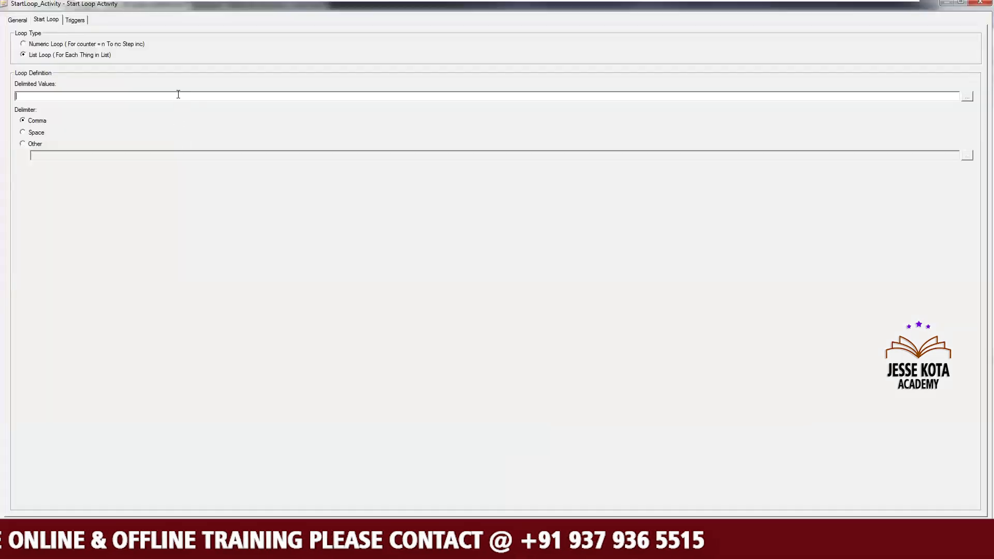
key("ctrl+v")
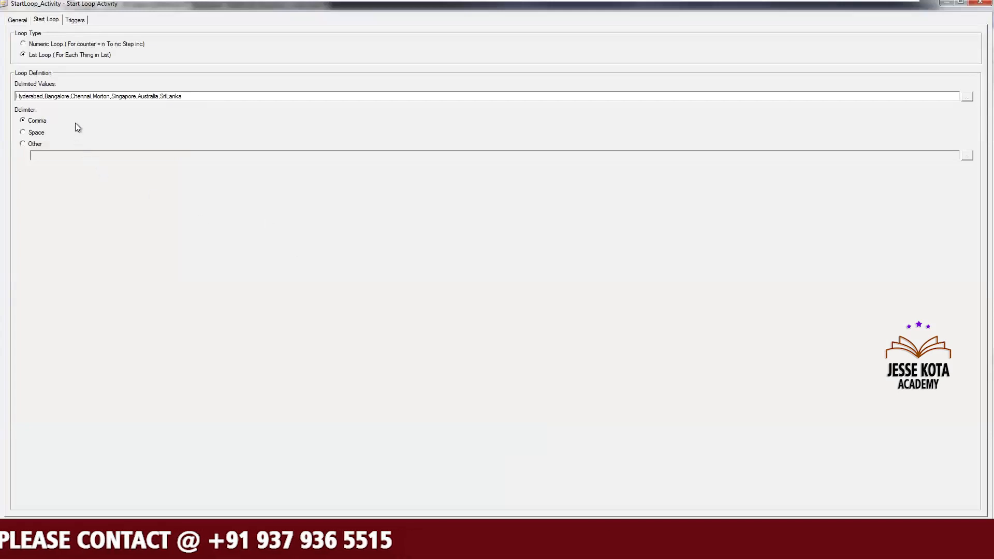
Try the Other delimiter, return to Comma, then check the StartLoop activity's triggers and accept its settings
left_click(22, 145)
left_click(53, 159)
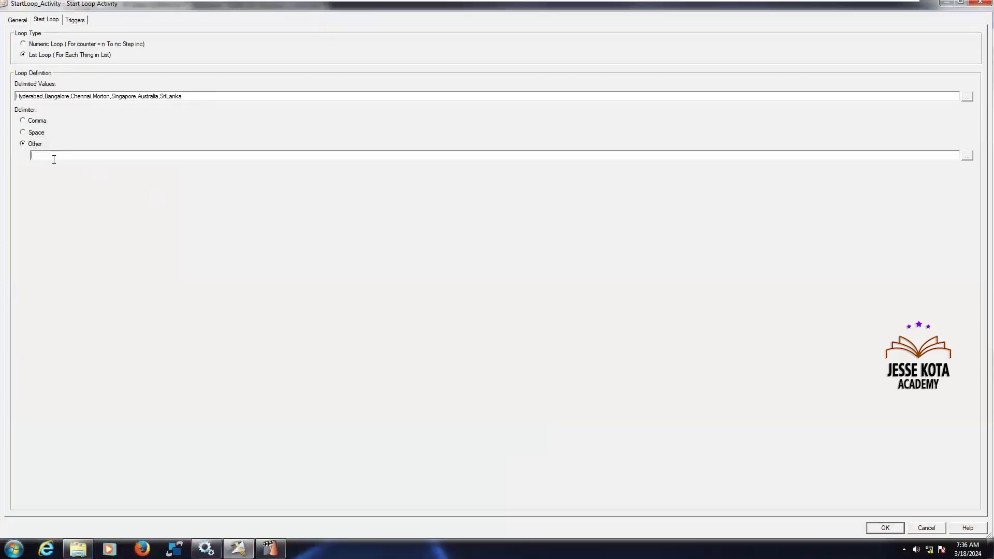
left_click(24, 121)
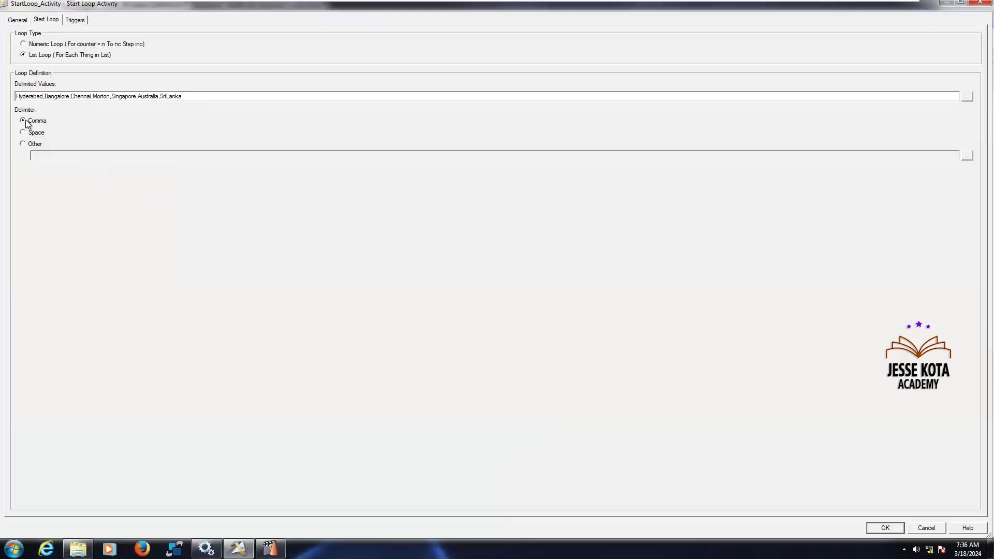
left_click(75, 21)
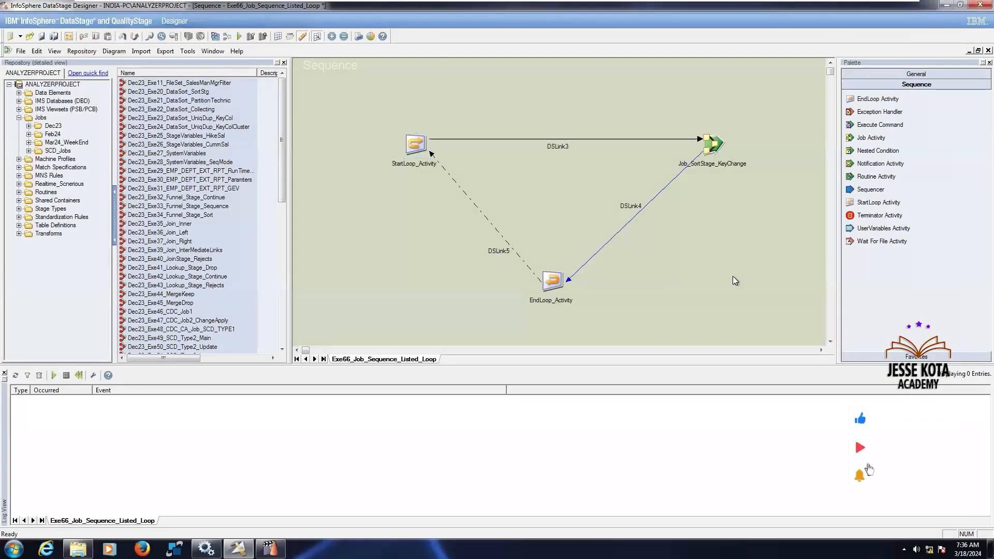
Open the Job_SortStage_KeyChange activity and clear its invocation ID
left_click(713, 147)
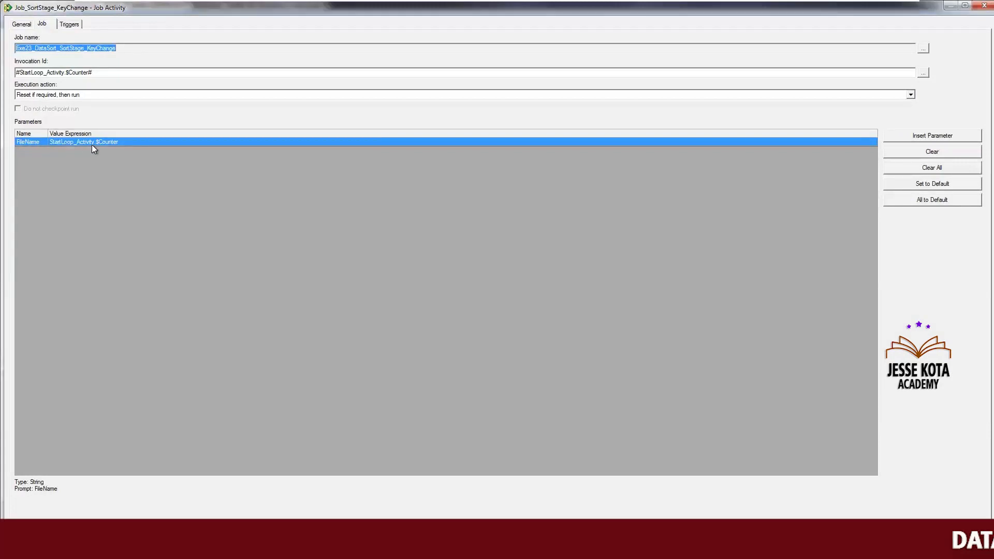
left_click(106, 68)
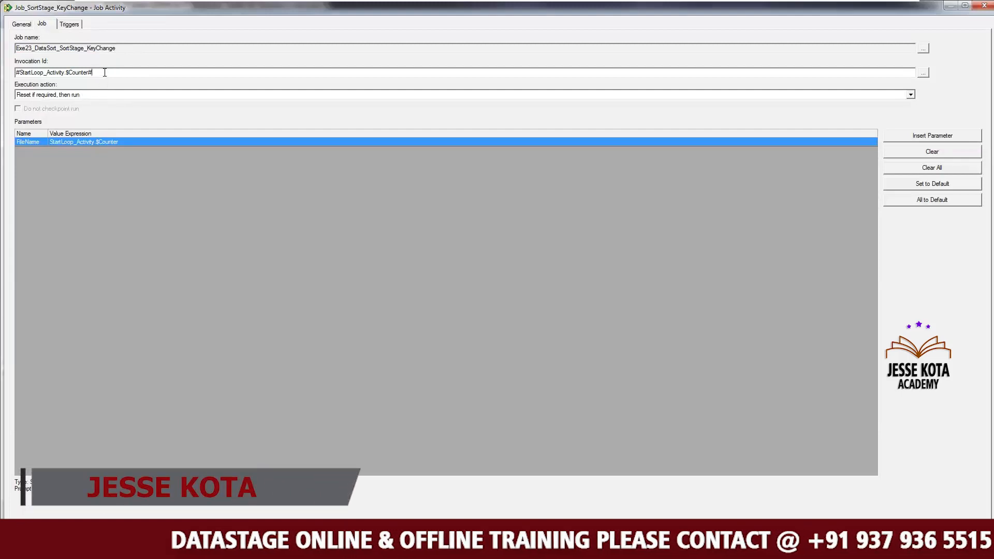
key("BackSpace")
key("BackSpace")
key("BackSpace")
key("BackSpace")
key("BackSpace")
key("BackSpace")
key("BackSpace")
key("BackSpace")
key("BackSpace")
key("BackSpace")
key("BackSpace")
key("BackSpace")
key("BackSpace")
key("BackSpace")
key("BackSpace")
key("BackSpace")
key("BackSpace")
key("BackSpace")
key("BackSpace")
key("BackSpace")
key("BackSpace")
key("BackSpace")
key("BackSpace")
key("BackSpace")
key("BackSpace")
key("BackSpace")
key("BackSpace")
key("BackSpace")
key("BackSpace")
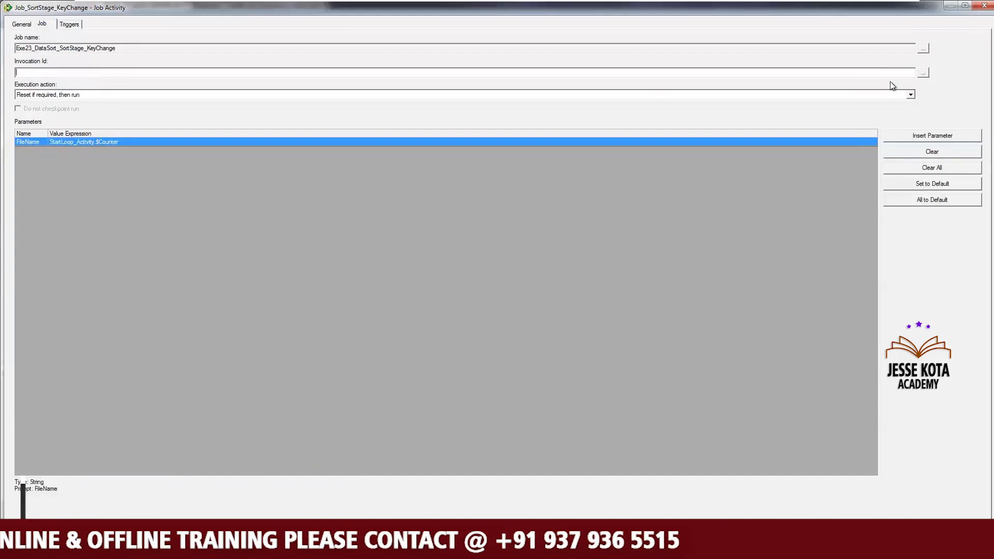
Set the invocation ID to StartLoop_Activity's $Counter, check the job activity's triggers, and accept the settings
left_click(923, 73)
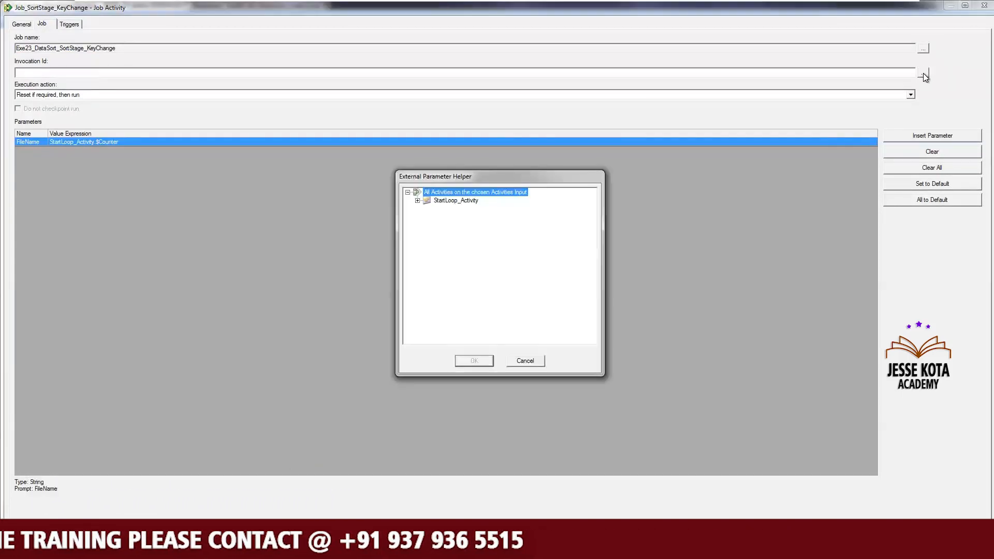
left_click(417, 200)
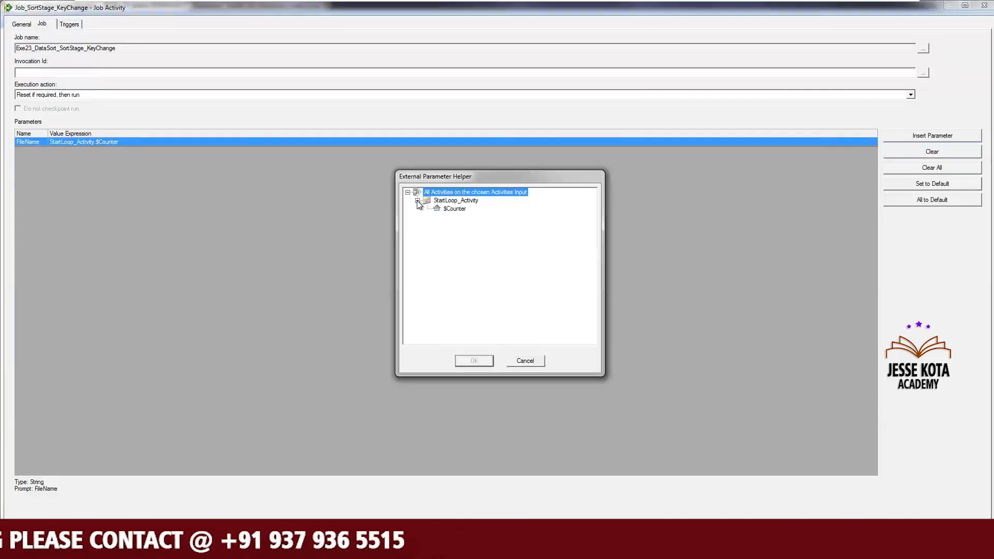
left_click(455, 209)
left_click(473, 361)
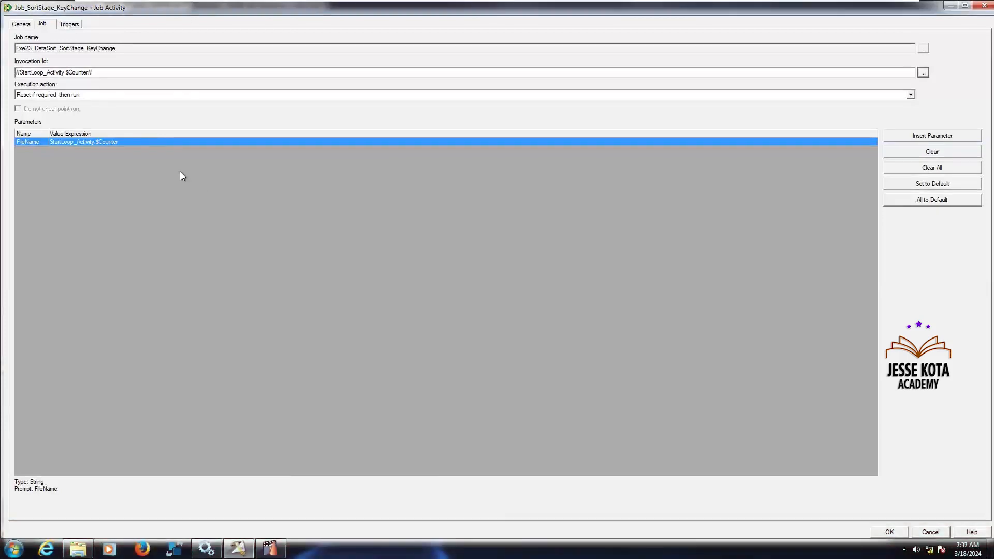
left_click(70, 24)
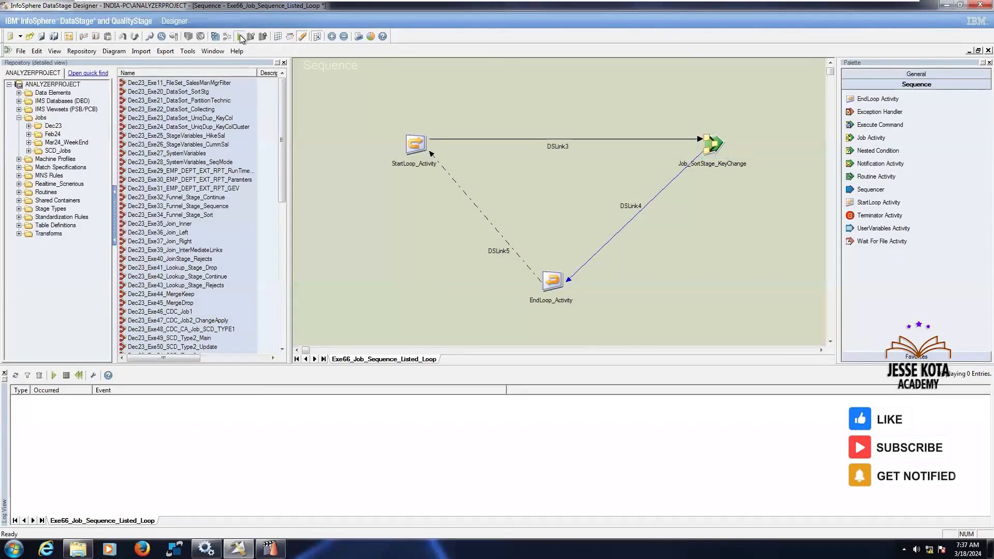
Start running the listed-loop sequence, agreeing to save and compile it first
left_click(240, 36)
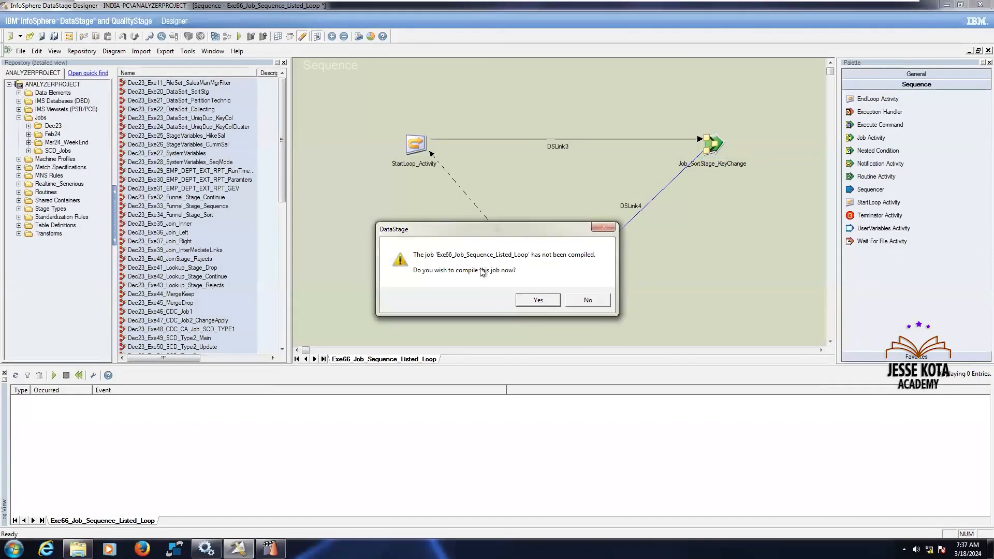
left_click(548, 303)
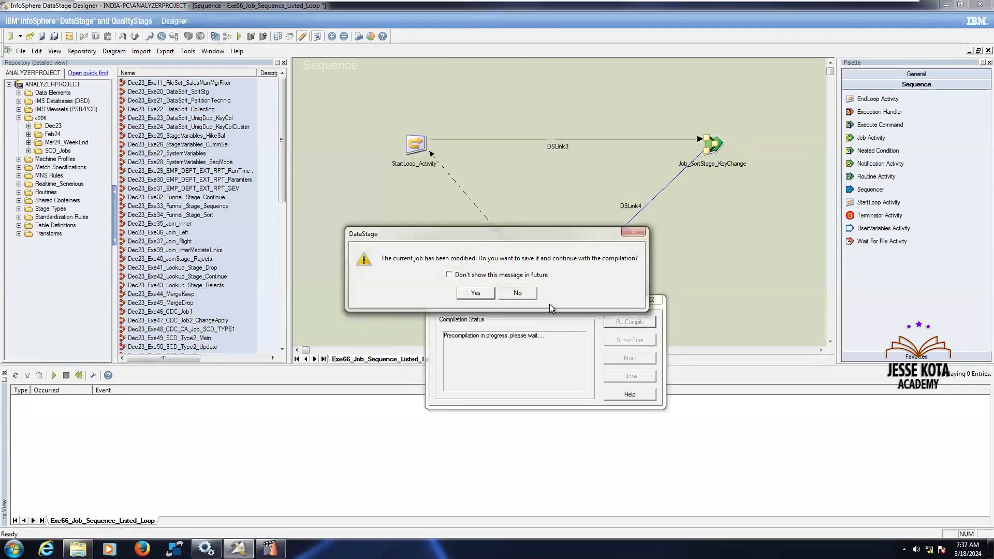
left_click(476, 293)
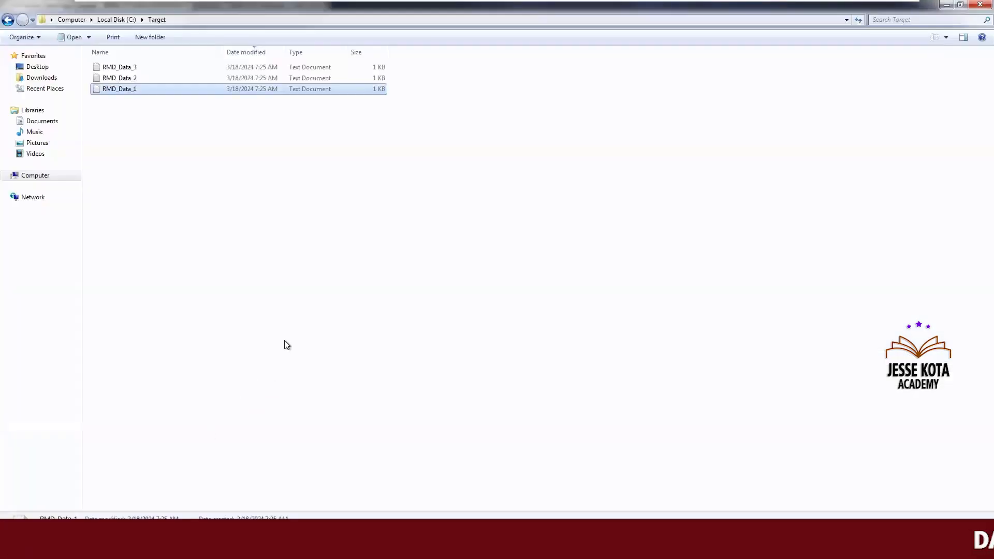
In Windows Explorer, delete RMD_Data_1, RMD_Data_2 and RMD_Data_3 from the C:\Target folder
key("ctrl+a")
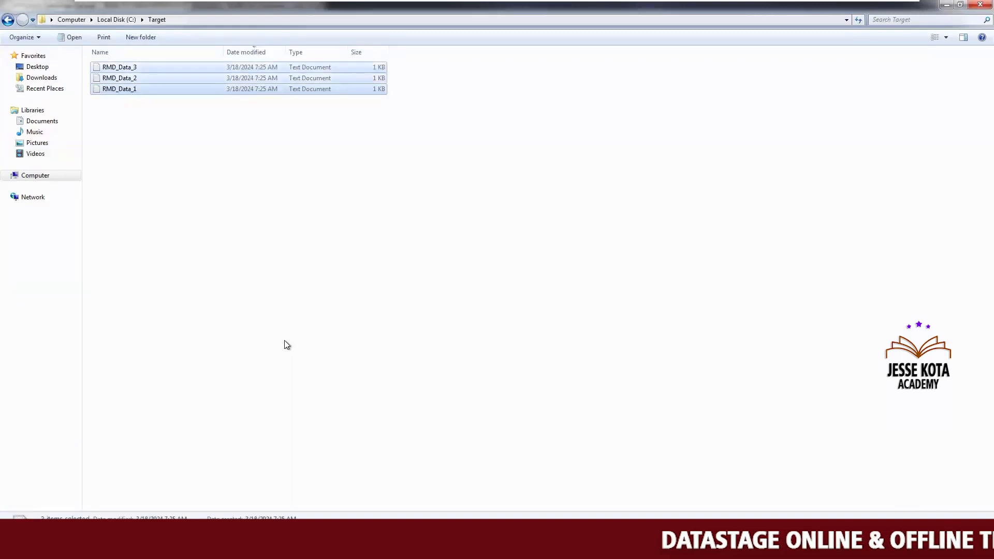
key("Delete")
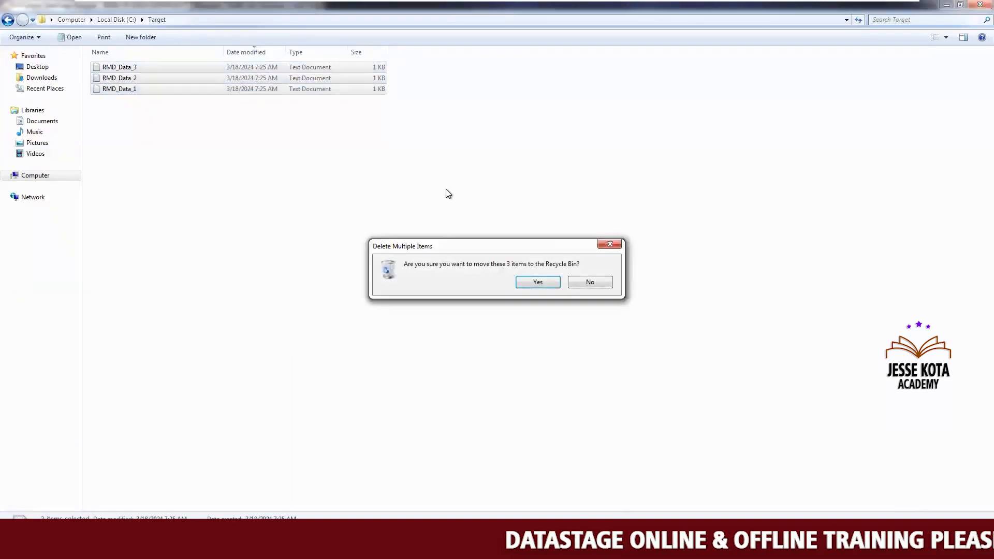
left_click(537, 284)
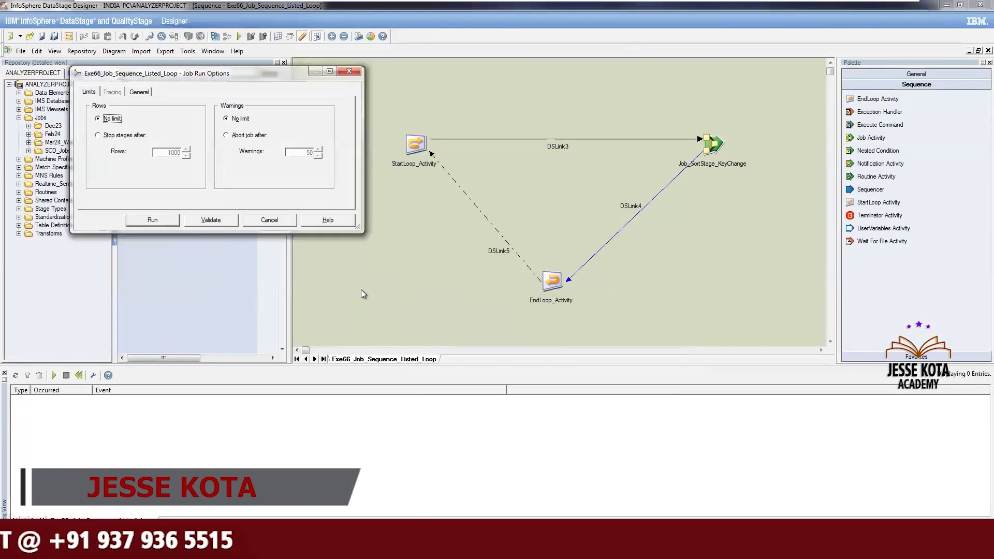
Run the Exe66_Job_Sequence_Listed_Loop sequence with no row or warning limits and fit the log's Occurred column to its contents
left_click(166, 221)
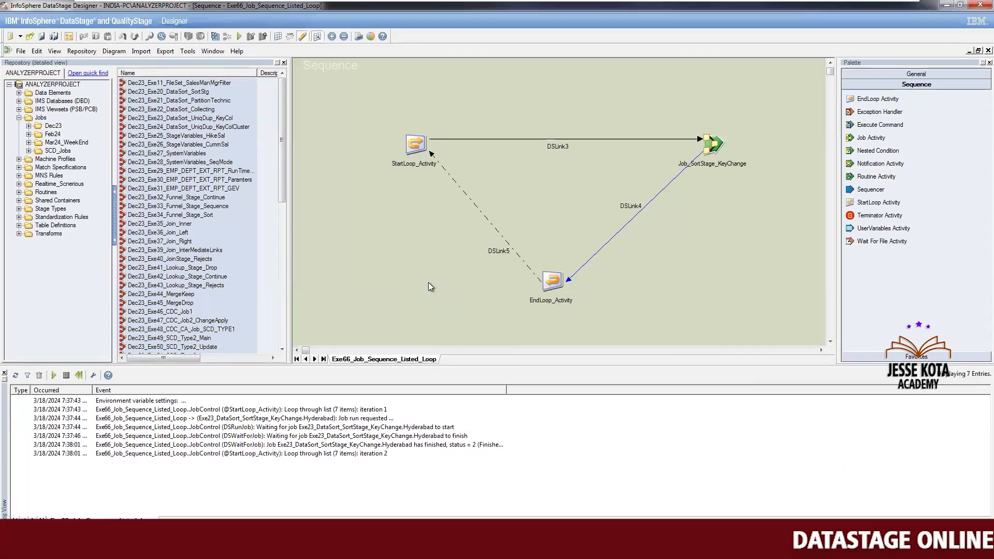
double_click(92, 390)
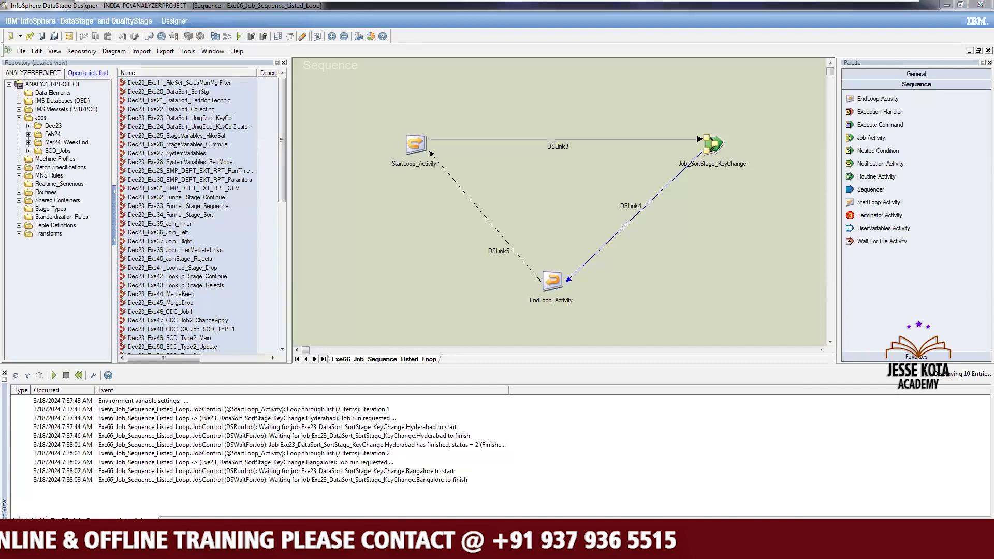
Monitor the sequence run by checking the output files in C:\Target, the Designer log and the job statuses in Director
key("alt+Tab")
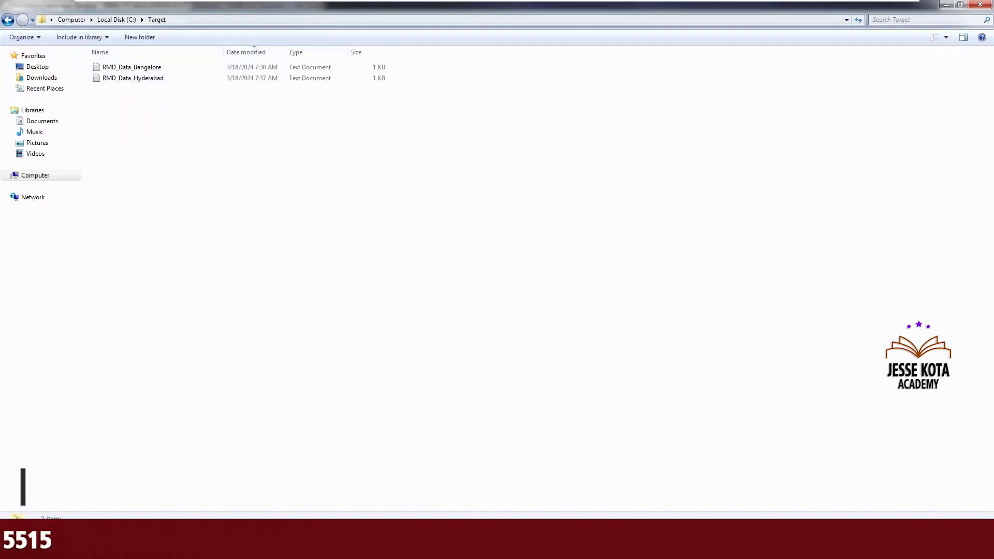
key("alt+Tab")
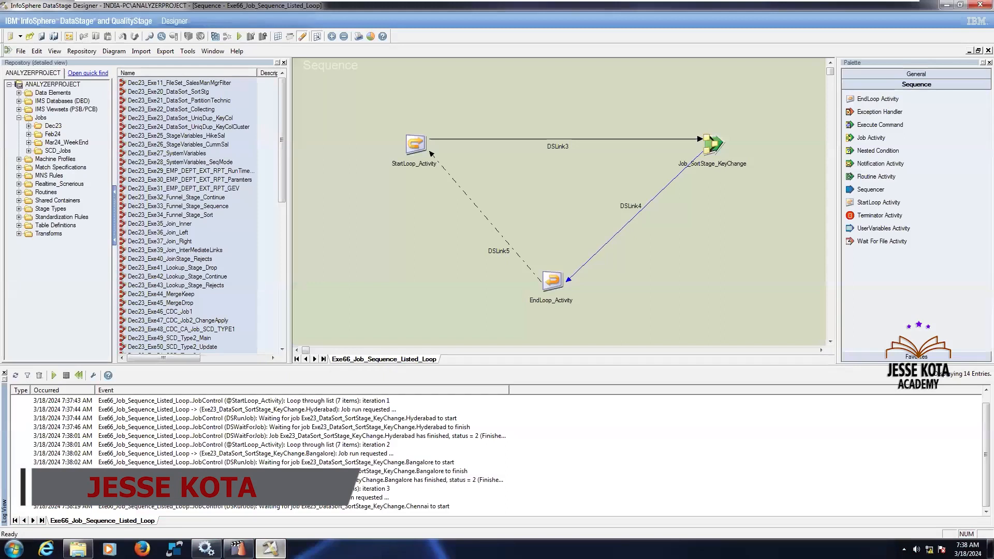
key("alt+Tab")
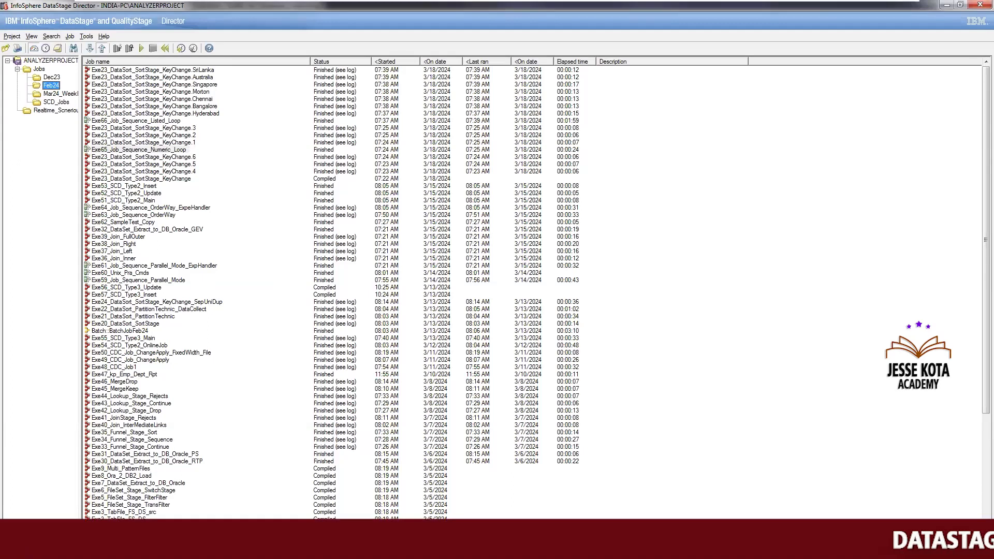
key("alt+Tab")
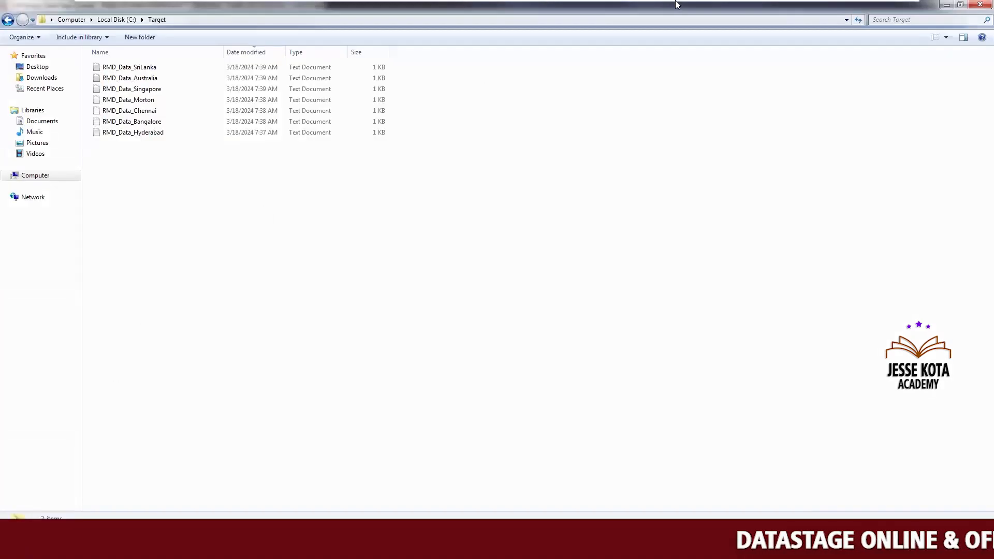
Compare the Listed loop values in the Feb_Notes Notepad file with the RMD_Data files in the virtual machine's Target folder
mouse_move(825, 1)
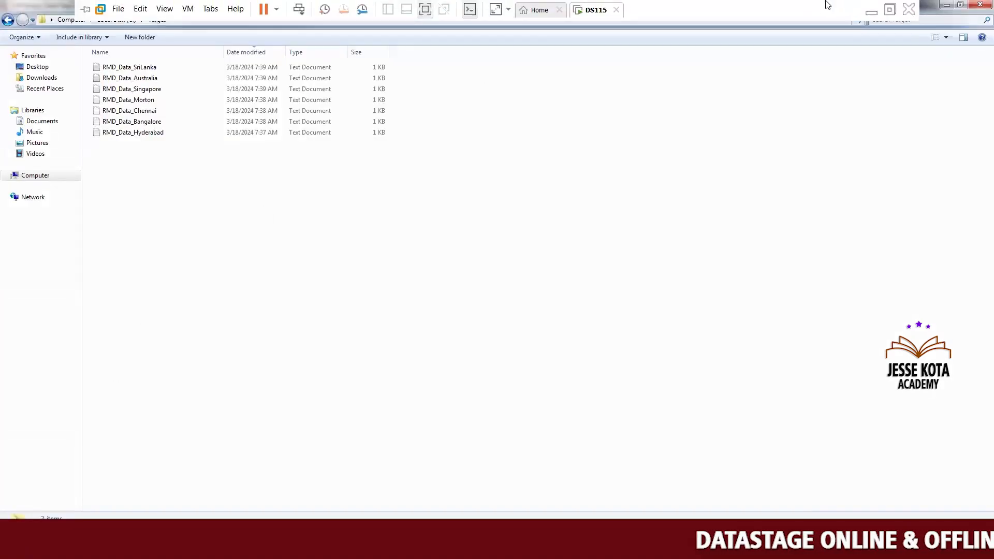
left_click(870, 12)
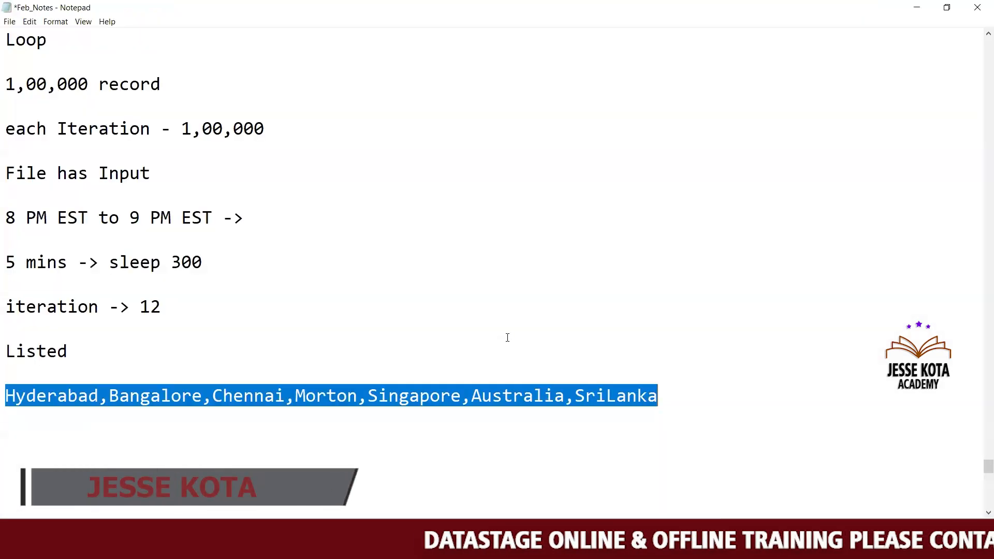
left_click(360, 452)
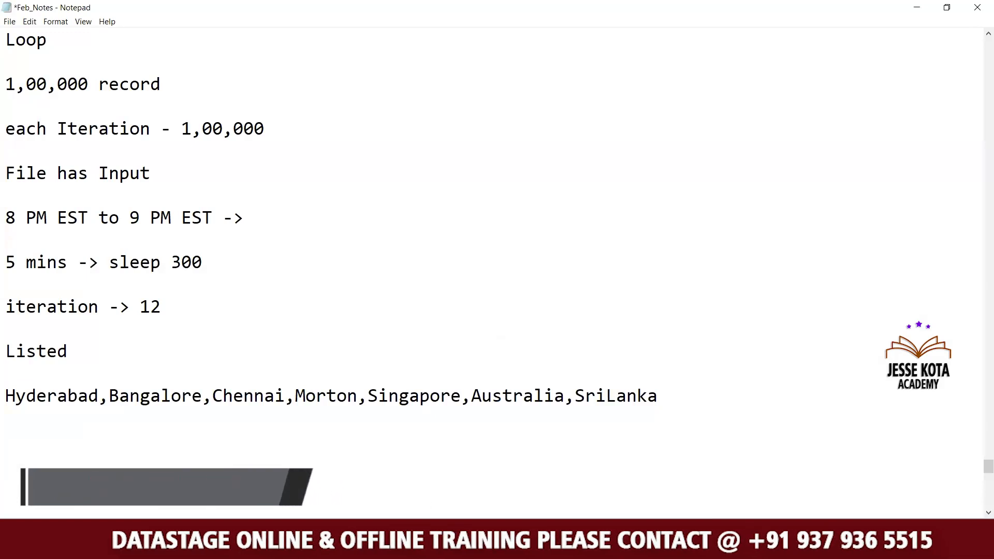
mouse_move(491, 548)
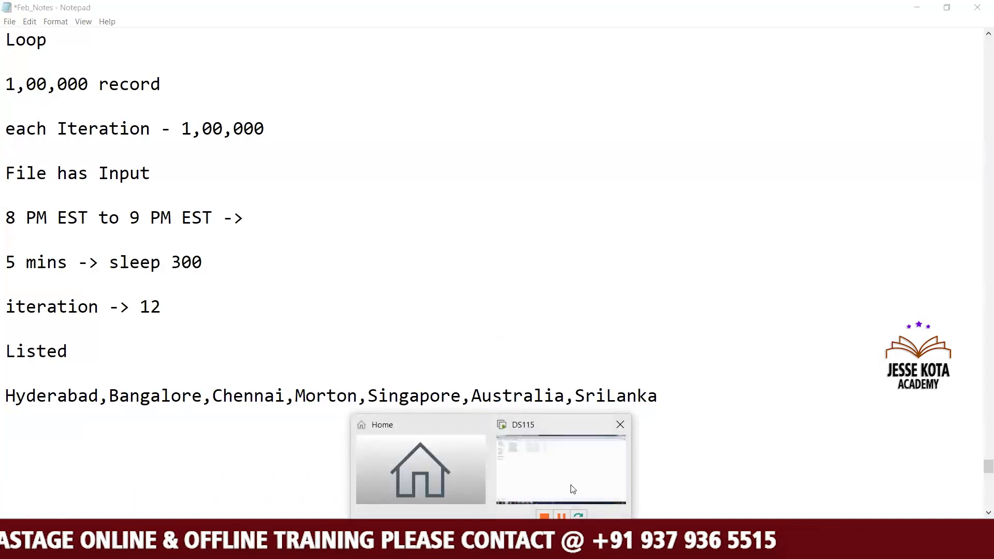
left_click(559, 468)
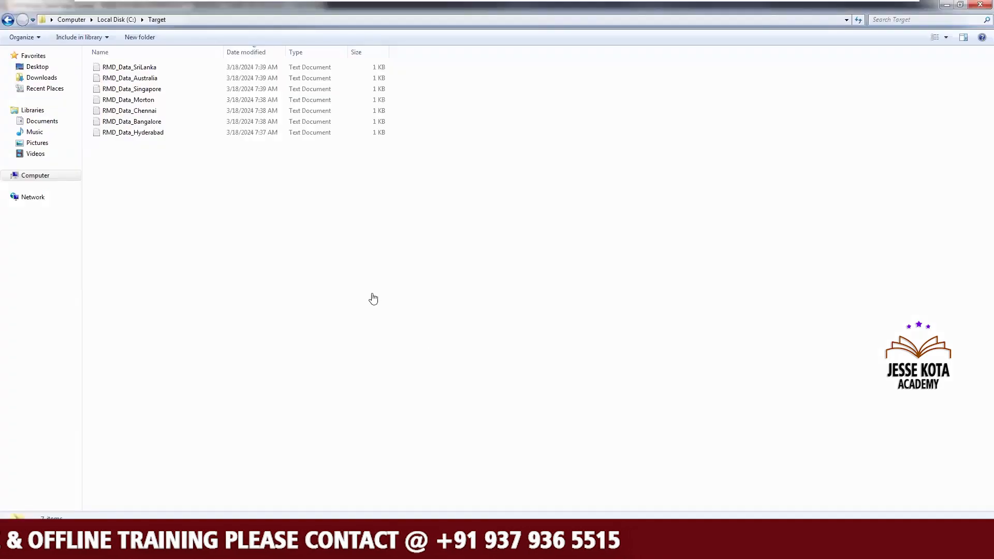
left_click(871, 11)
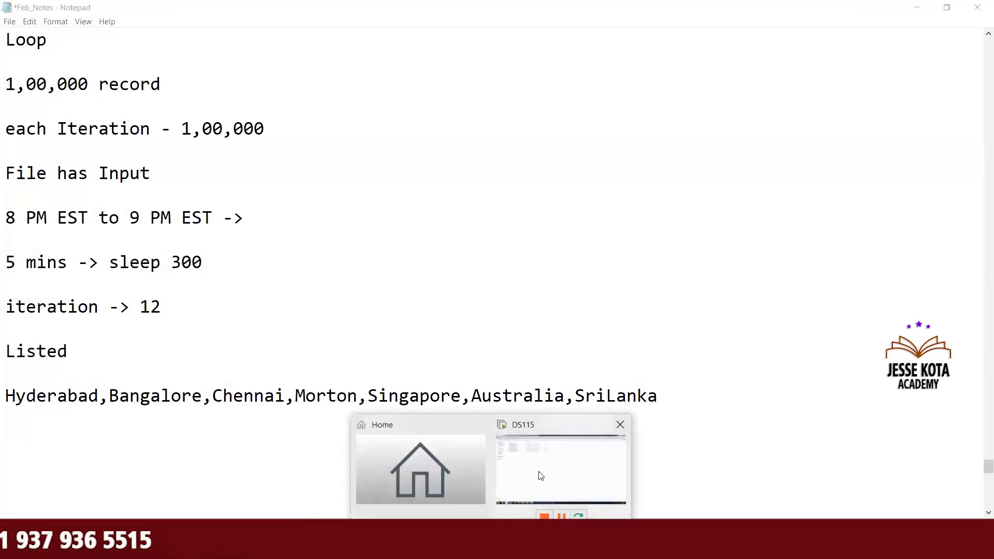
left_click(537, 473)
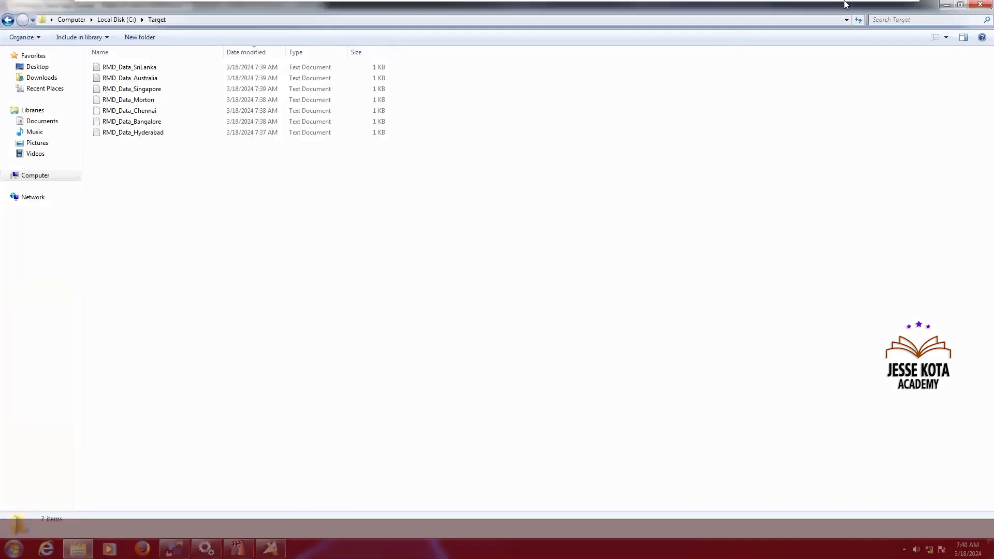
mouse_move(845, 4)
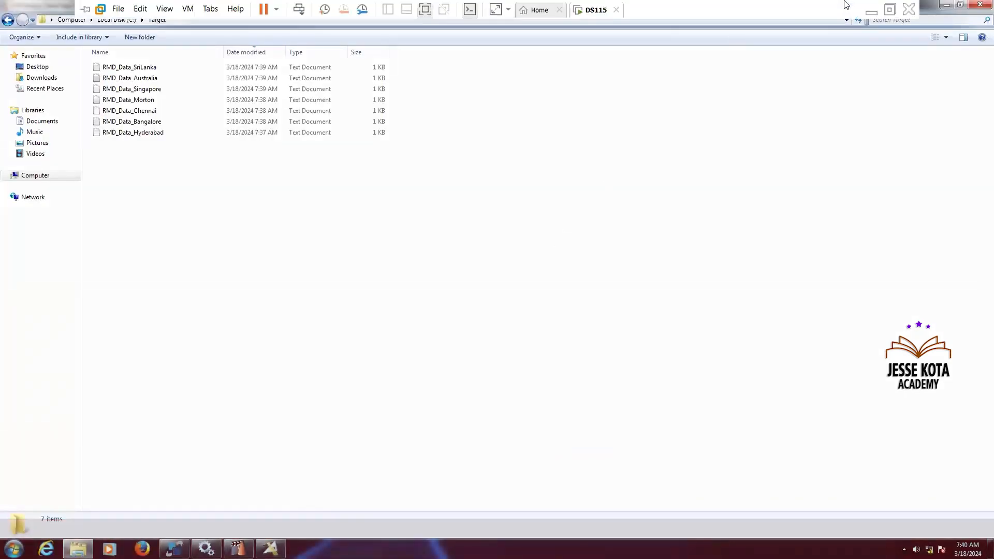
left_click(871, 10)
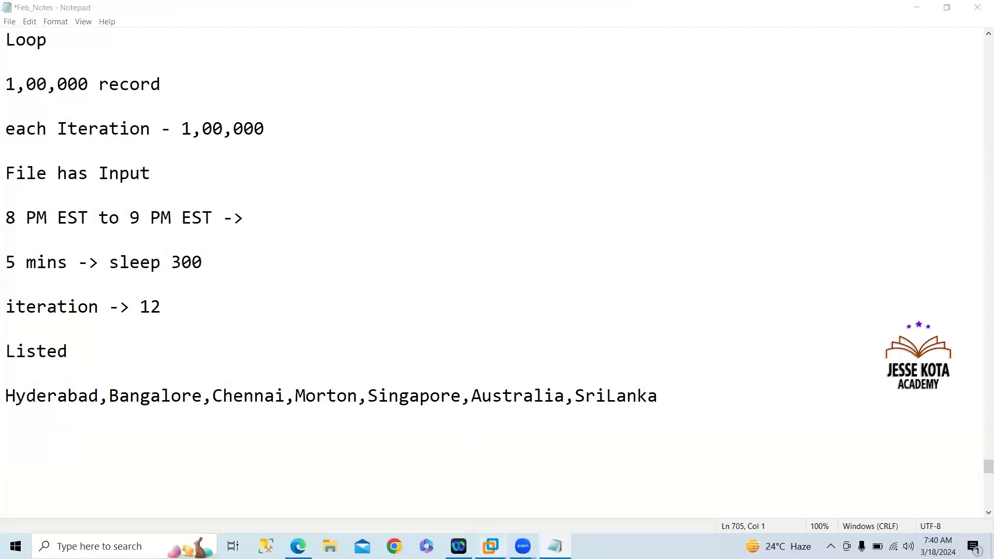
mouse_move(490, 546)
left_click(551, 459)
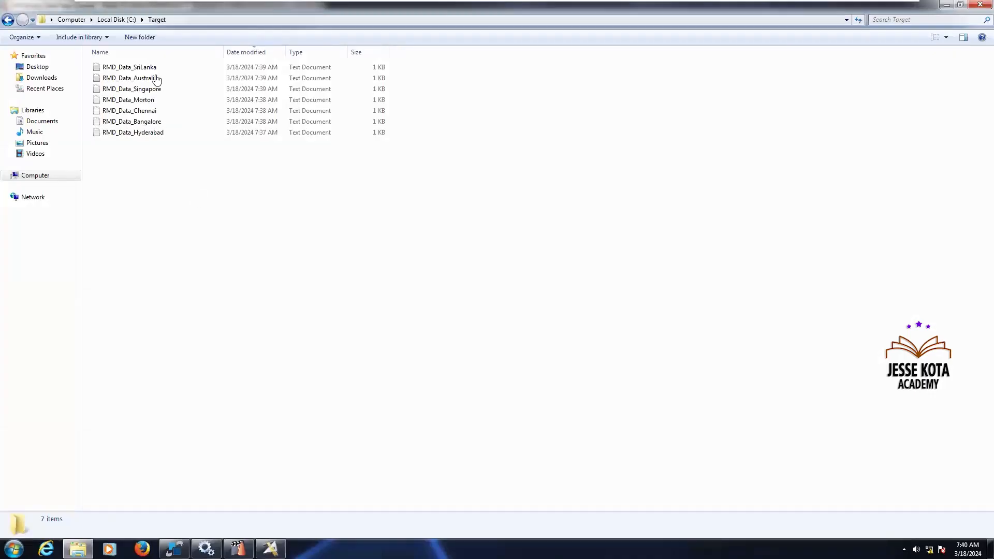
left_click(153, 70)
left_click(166, 156)
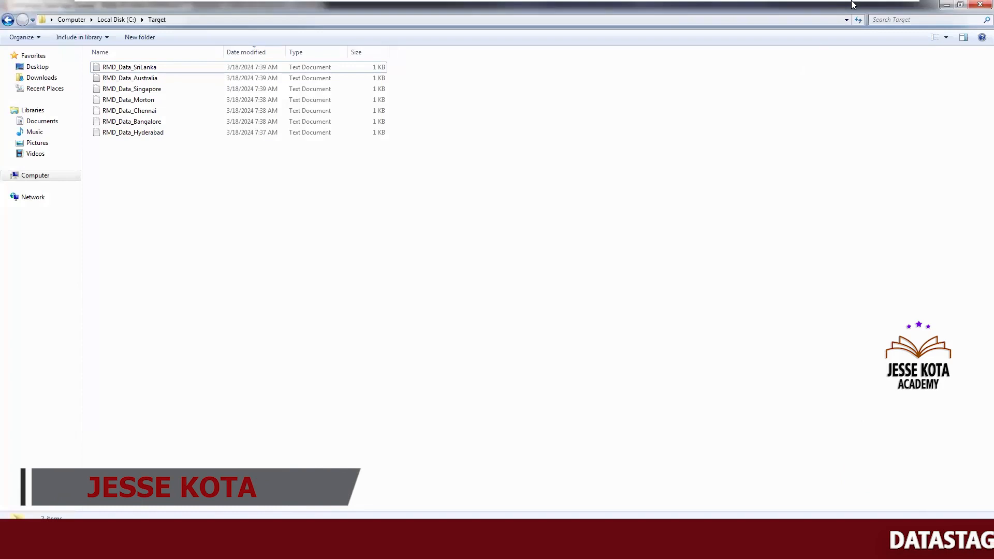
Switch to SqlDbx, connect to the ORCL Oracle server with the saved login, and maximize the connection window
mouse_move(860, 4)
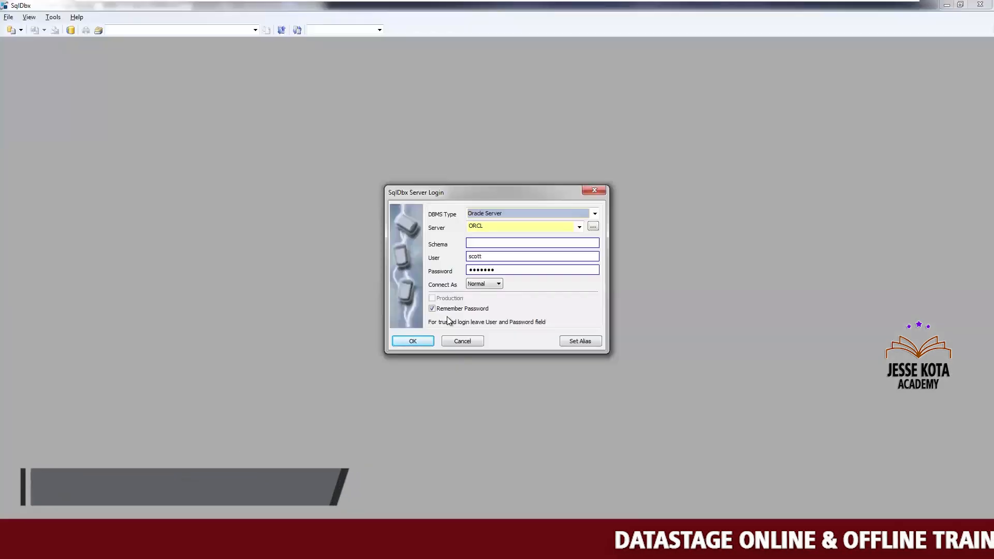
left_click(412, 339)
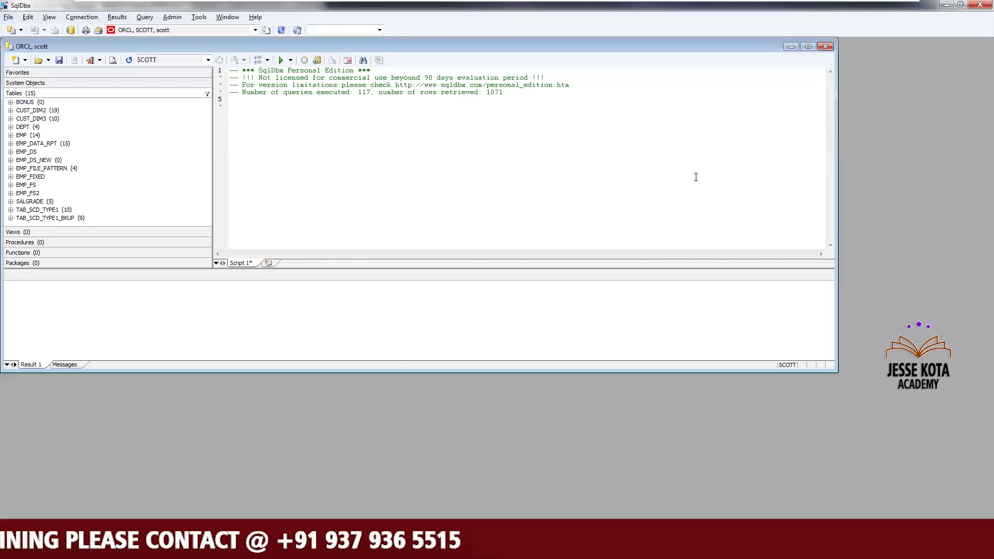
left_click(806, 48)
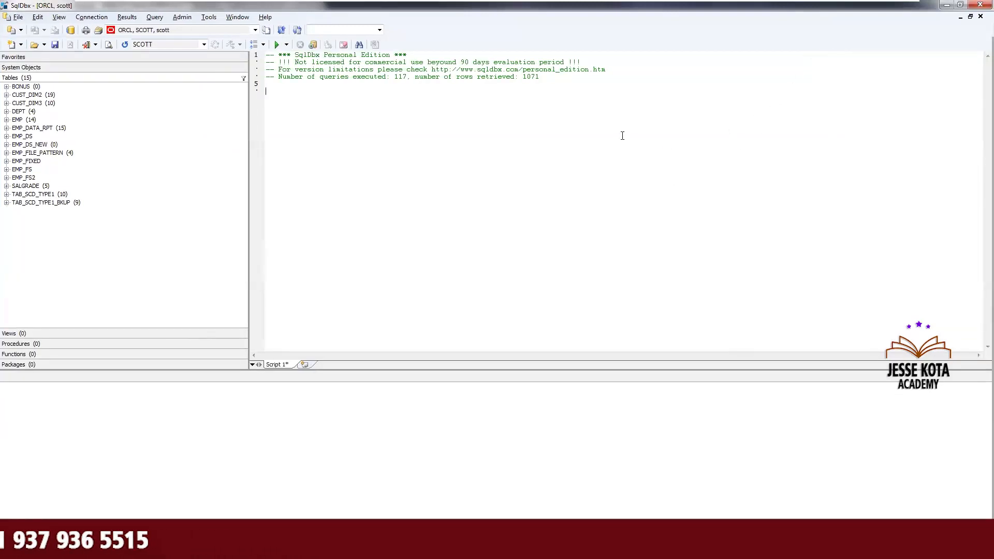
Replace the script text with SELECT * FROM EMP_DS, run it, and enlarge the results area
key("ctrl+a")
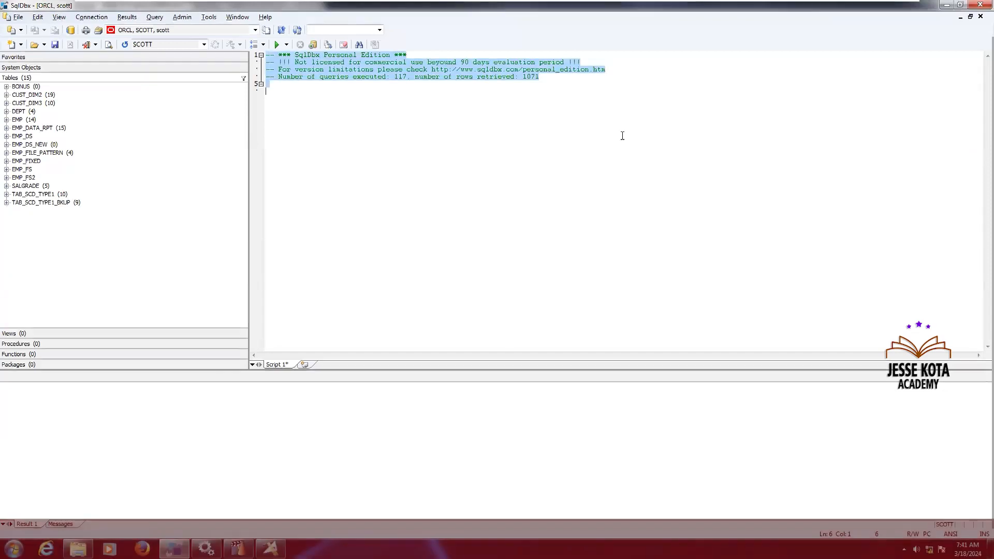
key("Delete")
type("SELECT ")
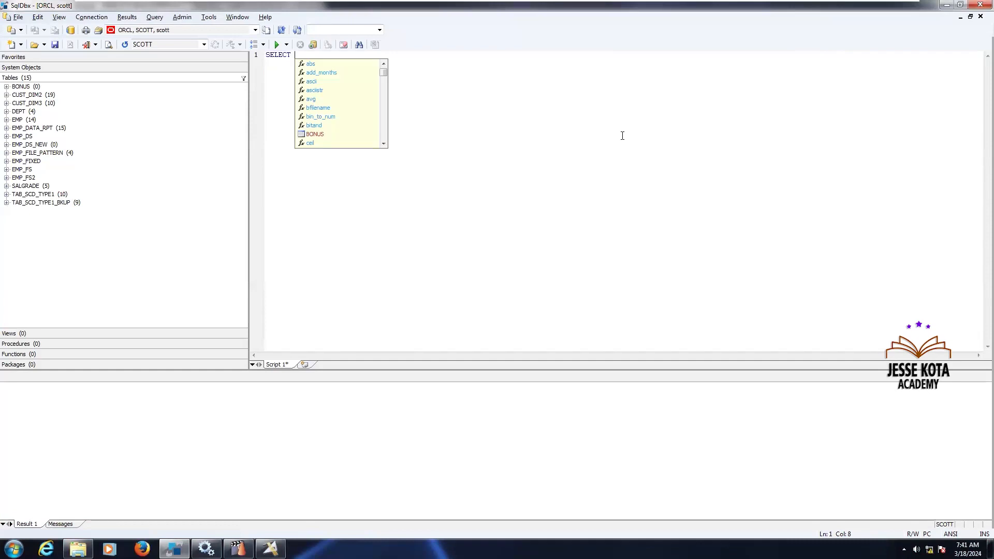
type("* FROM ")
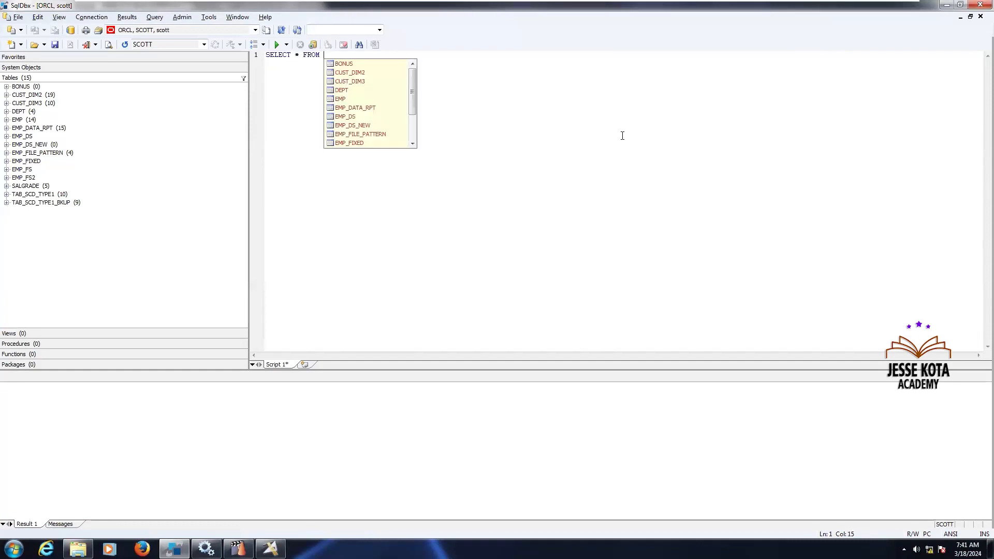
type("EMP")
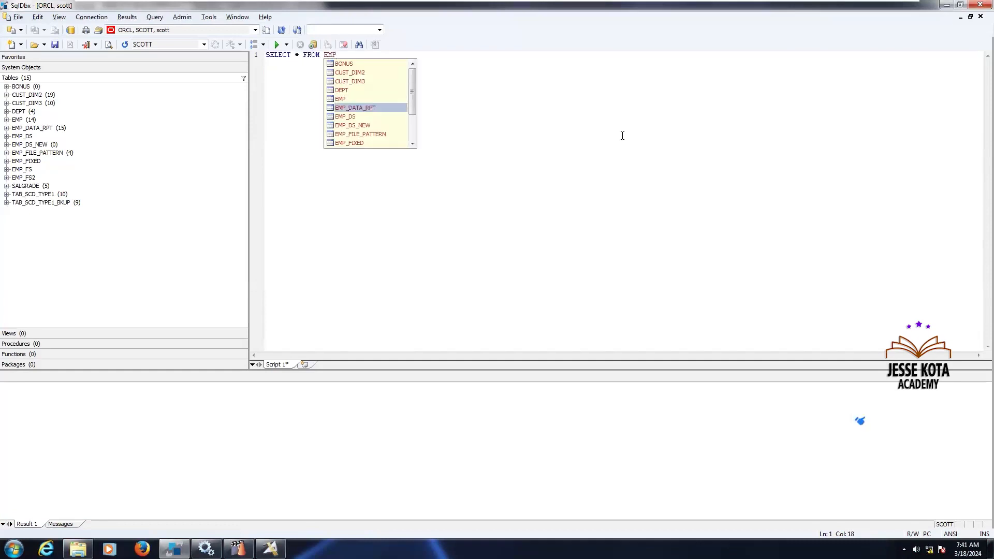
type("_DS")
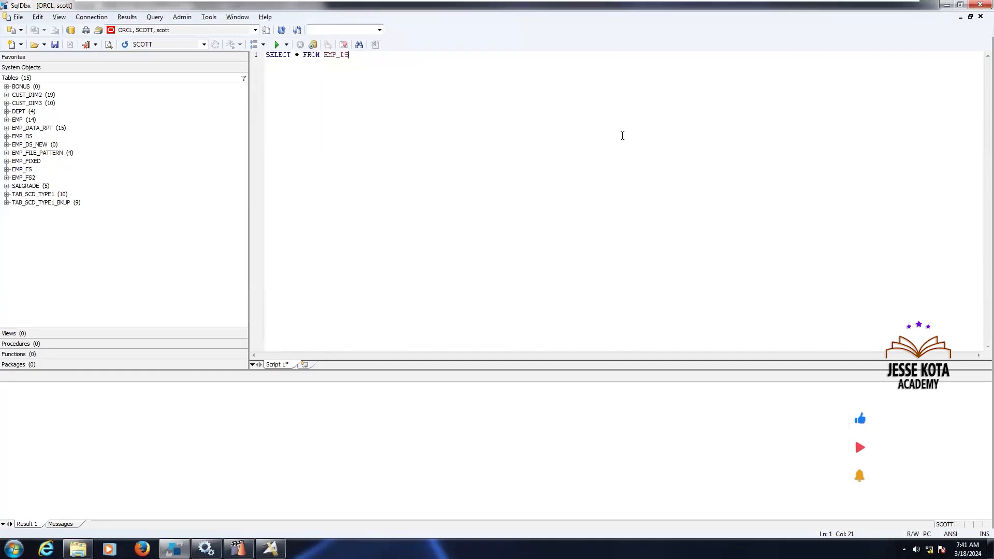
left_click(276, 45)
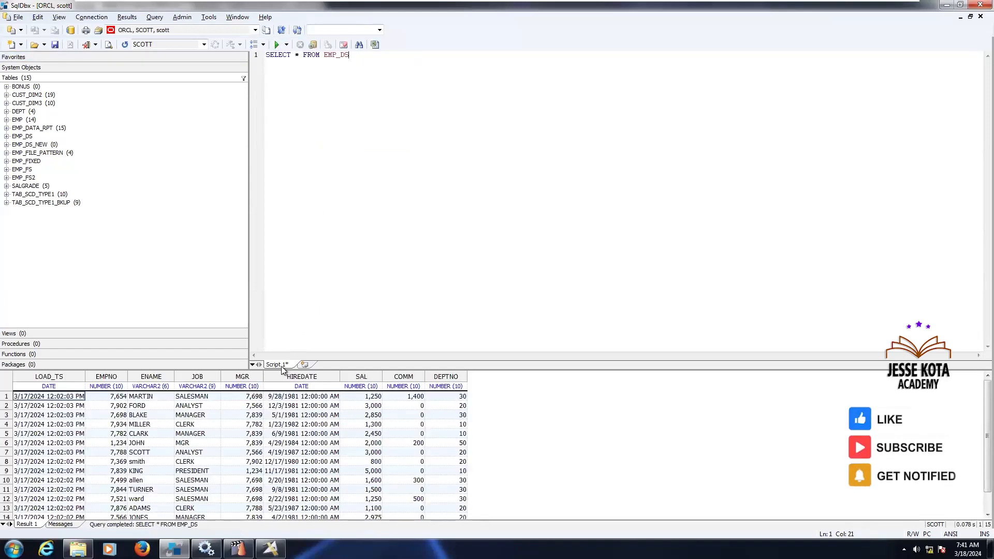
left_click_drag(280, 369, 291, 254)
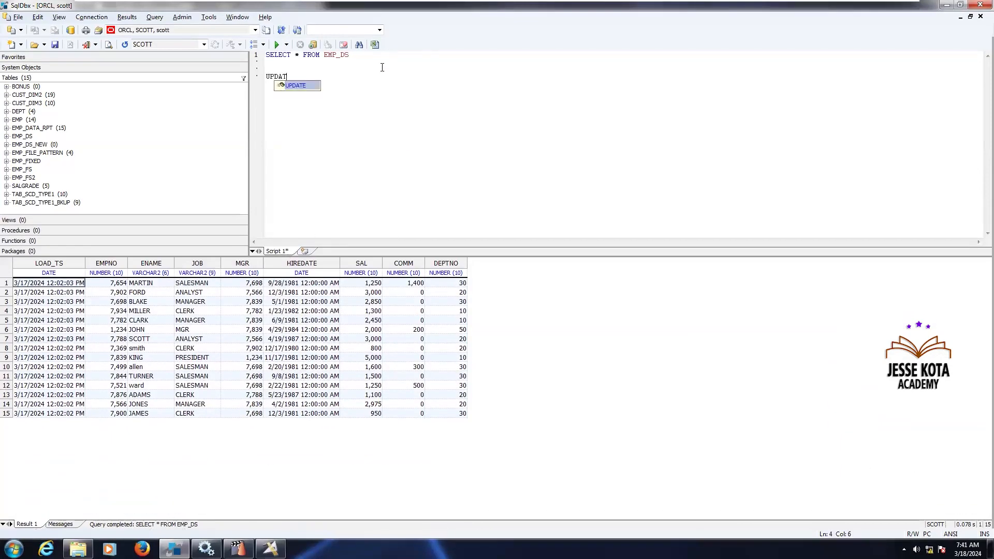
Complete the statement UPDATE EMP_DS SET JOB='MANAGER' WHERE JOB='MGR'; and execute only that statement
type("E ")
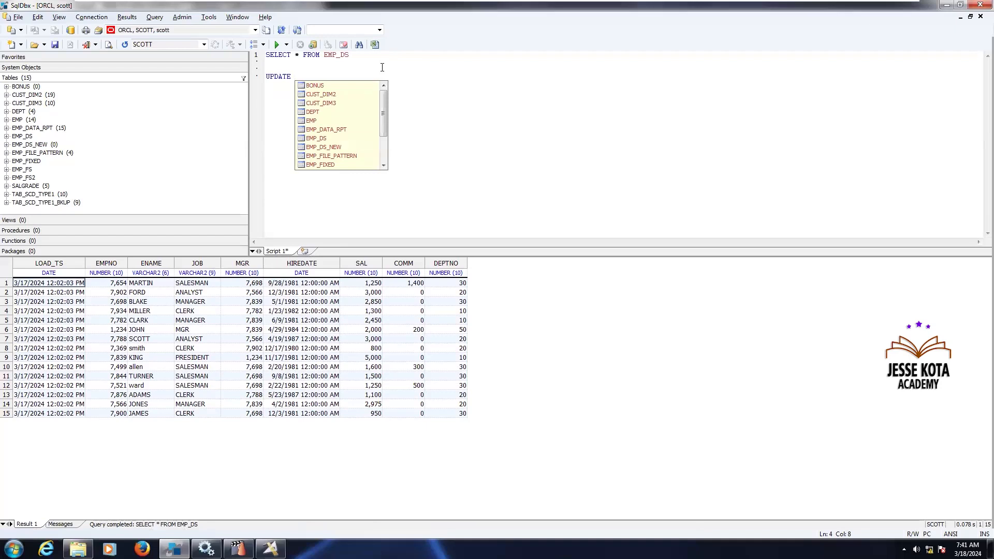
type("EMP_DS ")
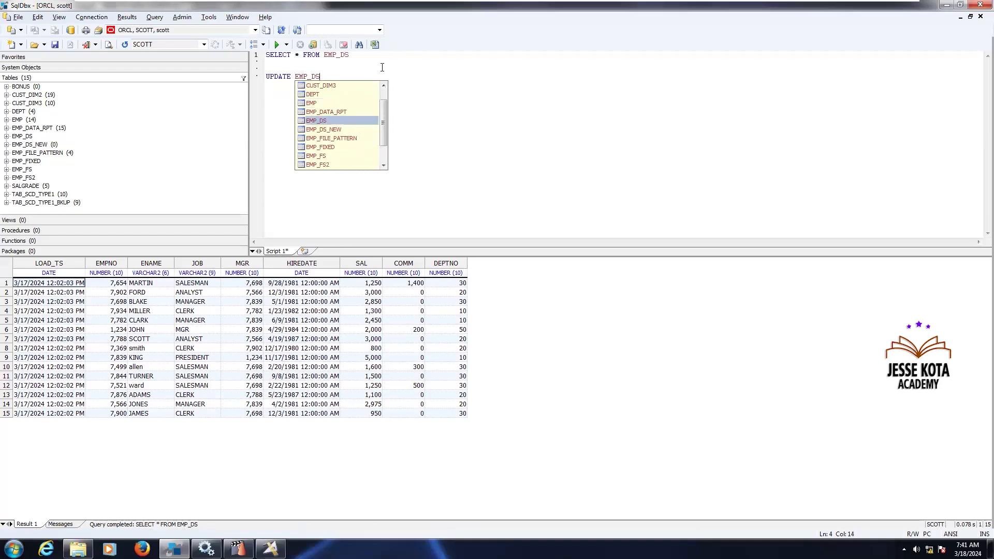
type("SET K")
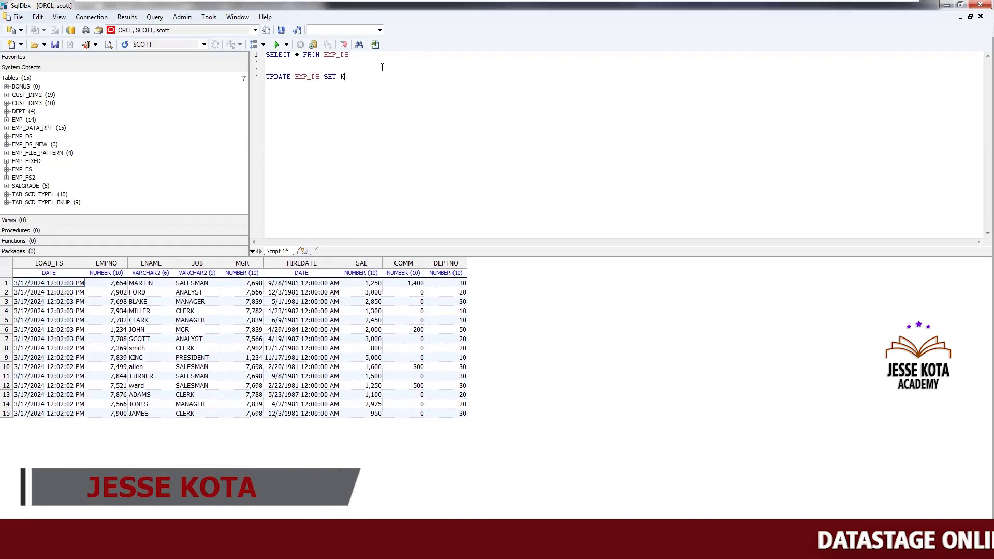
key("BackSpace")
type("J")
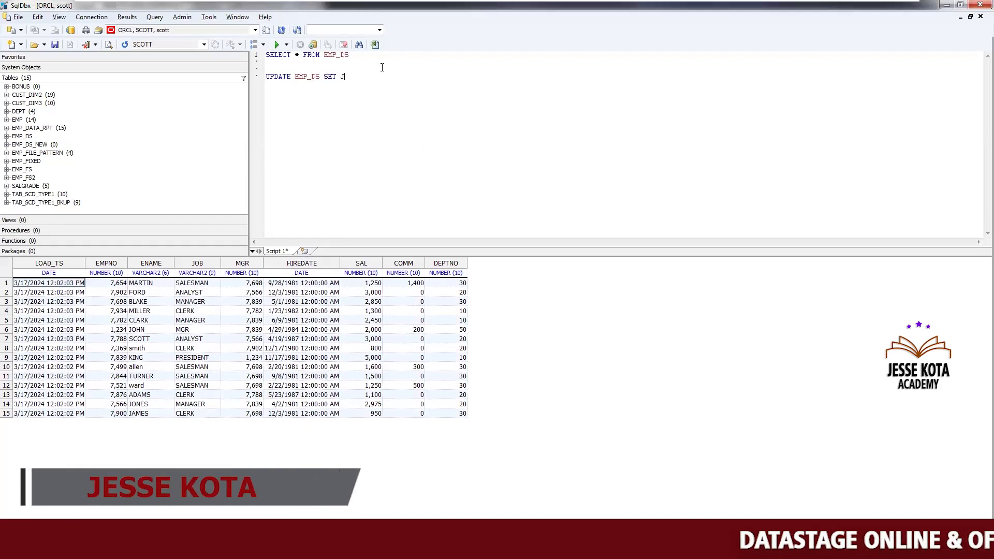
type("OB='")
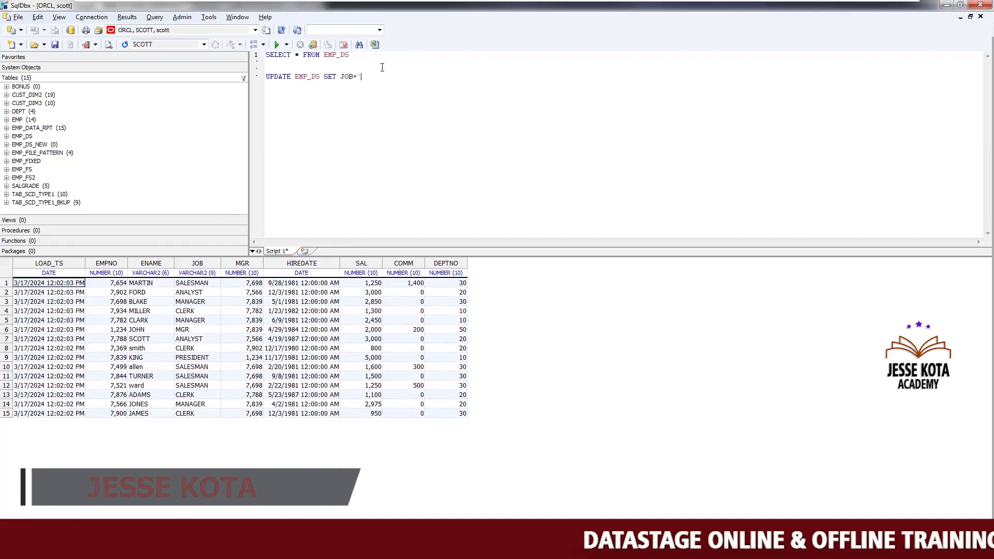
type("MGR")
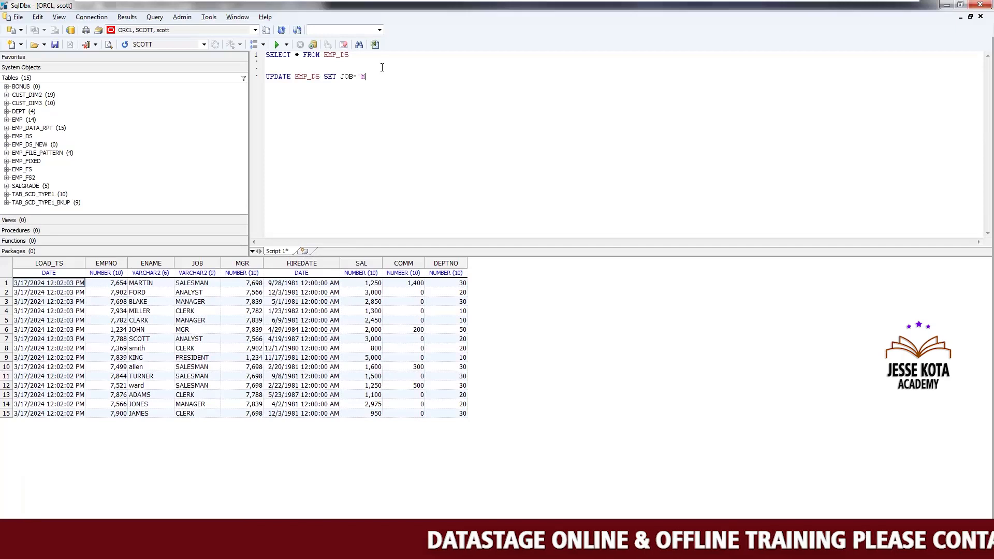
key("BackSpace")
key("BackSpace")
type("ANAGER")
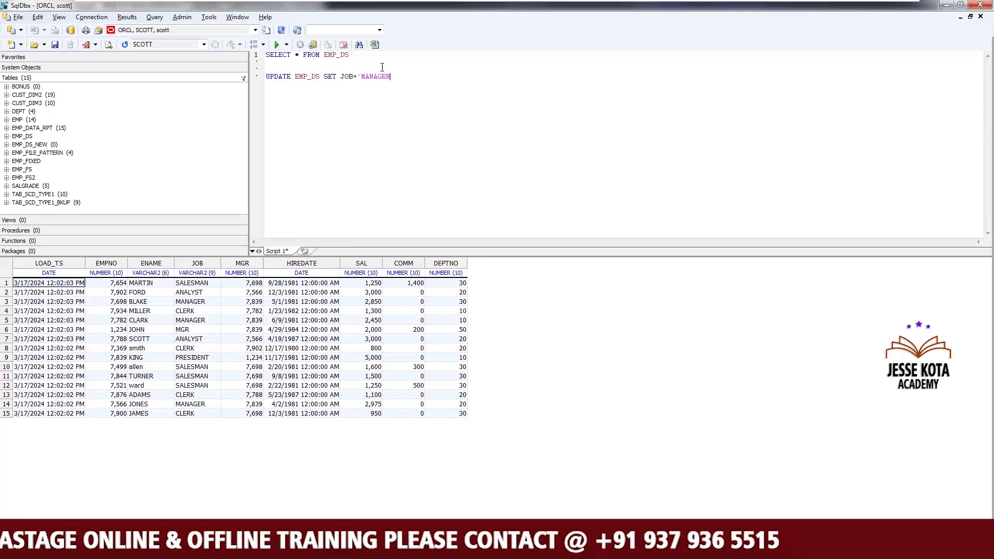
type("' WHERE")
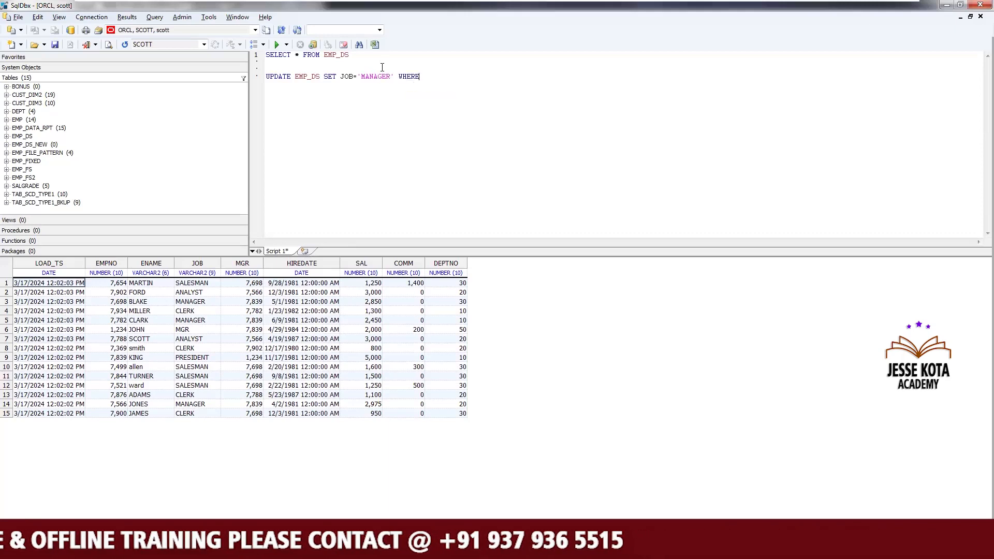
type(" JOB")
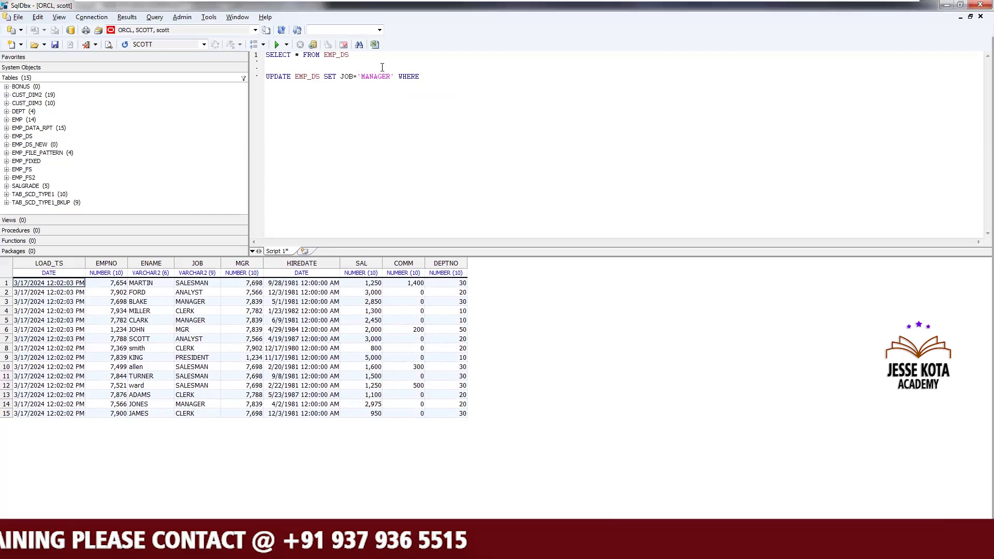
type("='MGR';")
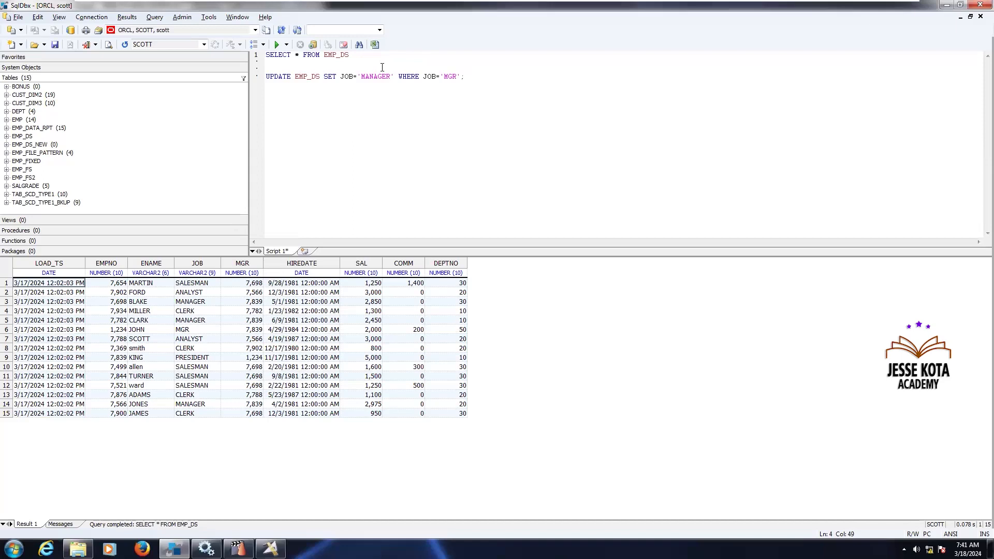
key("shift+Home")
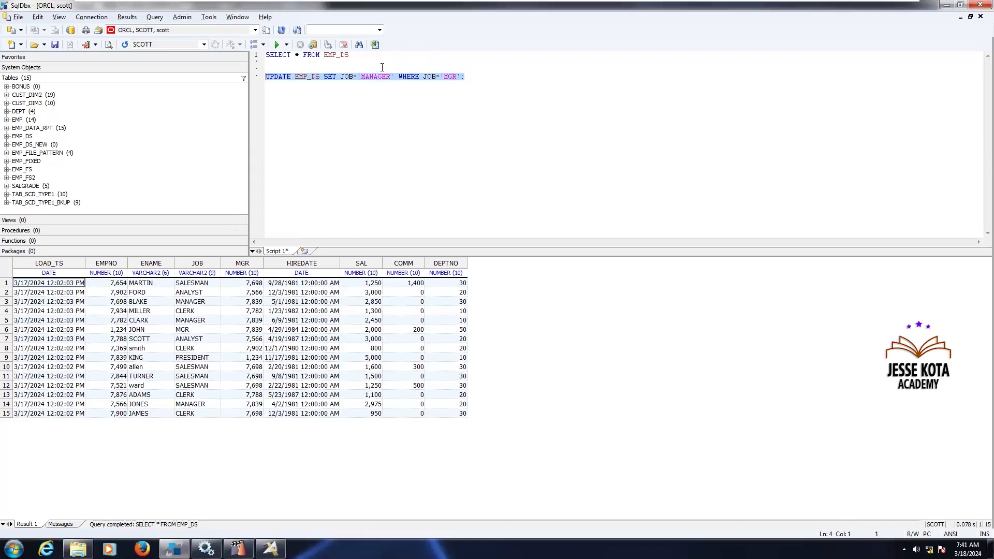
left_click(278, 45)
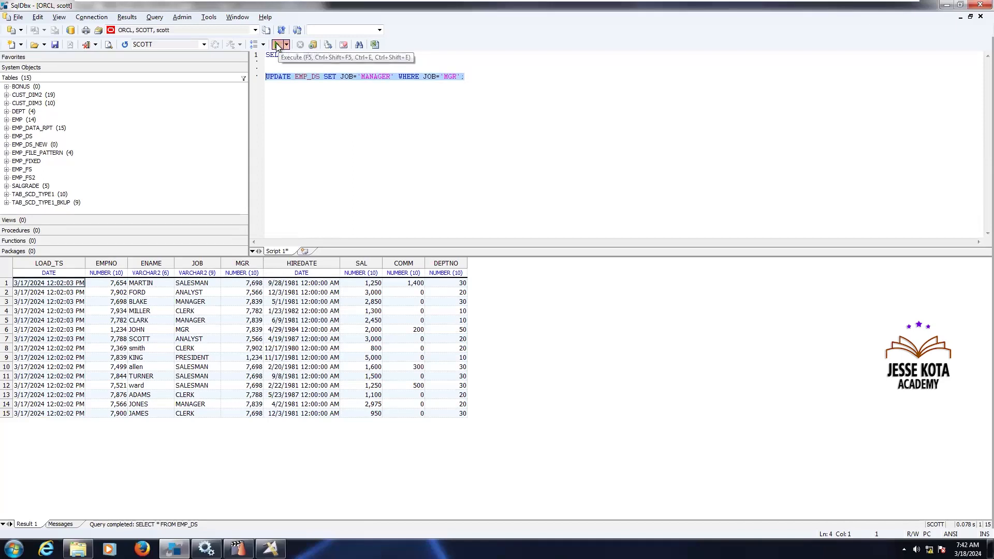
Add a COMMIT; statement below the update and execute it on its own
left_click(479, 80)
type("COMMIT;")
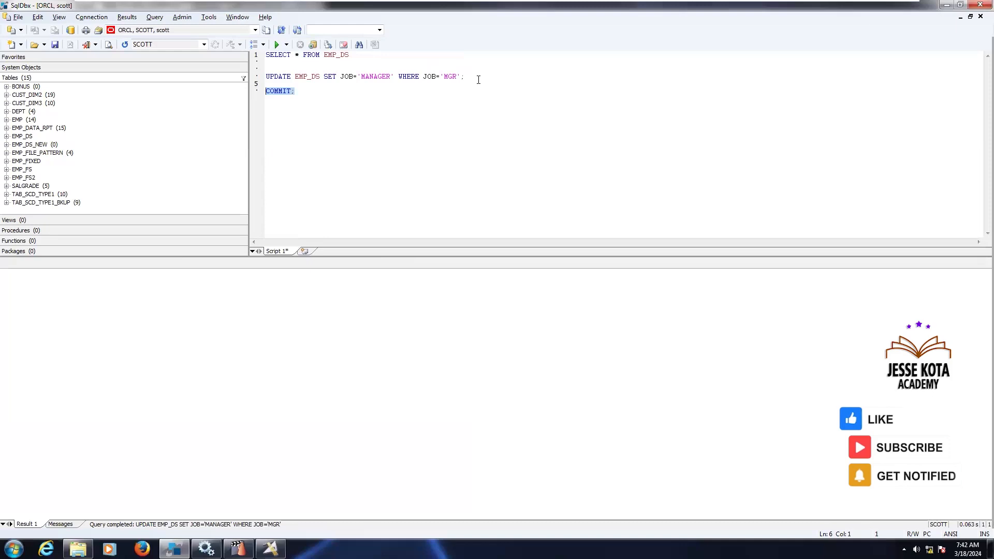
left_click(279, 46)
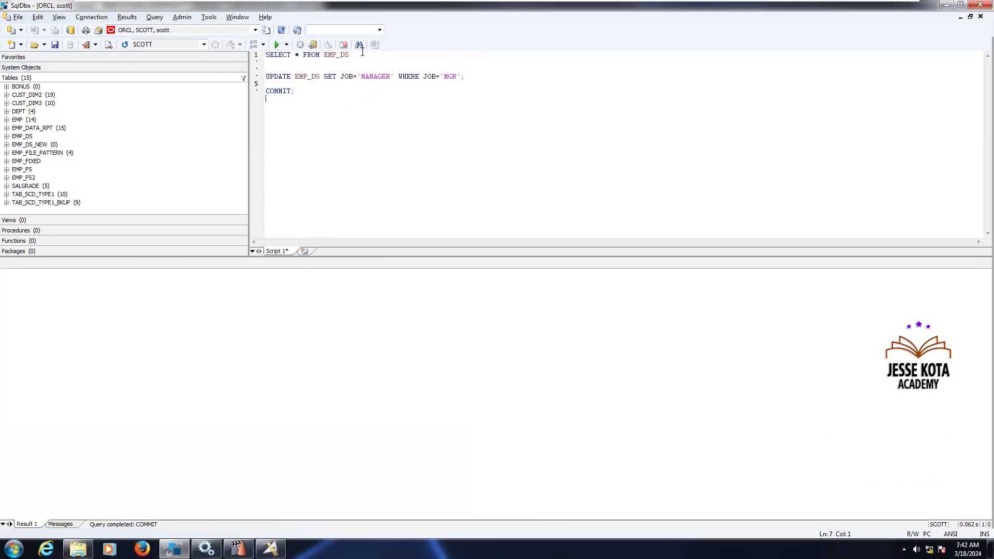
Rerun the SELECT * FROM EMP_DS query and check the JOB value in result row 6
left_click(277, 45)
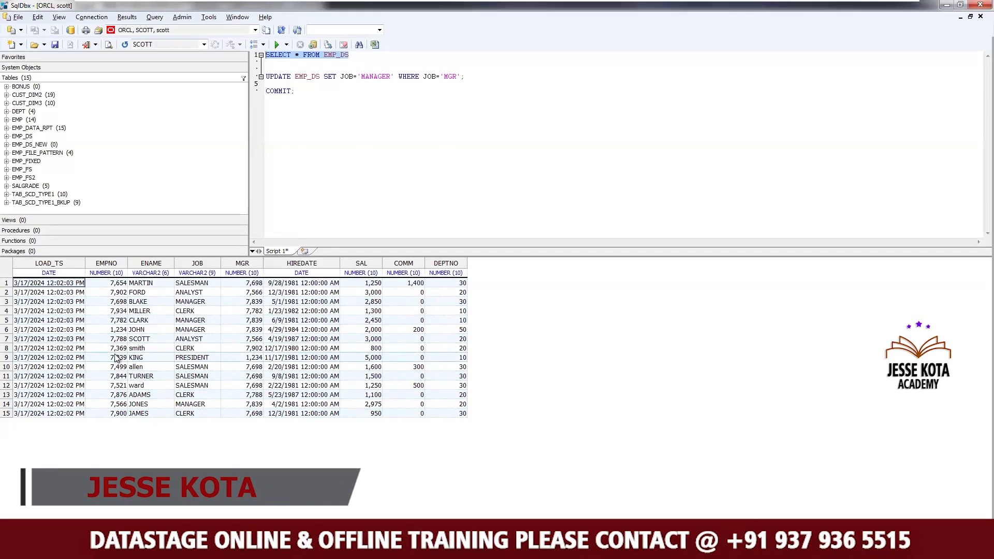
left_click(118, 330)
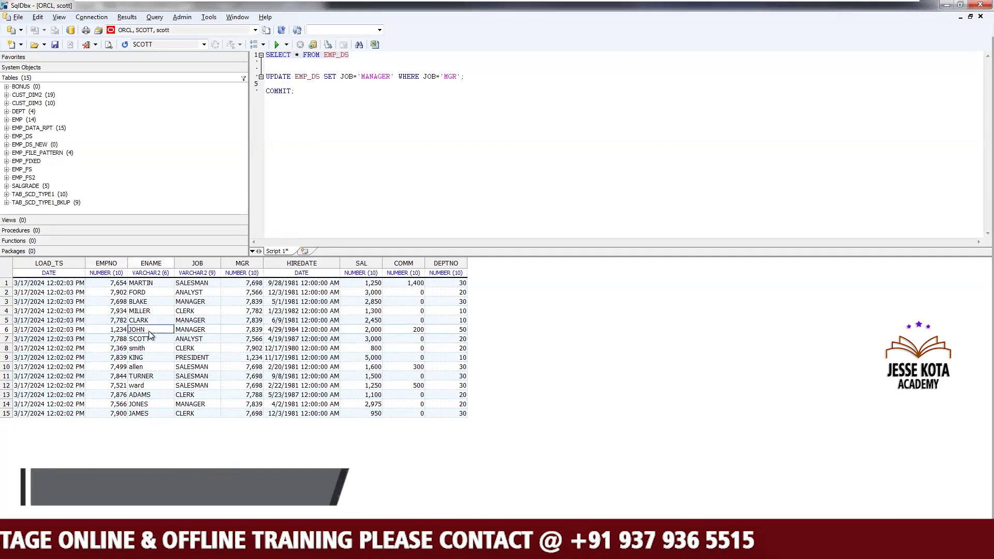
left_click(183, 332)
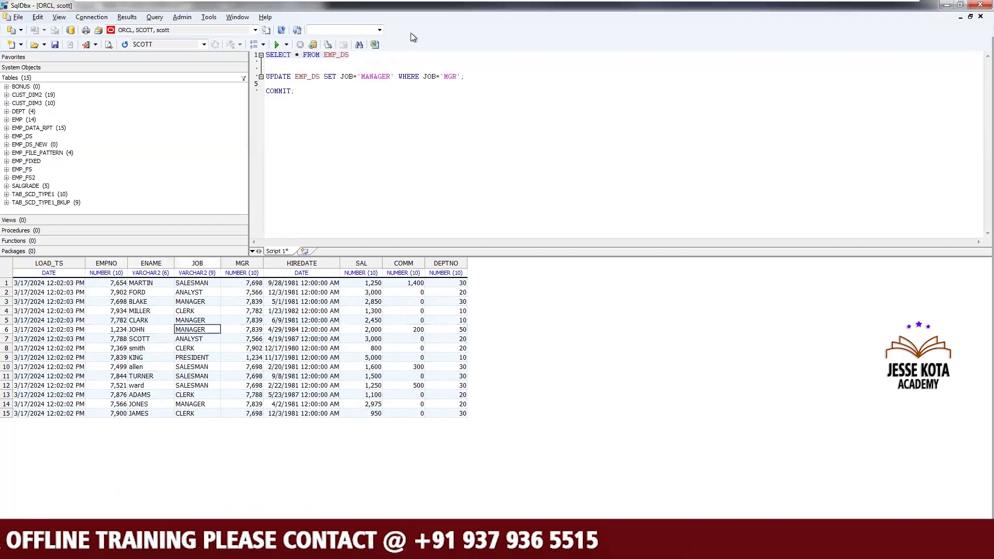
Add the query SELECT DISTINCT JOB FROM EMP_DS below the commit and execute only that query
left_click(342, 109)
key("Return")
key("Return")
key("Return")
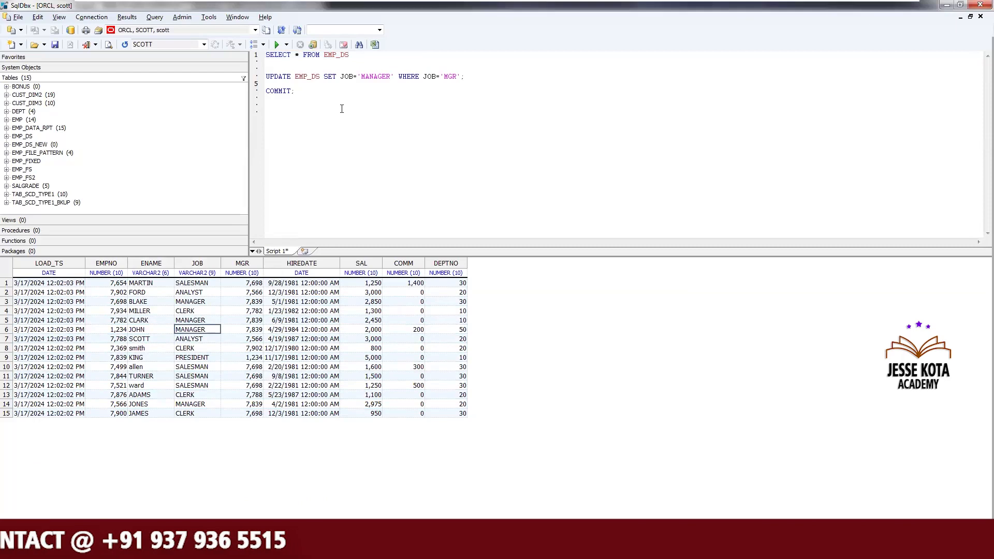
type("SELECT")
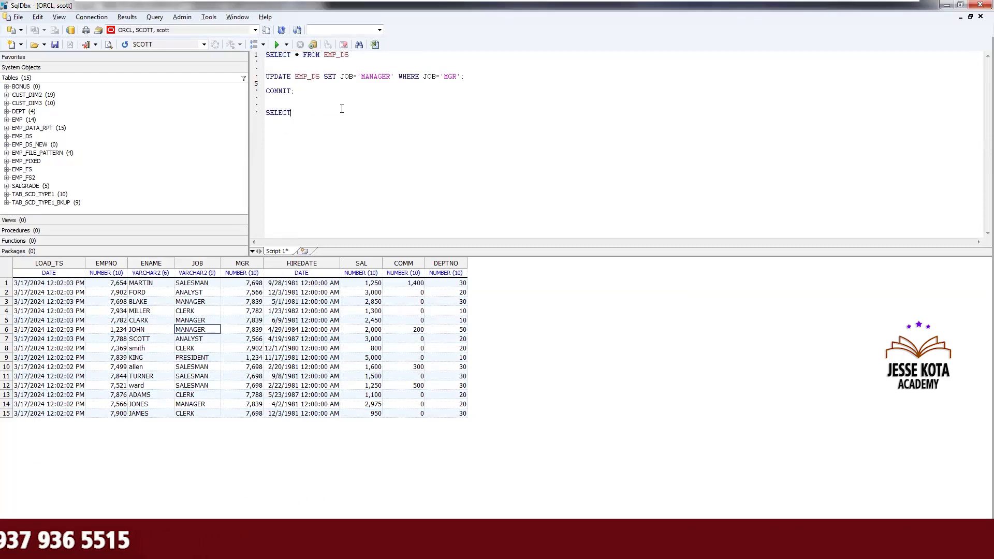
type(" DISTINCT JOB")
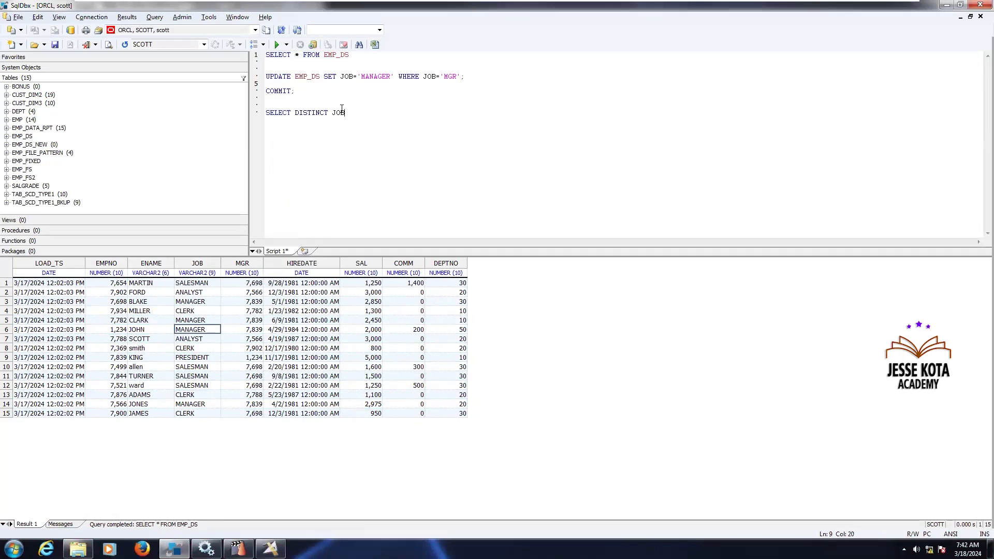
type(" FROM EMP_DS")
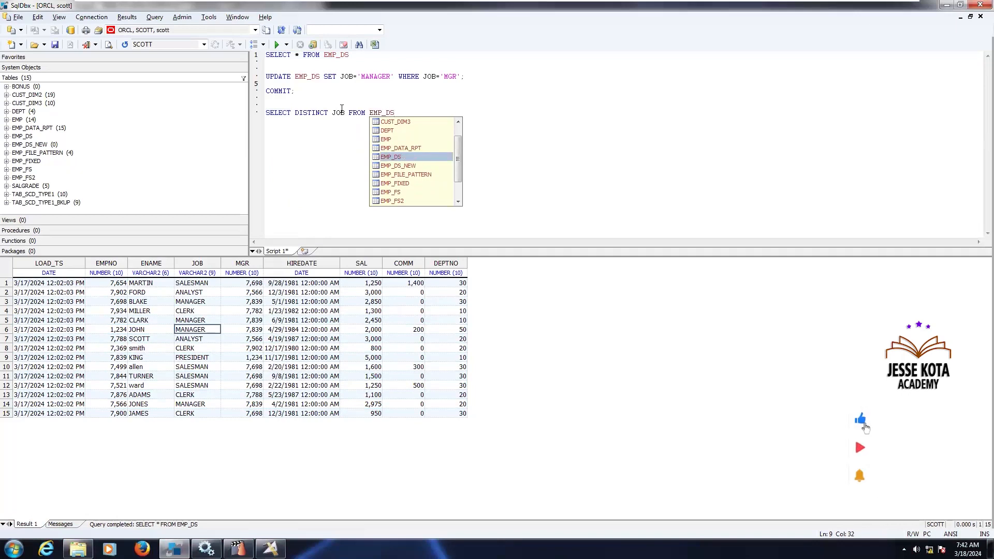
key("Escape")
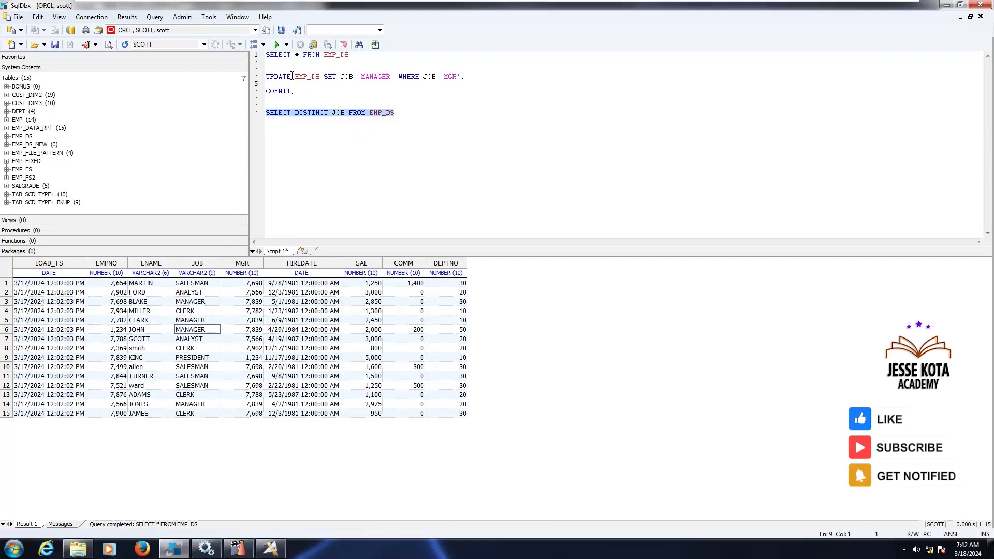
left_click(277, 45)
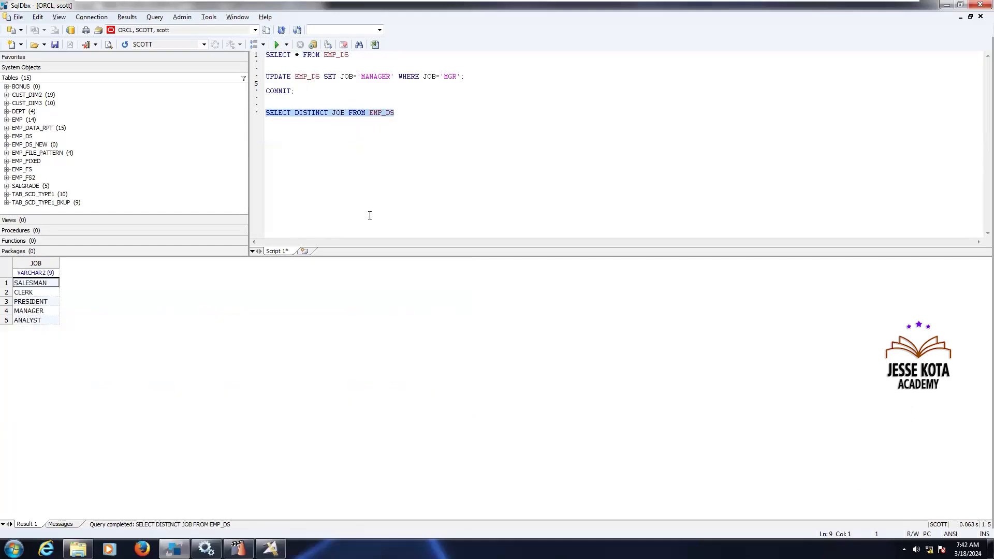
Copy all five distinct JOB values from the results into the Feb_Notes Notepad file, below the line of city names
left_click(44, 291)
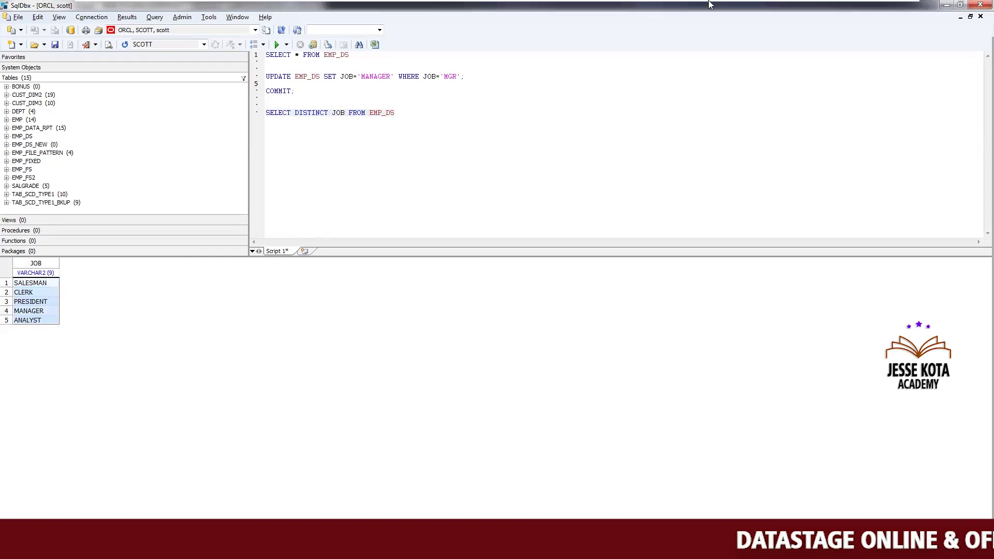
mouse_move(709, 4)
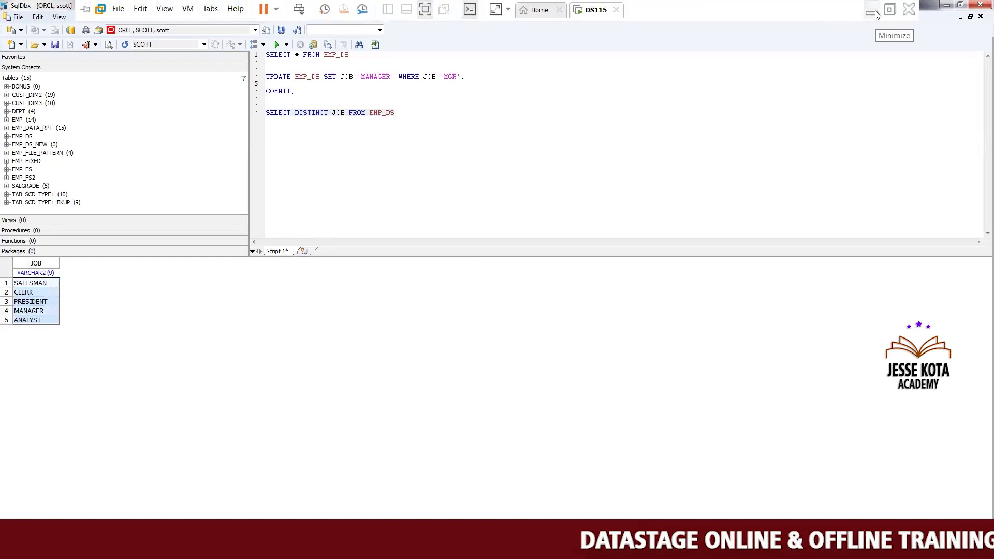
left_click(874, 14)
key("Return")
key("Return")
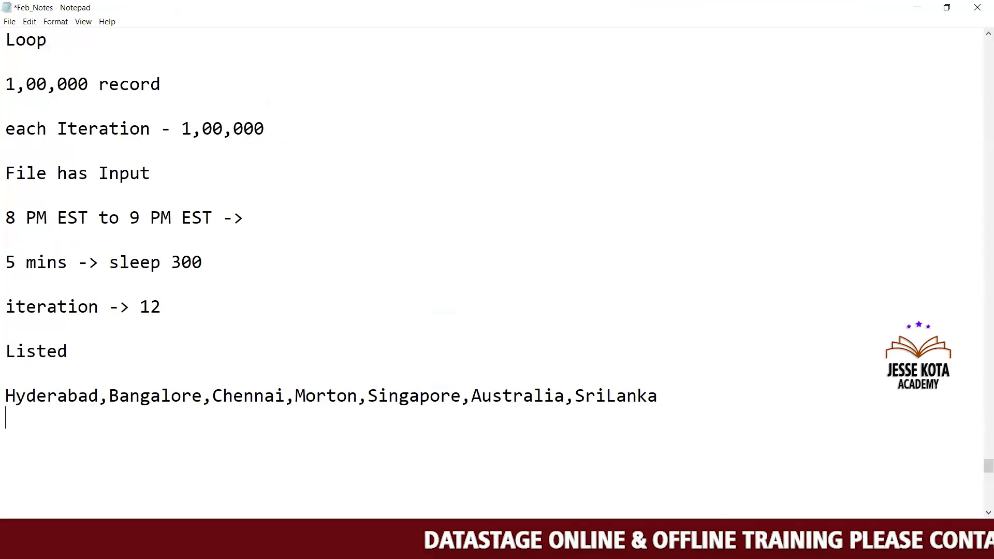
type("SALESMAN CLERK PRESIDENT MANAGER ANALYST")
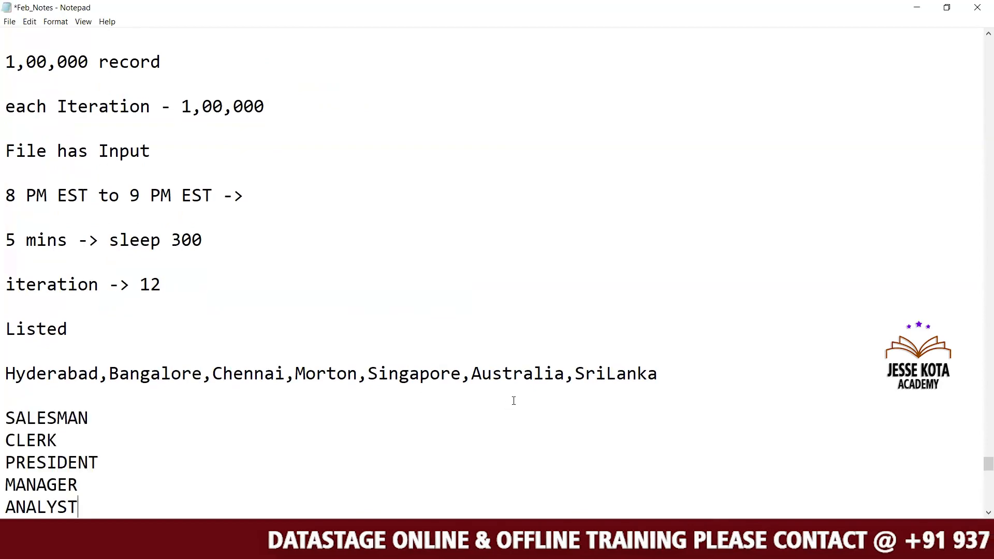
Join the copied job values into the line SALESMAN,CLERK,PRESIDENT,MANAGER,ANALYST and switch back to SqlDbx in the DS115 virtual machine
key("Return")
key("Return")
key("Return")
left_click(110, 349)
type(",")
key("Delete")
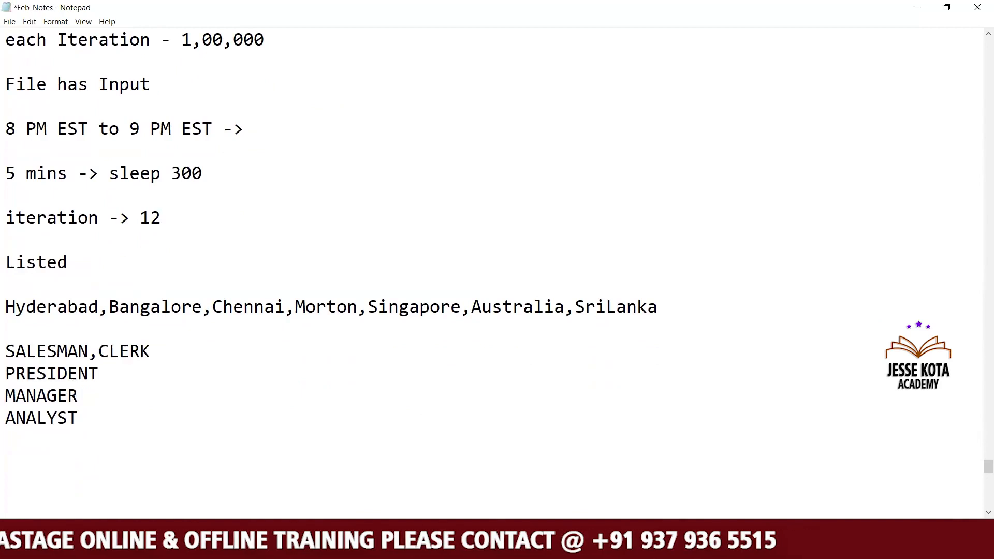
key("End")
type(",")
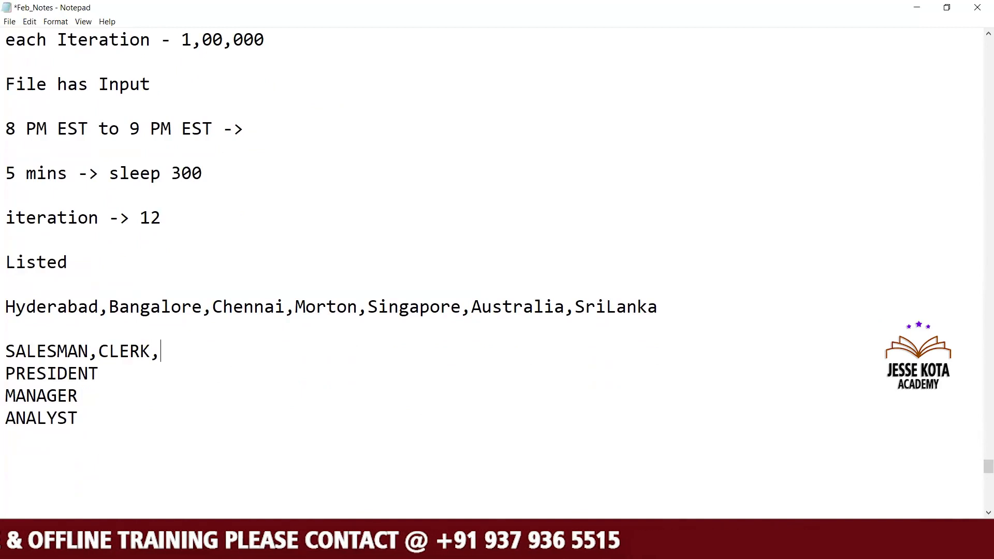
key("Delete")
key("End")
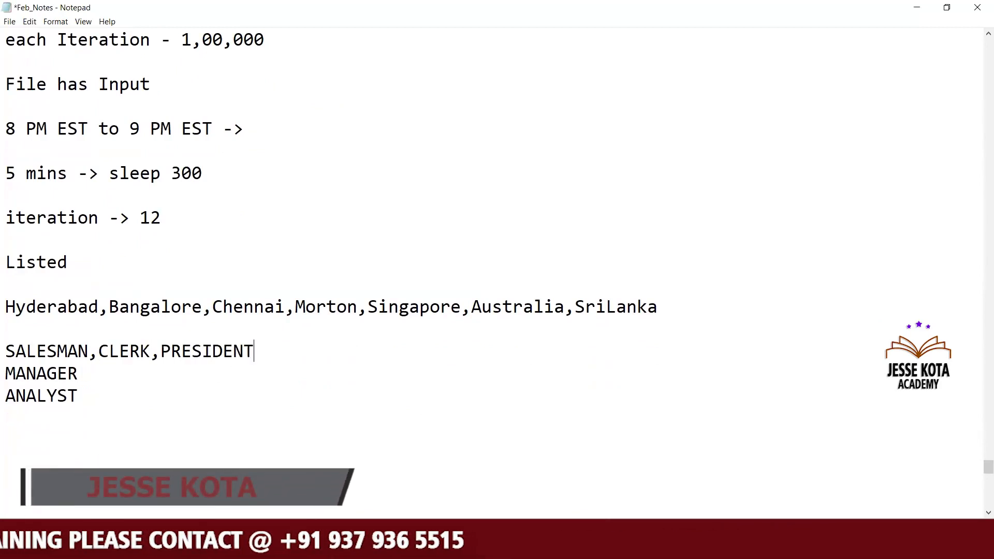
type(",")
key("Delete")
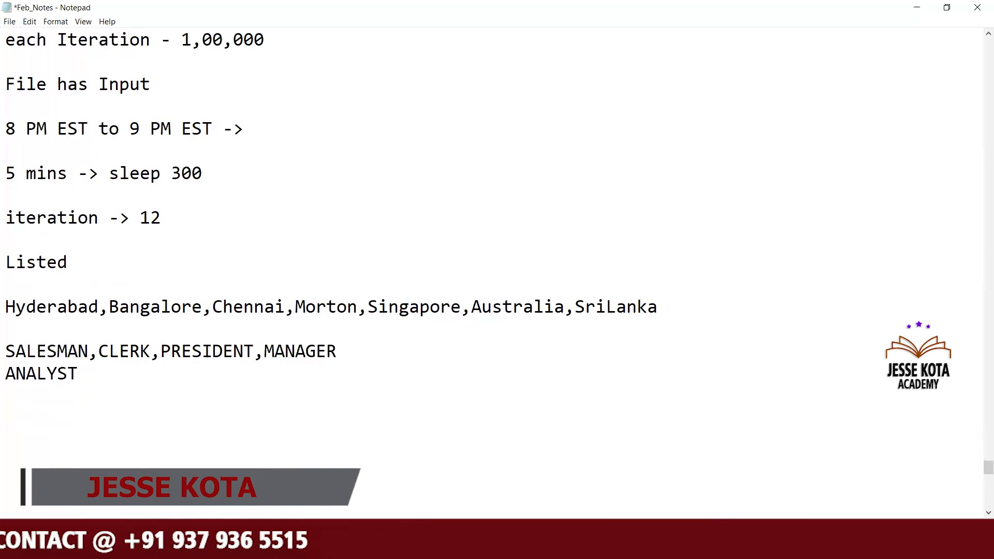
key("End")
type(",")
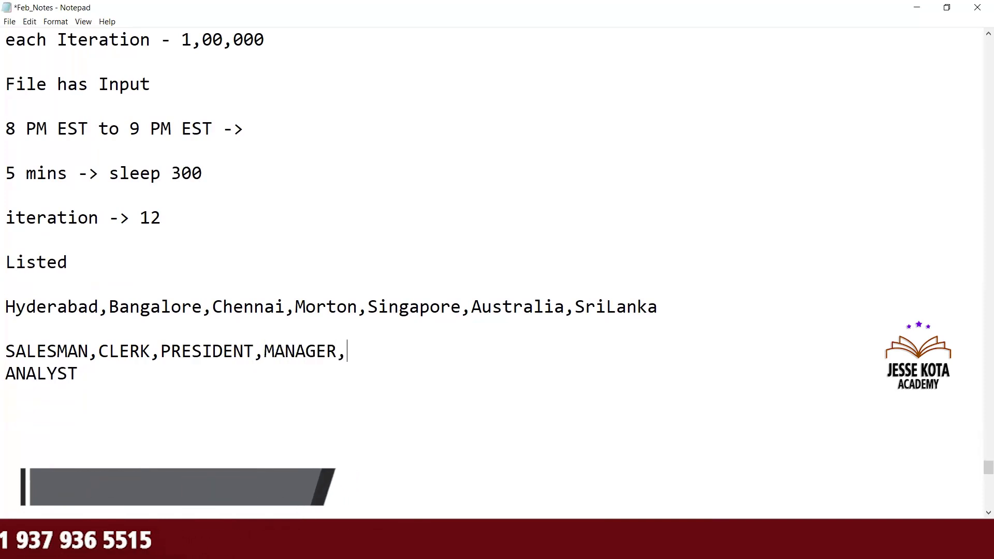
key("Delete")
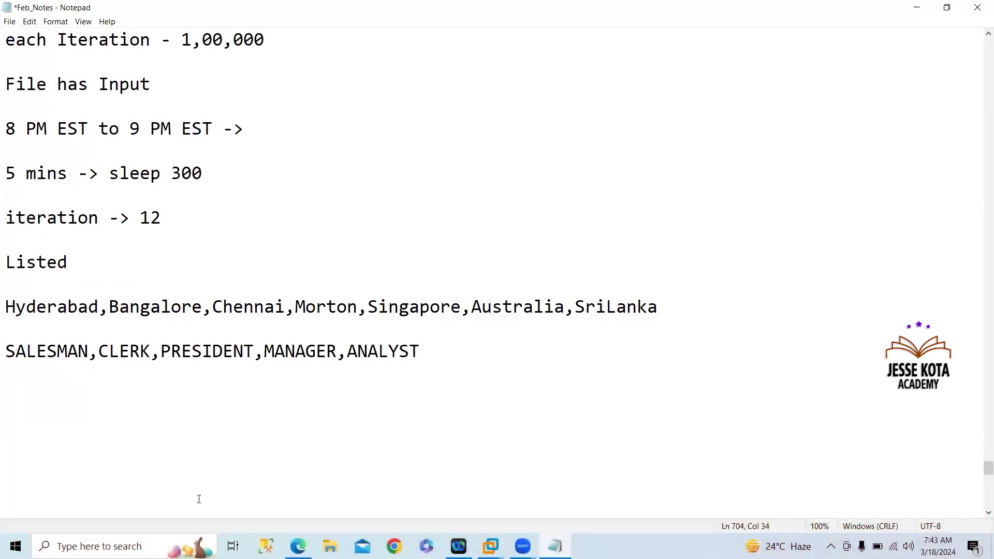
mouse_move(491, 546)
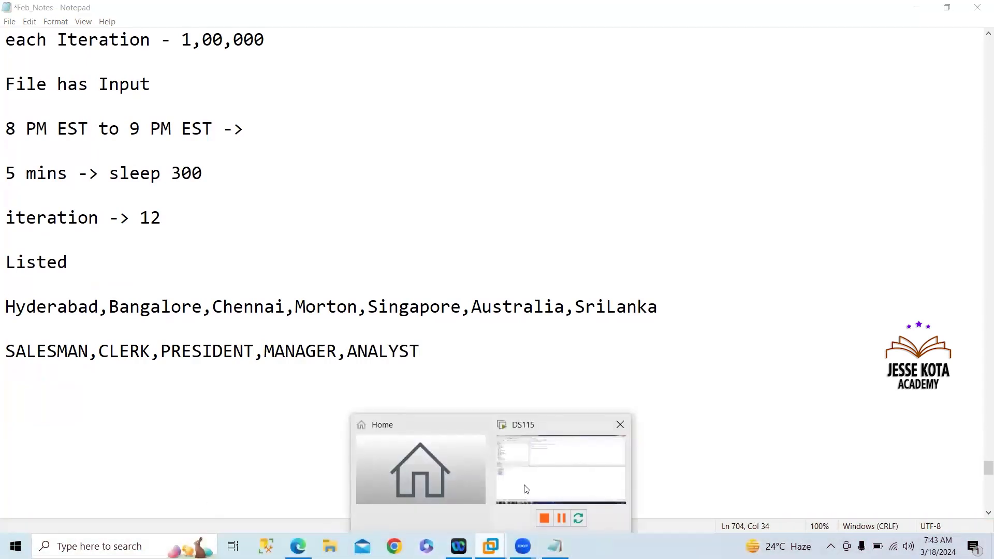
left_click(526, 482)
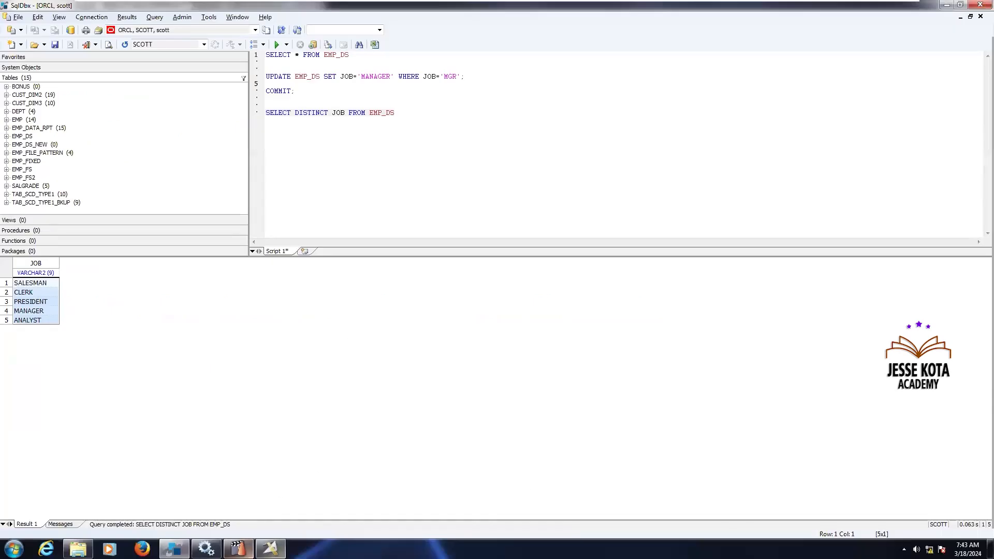
Switch to DataStage Designer, close the Exe66_Job_Sequence_Listed_Loop sequence, and widen the repository pane and its Name column
key("alt+Tab")
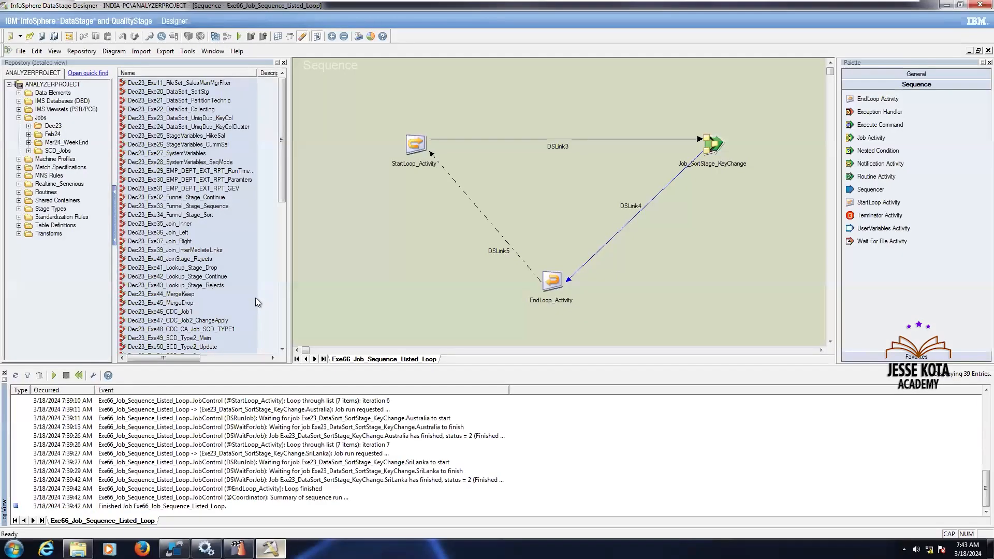
left_click(968, 51)
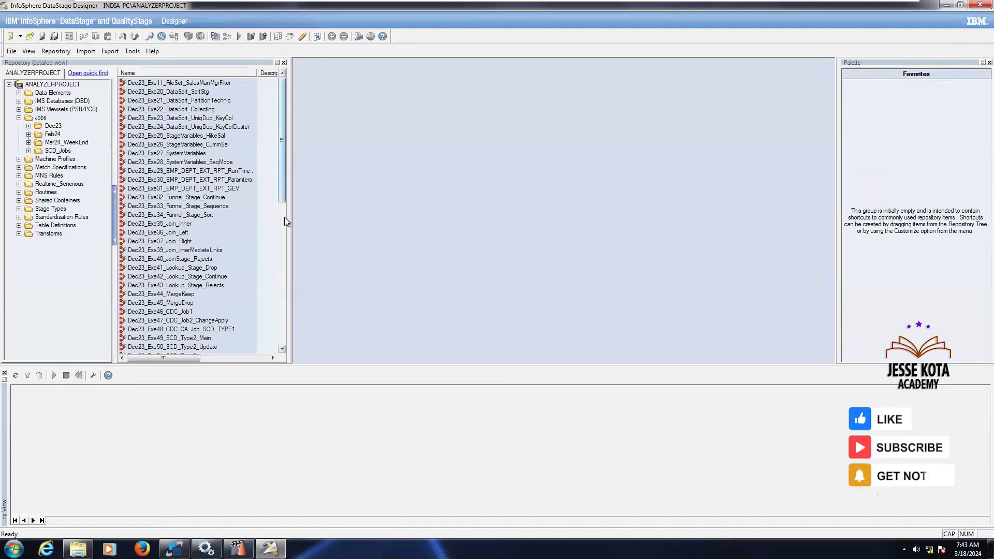
left_click_drag(371, 218, 373, 216)
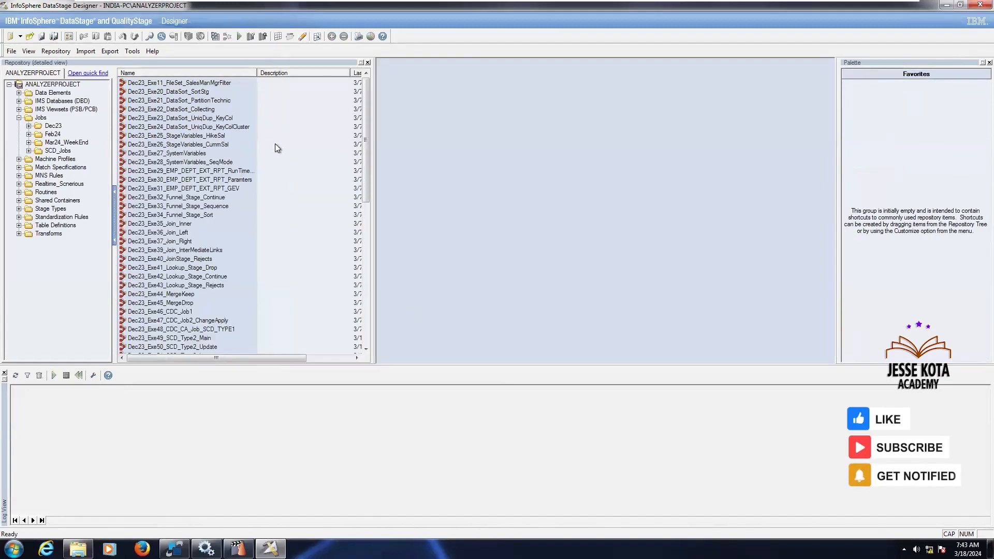
left_click_drag(253, 74, 309, 75)
left_click_drag(365, 198, 365, 109)
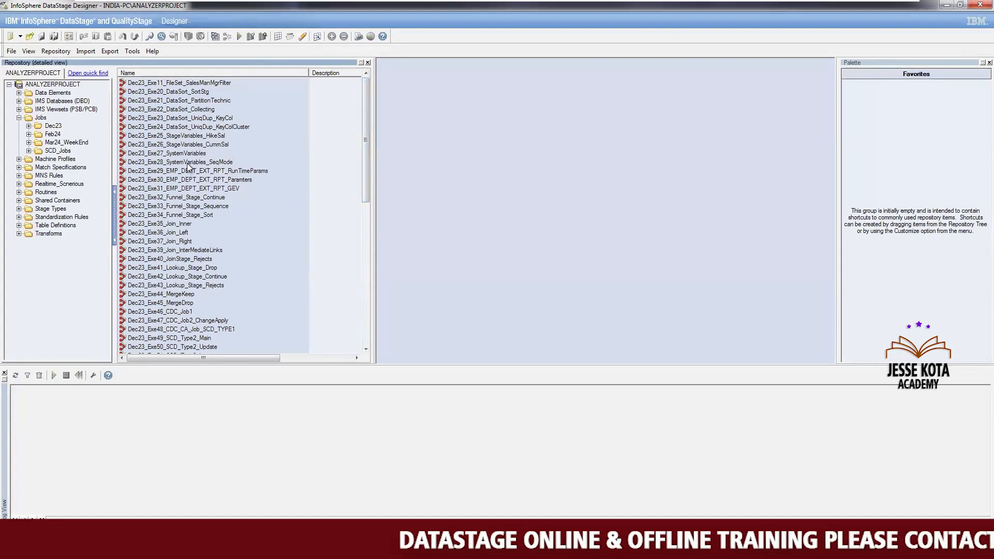
Find the Dec23_Exee1_Sample_Job parallel job in the repository's job list and open it
left_click(188, 188)
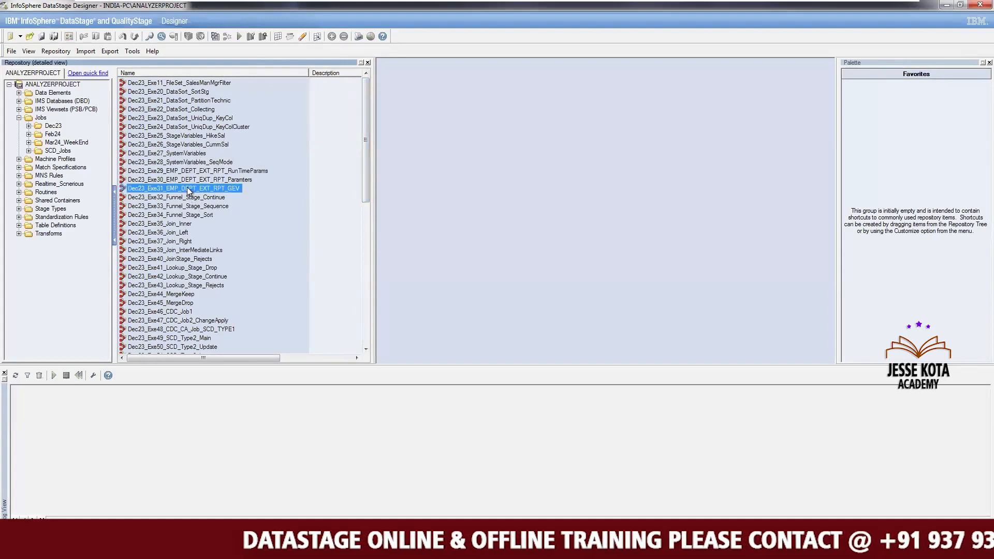
left_click(175, 211)
mouse_move(175, 211)
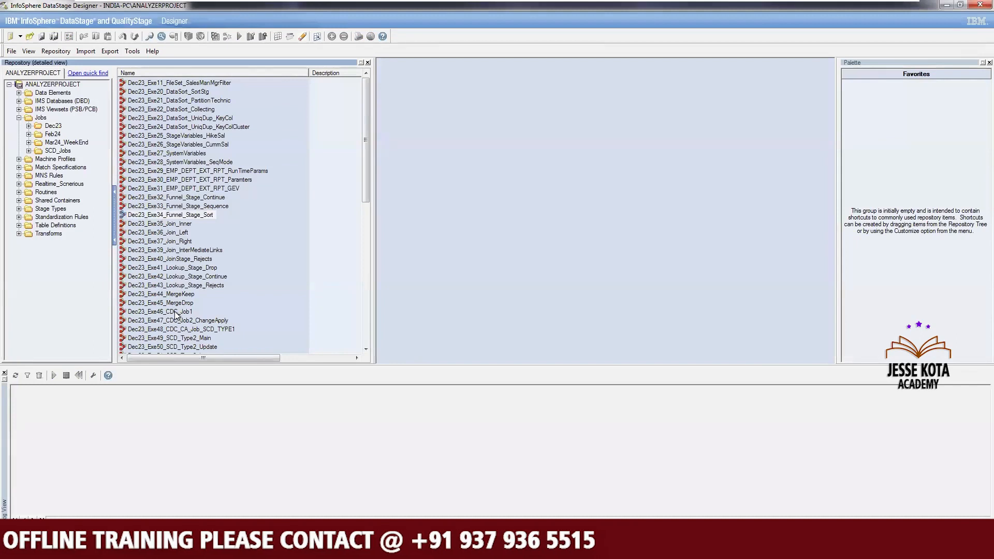
mouse_move(176, 314)
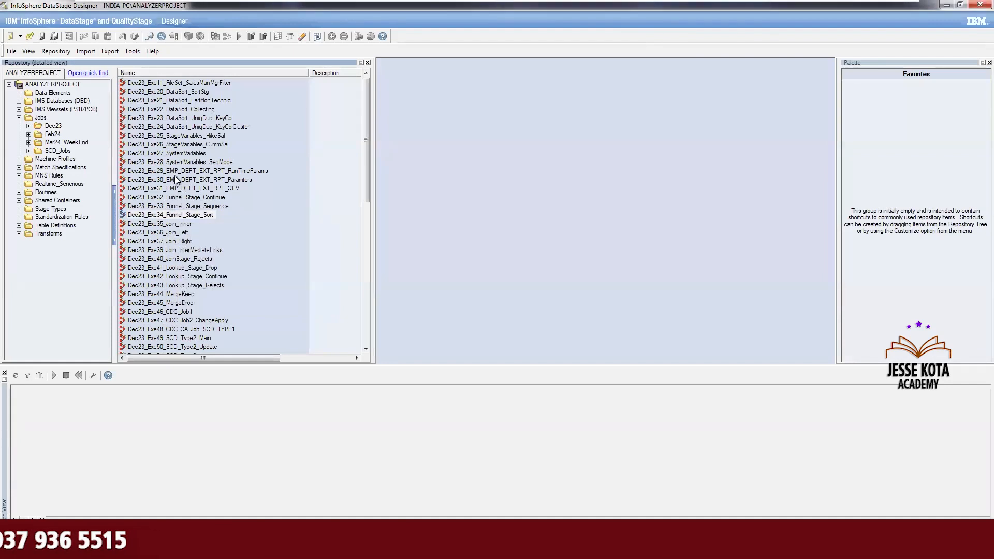
left_click(174, 207)
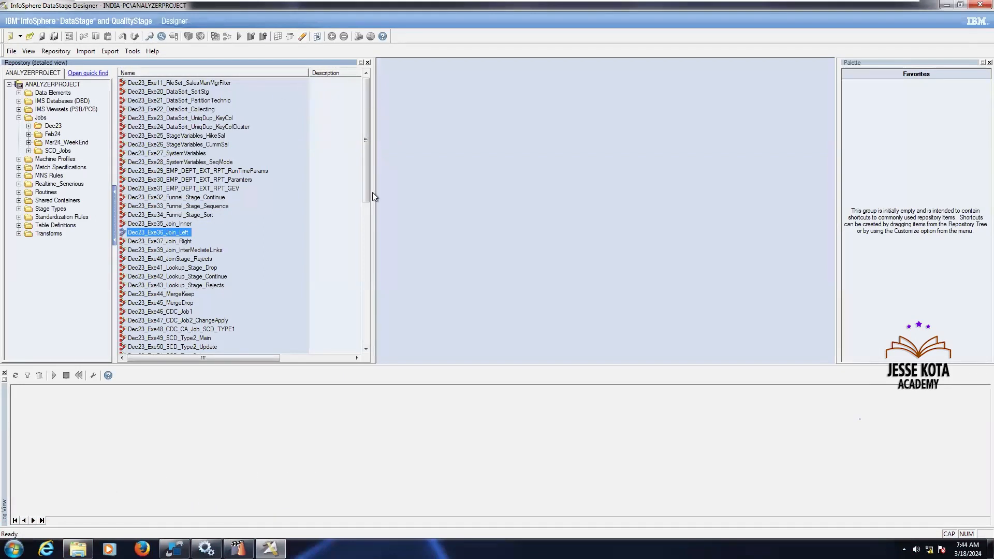
left_click(368, 305)
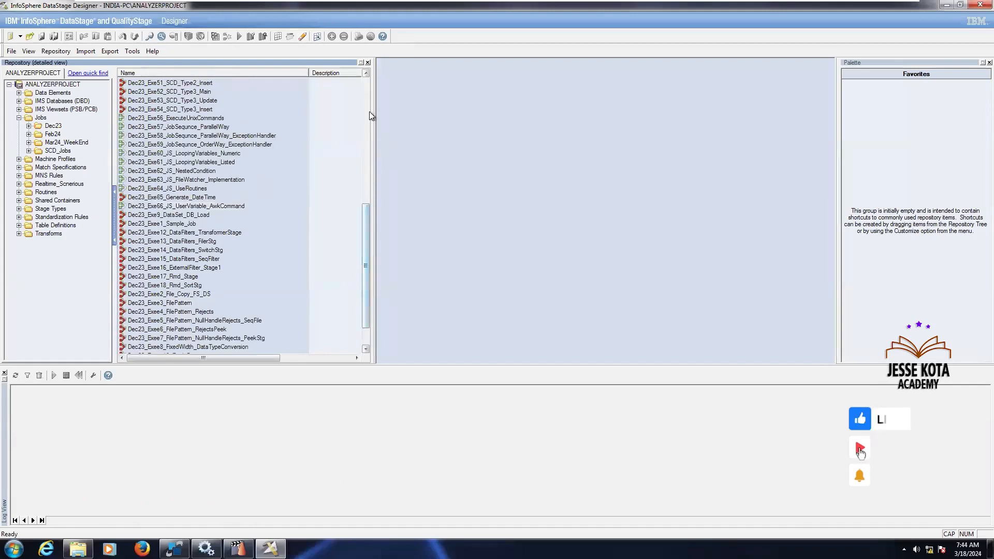
left_click(369, 98)
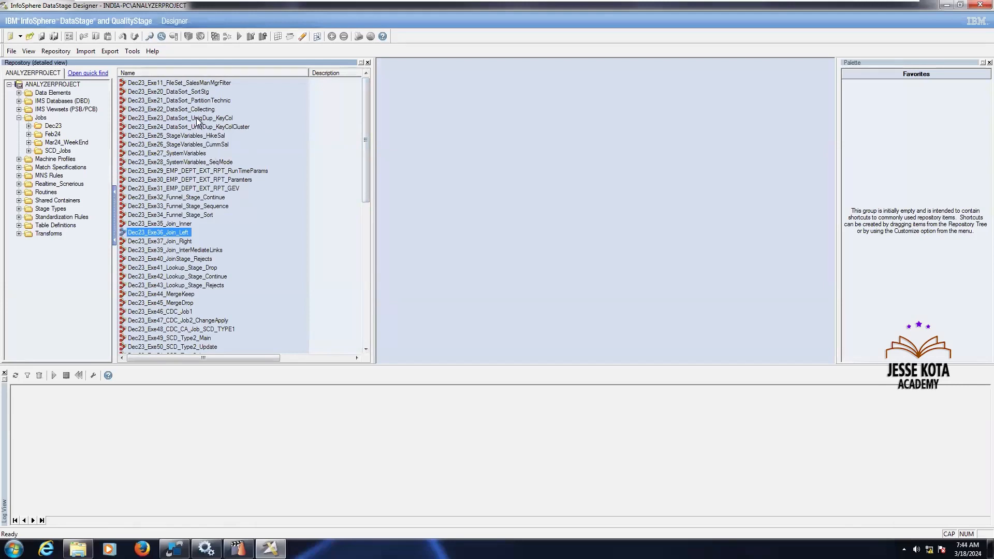
left_click(258, 201)
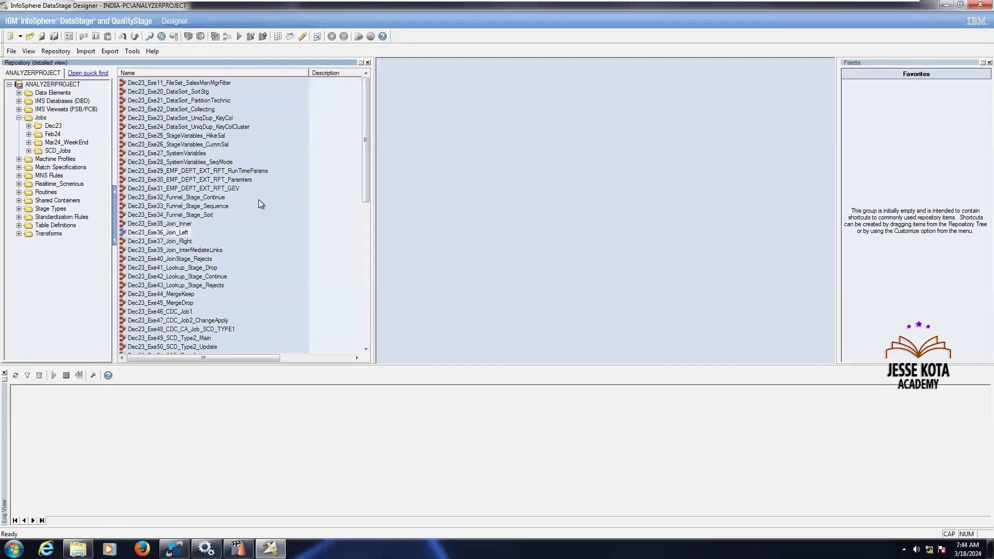
left_click(365, 352)
left_click_drag(365, 352, 365, 352)
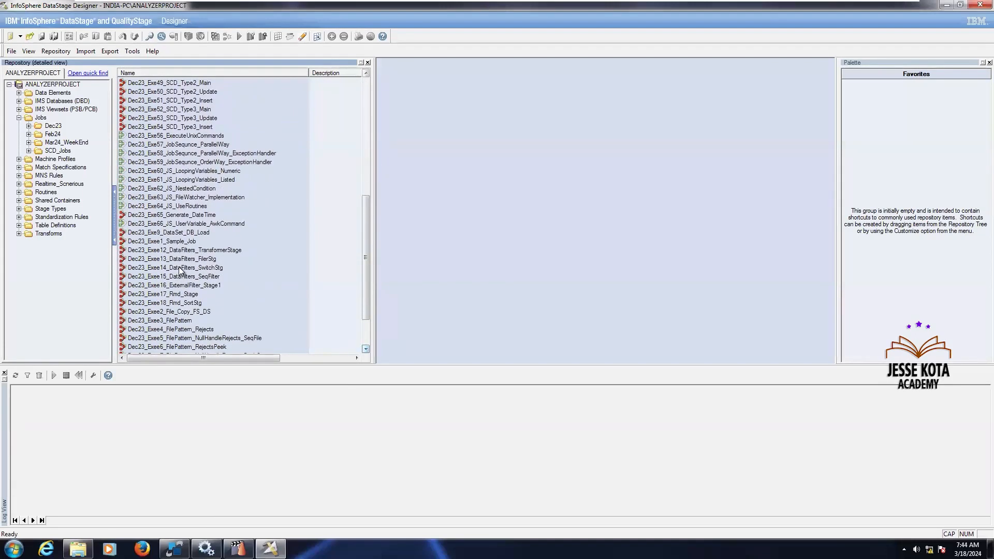
double_click(171, 240)
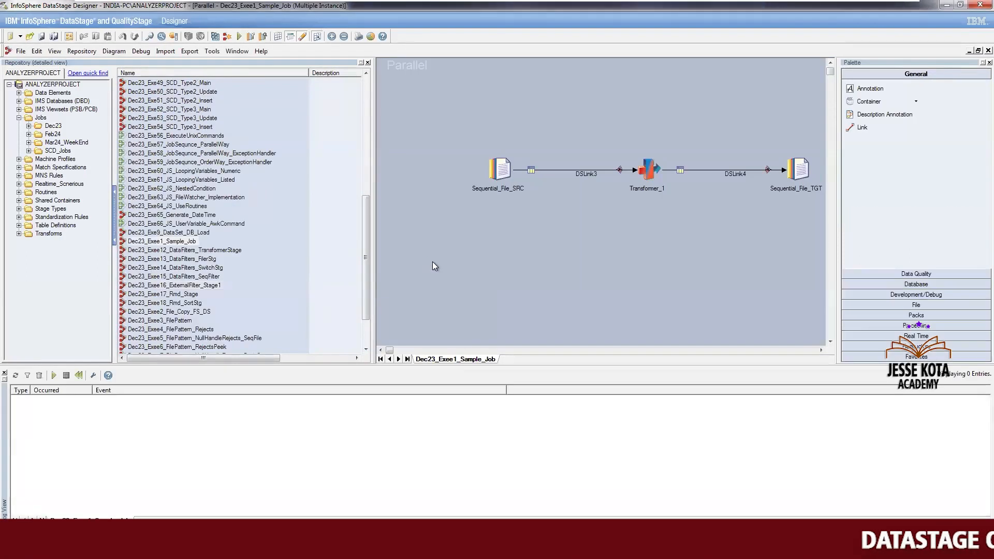
Check the file properties of the Sequential_File_SRC and Sequential_File_TGT stages, leaving both unchanged
double_click(498, 169)
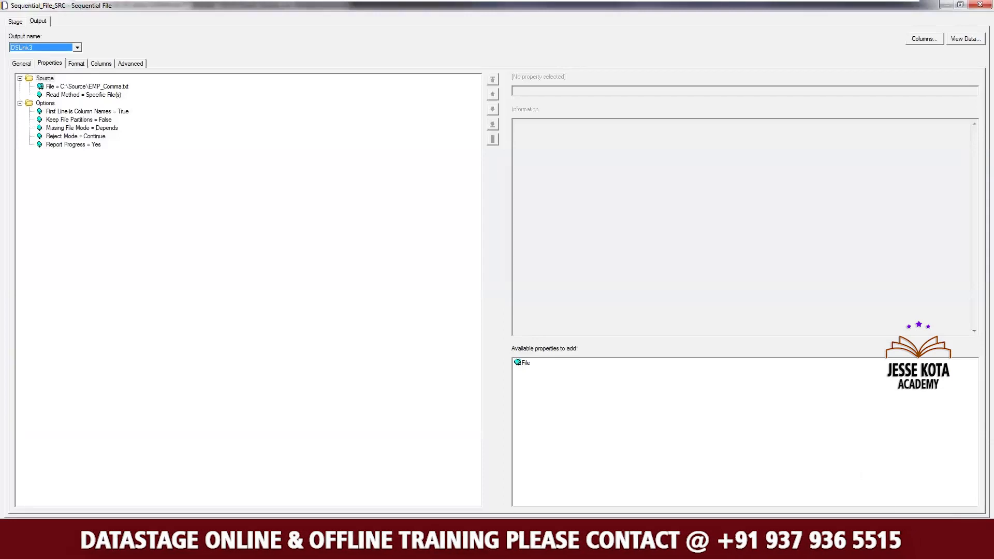
key("Escape")
double_click(796, 169)
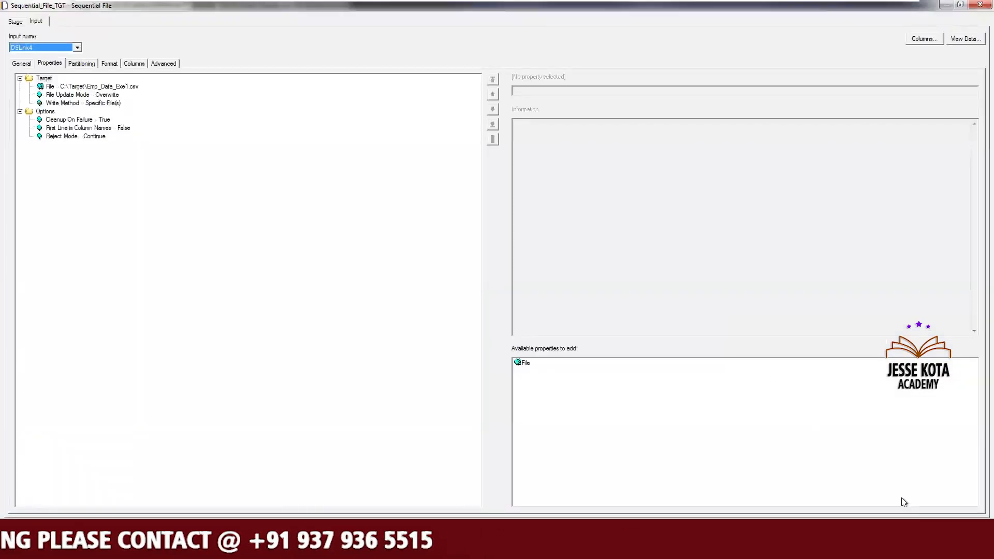
key("Escape")
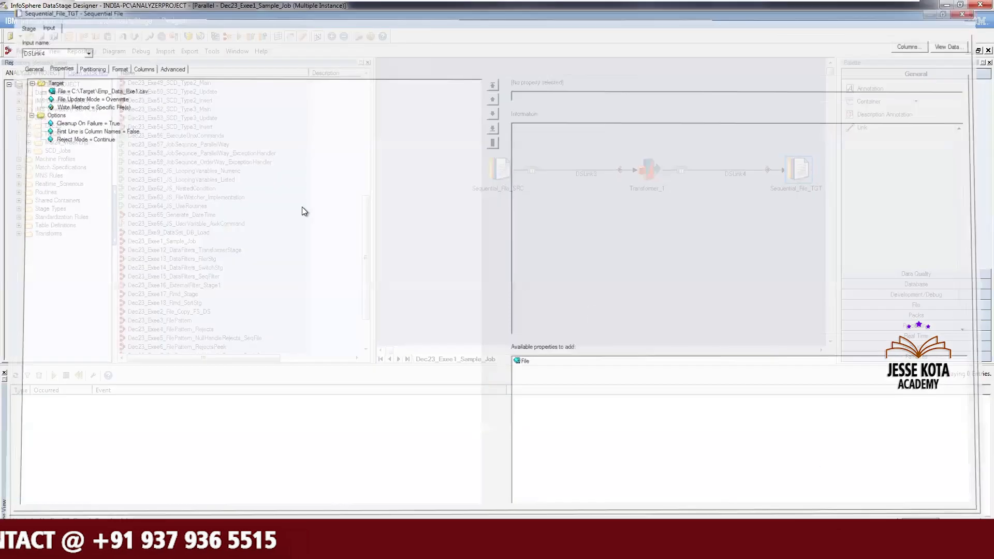
Save a copy of the sample job as Exe67_Distinct_Emp_Jobs in the Jobs\Feb24 folder, checking existing job numbers in DataStage Director
left_click(21, 51)
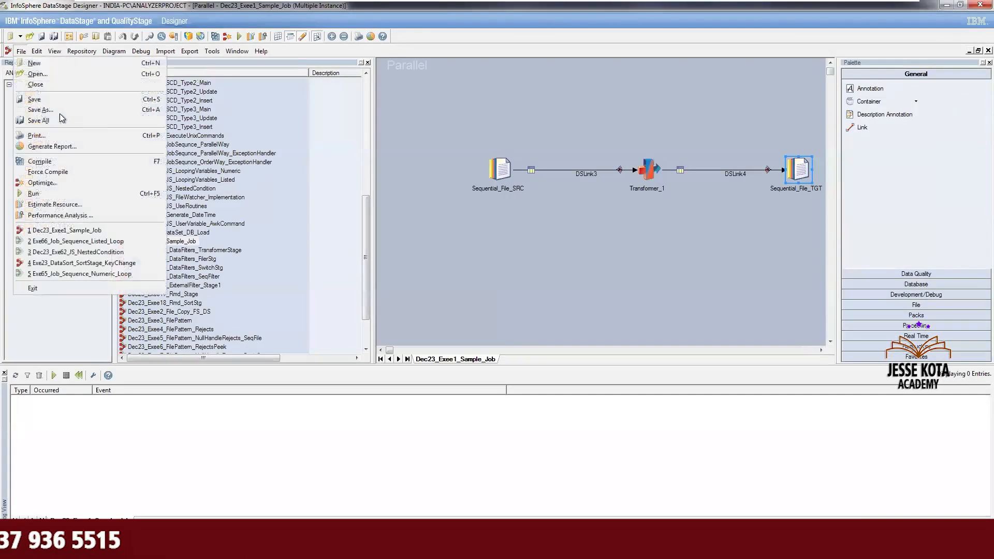
left_click(57, 109)
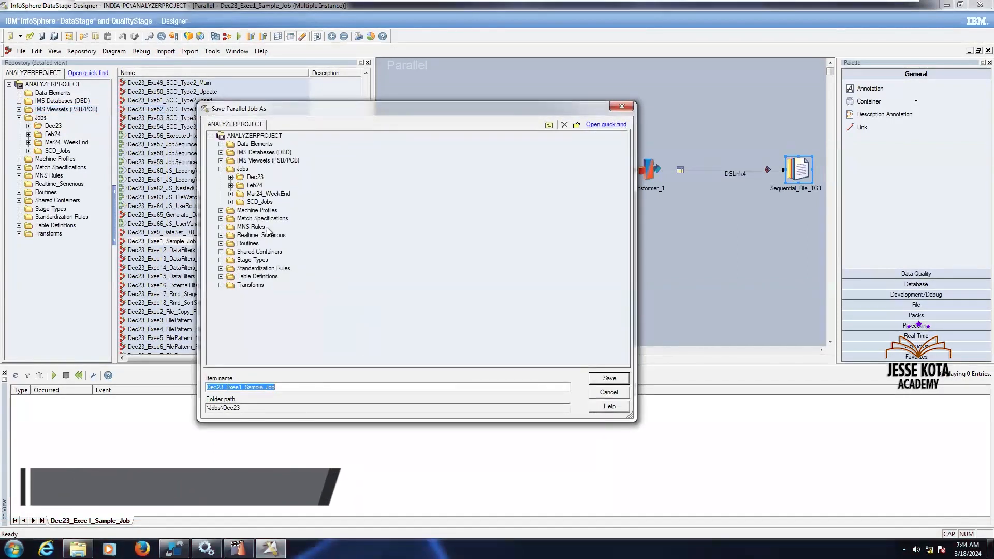
left_click(230, 186)
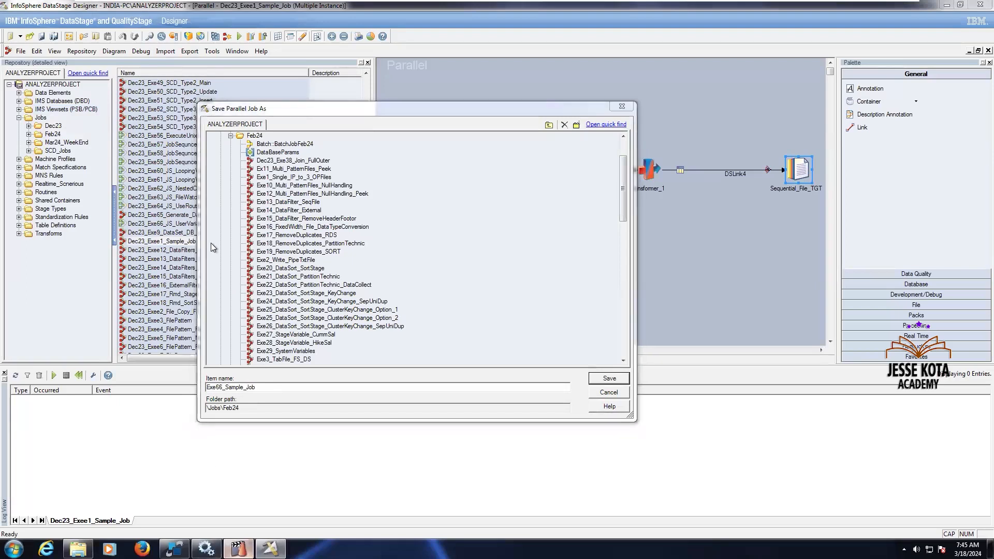
key("alt+Tab")
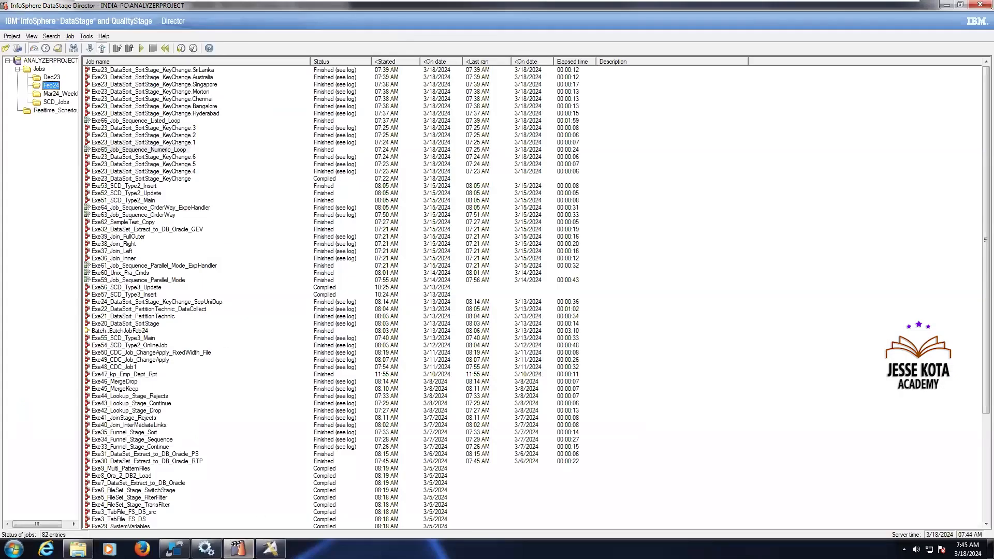
key("alt+Tab")
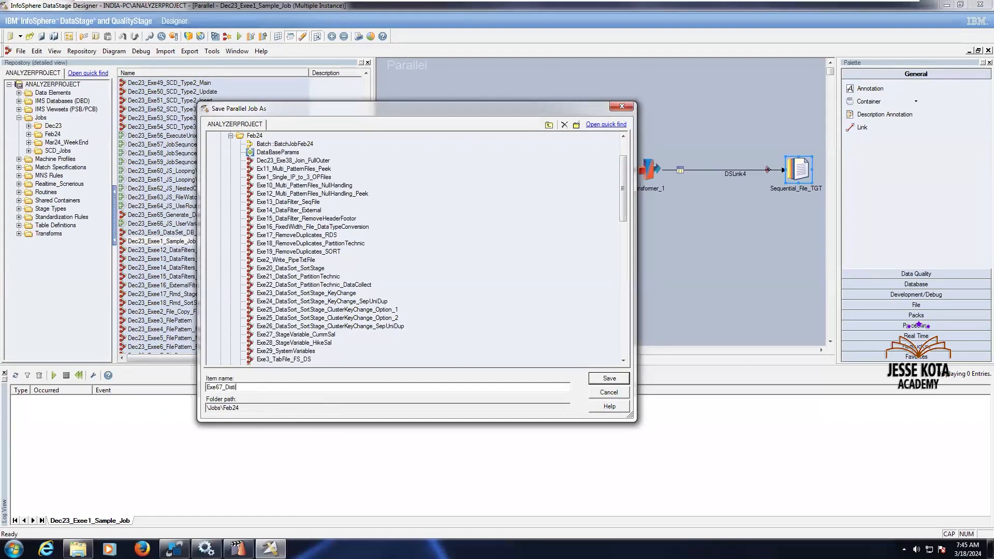
type("_Emp_Jobs")
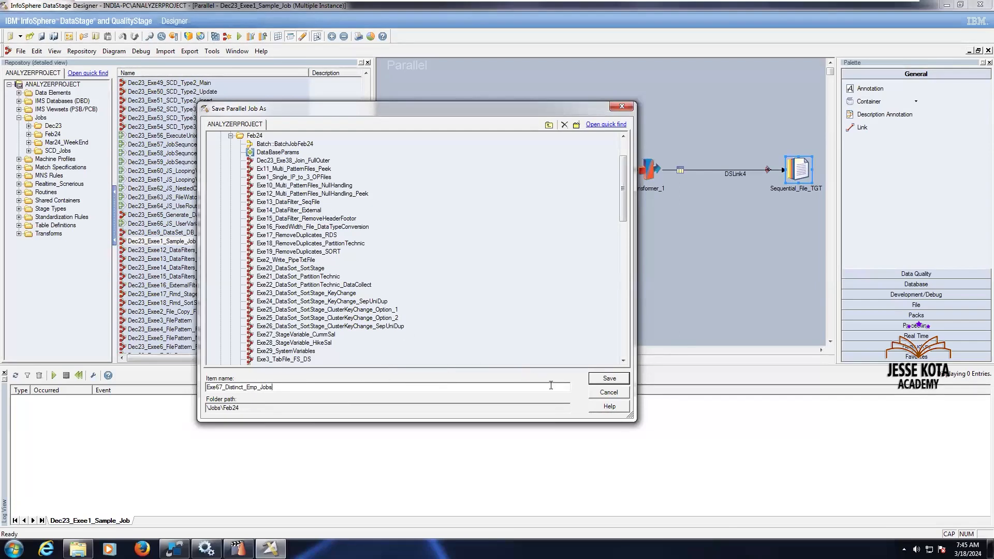
left_click(608, 379)
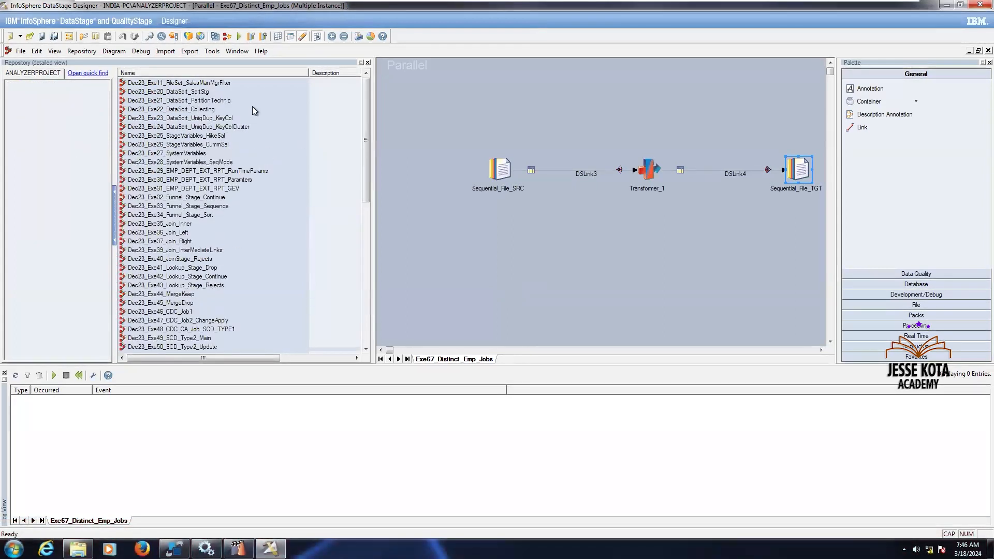
In the job properties, name the string parameter Job_Dest, clear its old prompt text and accept the properties
left_click(69, 37)
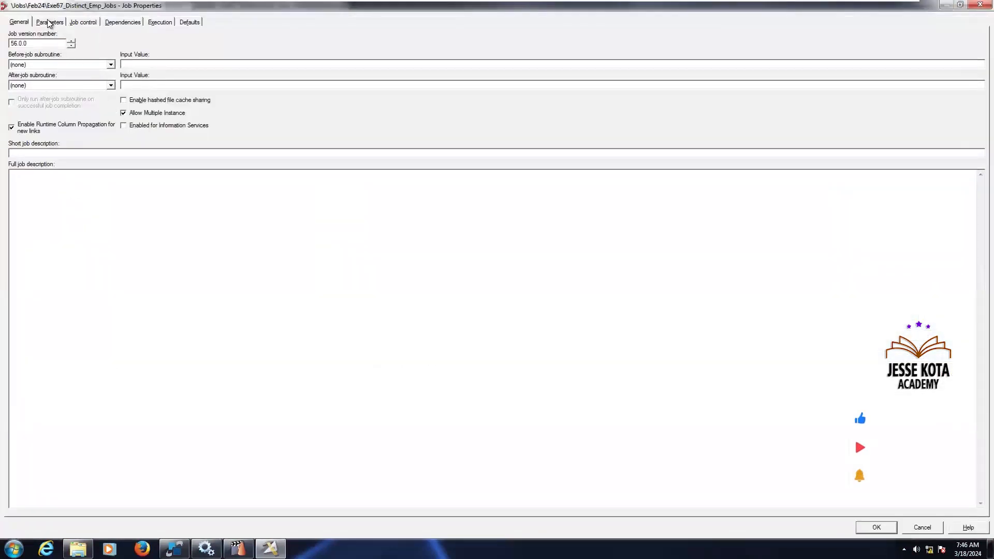
left_click(50, 22)
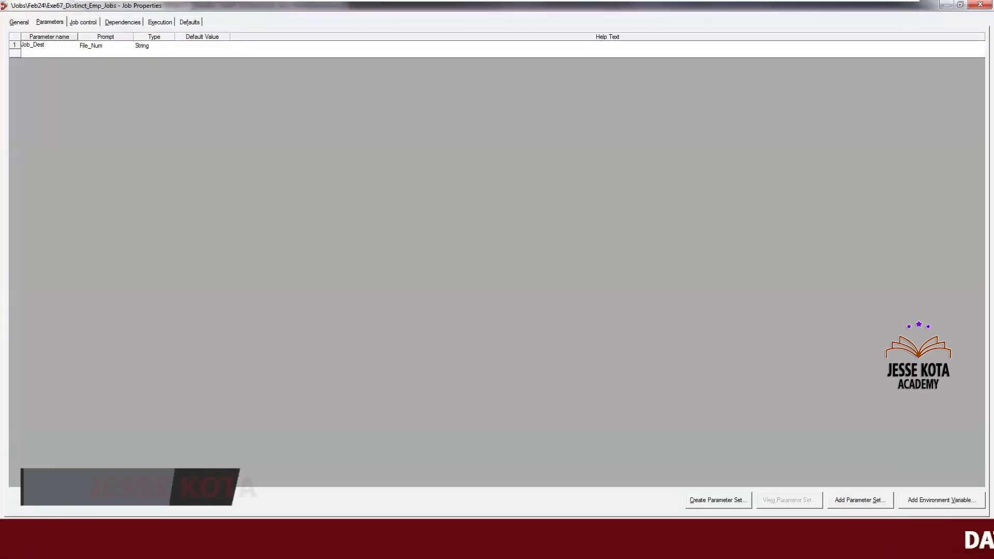
left_click(53, 47)
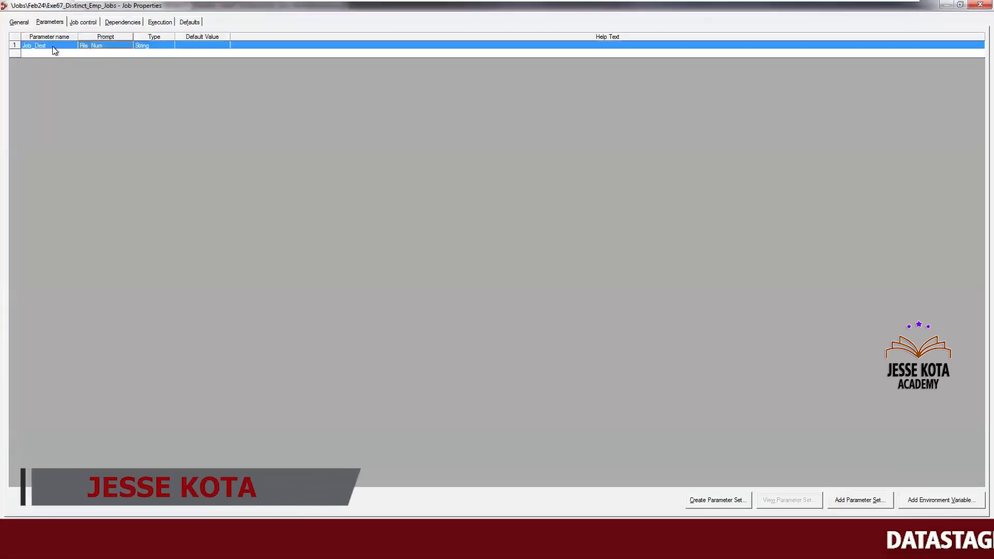
left_click(110, 45)
key("BackSpace")
key("BackSpace")
key("BackSpace")
key("BackSpace")
key("BackSpace")
key("BackSpace")
key("BackSpace")
key("BackSpace")
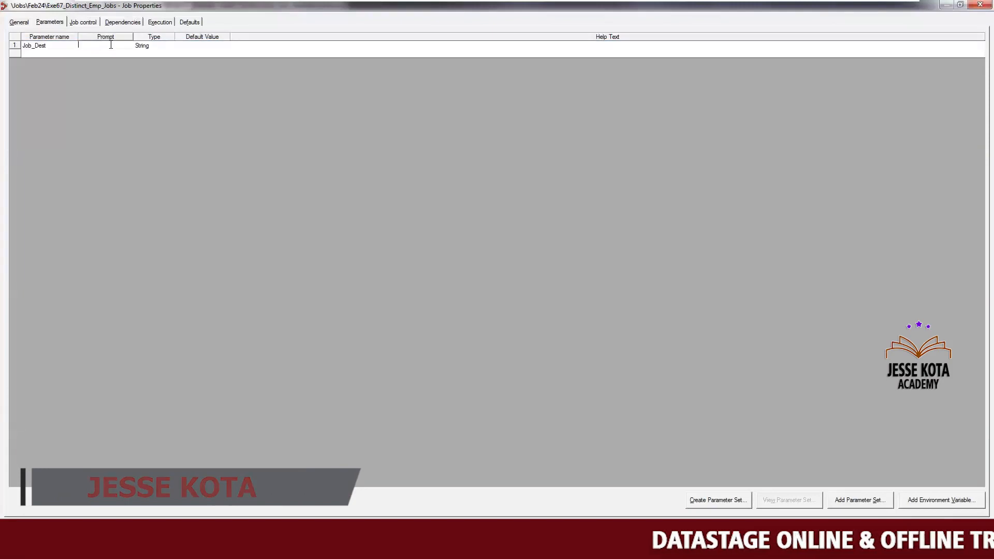
key("Return")
key("Return")
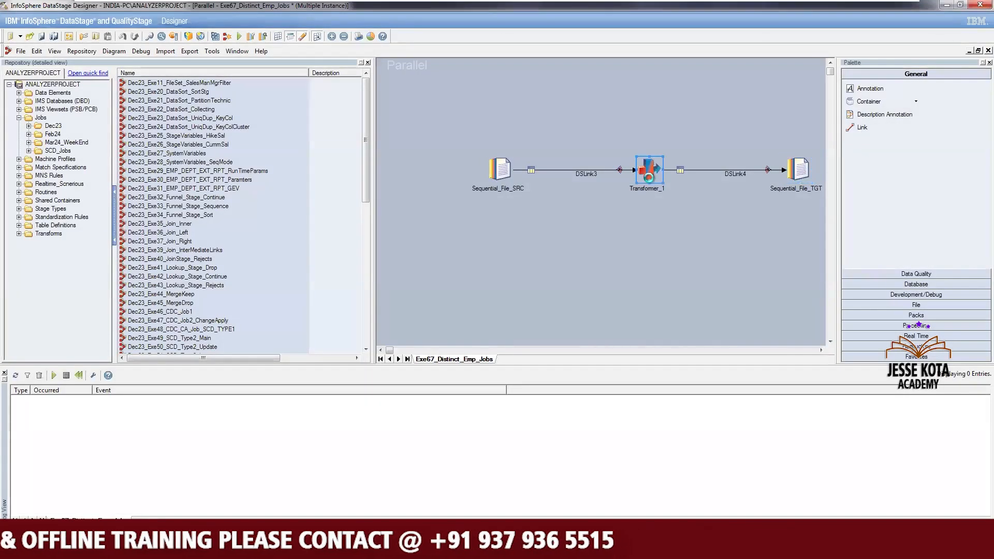
Open the Transformer_1 constraints and clear the existing DEPTNO condition on the DSLink4 output link
double_click(648, 178)
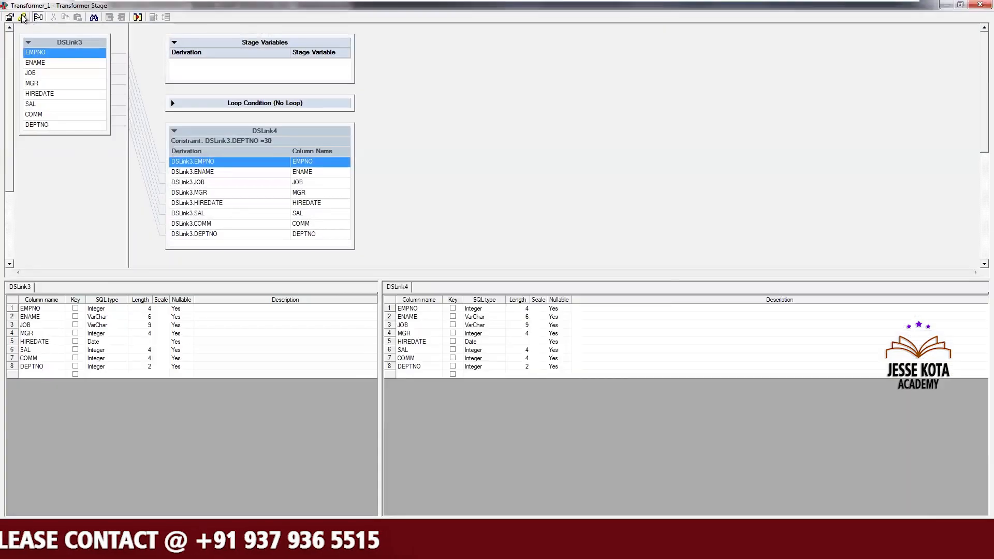
double_click(221, 141)
double_click(439, 245)
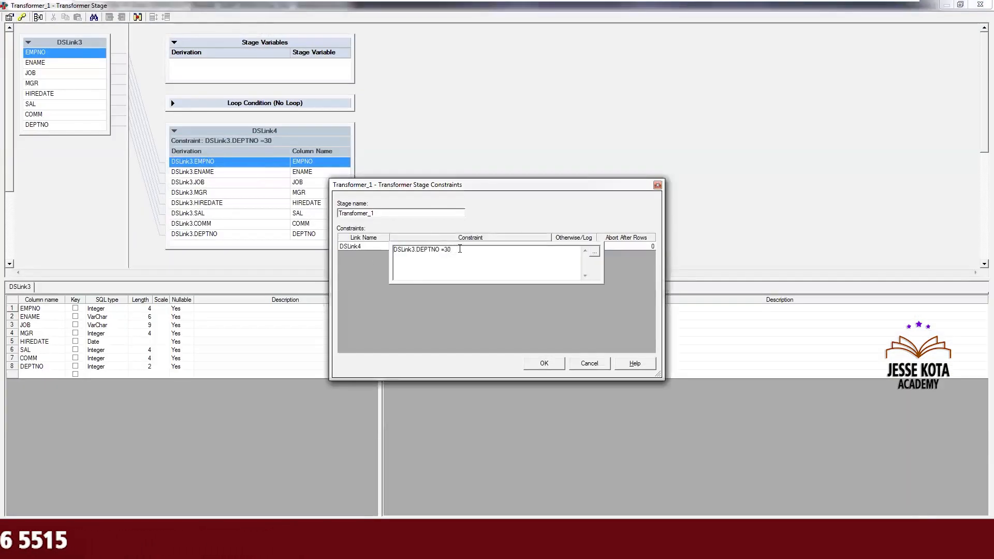
key("BackSpace")
key("BackSpace")
key("BackSpace")
key("BackSpace")
key("BackSpace")
key("BackSpace")
key("BackSpace")
key("BackSpace")
key("BackSpace")
key("BackSpace")
key("BackSpace")
key("BackSpace")
key("BackSpace")
key("BackSpace")
key("BackSpace")
key("BackSpace")
key("BackSpace")
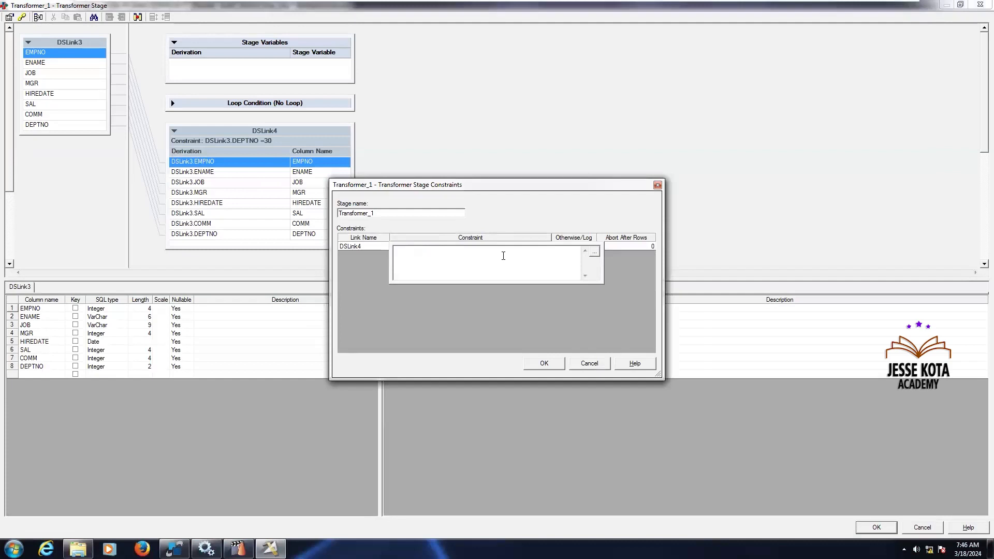
Set the DSLink4 constraint to DSLink3.JOB = Job_Dest, using the input column and the job parameter, and accept the Transformer_1 changes
left_click(596, 256)
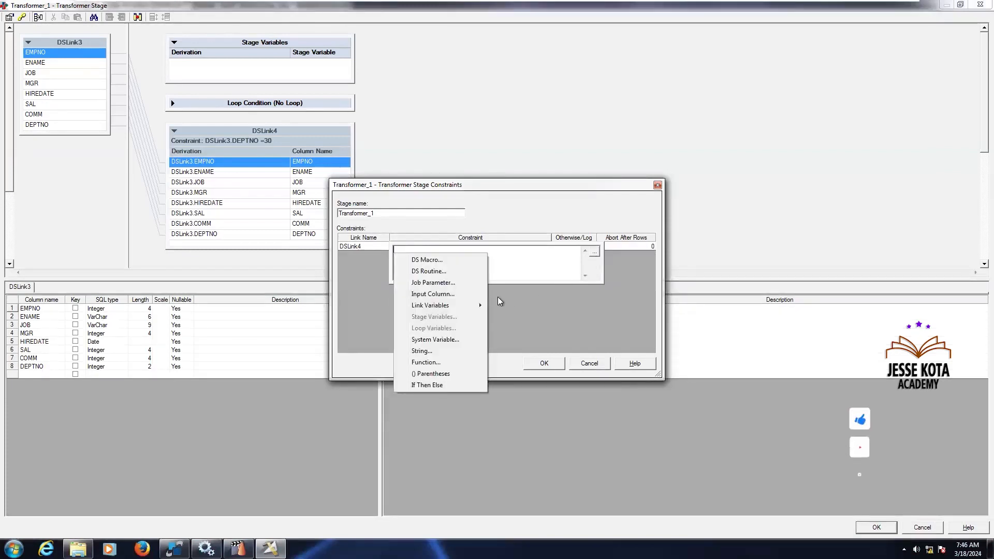
left_click(448, 296)
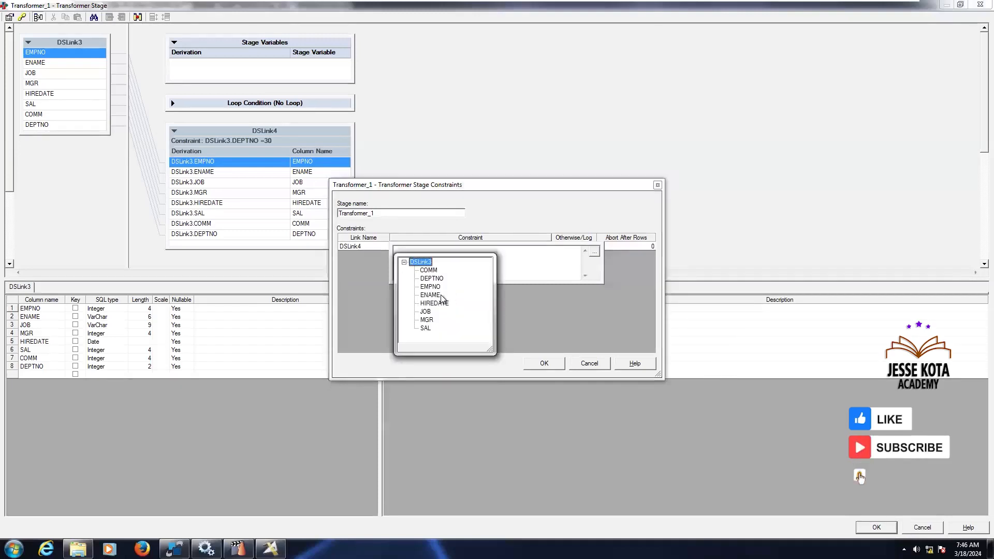
left_click(425, 312)
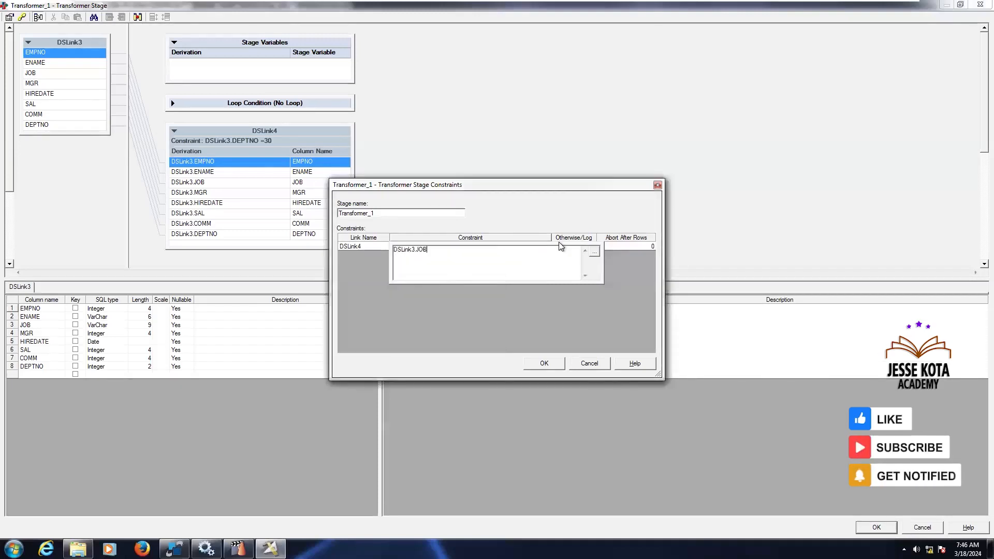
left_click(593, 252)
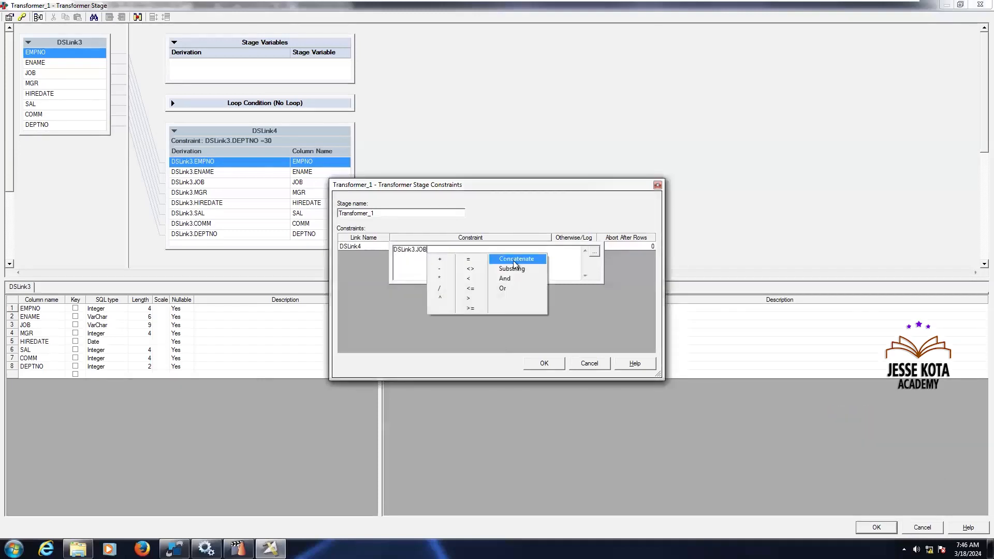
left_click(472, 259)
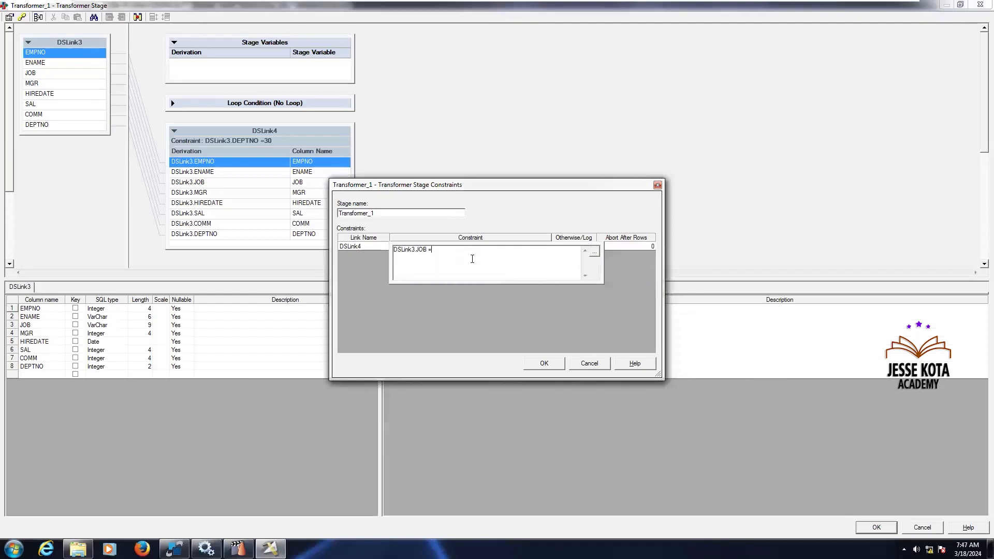
left_click(596, 252)
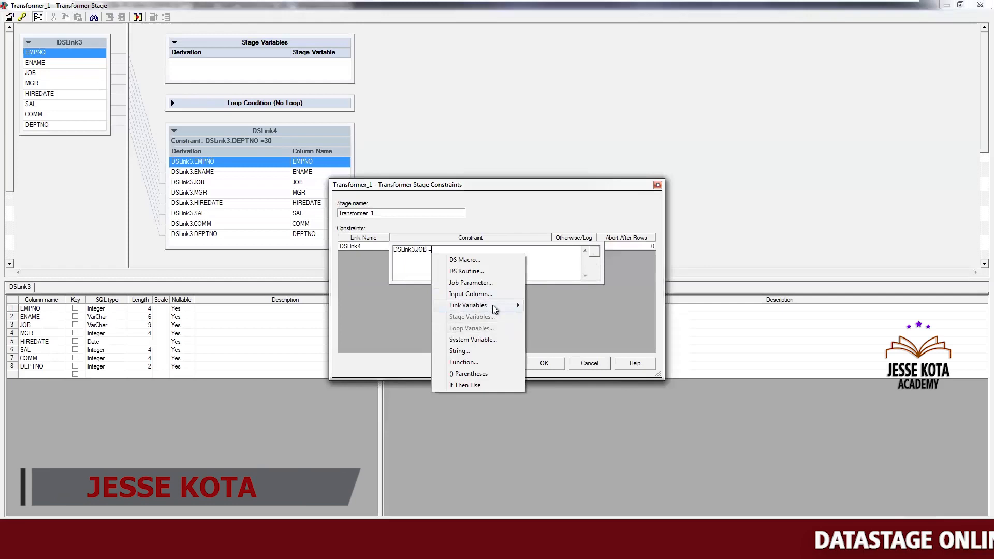
mouse_move(493, 309)
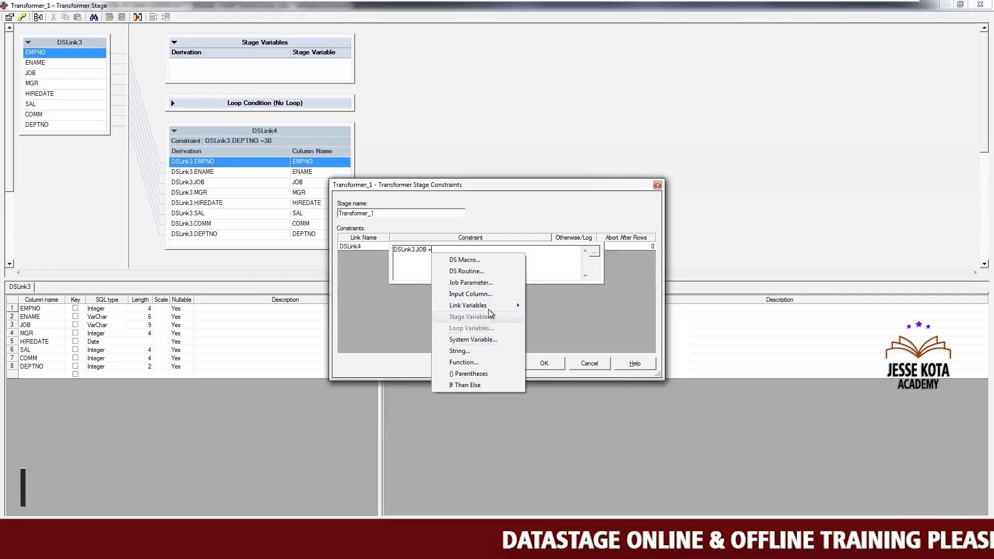
left_click(487, 283)
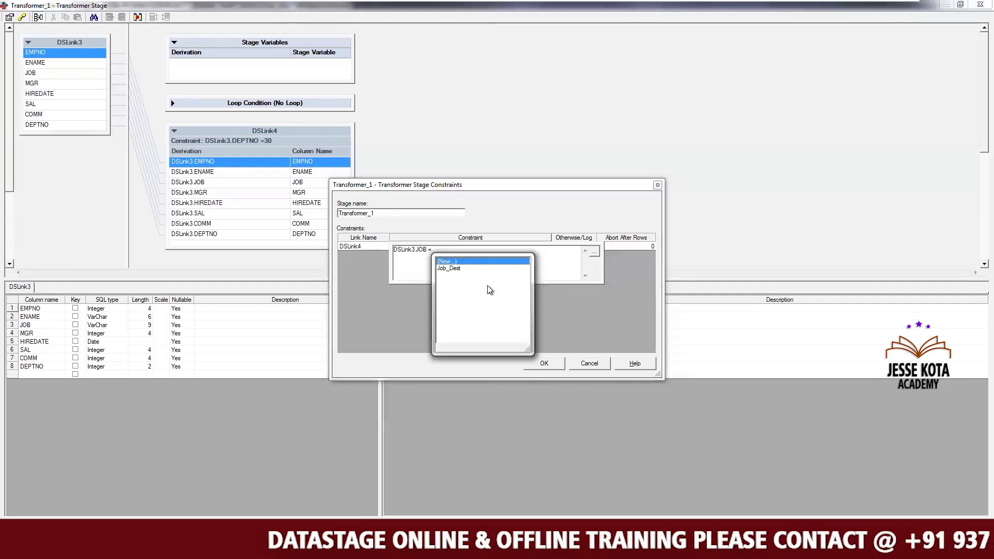
left_click(454, 269)
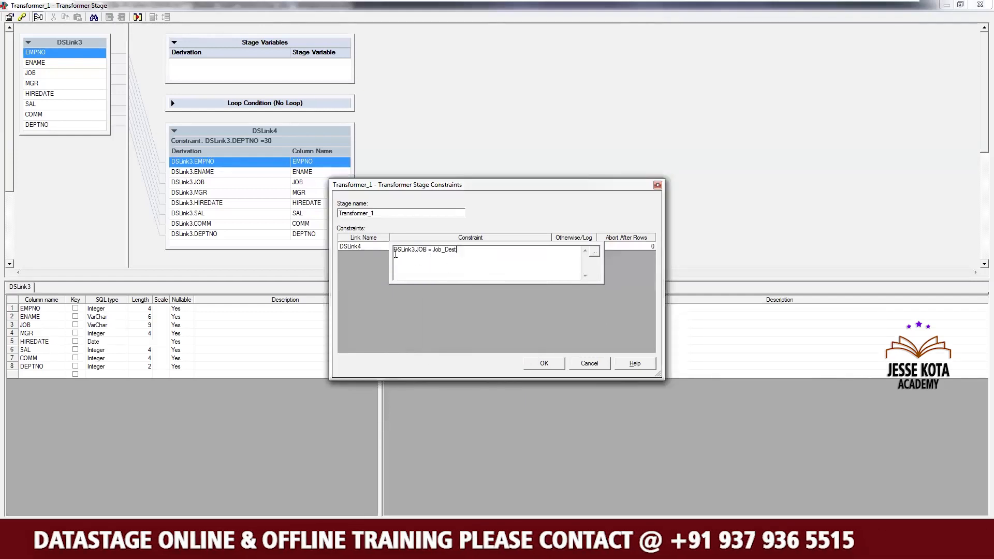
left_click(372, 247)
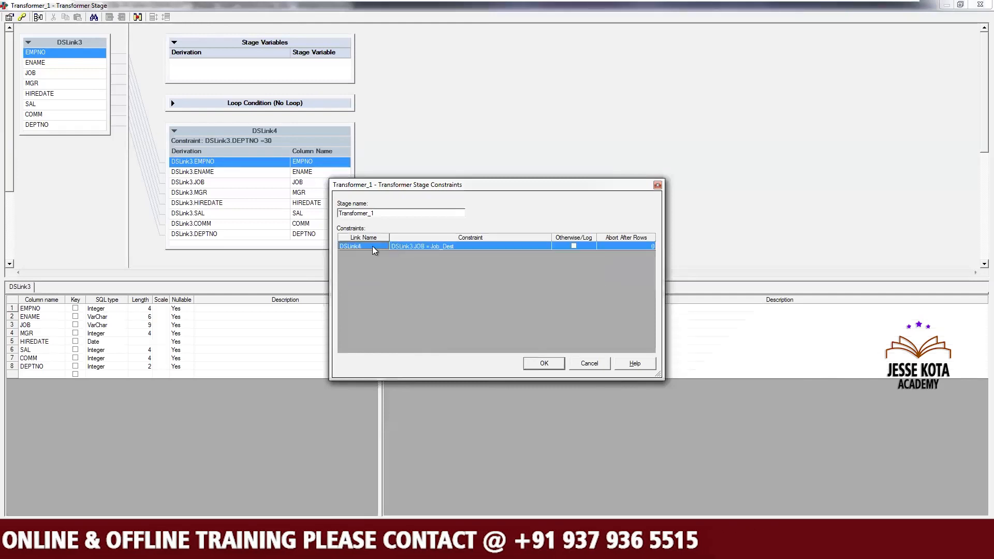
left_click(541, 362)
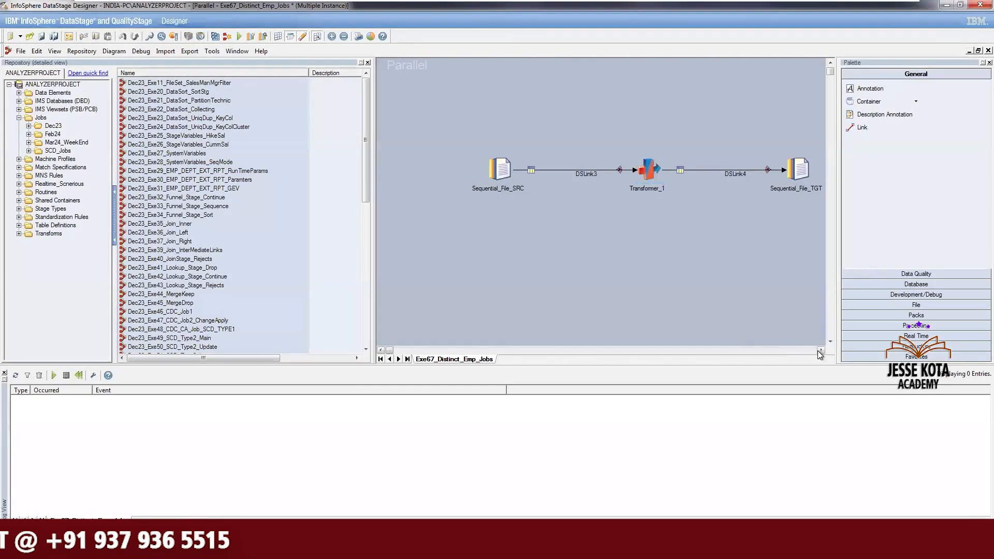
Set the target file of Sequential_File_TGT to C:\Target\#Job_Dest#_Emp_Data.txt, inserting the Job_Dest job parameter into the path
left_click(821, 350)
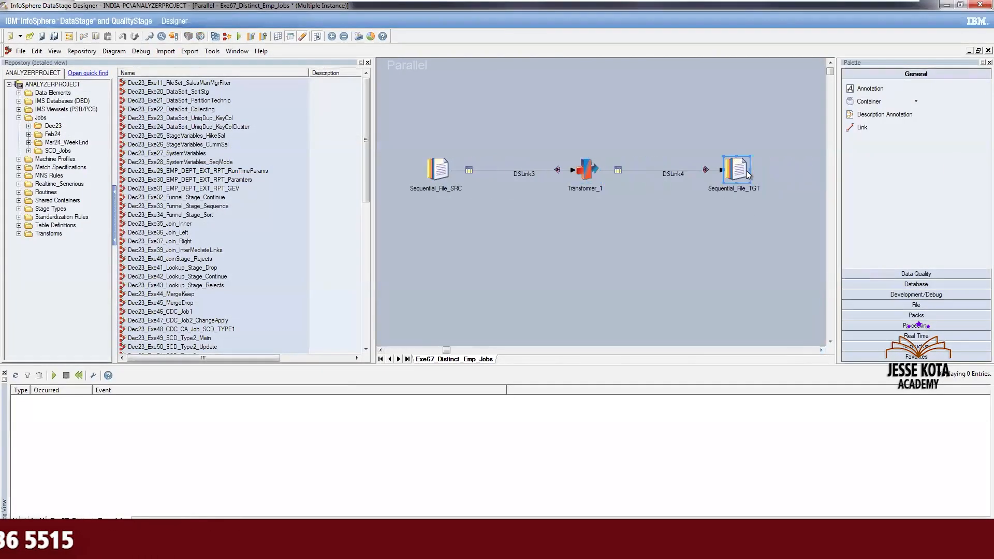
double_click(737, 170)
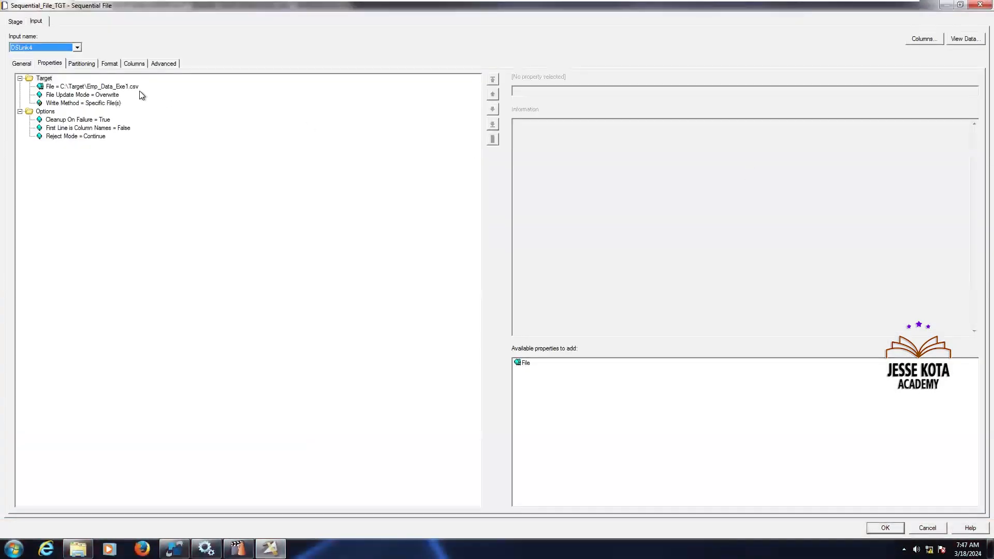
left_click(126, 86)
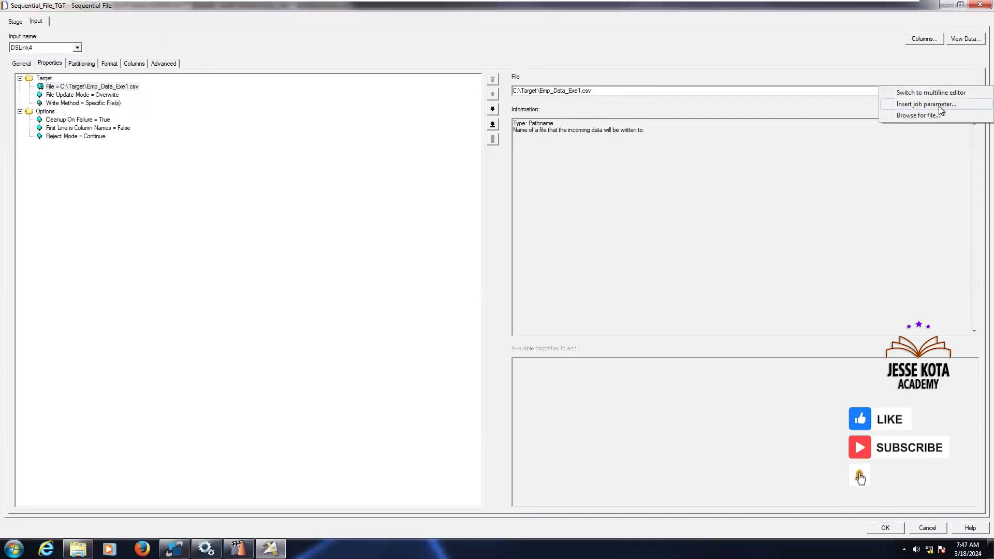
left_click(939, 105)
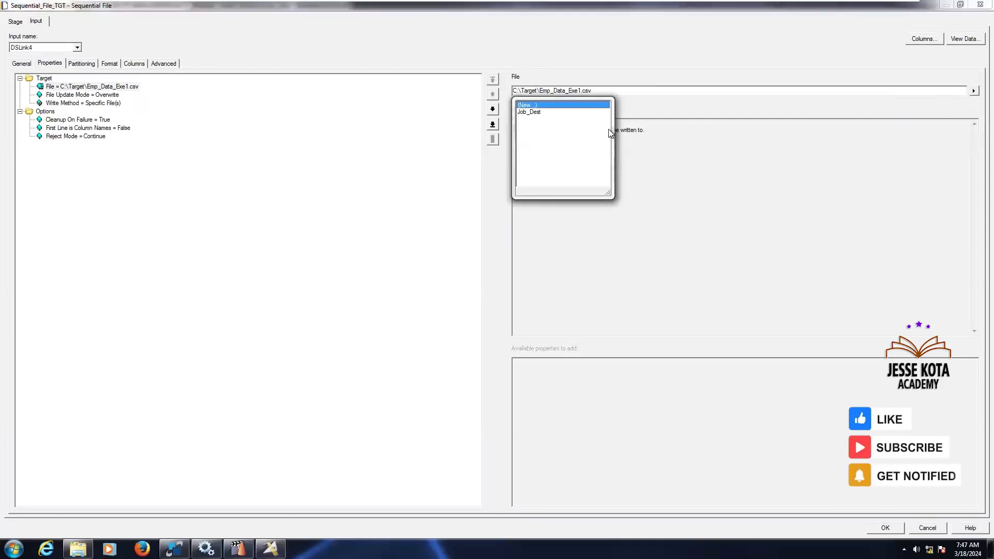
left_click(538, 113)
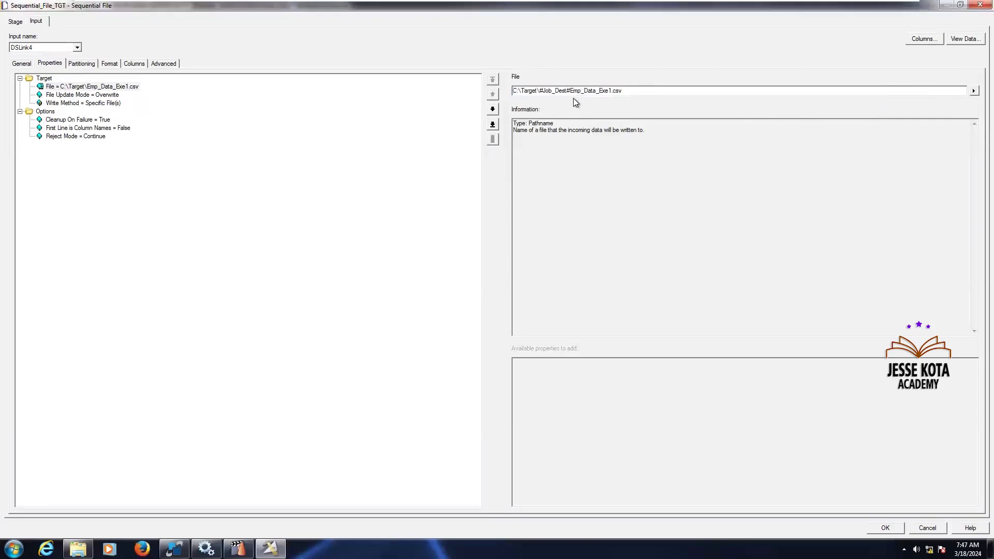
type("_")
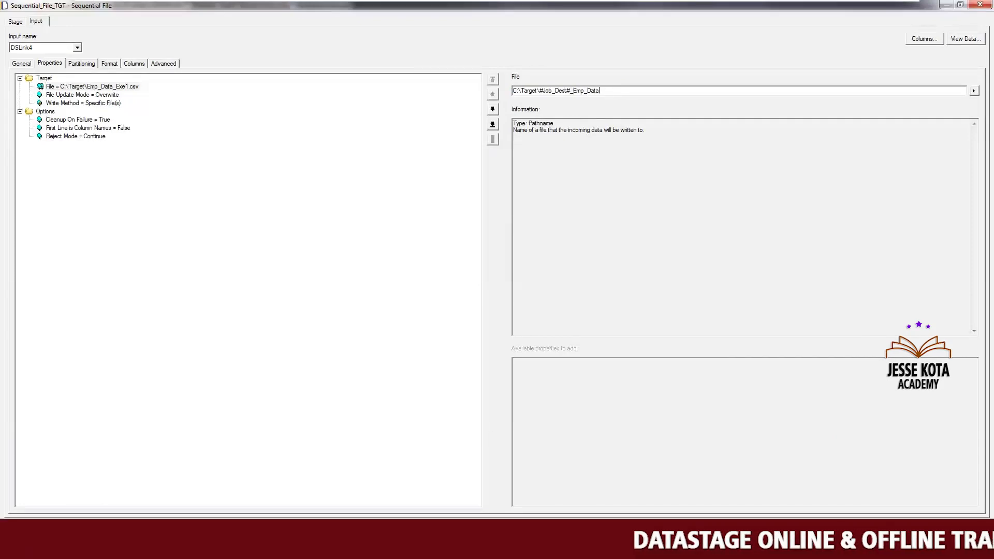
type(".txt")
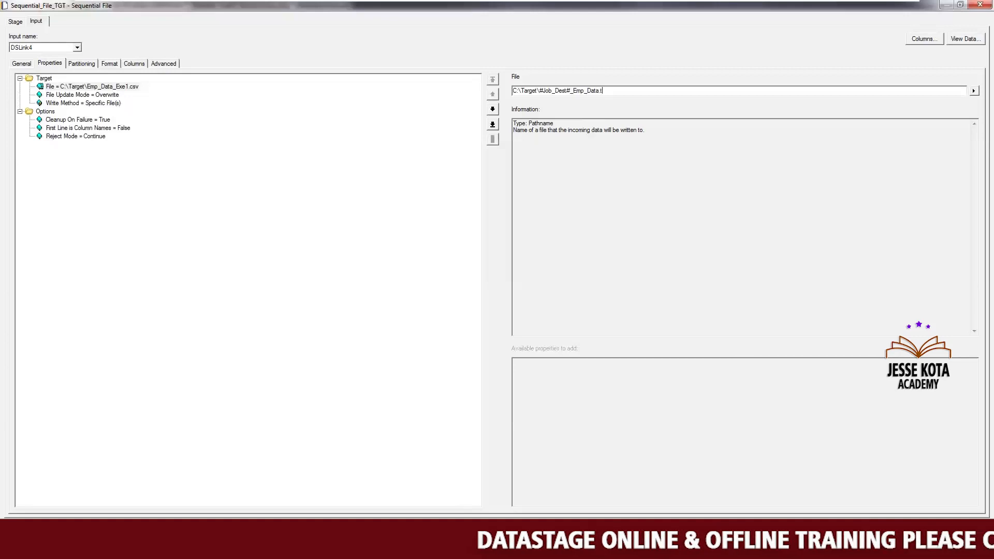
left_click(99, 95)
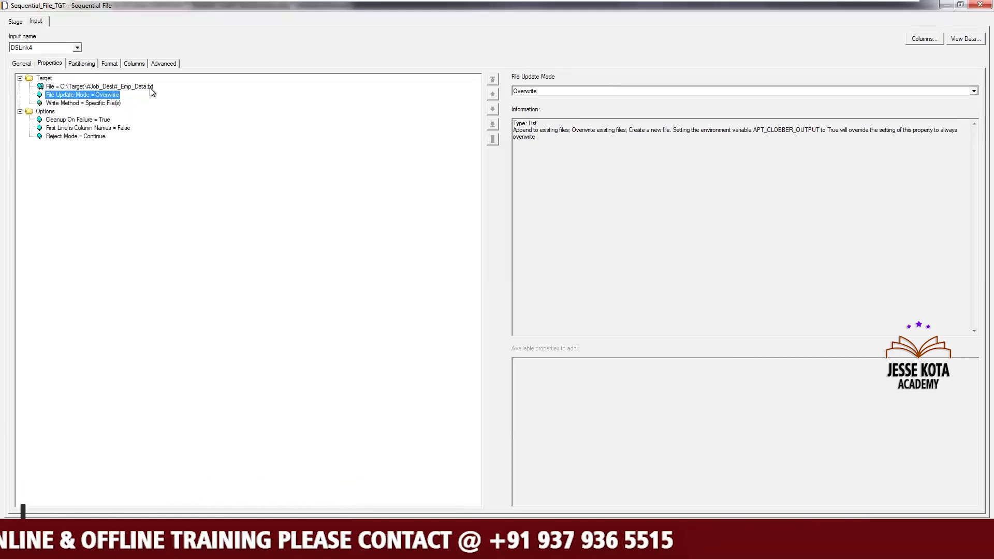
Set First Line is Column Names to True for the target file, review its partitioning, format and columns, and accept the stage
left_click(122, 128)
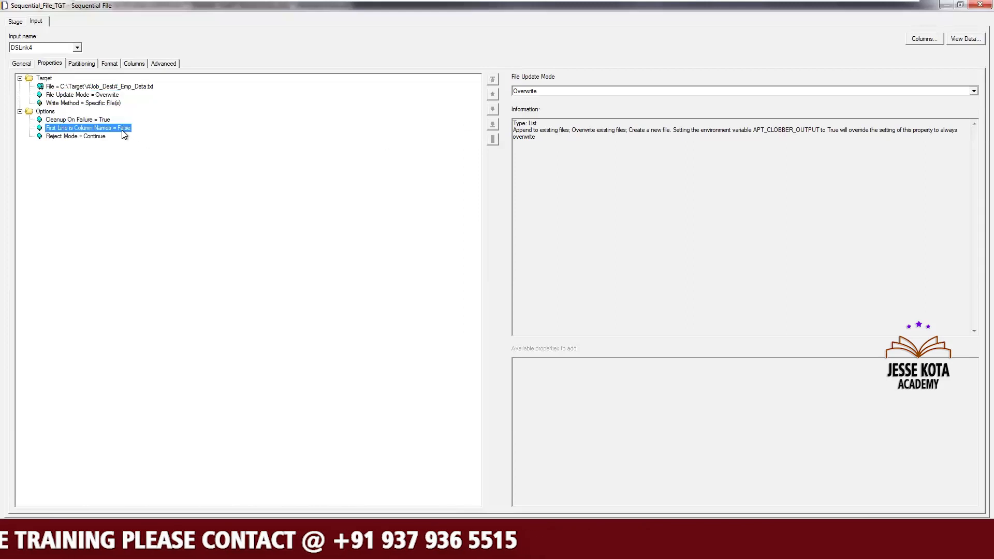
left_click(538, 92)
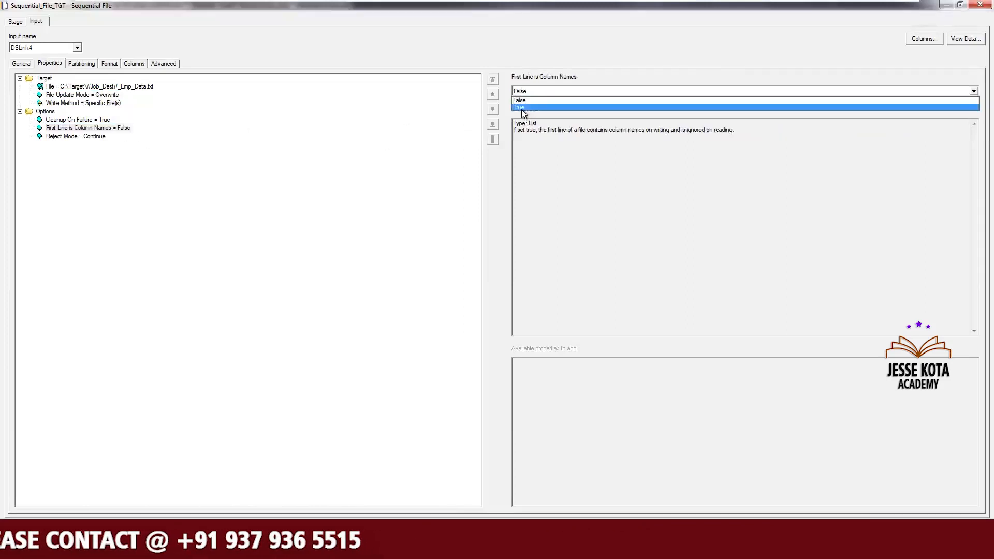
left_click(526, 104)
left_click(86, 65)
left_click(107, 63)
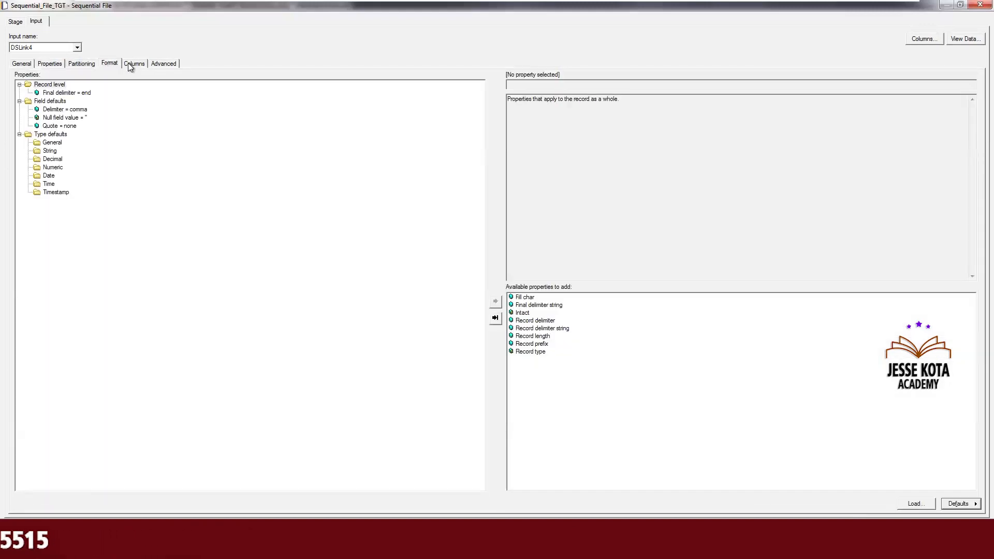
left_click(133, 63)
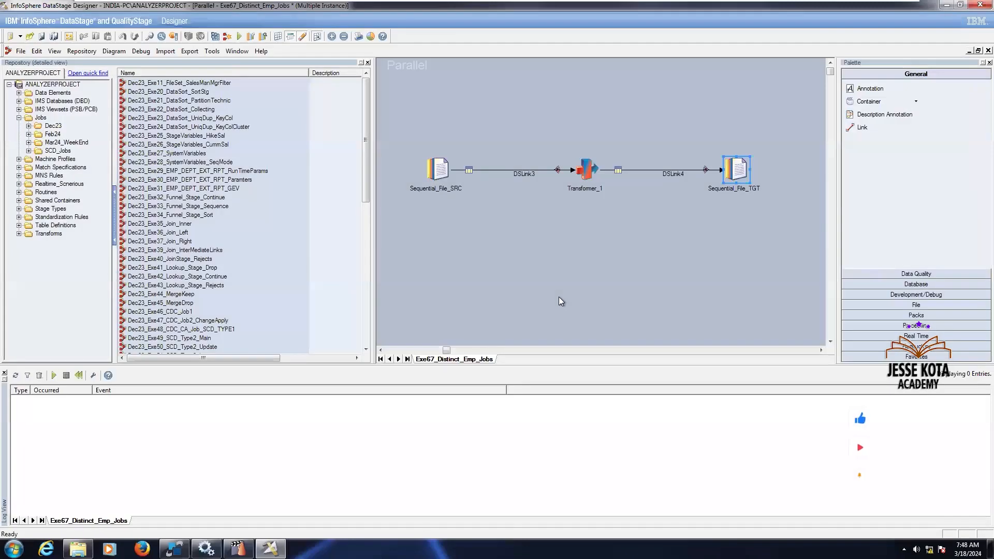
Save and compile the Exe67_Distinct_Emp_Jobs job, and check its run parameters without starting a run
left_click(216, 37)
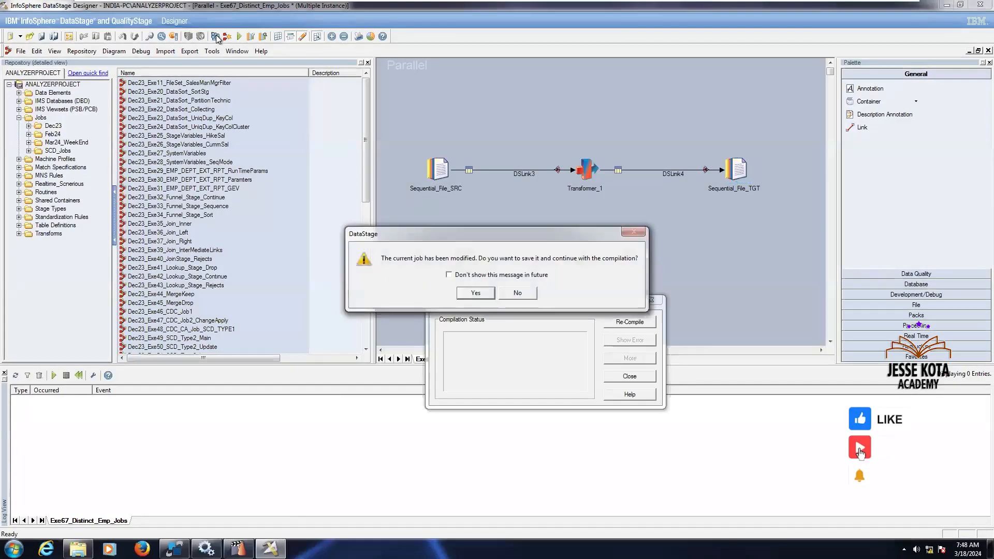
left_click(475, 292)
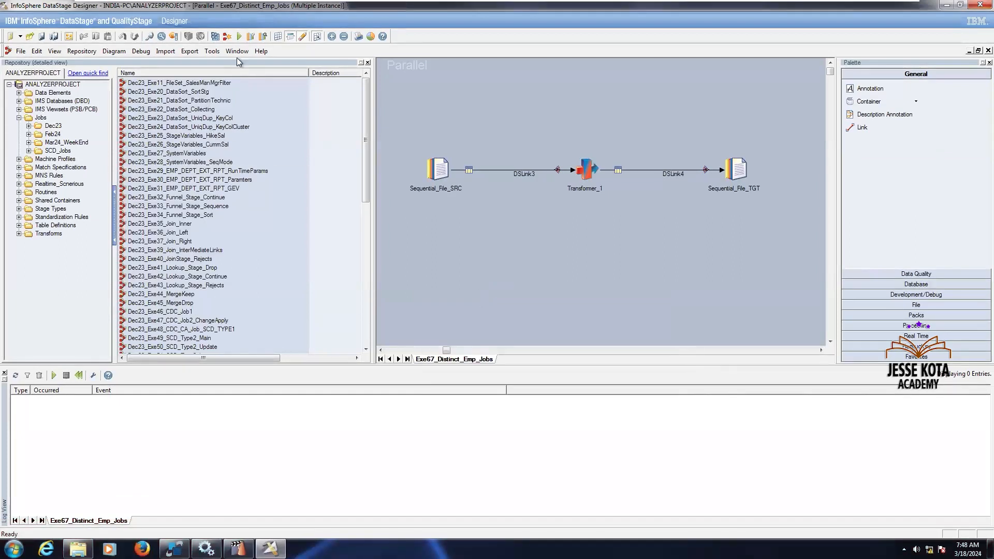
left_click(239, 36)
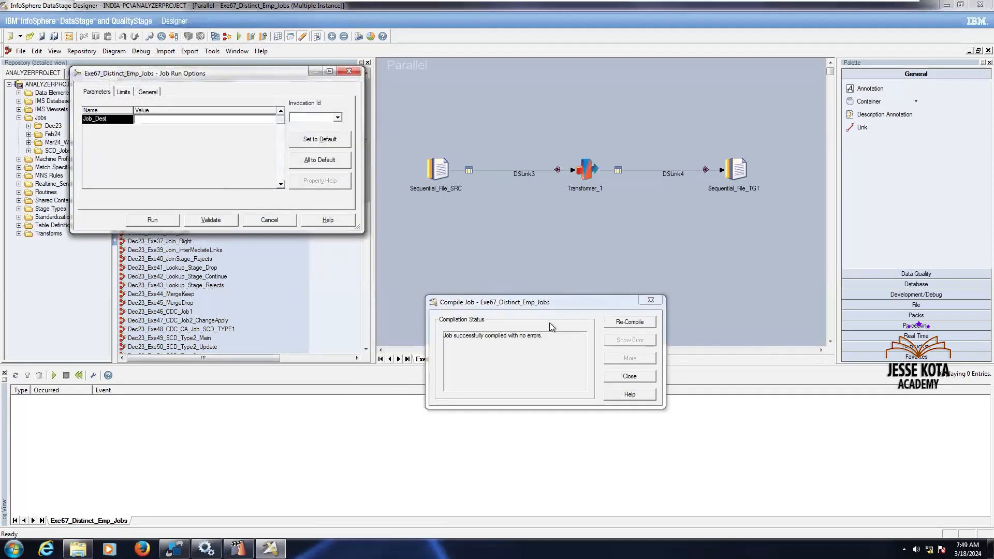
left_click(277, 223)
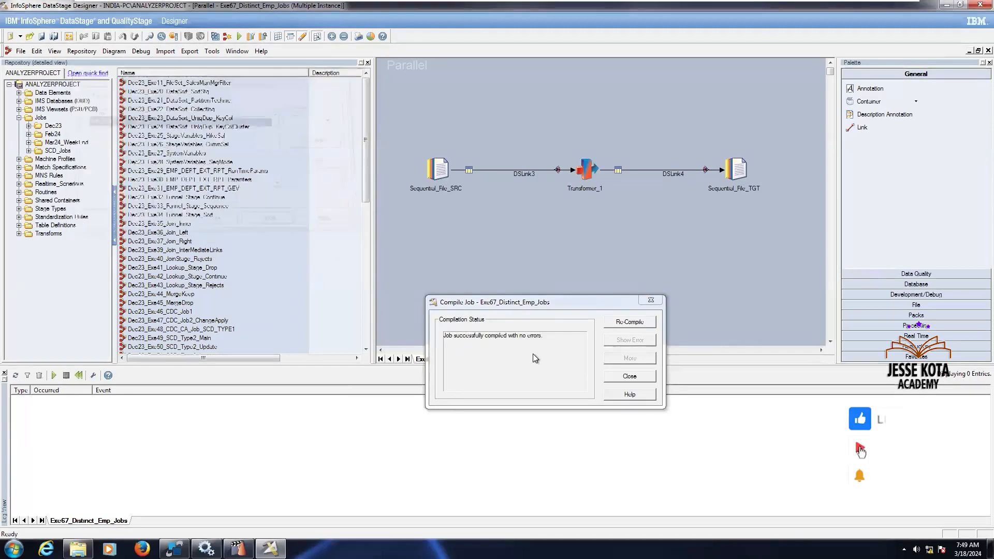
left_click(641, 377)
Close the compiled job and open the Exe66_Job_Sequence_Listed_Loop sequence from the Jobs\Feb24 folder
left_click(987, 51)
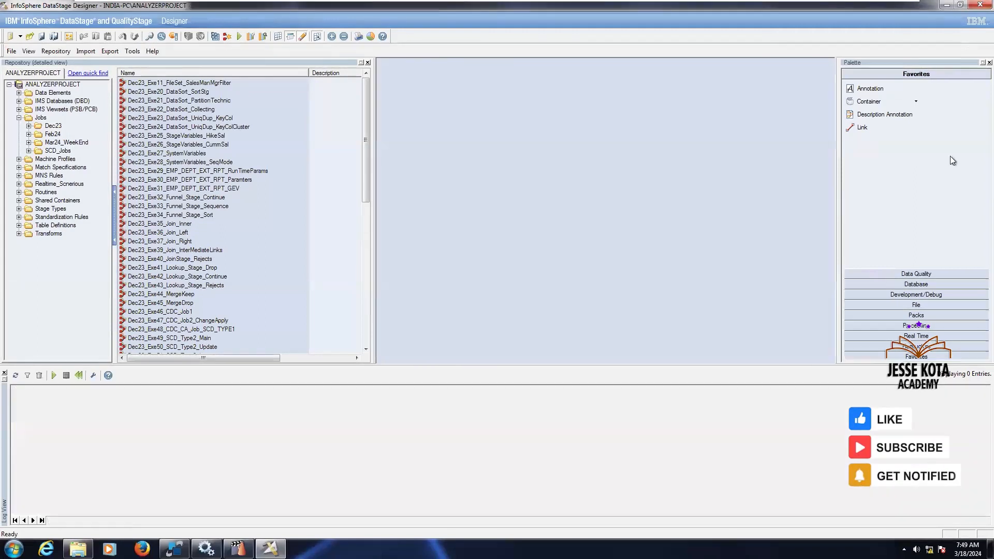
left_click(365, 309)
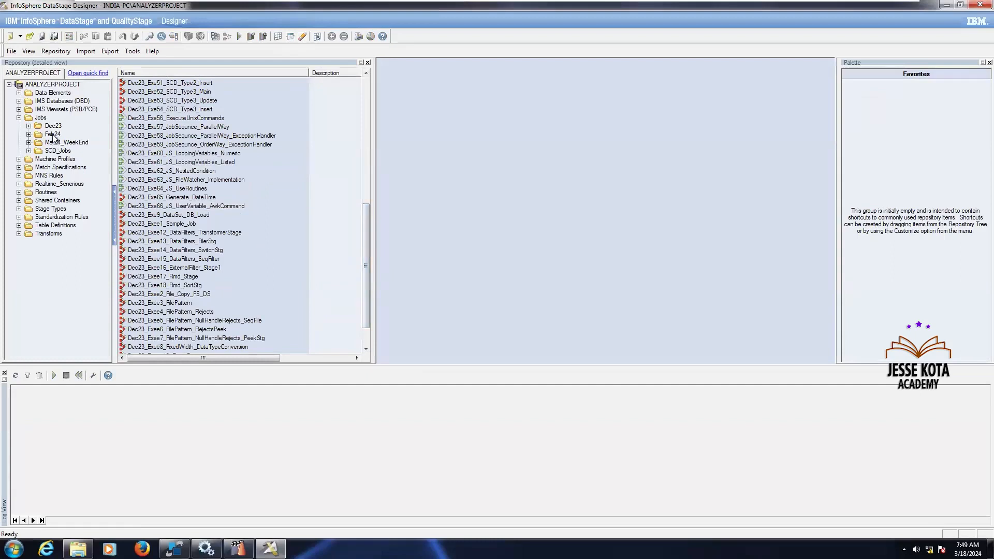
left_click(365, 325)
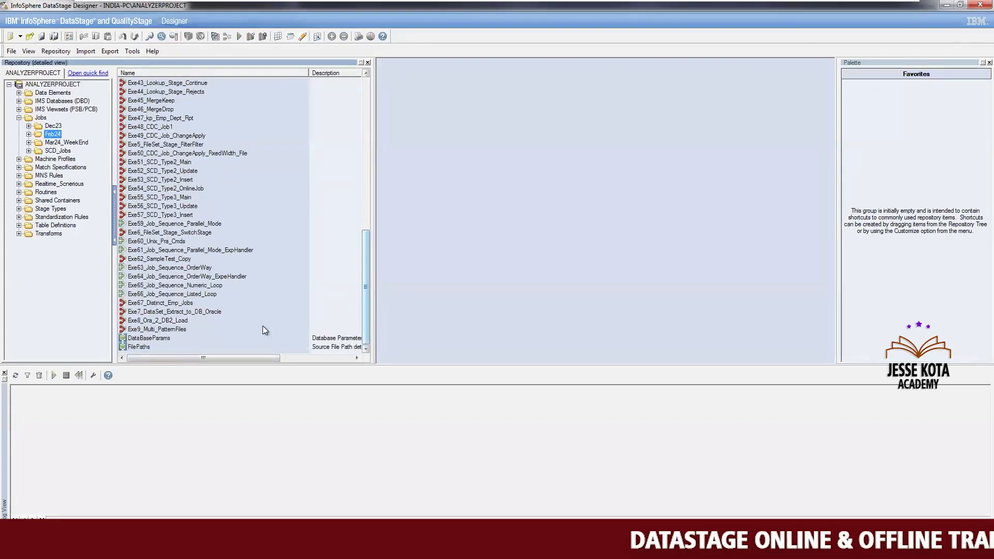
double_click(195, 294)
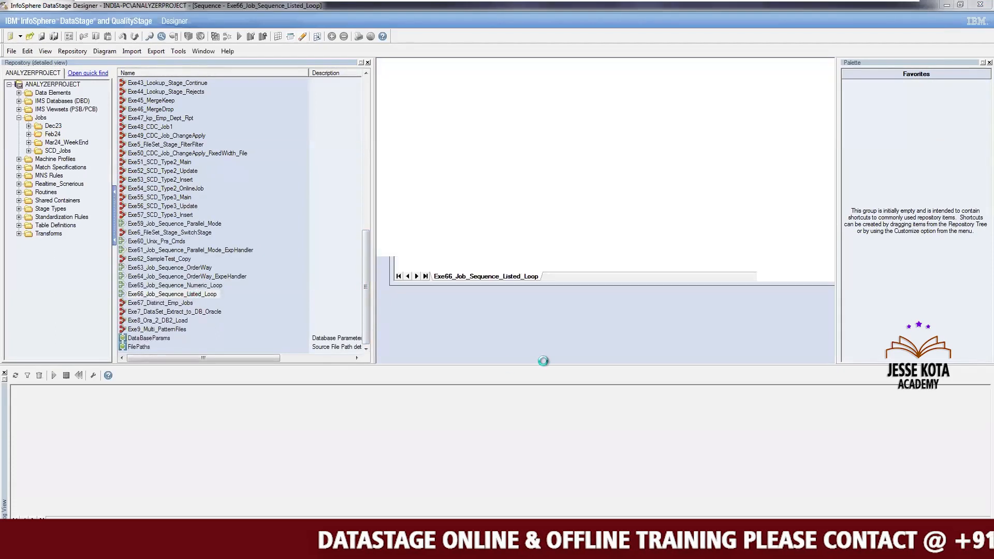
Save a copy of the sequence as Exe68_Job_Sequence_Listed_Loop_Emp_Job in the \Jobs\Feb24 folder
left_click(20, 51)
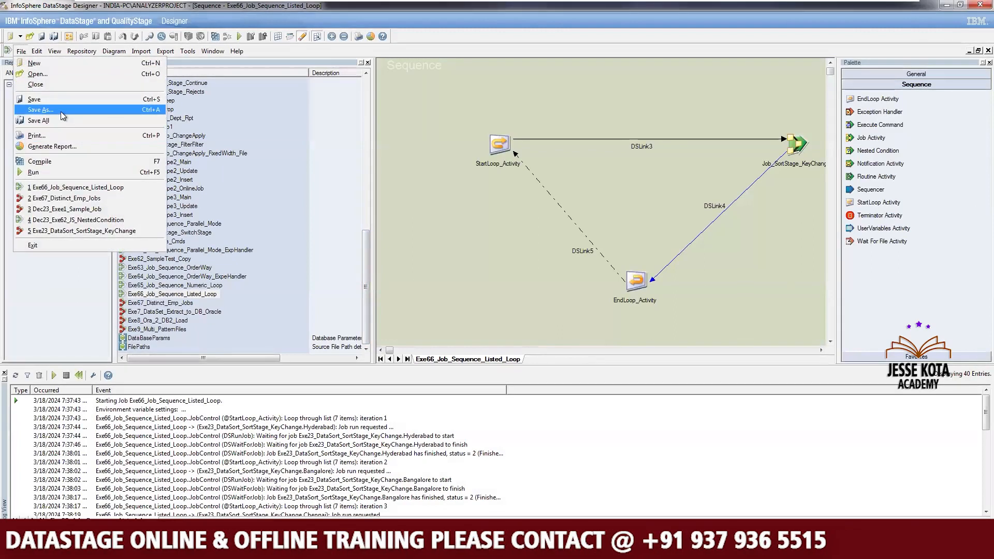
left_click(60, 111)
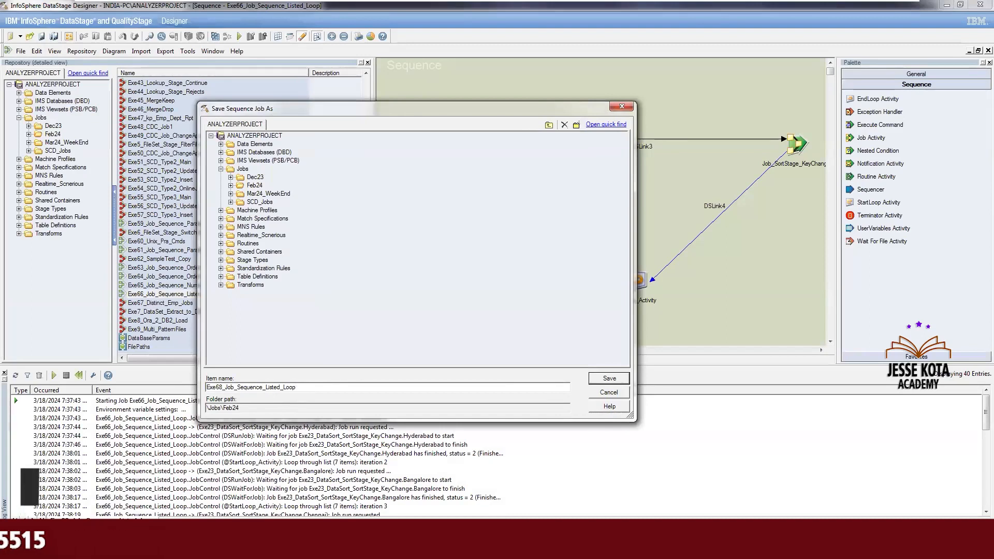
type("_Emp_Job")
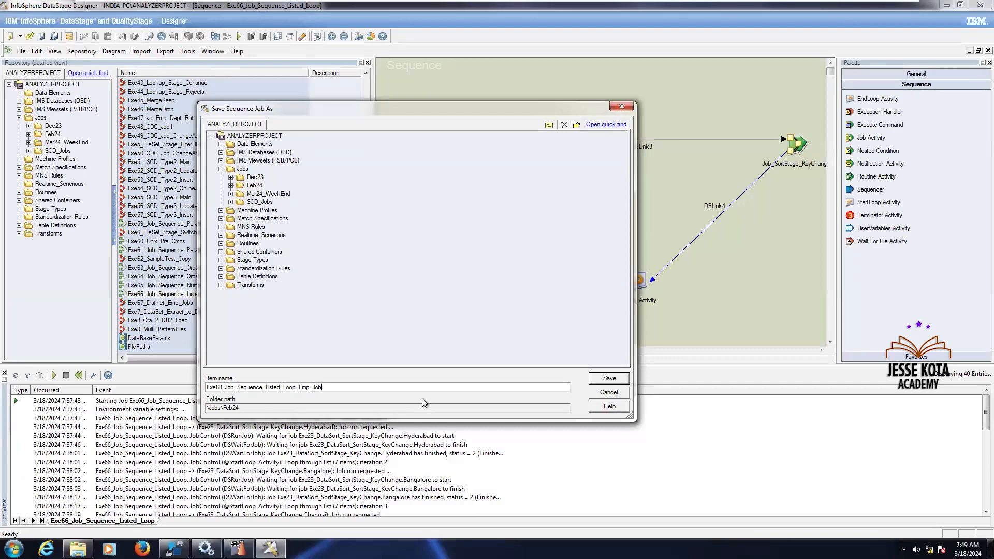
left_click(597, 381)
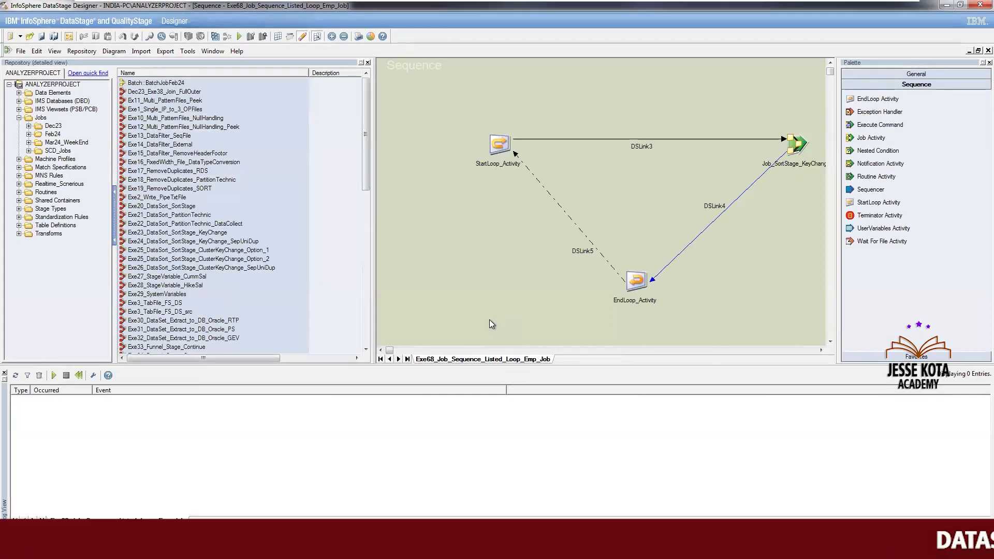
Check the loop list in StartLoop_Activity, and copy the job list SALESMAN,CLERK,PRESIDENT,MANAGER,ANALYST from the Feb_Notes file in Notepad
left_click(820, 350)
left_click(817, 350)
left_click(818, 350)
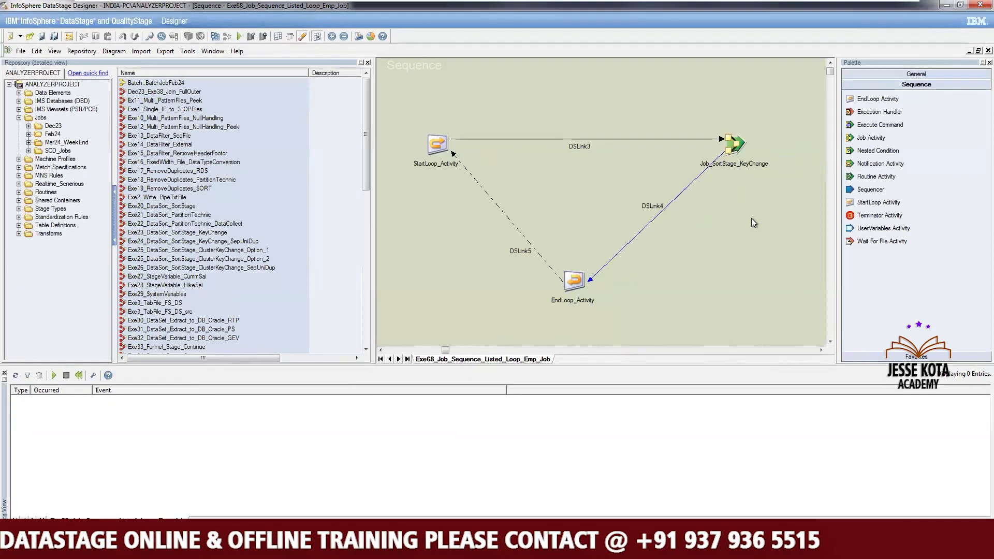
double_click(438, 145)
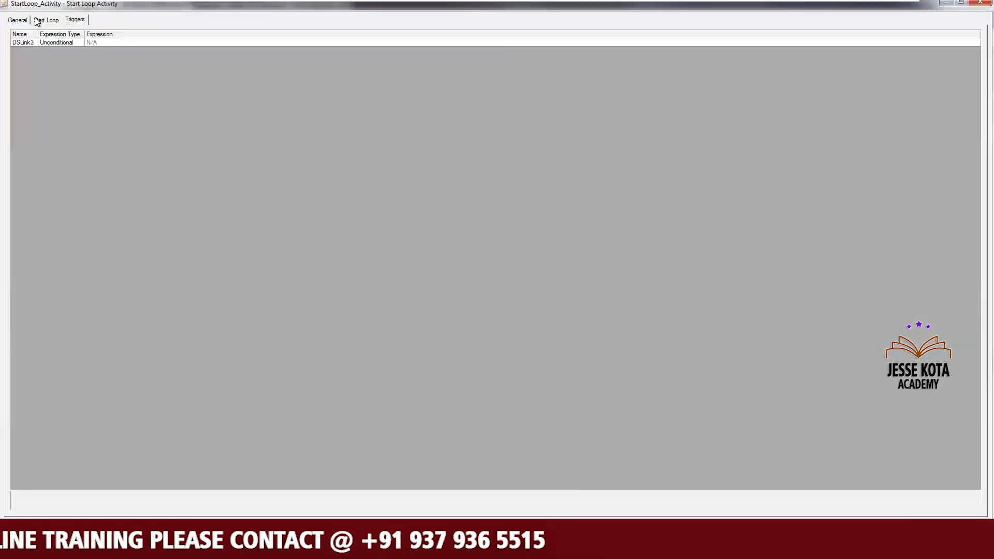
left_click(46, 19)
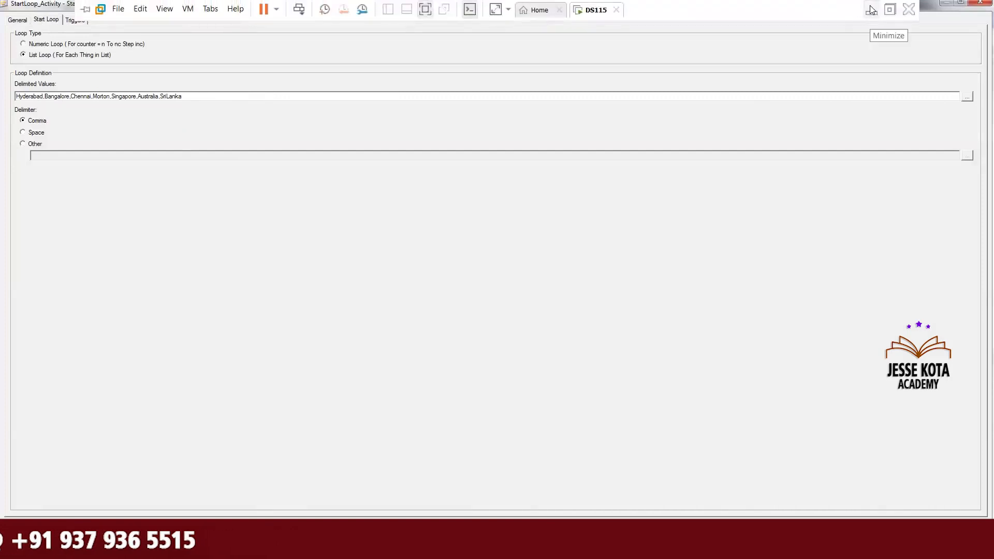
left_click(871, 10)
key("shift+Home")
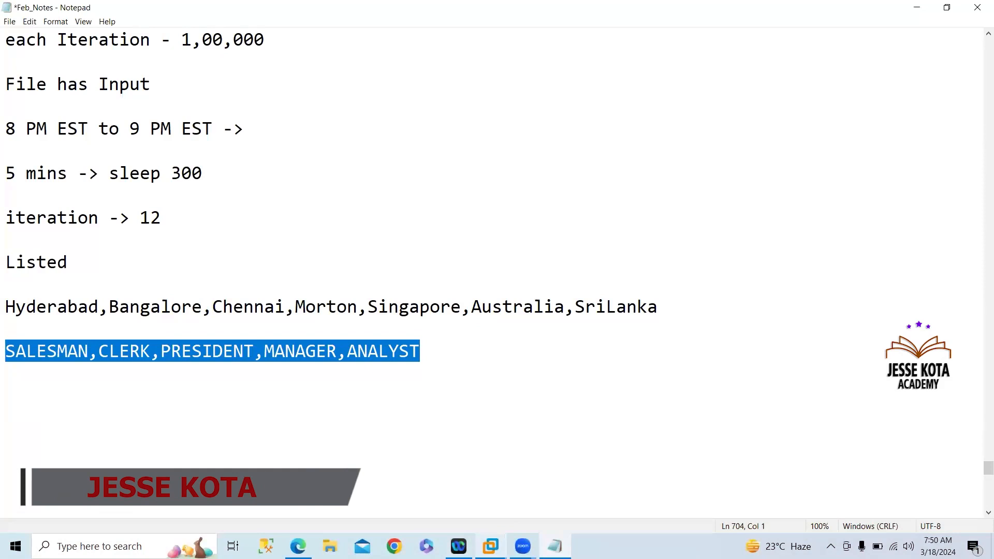
left_click(538, 489)
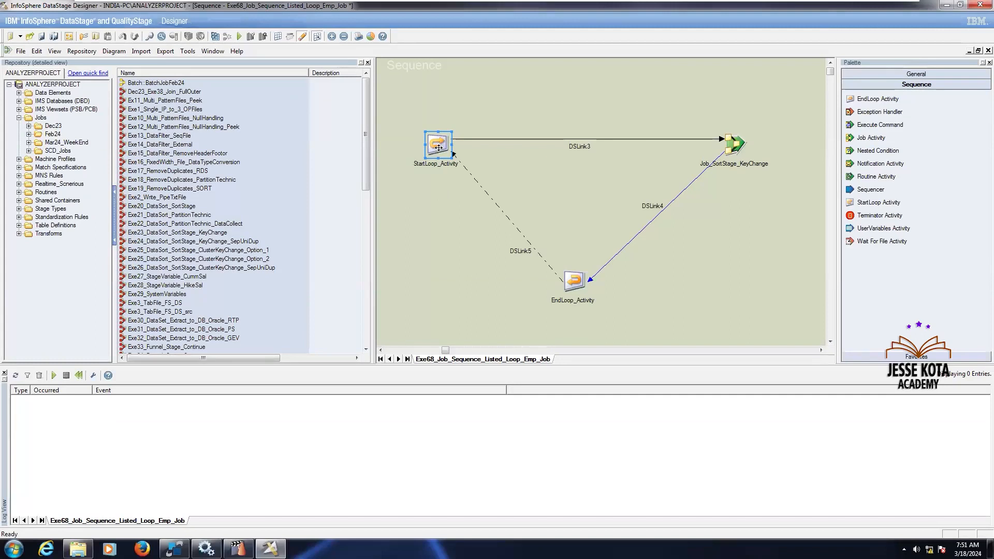
Add a String parameter named JOB_Destination, with the prompt JOB_Destination, to the sequence's job properties
left_click(69, 37)
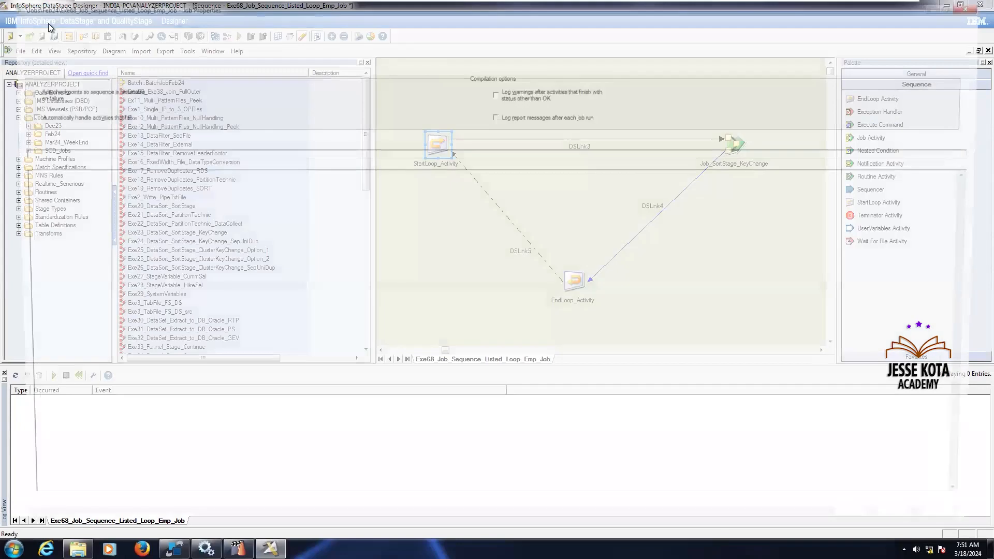
left_click(49, 23)
left_click(56, 45)
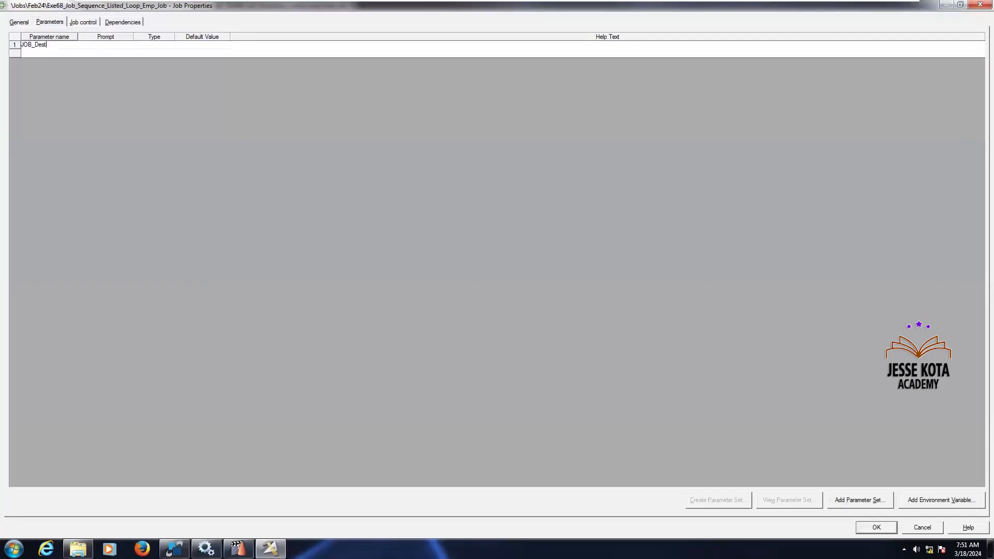
key("Return")
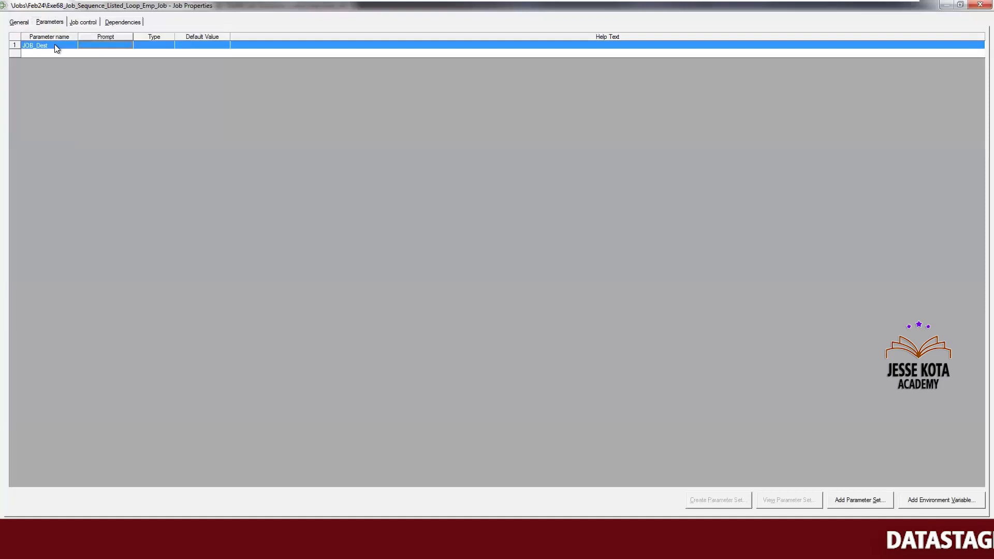
left_click(54, 44)
type("ination")
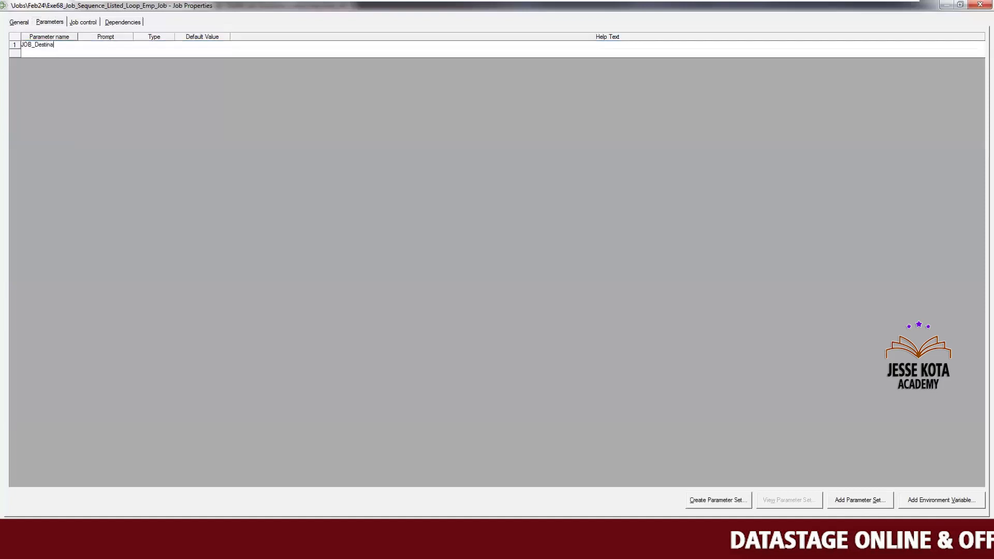
key("Return")
key("Return")
key("Return")
key("Return")
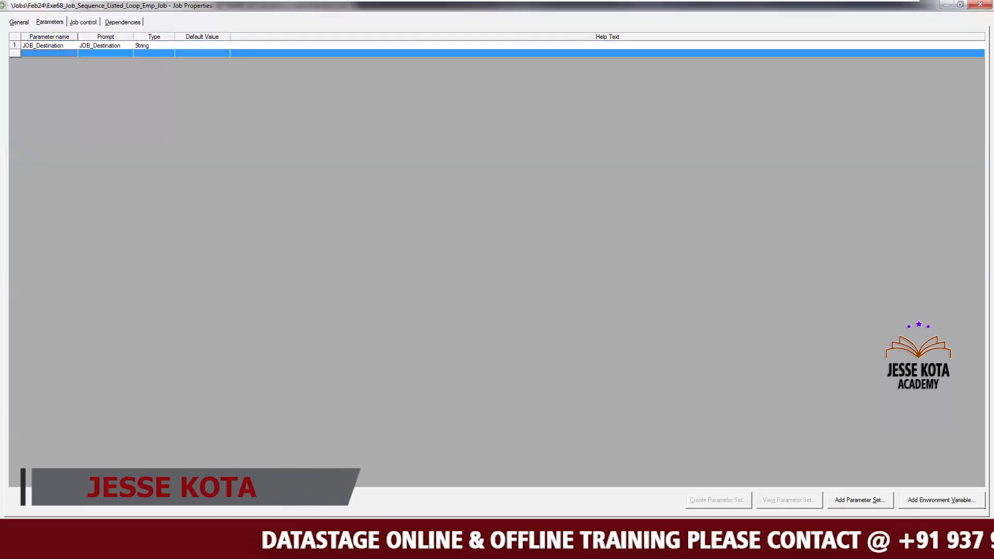
key("Return")
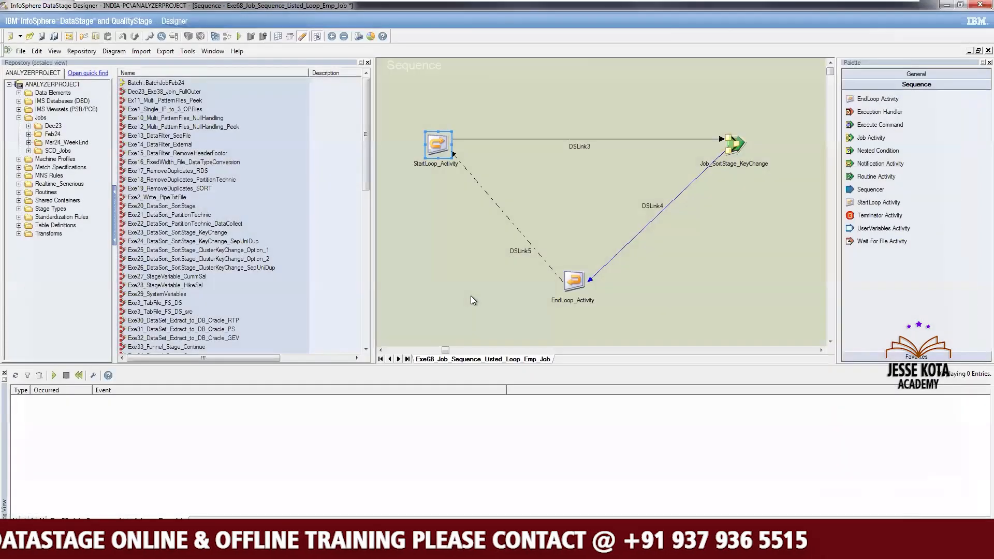
Widen the Default Value column in the sequence's parameters and fill JOB_Destination's default value with the copied job list
left_click(471, 296)
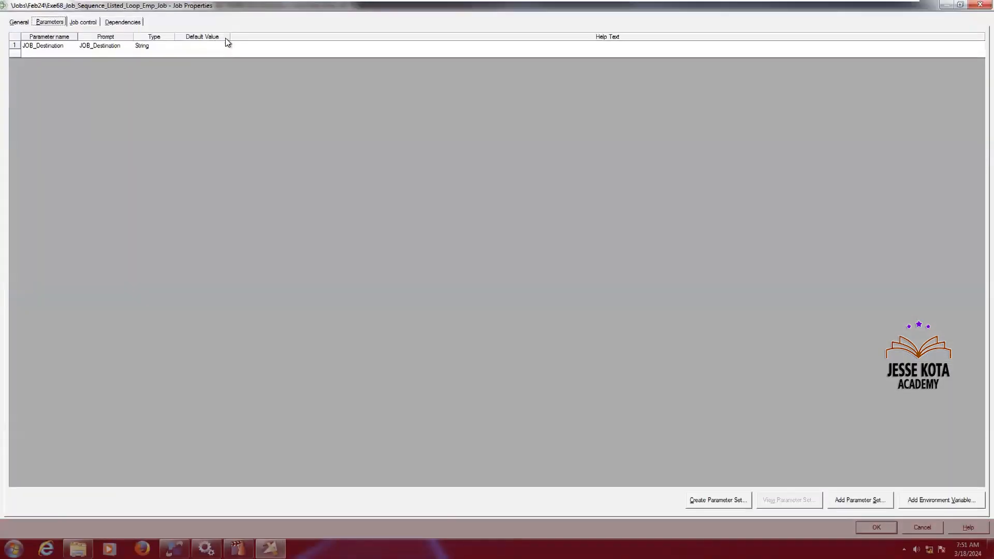
left_click_drag(318, 44, 414, 50)
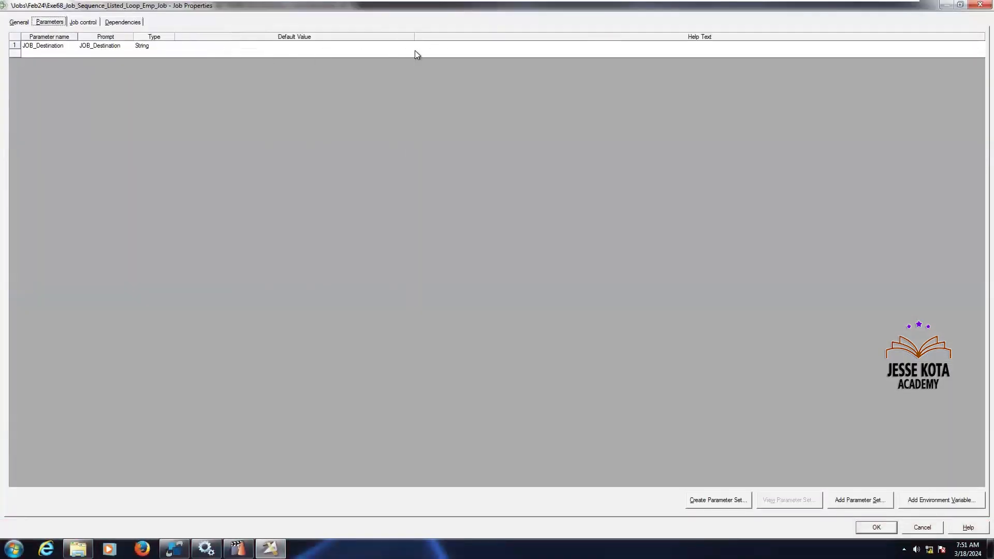
left_click(271, 45)
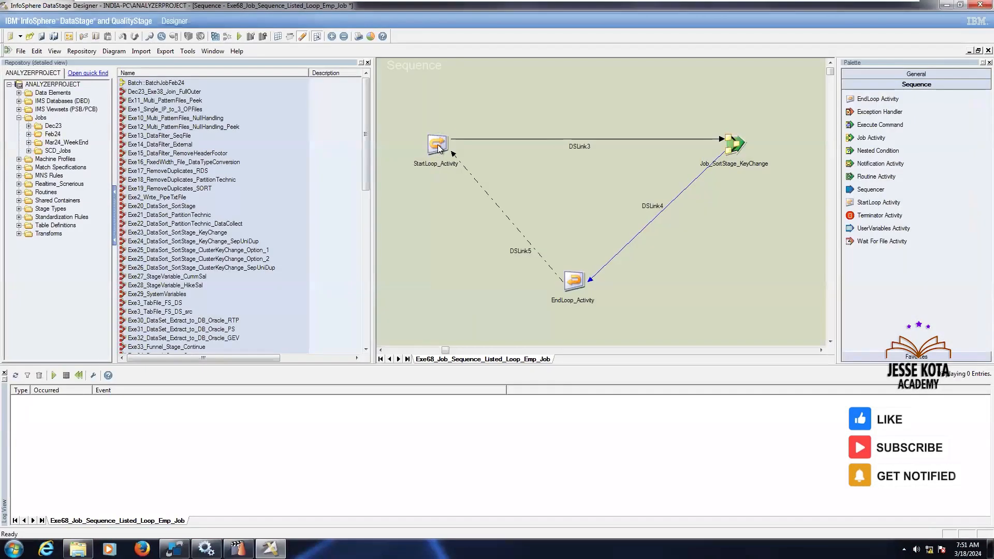
Replace the delimited values of StartLoop_Activity's list loop with the JOB_Destination parameter
left_click(439, 148)
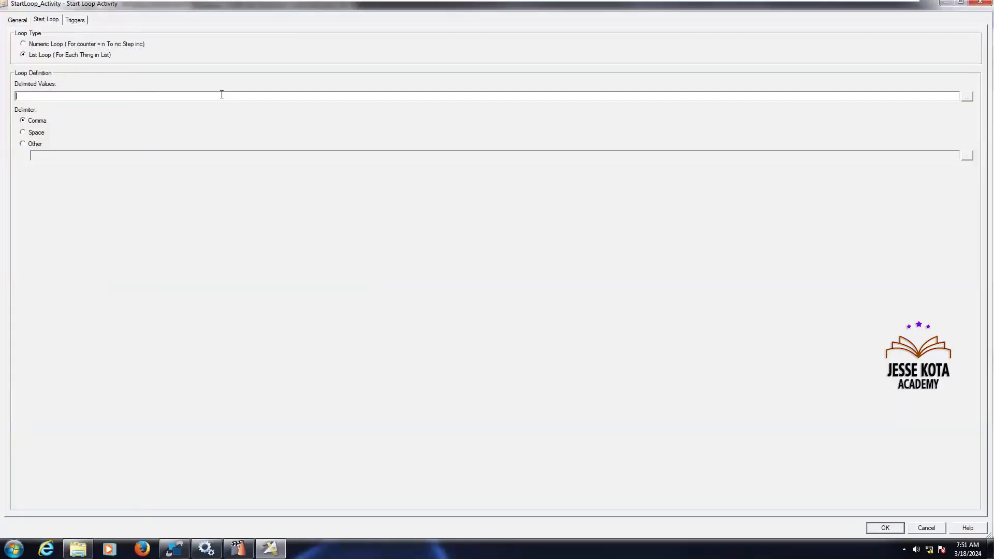
left_click(966, 97)
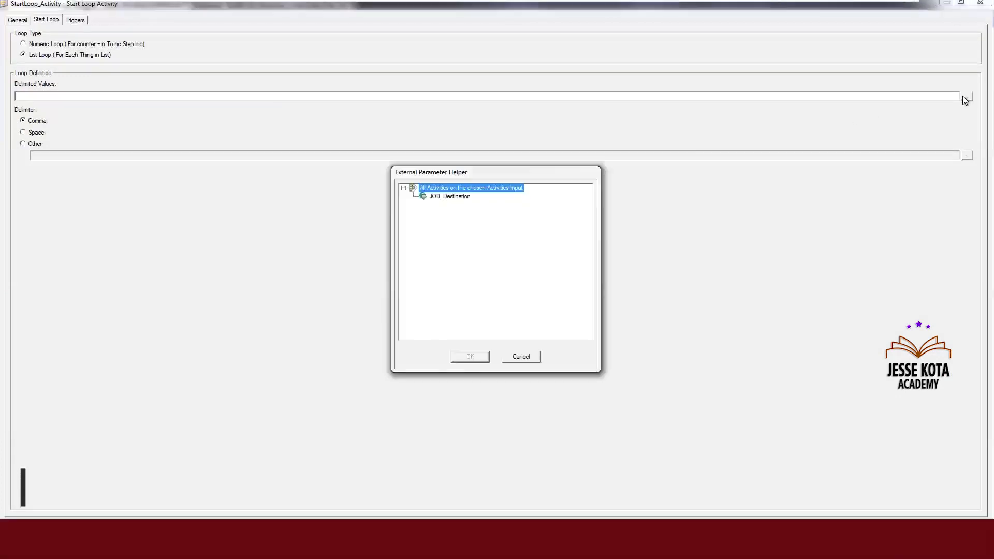
left_click(444, 197)
left_click(471, 357)
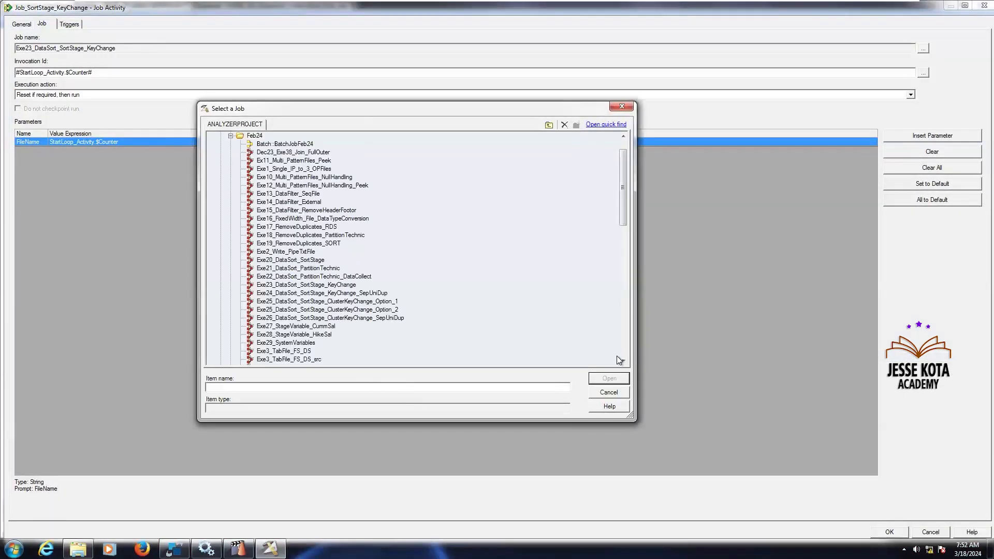
Assign the Exe67_Distinct_Emp_Jobs job from the Feb24 folder to the Job_SortStage_KeyChange activity
left_click(623, 360)
left_click_drag(623, 359, 623, 359)
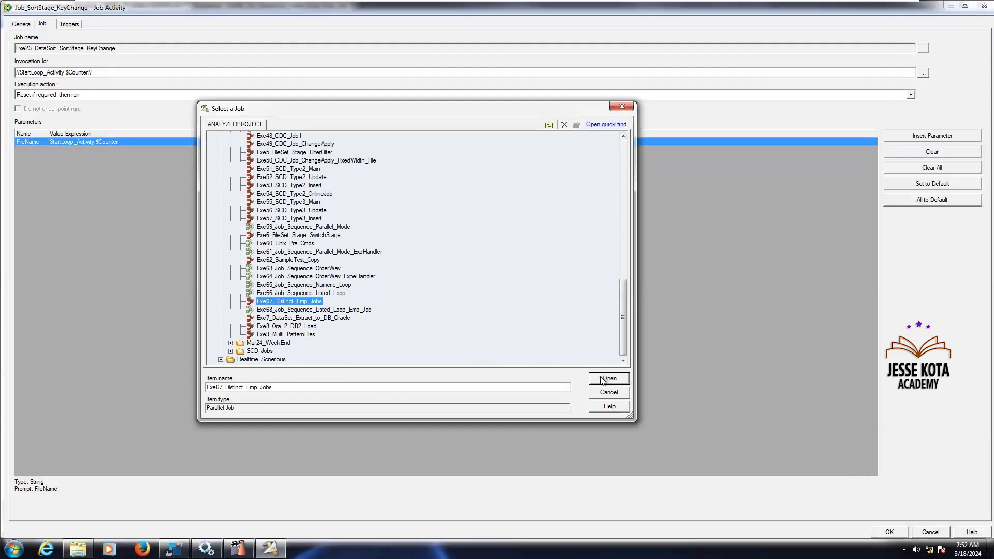
left_click(602, 379)
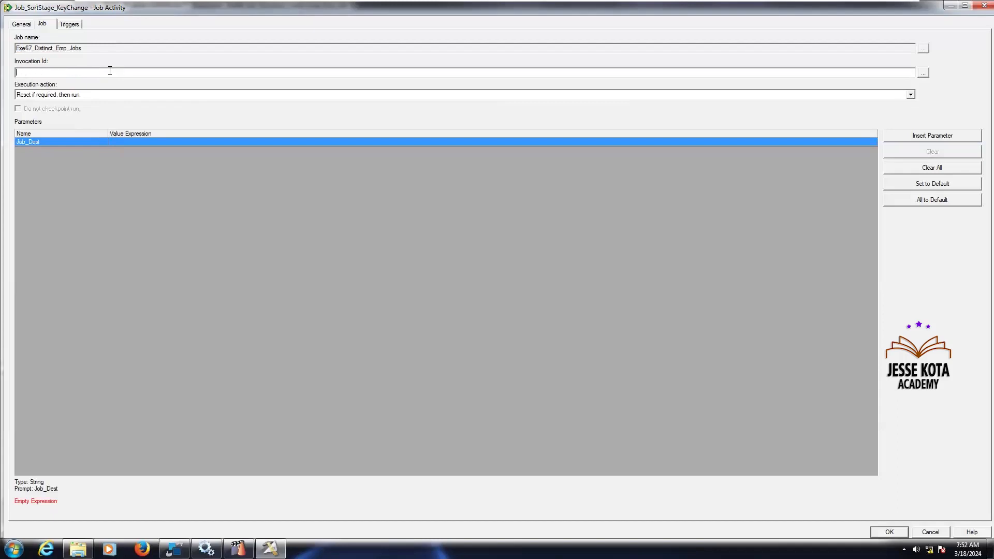
Set the job activity's invocation ID to the $Counter variable of StartLoop_Activity
left_click(922, 72)
left_click(417, 209)
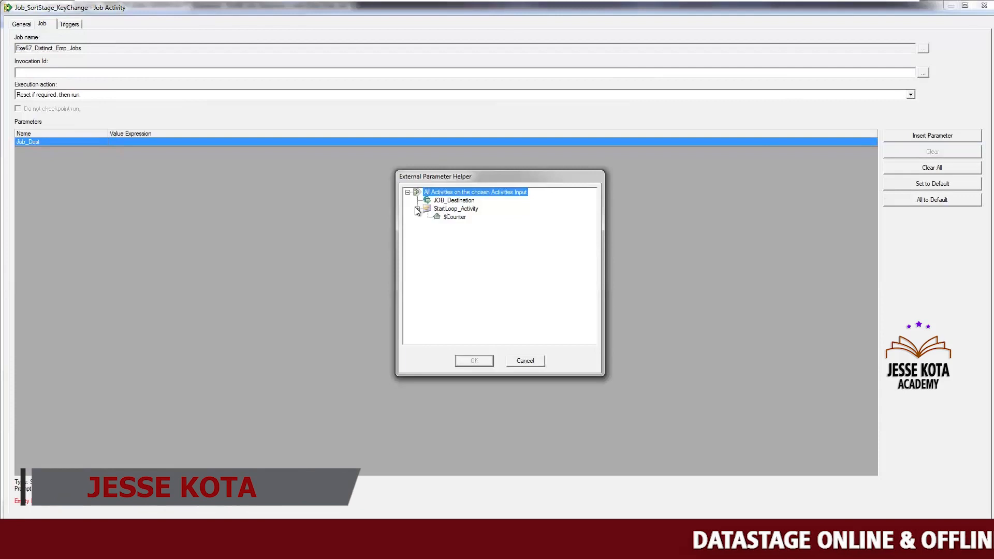
left_click(453, 217)
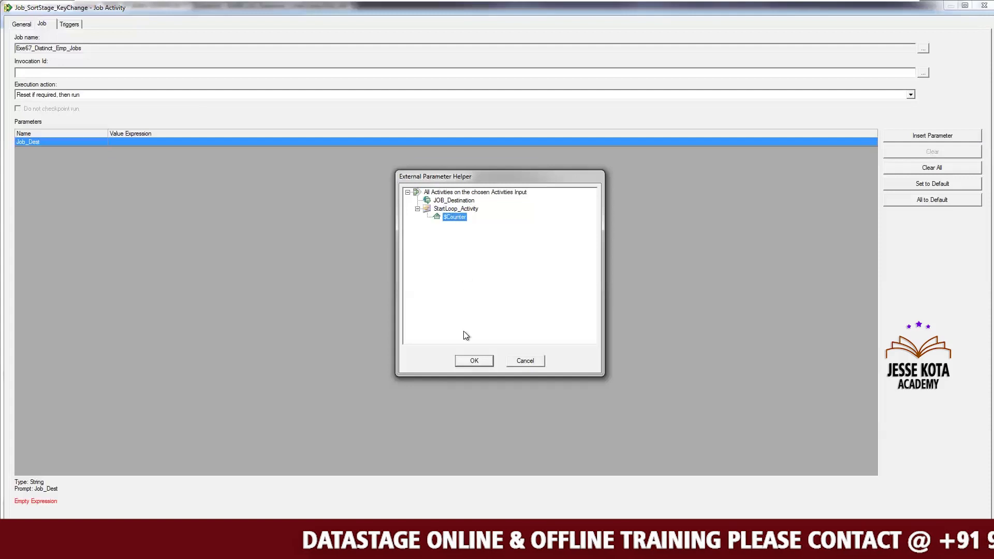
left_click(474, 361)
Set the value expression of the Job_Dest parameter to StartLoop_Activity.$Counter
left_click(123, 142)
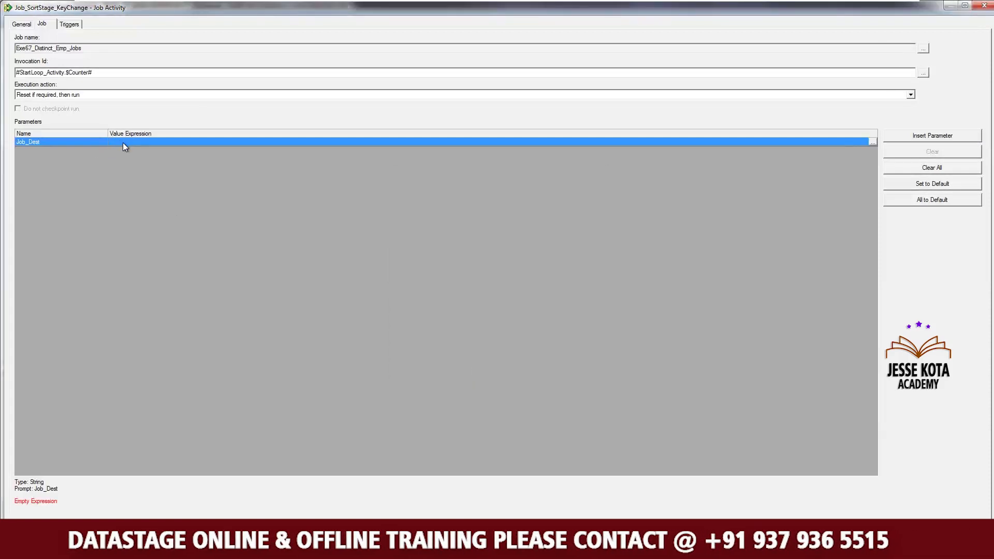
left_click(917, 138)
left_click(418, 209)
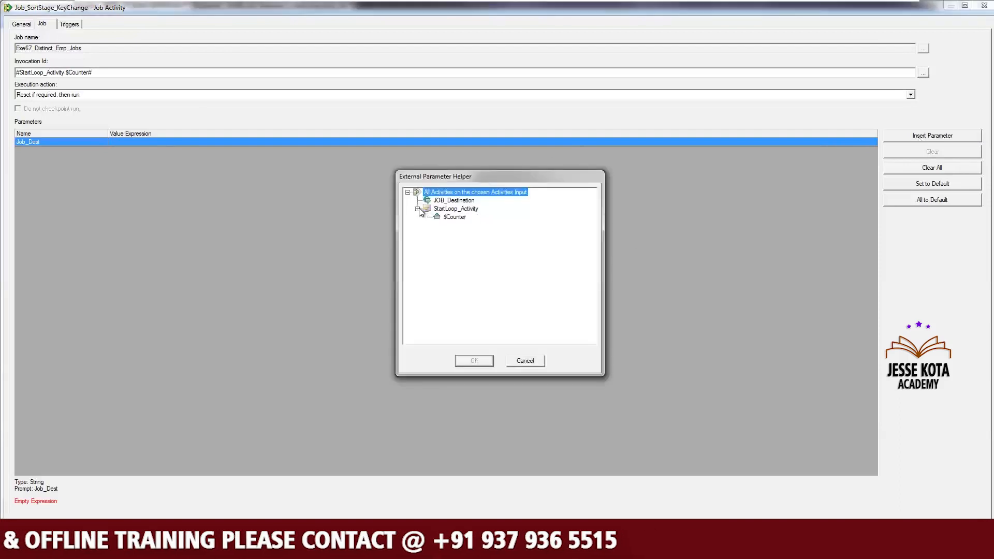
left_click(450, 217)
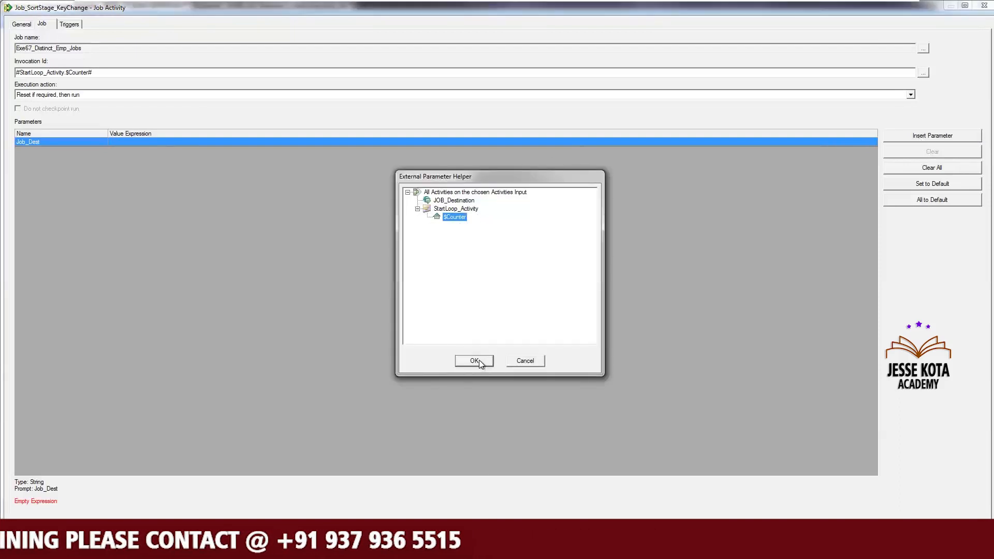
left_click(479, 359)
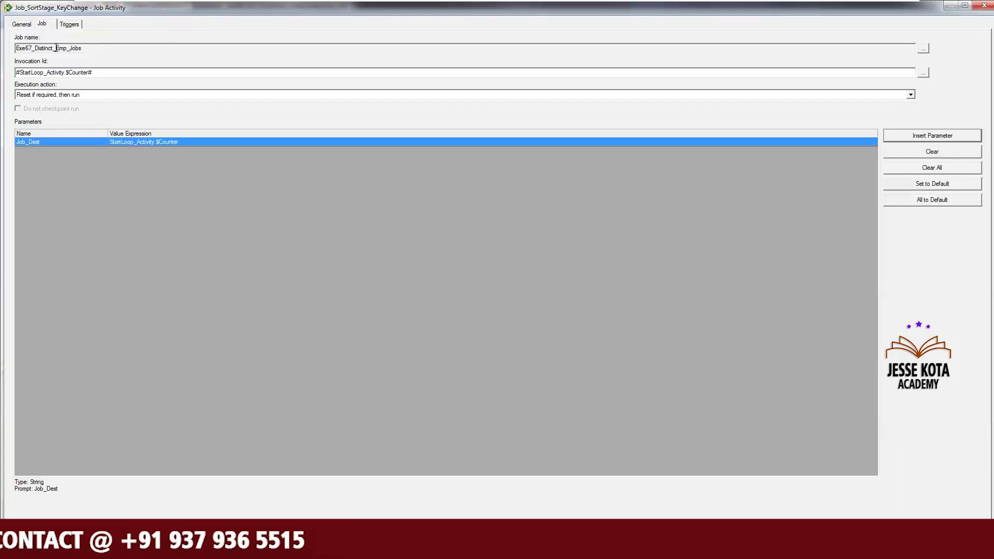
Review the job activity's triggers, general and job settings, and accept its properties
left_click(69, 24)
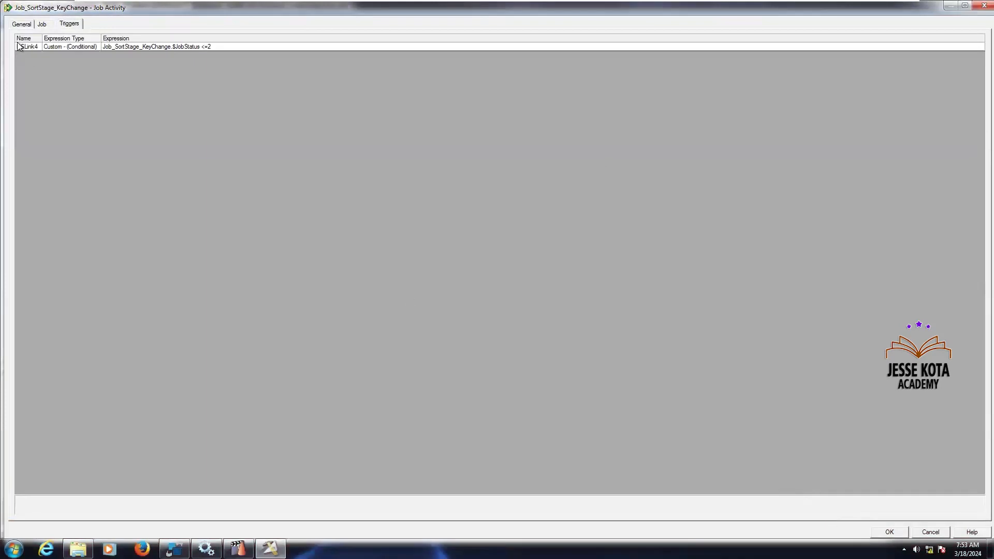
left_click(23, 25)
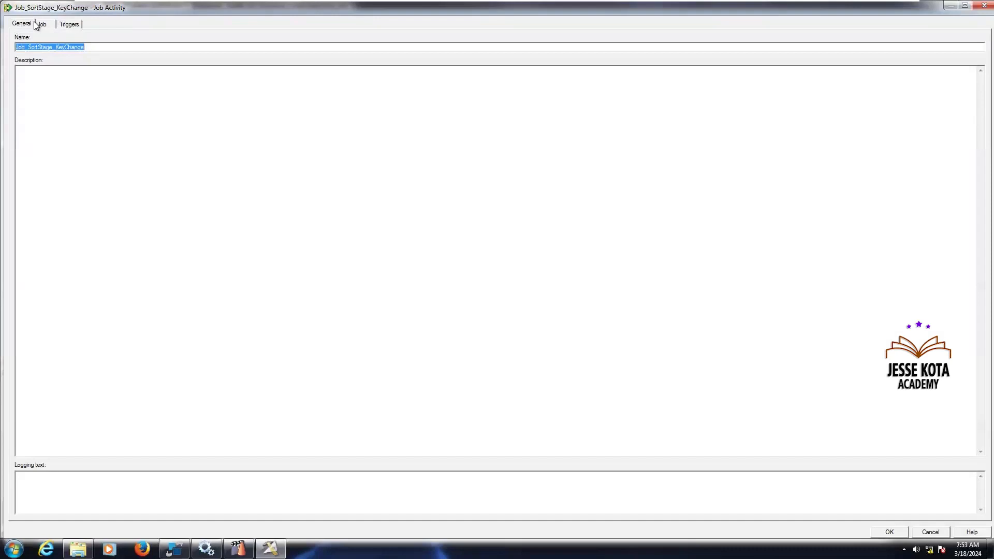
left_click(43, 24)
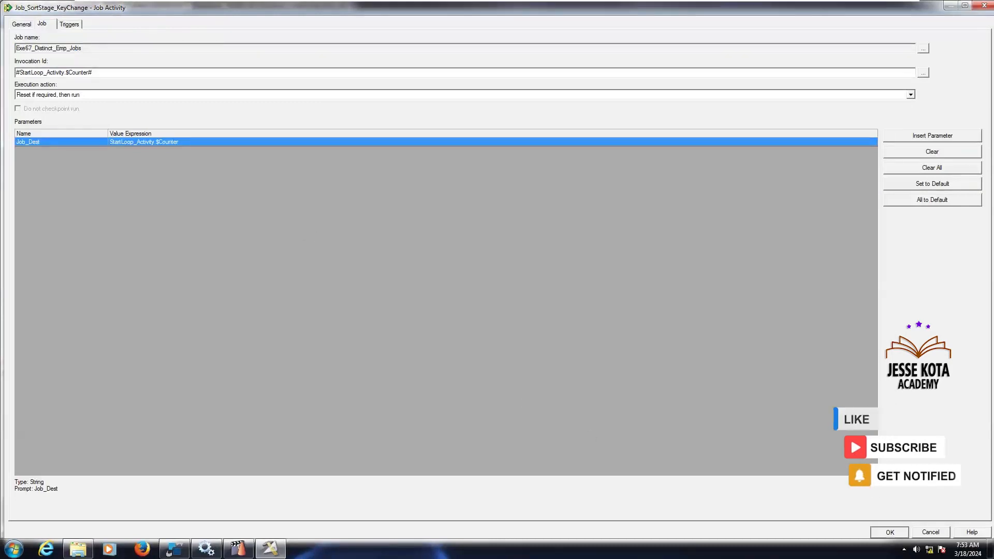
key("Return")
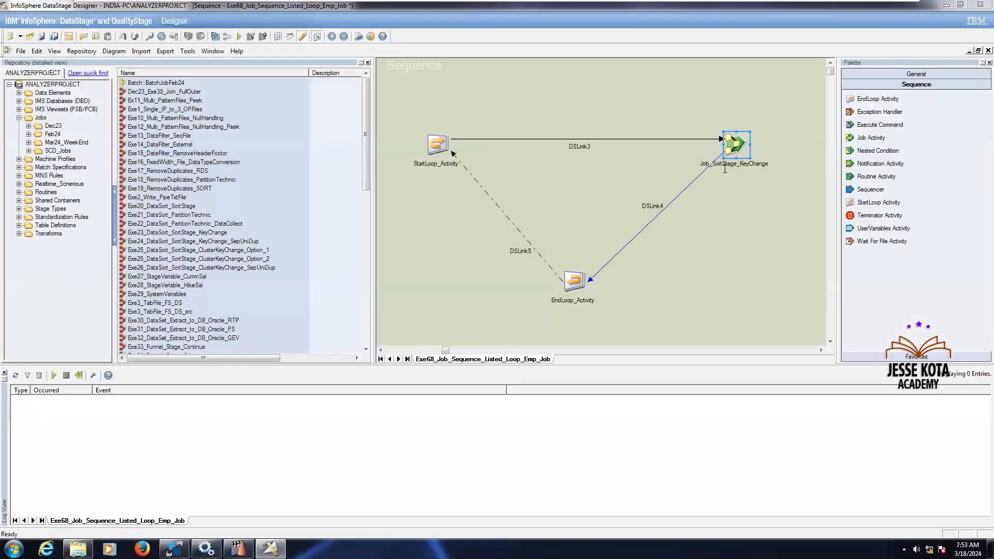
Rename the Job_SortStage_KeyChange activity as Job_Distinct_Emp_Jobs
left_click(765, 181)
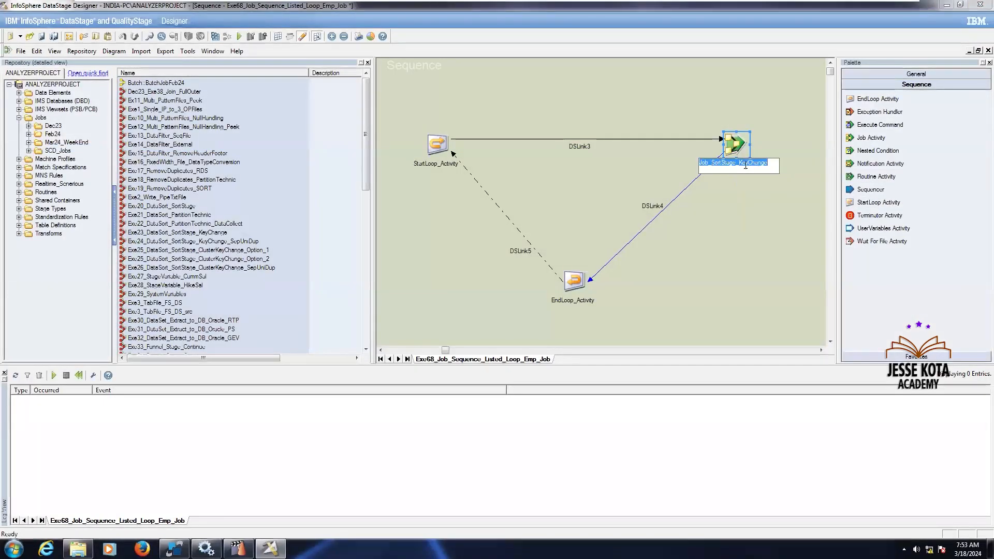
left_click(790, 163)
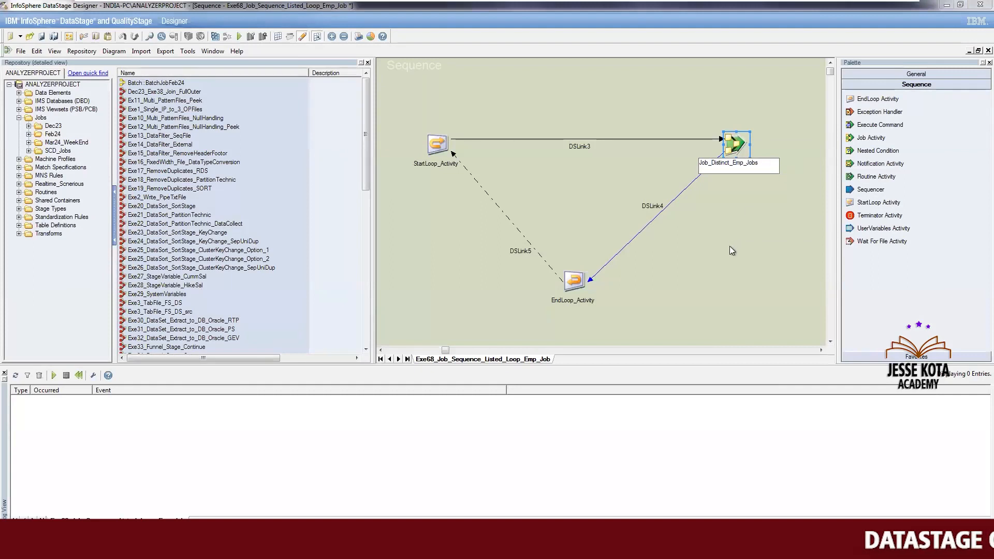
left_click(738, 166)
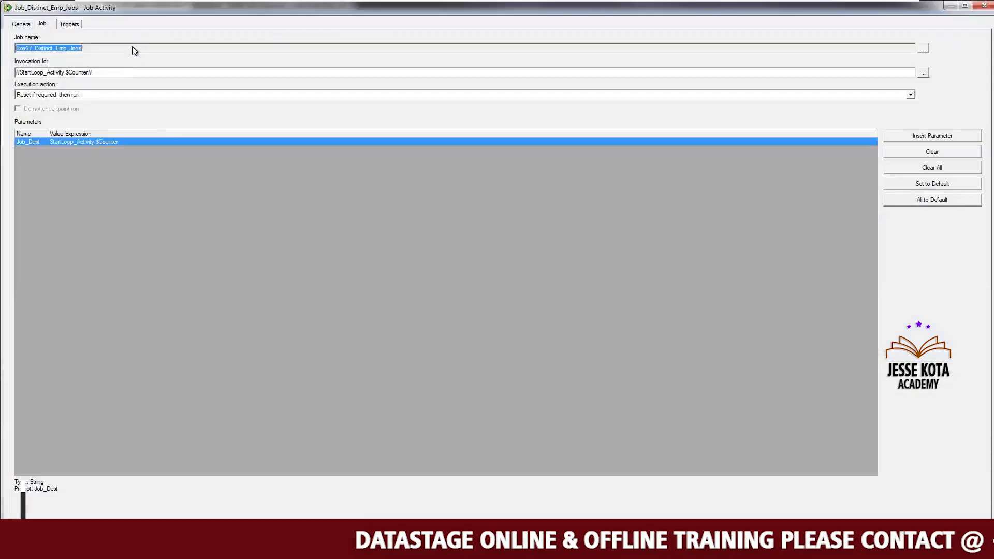
Set the DSLink4 trigger expression to Job_Distinct_Emp_Jobs.$JobStatus <=2 and accept the job activity's properties
left_click(68, 23)
left_click(150, 46)
double_click(151, 46)
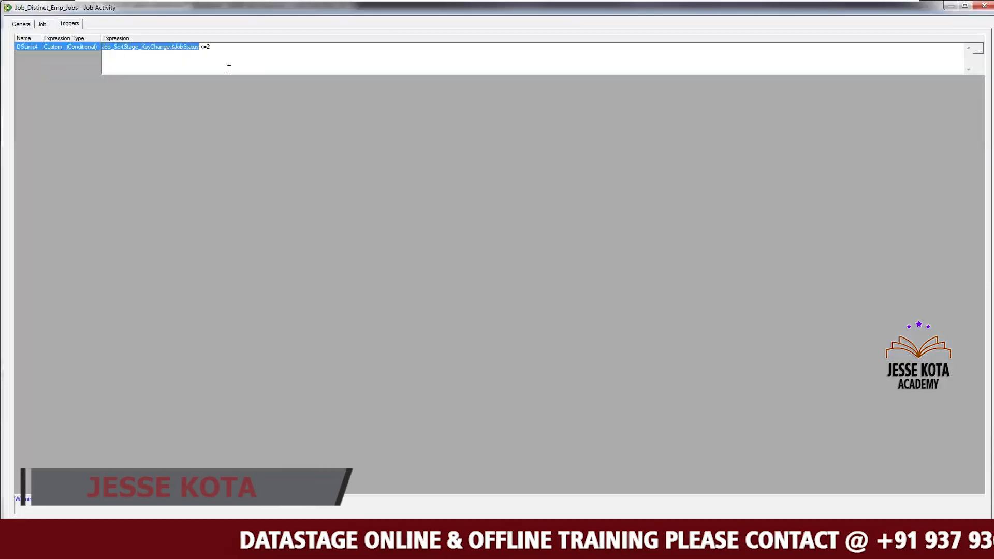
left_click(976, 49)
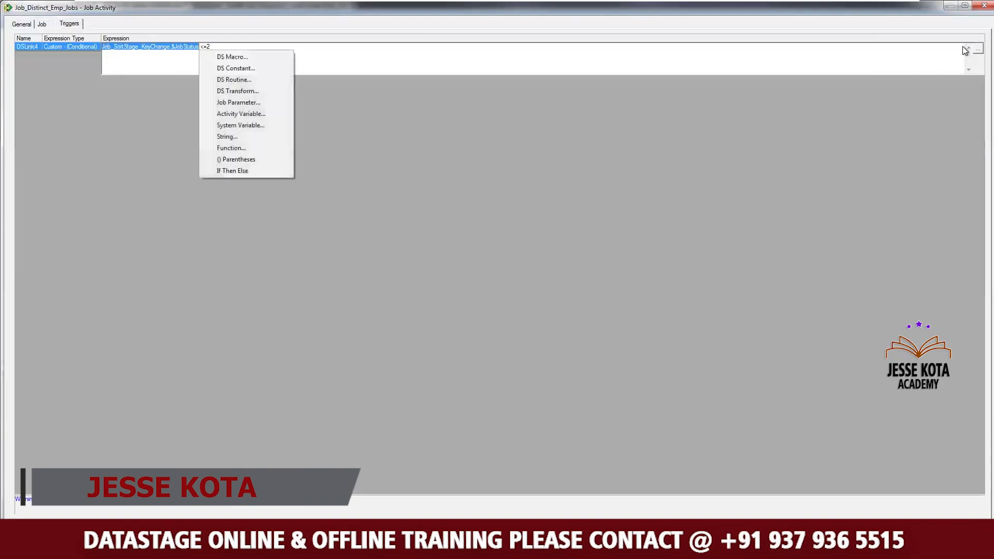
left_click(253, 117)
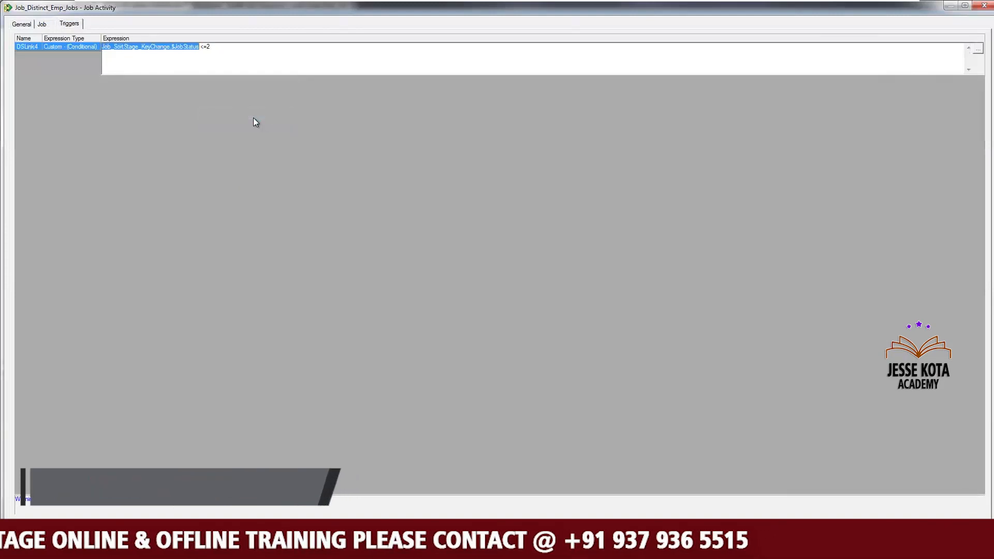
left_click(209, 59)
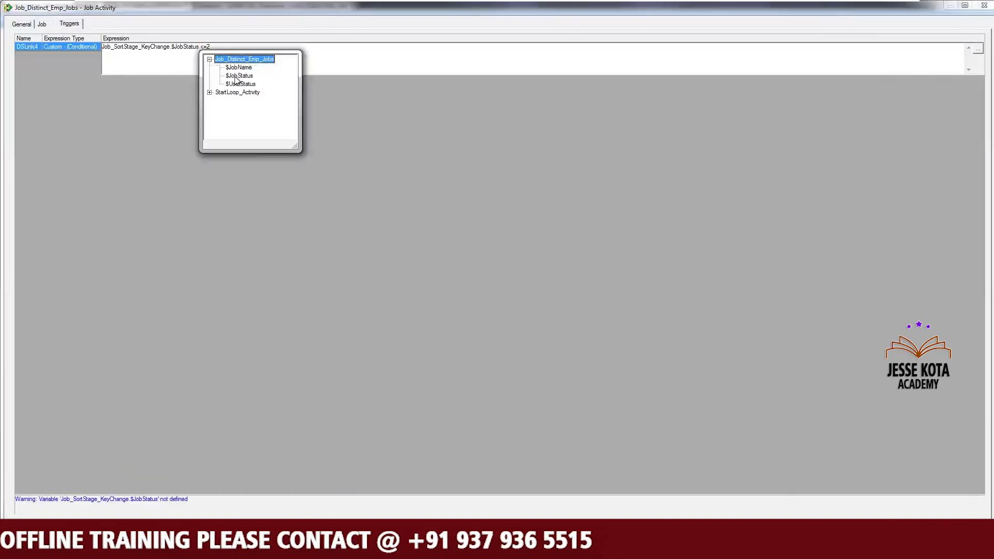
left_click(240, 76)
double_click(247, 76)
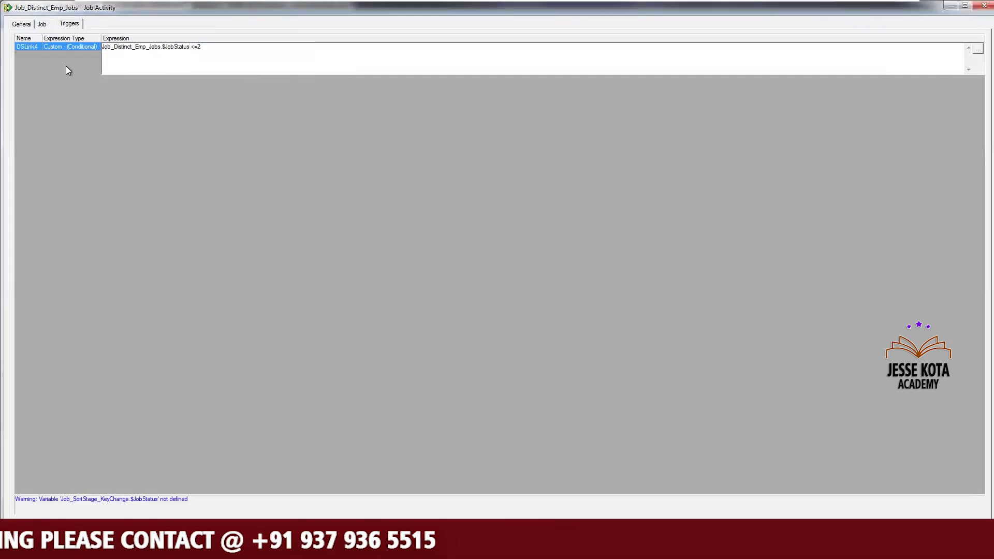
left_click(60, 46)
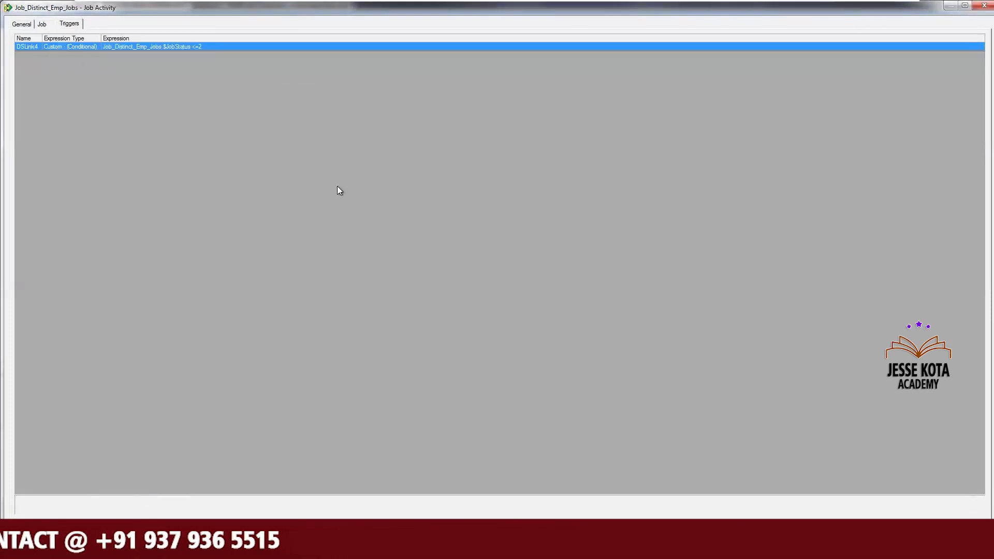
key("Return")
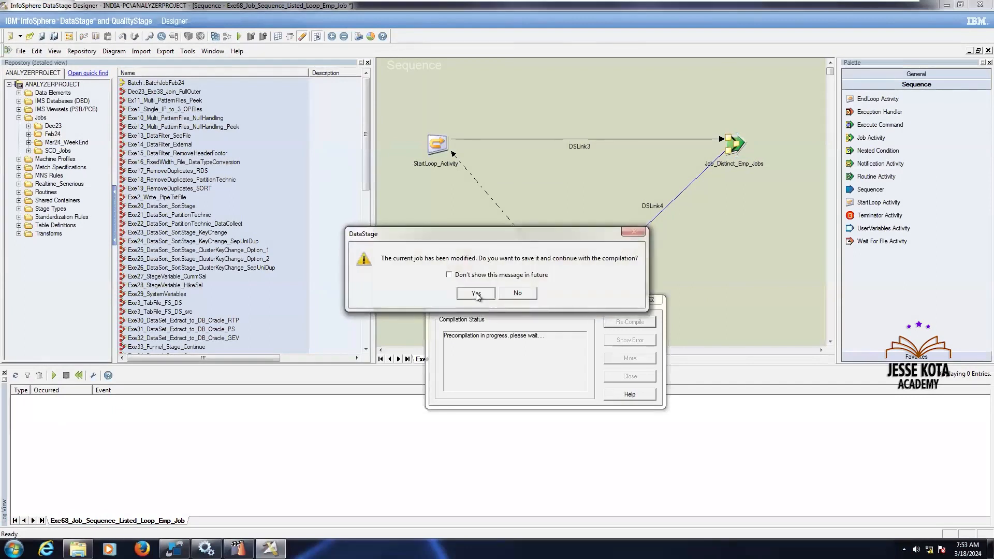
Save and compile the Exe68_Job_Sequence_Listed_Loop_Emp_Job sequence
left_click(476, 294)
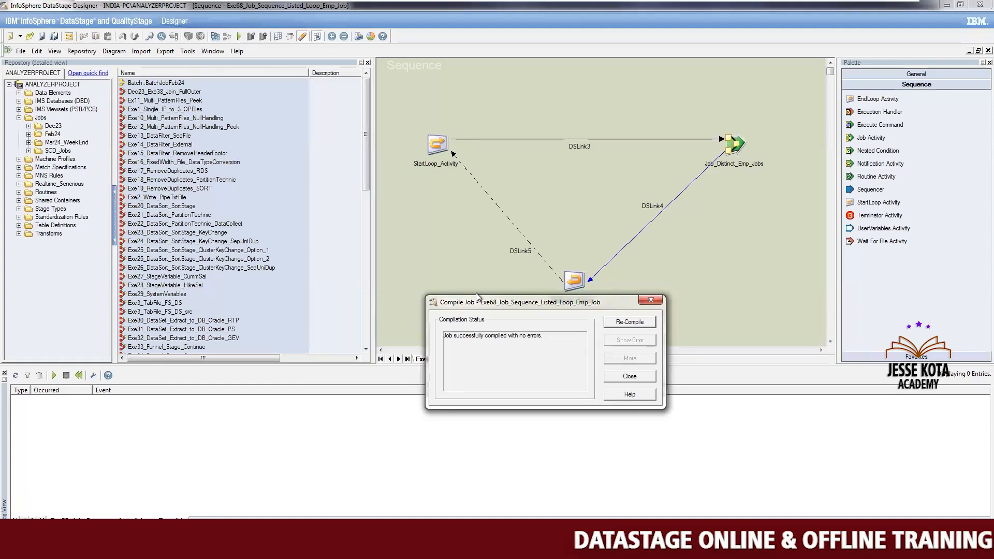
left_click(633, 376)
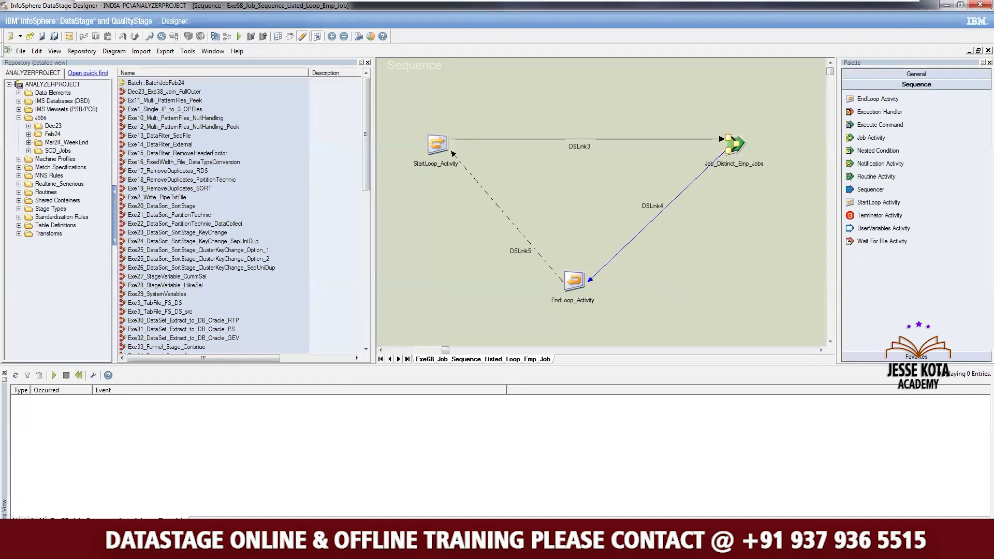
Switch to the C:\Target folder in Windows Explorer and permanently delete all the RMD_Data text files
key("alt+Tab")
key("ctrl+a")
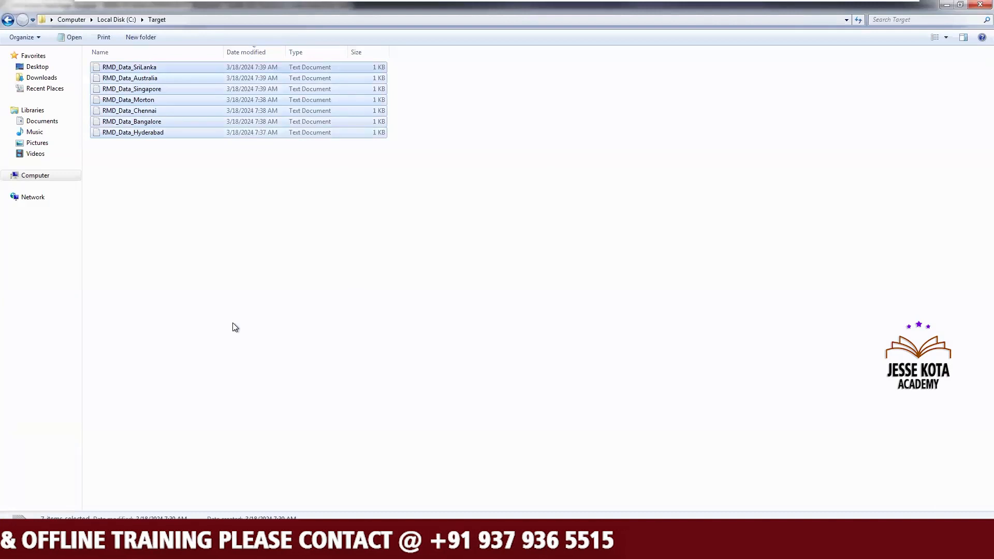
key("shift+Delete")
key("Return")
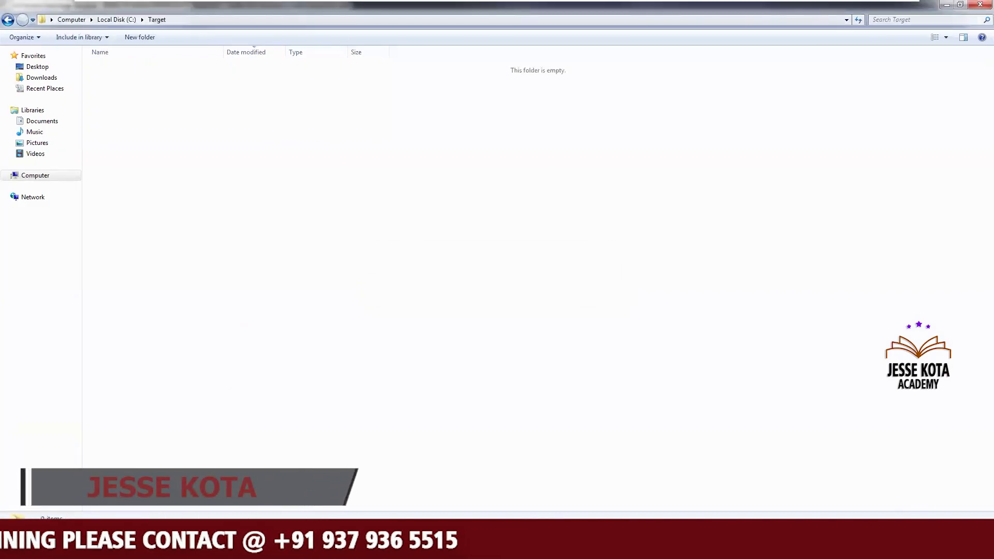
Return to DataStage Designer and run the Exe68_Job_Sequence_Listed_Loop_Emp_Job sequence
key("alt+Tab")
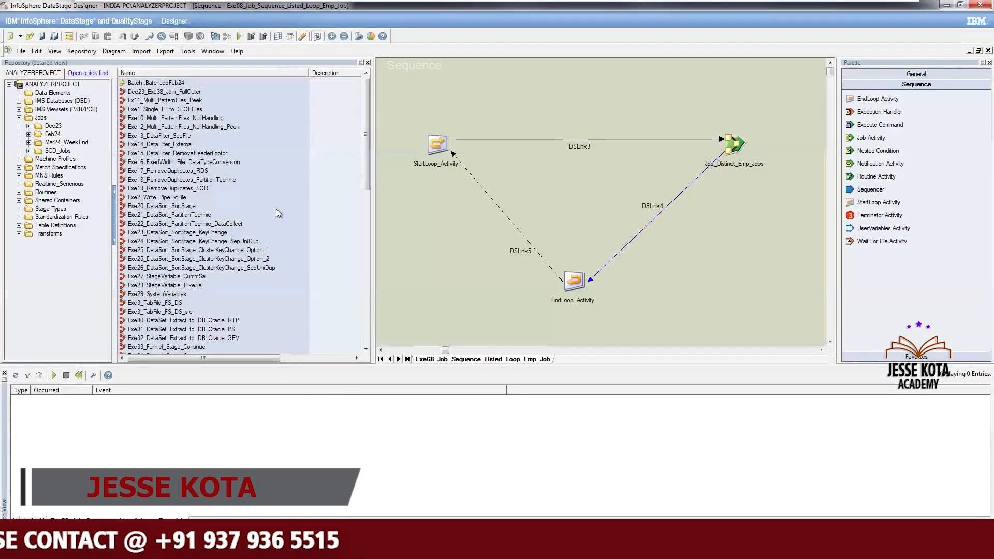
left_click(240, 36)
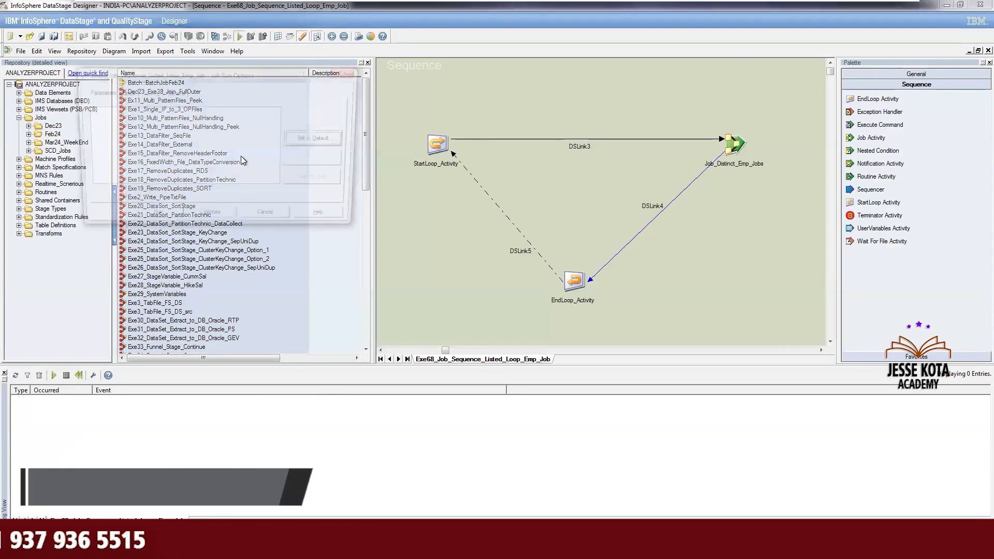
left_click(153, 219)
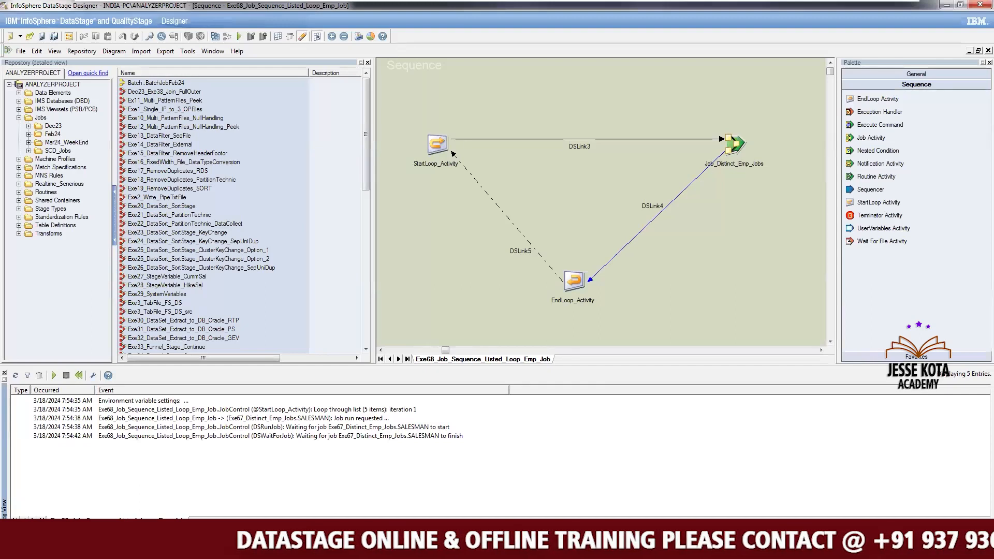
Check the run status in DataStage Director, and inspect SALESMAN_Emp_Data and CLERK_Emp_Data in the Target folder
key("alt+Tab")
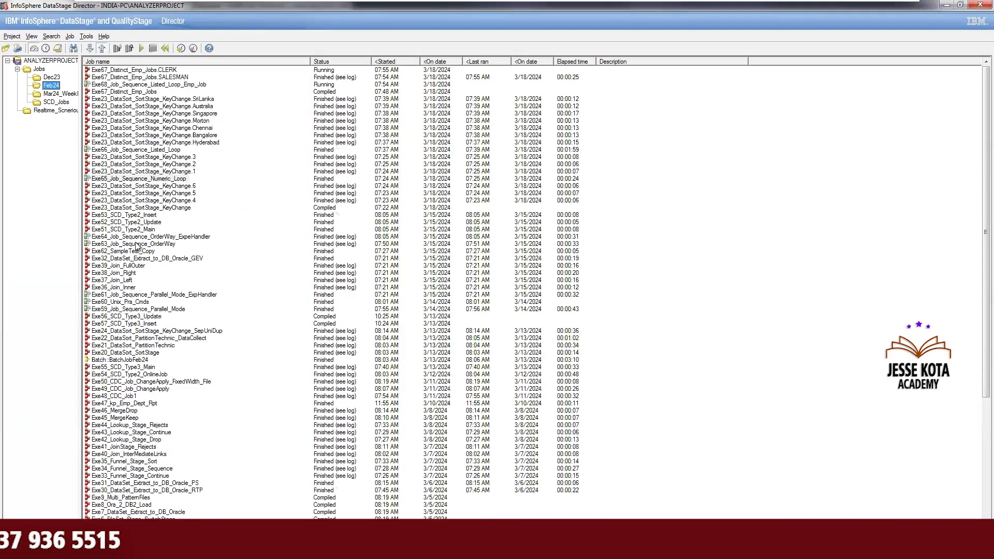
left_click(78, 481)
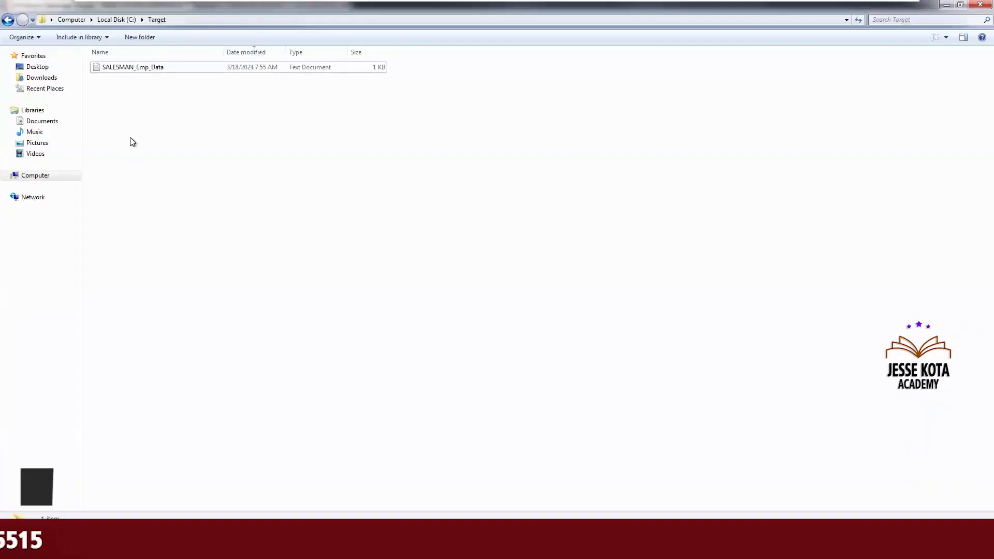
double_click(141, 71)
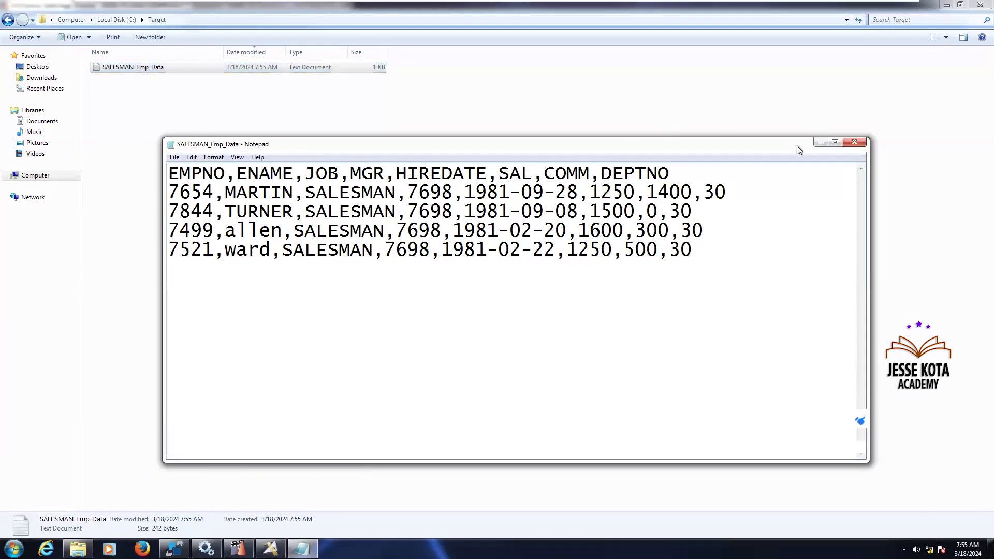
left_click(848, 144)
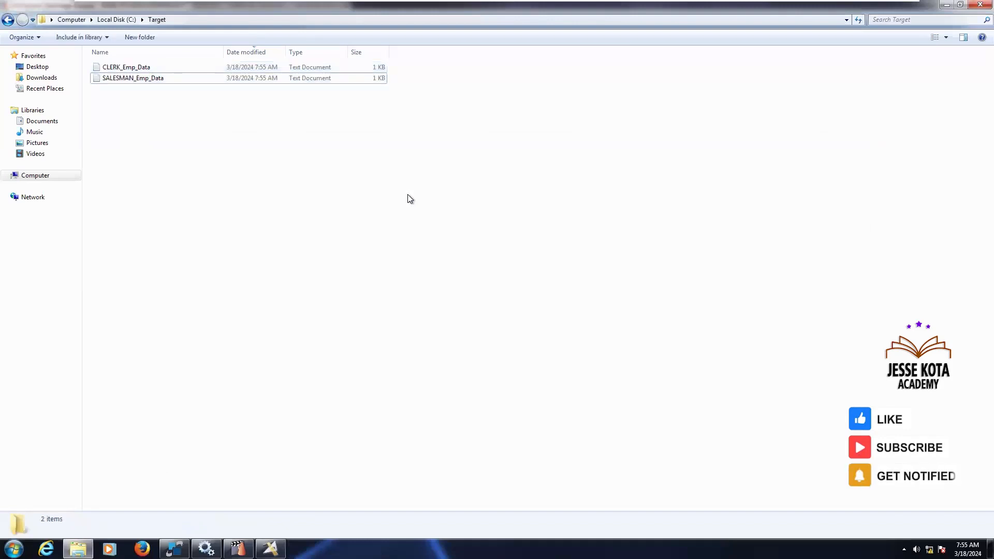
double_click(130, 67)
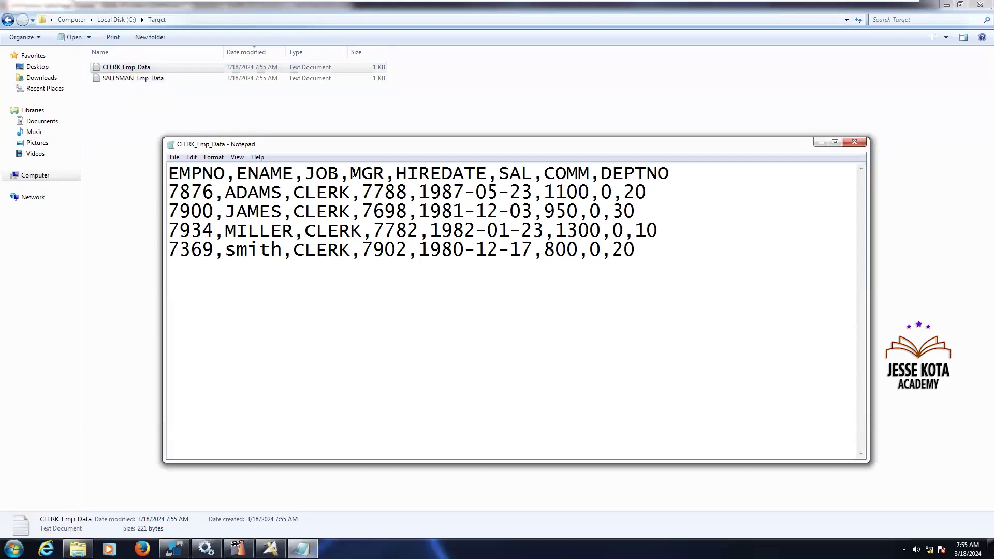
left_click(855, 143)
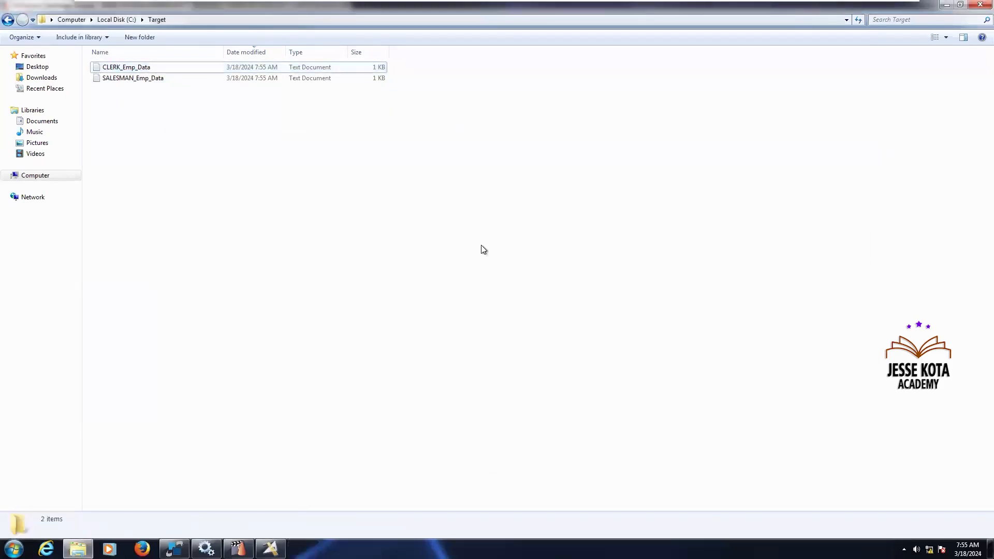
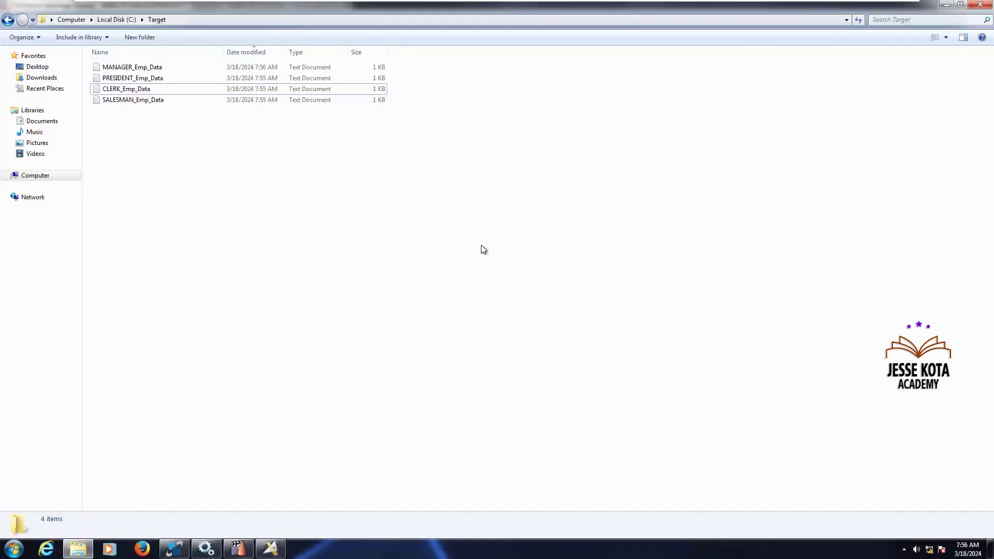
Inspect the contents of the PRESIDENT_Emp_Data, MANAGER_Emp_Data and ANALYST_Emp_Data files in the Target folder
left_click(147, 80)
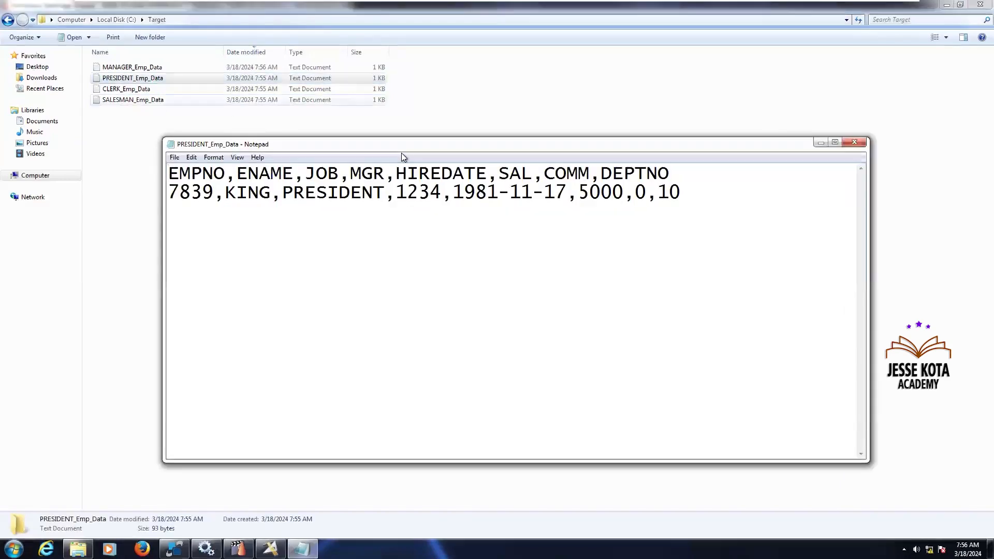
left_click(858, 141)
double_click(151, 68)
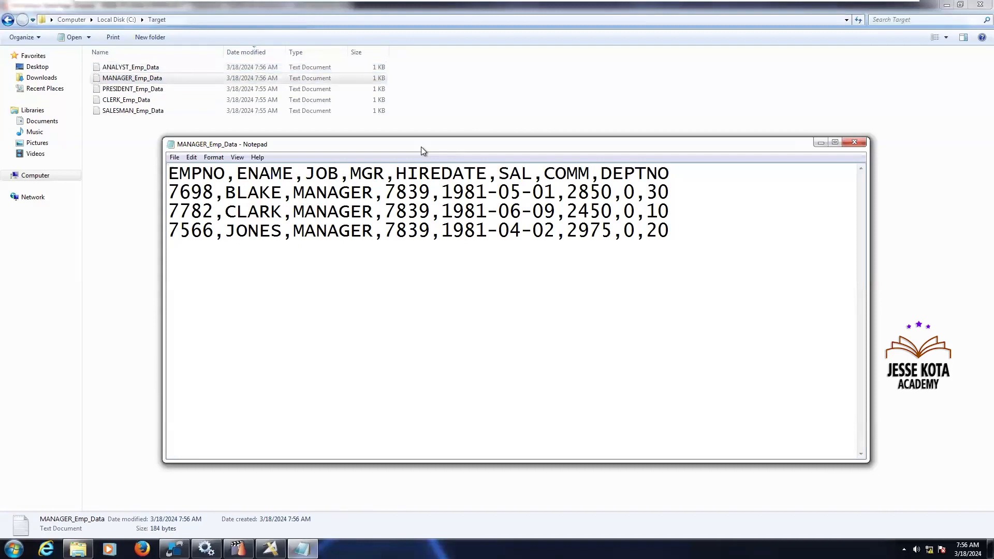
left_click(854, 143)
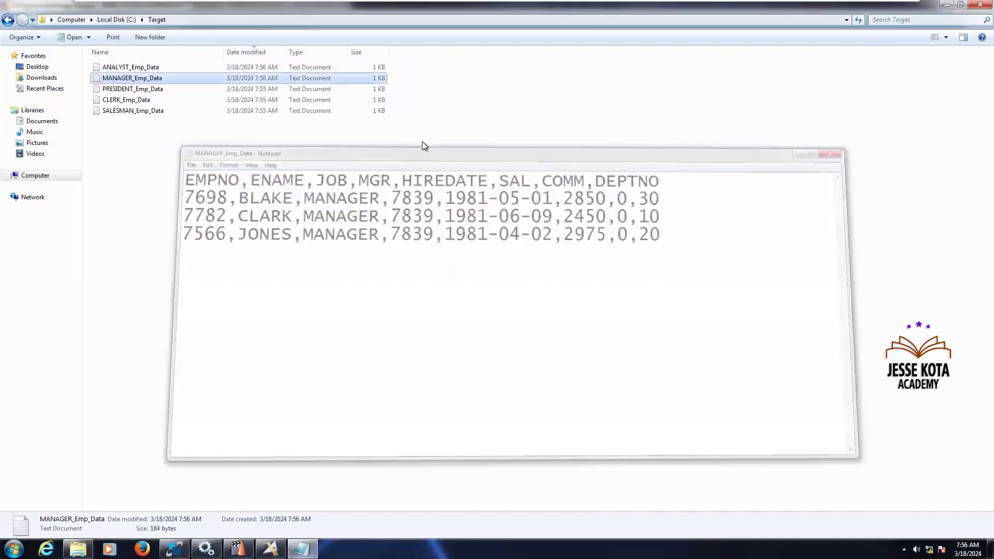
double_click(149, 68)
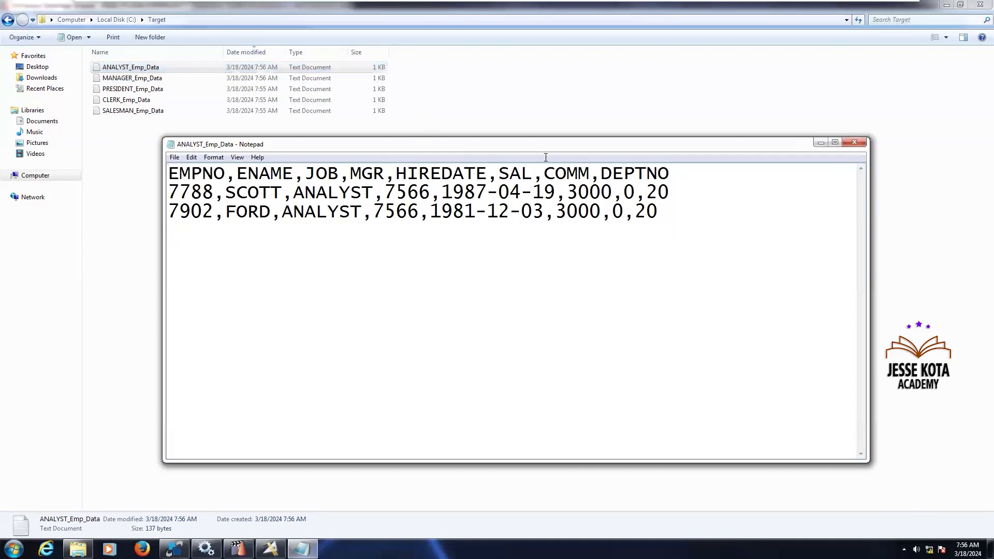
left_click(854, 144)
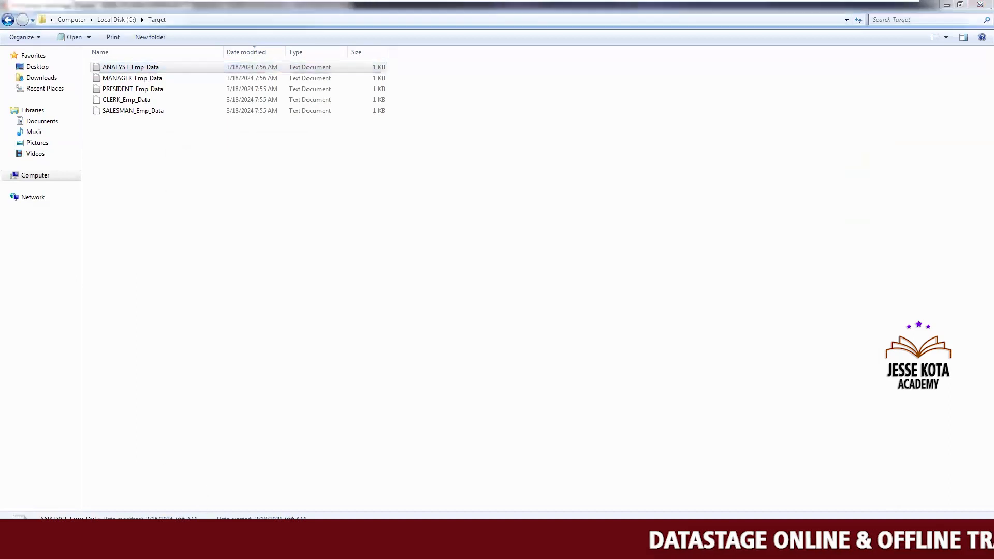
Open the Exe67_Distinct_Emp_Jobs job from the sequence's job activity in DataStage Designer, and check the distinct-job query in SqlDbx
key("alt+Tab")
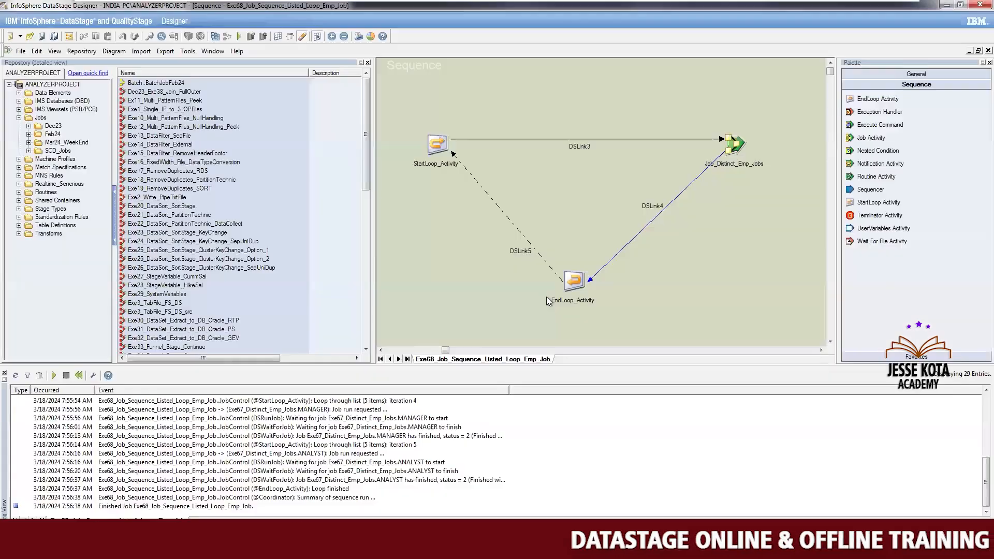
right_click(733, 144)
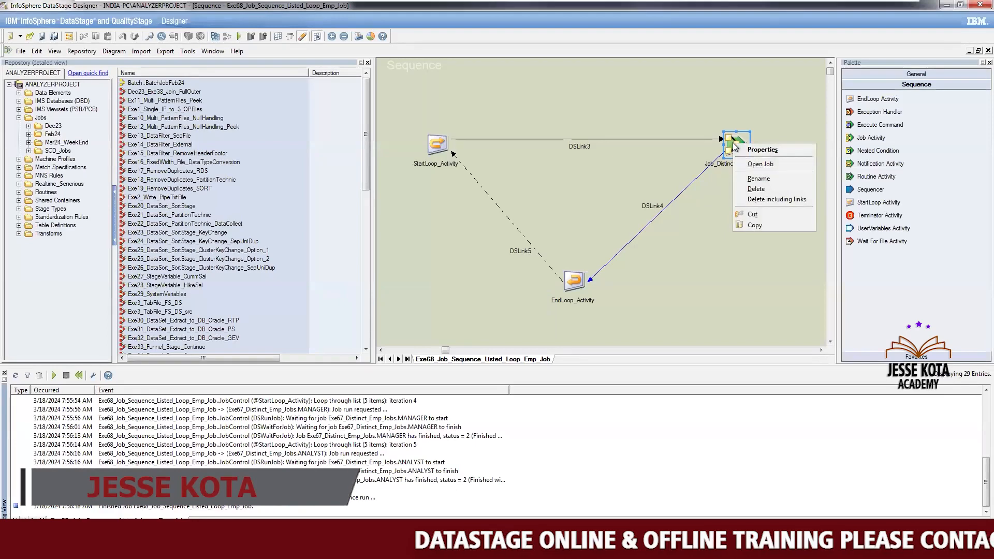
left_click(760, 164)
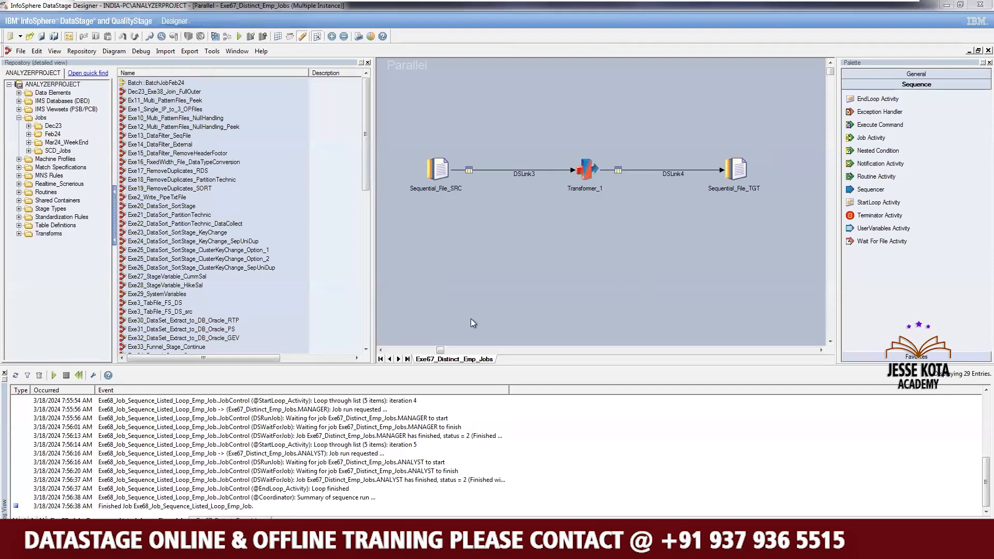
key("alt+Tab")
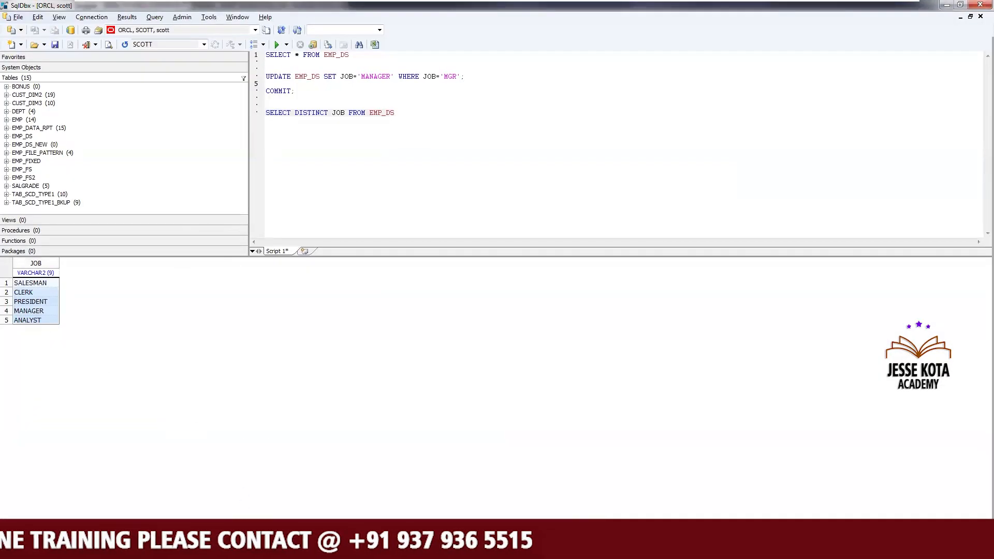
key("alt+Tab")
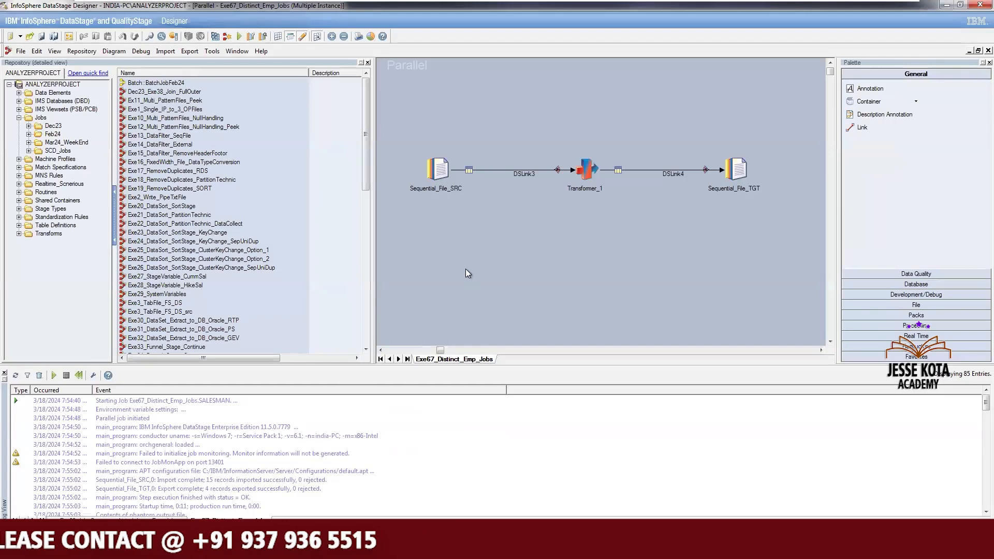
Delete the Sequential_File_SRC stage from the Exe67_Distinct_Emp_Jobs job
left_click(440, 162)
key("Delete")
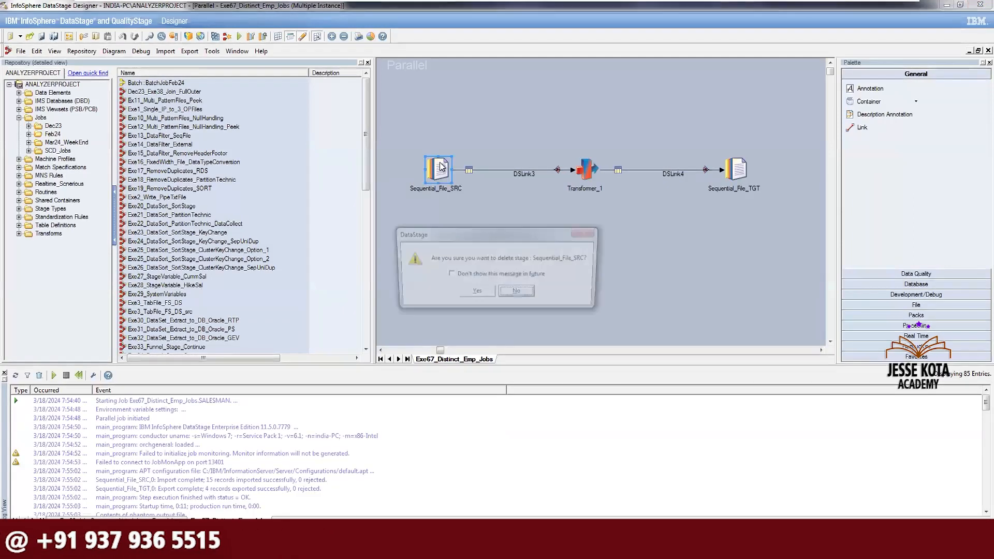
left_click(475, 294)
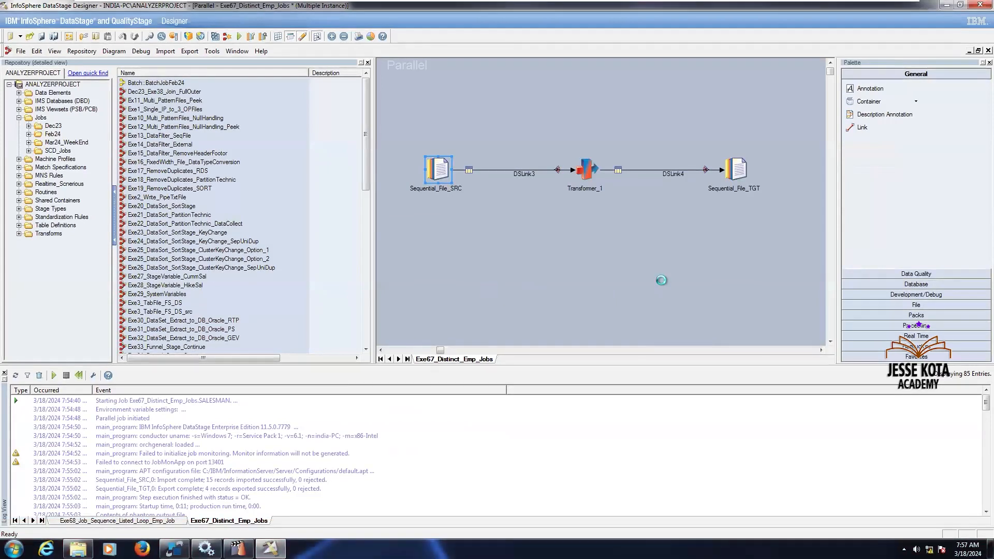
Add an Oracle Connector as the source stage at the open end of DSLink3, feeding Transformer_1
left_click(915, 305)
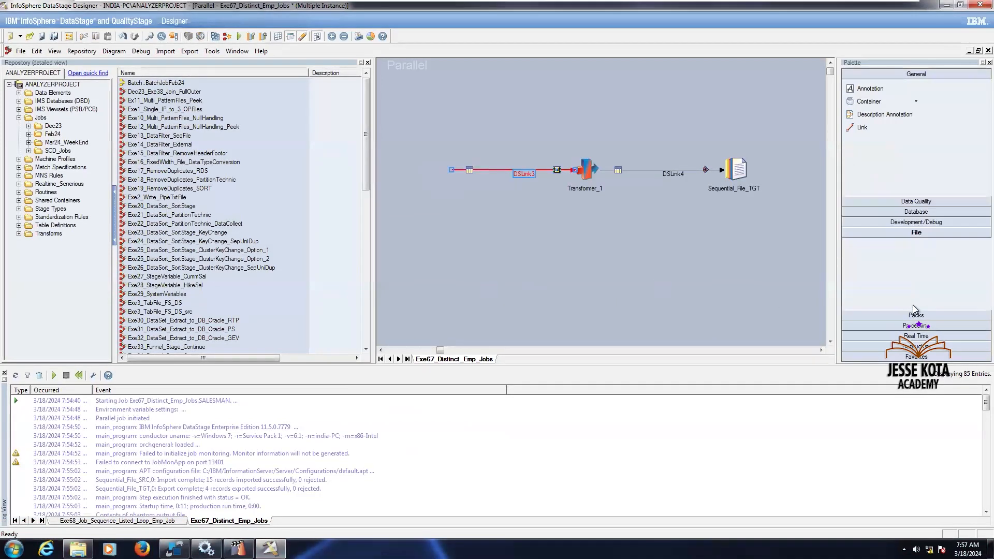
left_click(920, 95)
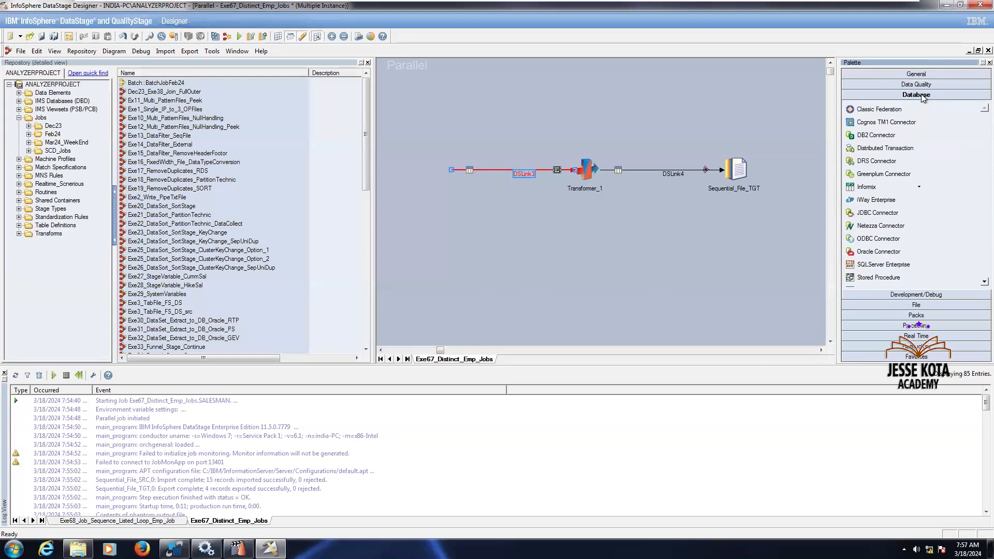
left_click_drag(886, 257, 445, 159)
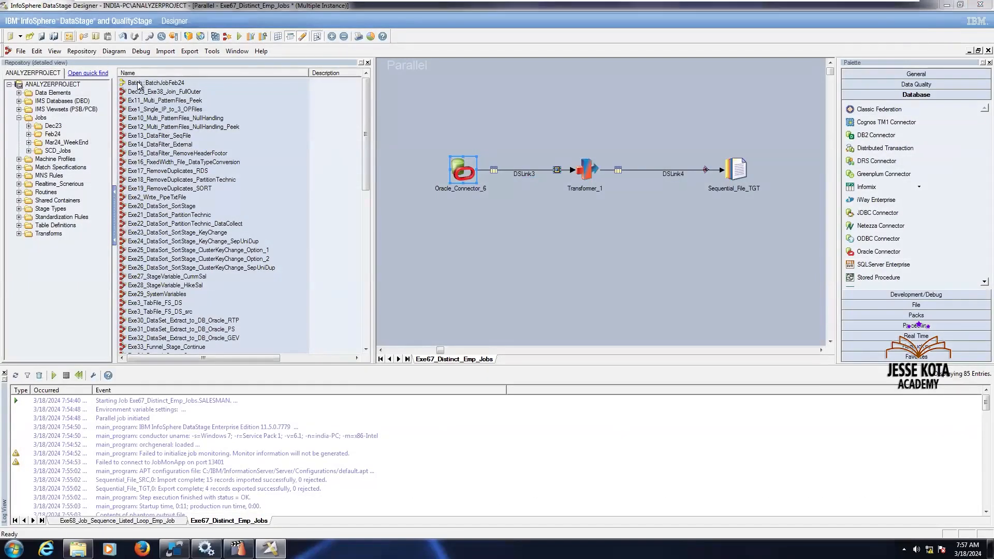
Add the DataBaseParams parameter set from the Feb24 folder to the Exe67_Distinct_Emp_Jobs job parameters
left_click(69, 37)
left_click(49, 21)
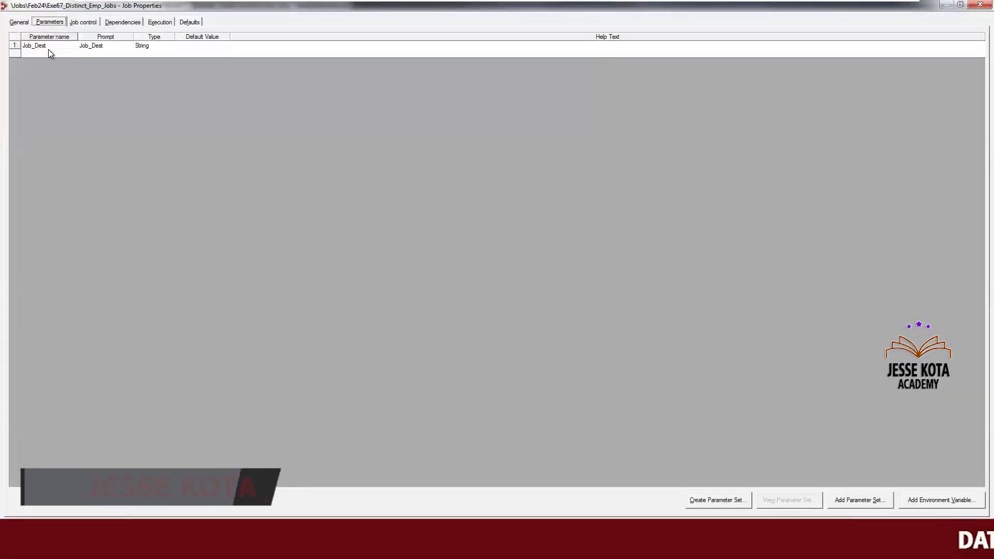
left_click(51, 53)
left_click(850, 496)
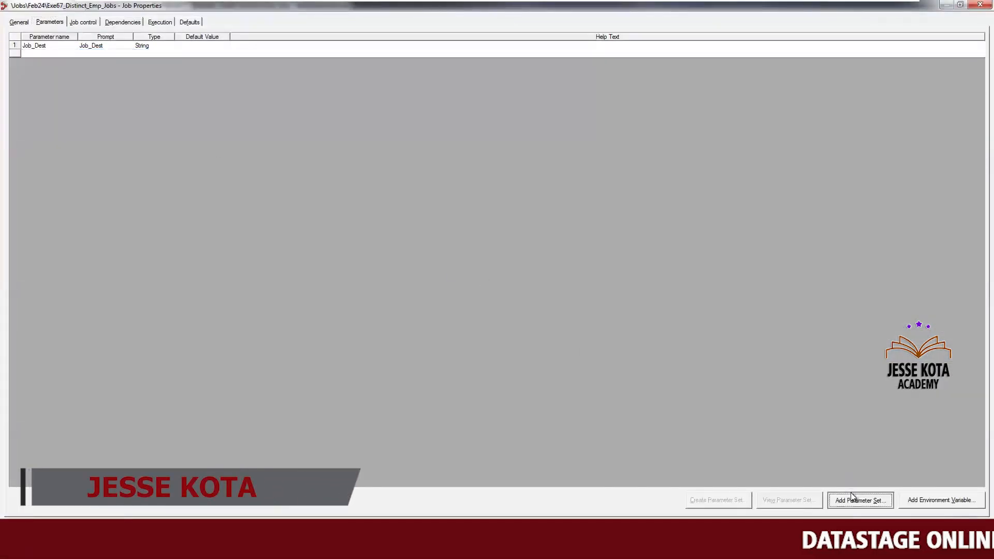
left_click(293, 169)
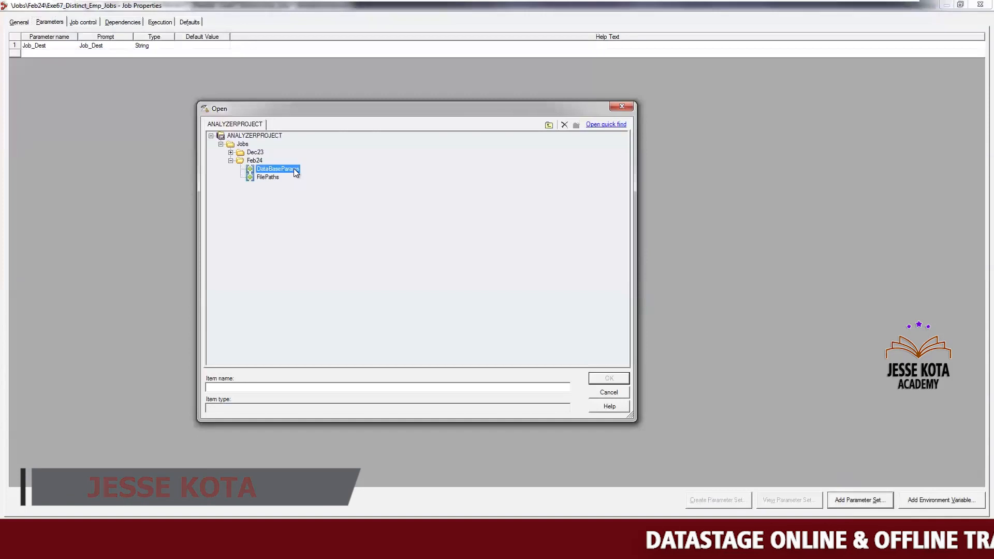
left_click(610, 378)
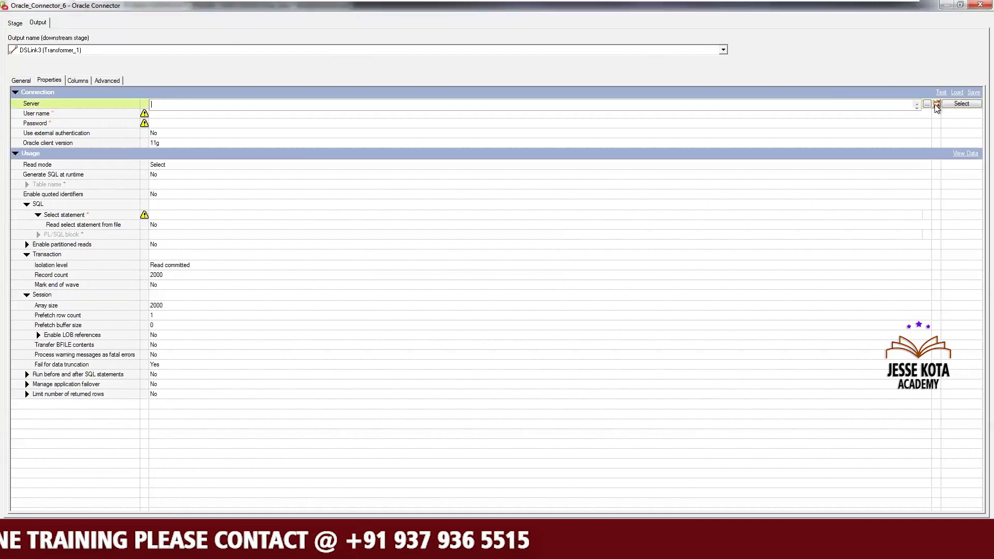
left_click(936, 104)
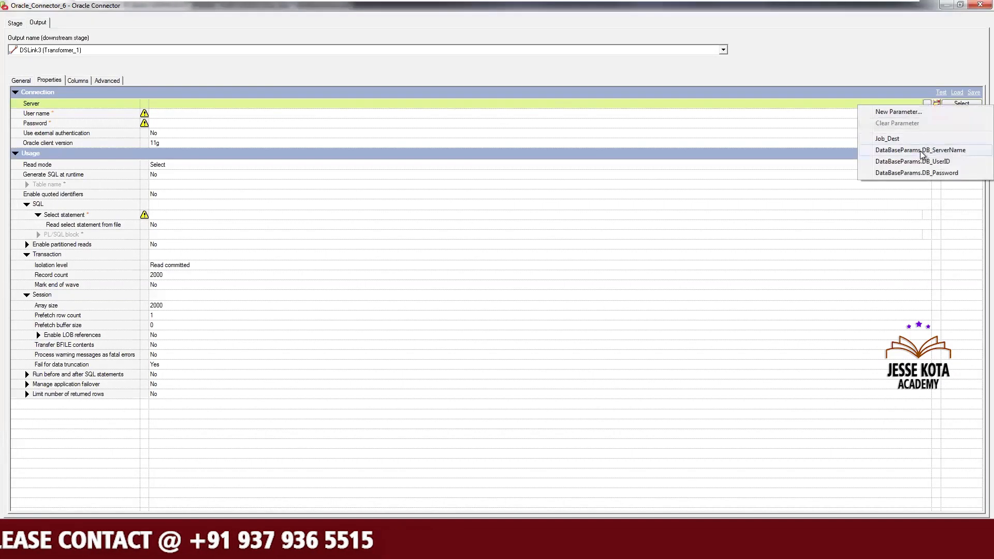
left_click(922, 150)
left_click(939, 114)
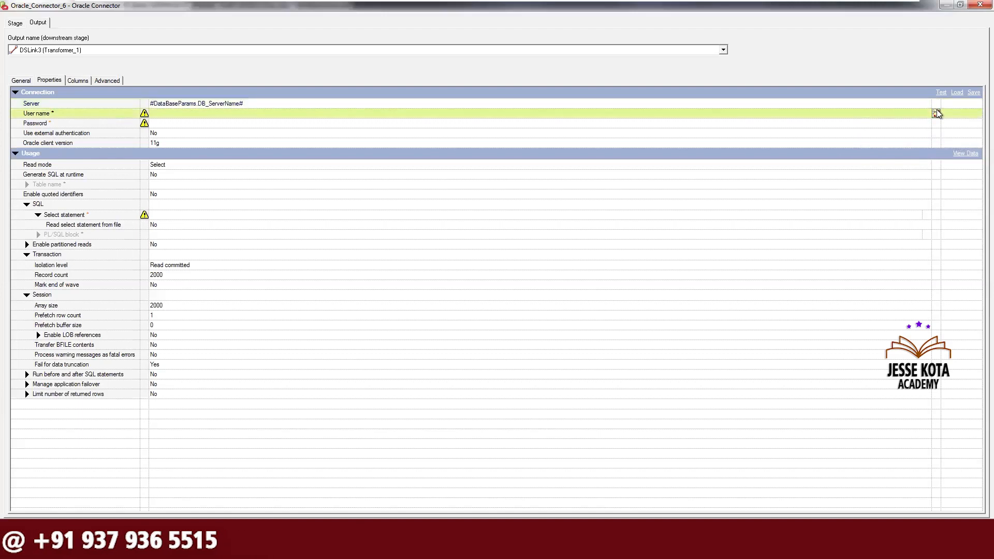
left_click(936, 113)
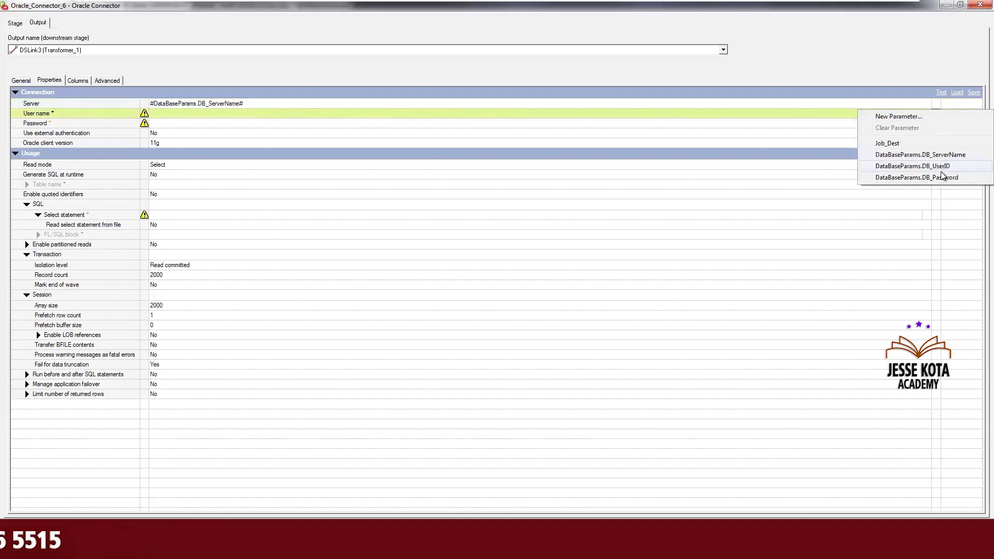
left_click(940, 167)
left_click(938, 174)
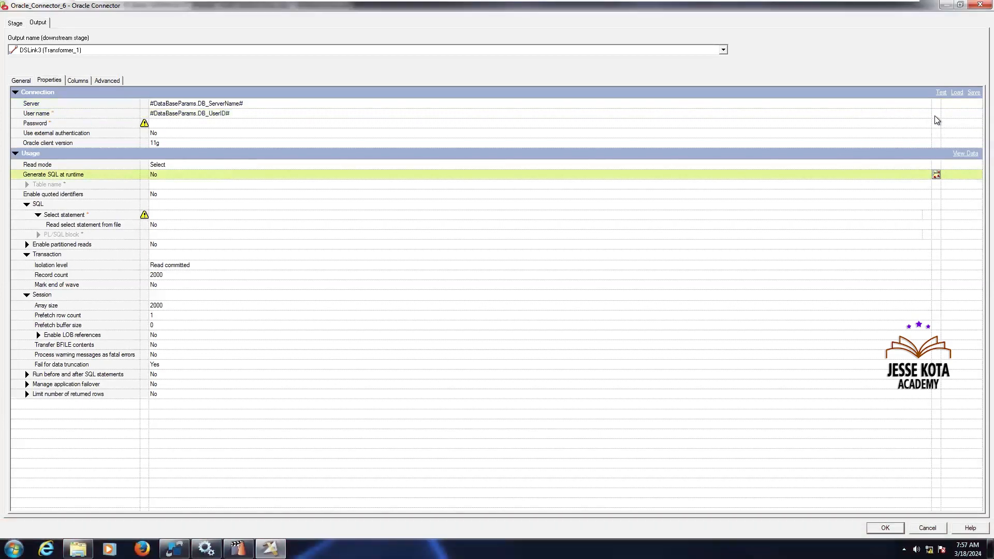
left_click(937, 117)
left_click(937, 123)
left_click(936, 124)
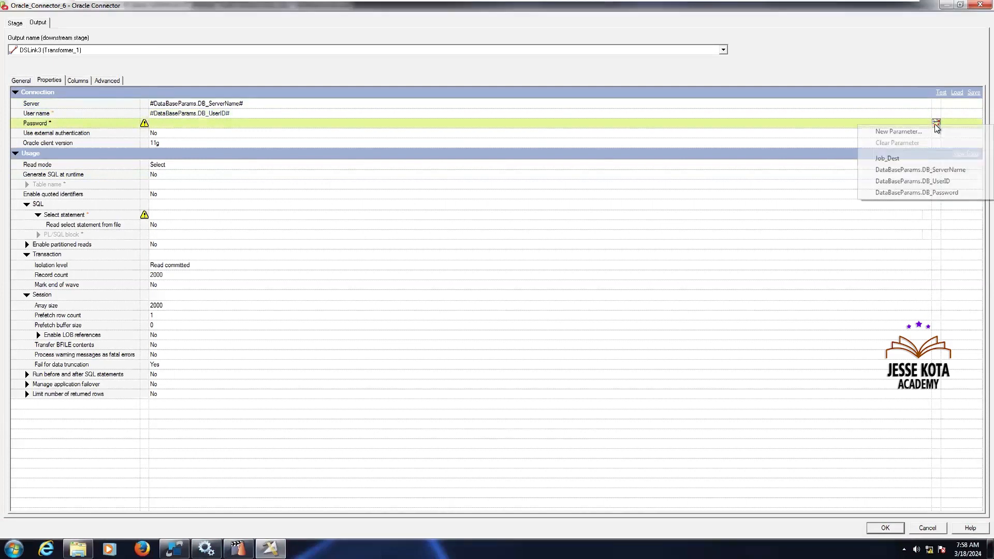
left_click(934, 193)
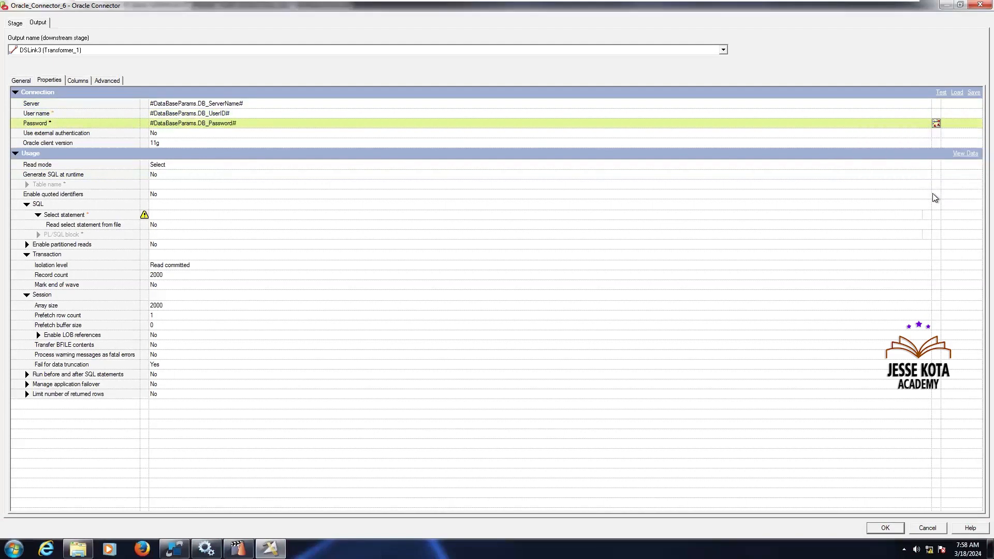
Configure the Oracle Connector to generate SQL at runtime from table EMP_DS, and check its column definitions
left_click(174, 176)
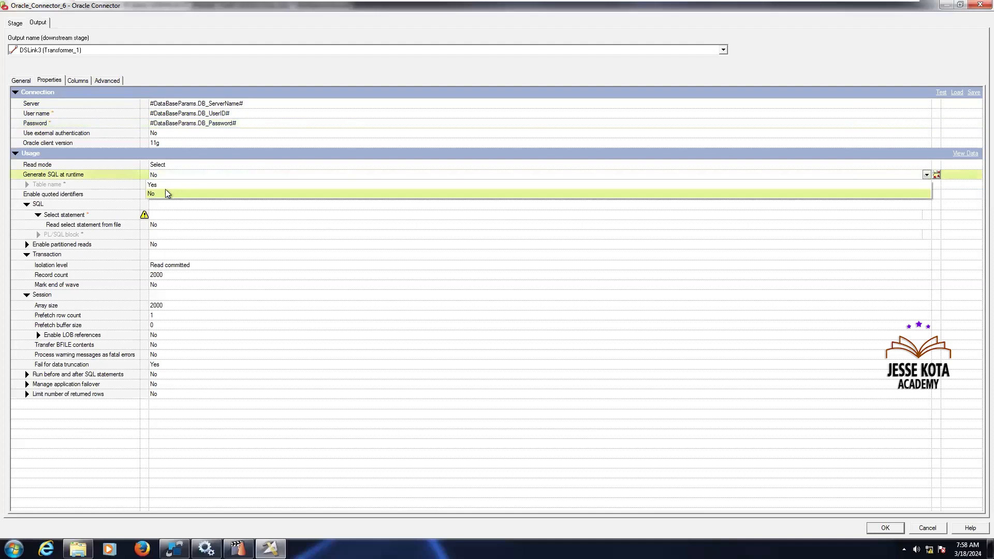
left_click(155, 184)
left_click(165, 184)
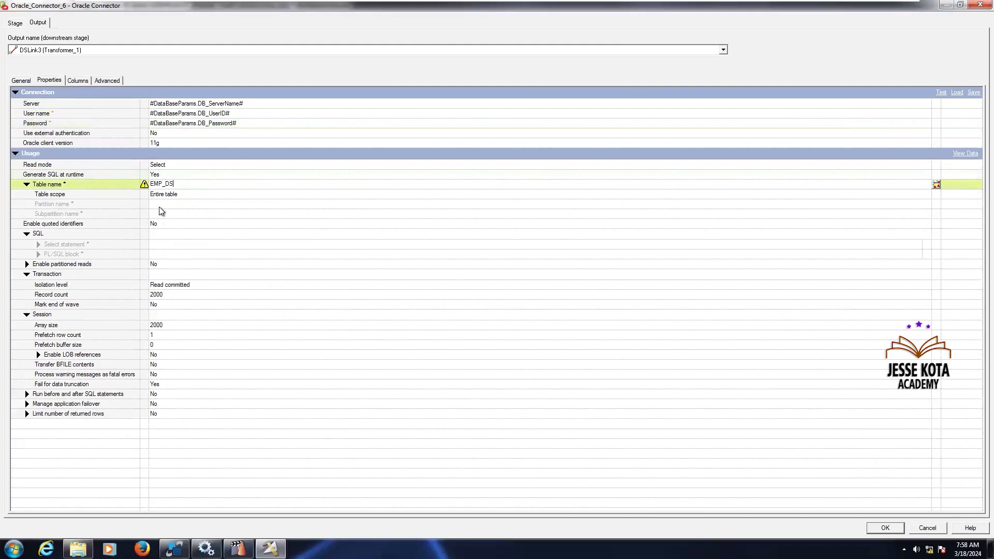
left_click(78, 82)
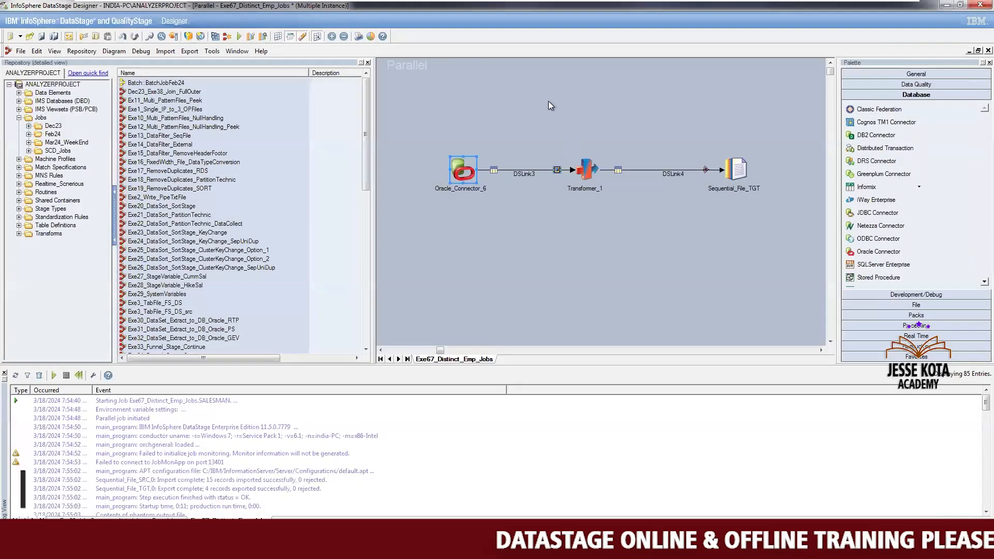
Save and compile Exe67_Distinct_Emp_Jobs, and run the Exe68_Job_Sequence_Listed_Loop_Emp_Job sequence with the existing JOB_Destination list
left_click(216, 37)
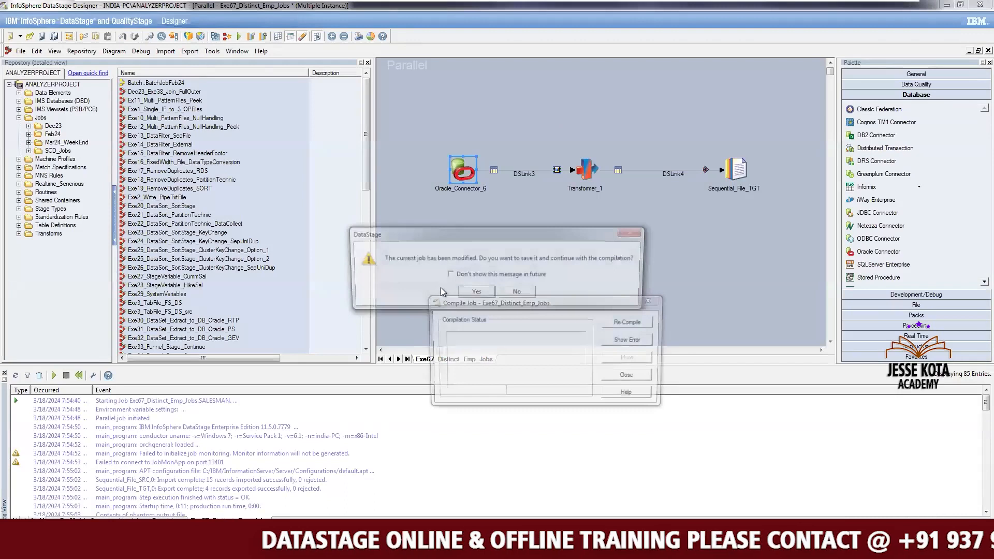
left_click(483, 291)
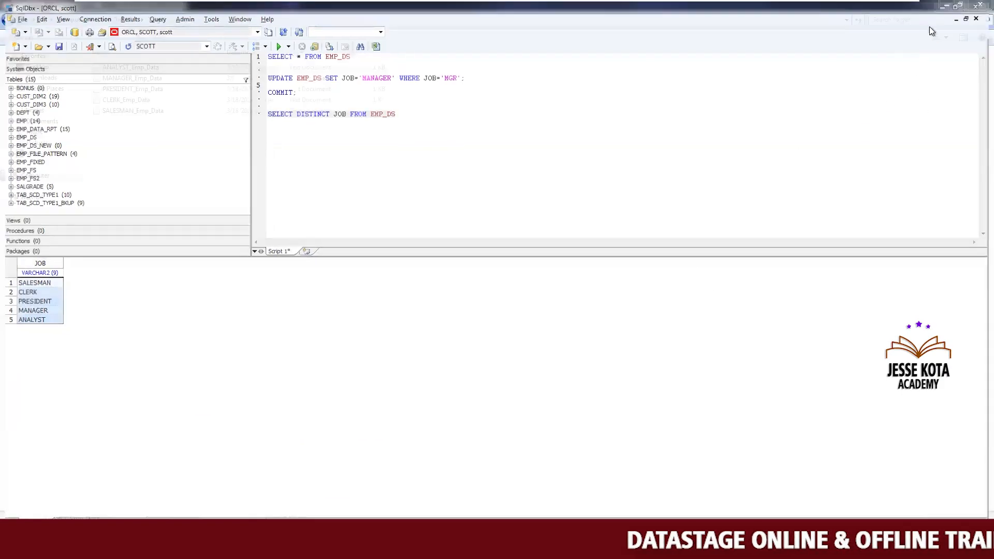
left_click(947, 4)
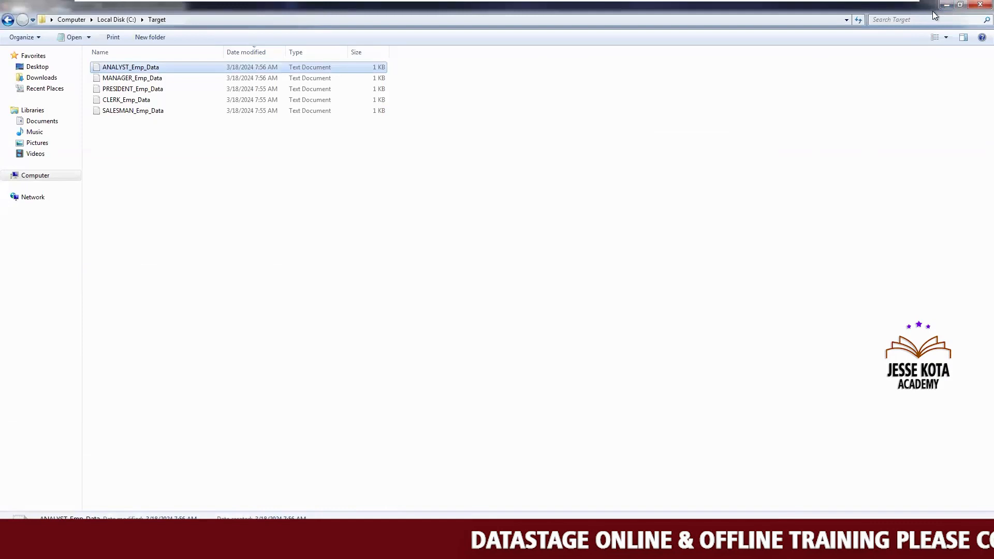
left_click(947, 4)
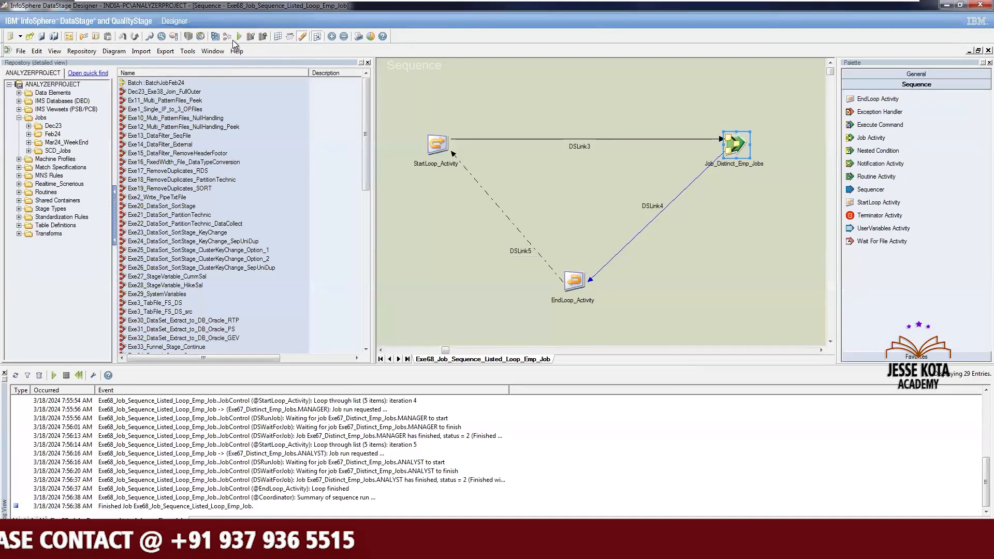
left_click(239, 36)
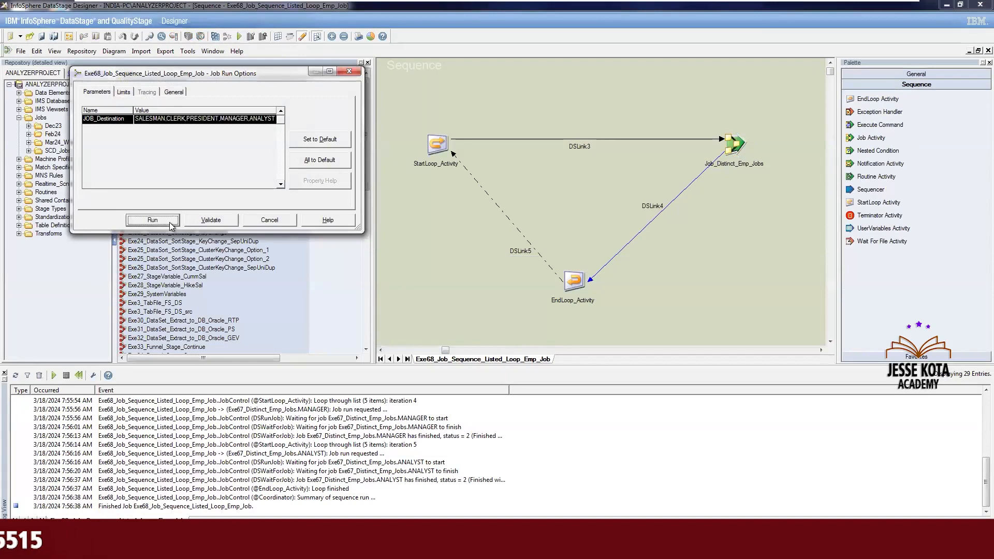
left_click(170, 224)
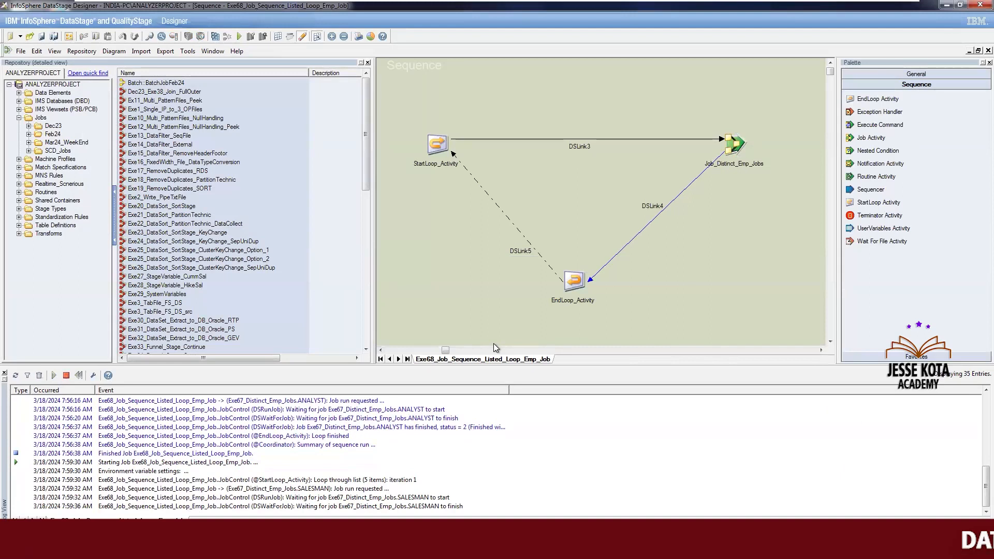
Review the Job_Distinct_Emp_Jobs activity's trigger and job settings, and inspect SALESMAN_Emp_Data in the Target folder
left_click(735, 147)
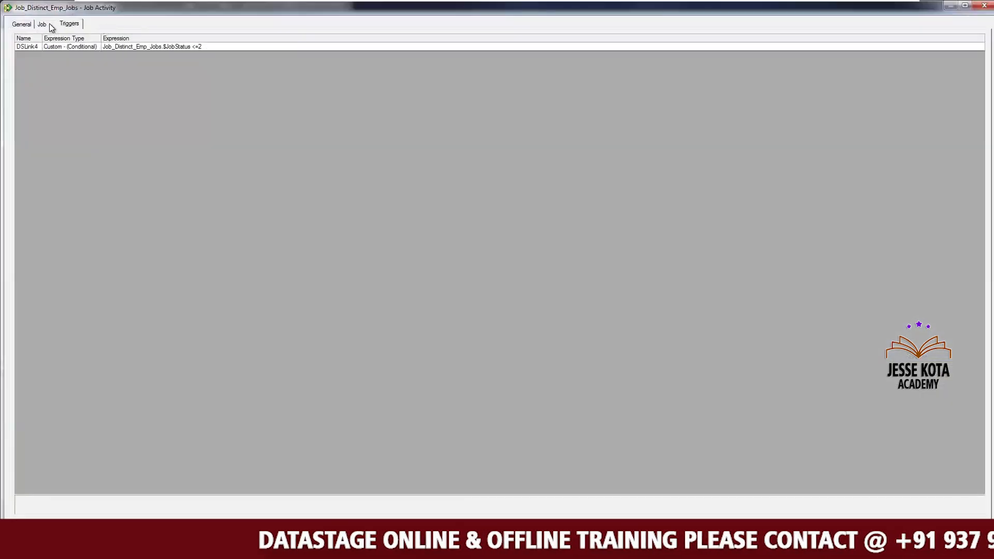
left_click(49, 23)
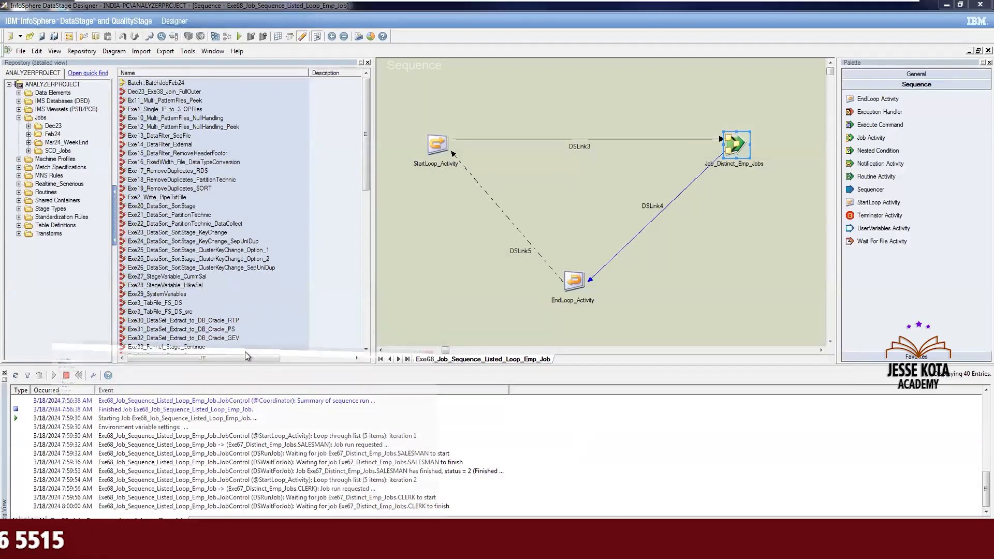
key("alt+Tab")
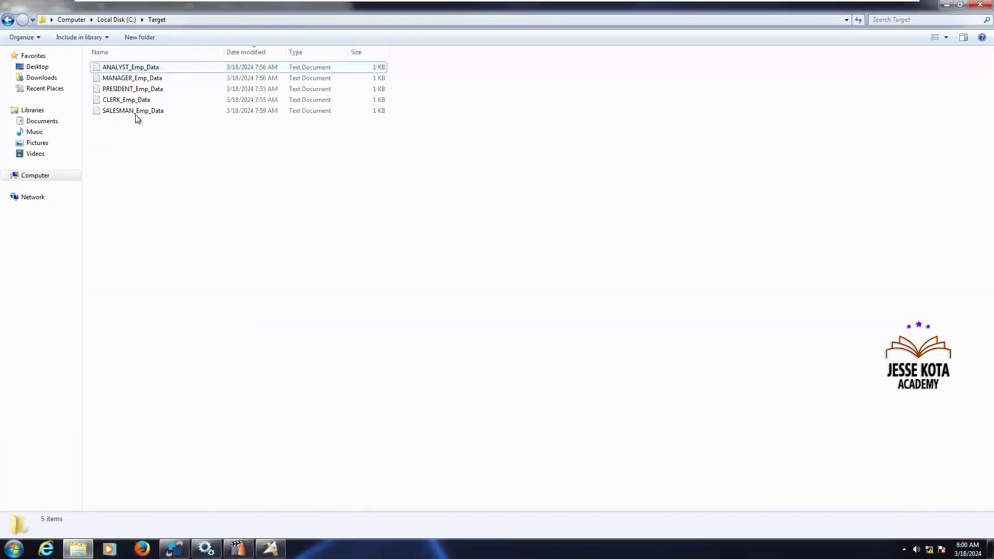
double_click(135, 113)
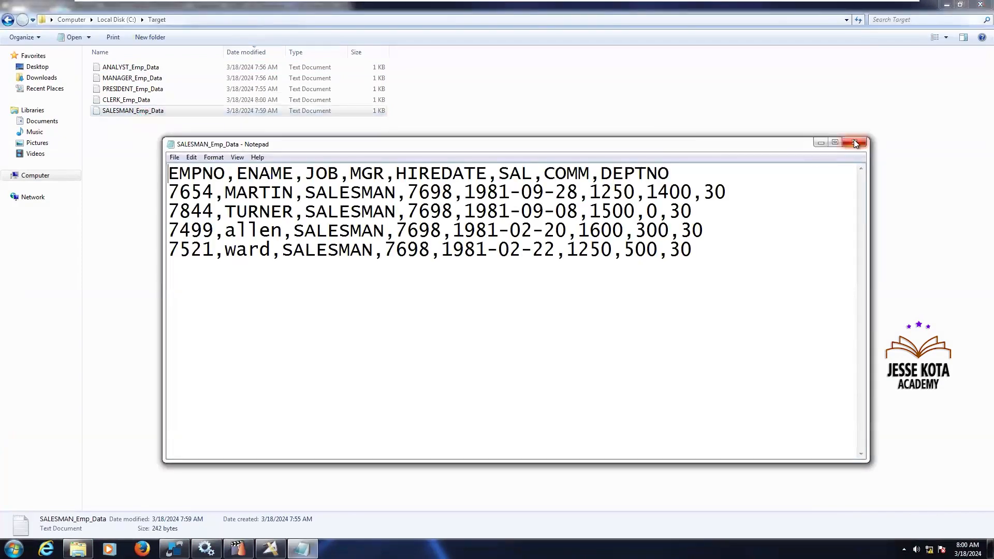
left_click(855, 144)
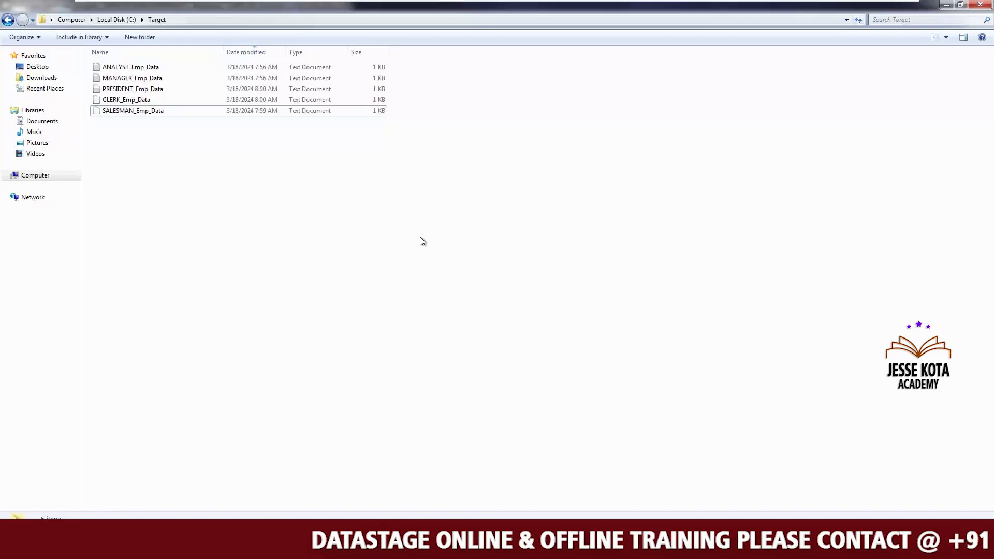
Review the listed job values in the Feb_Notes file, and inspect MANAGER_Emp_Data in the Target folder
mouse_move(740, 5)
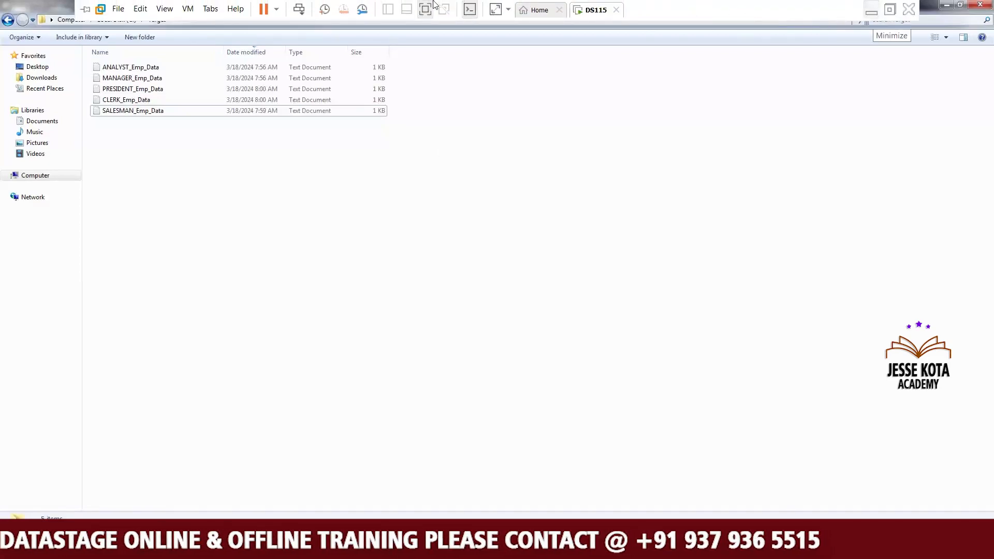
key("alt+Tab")
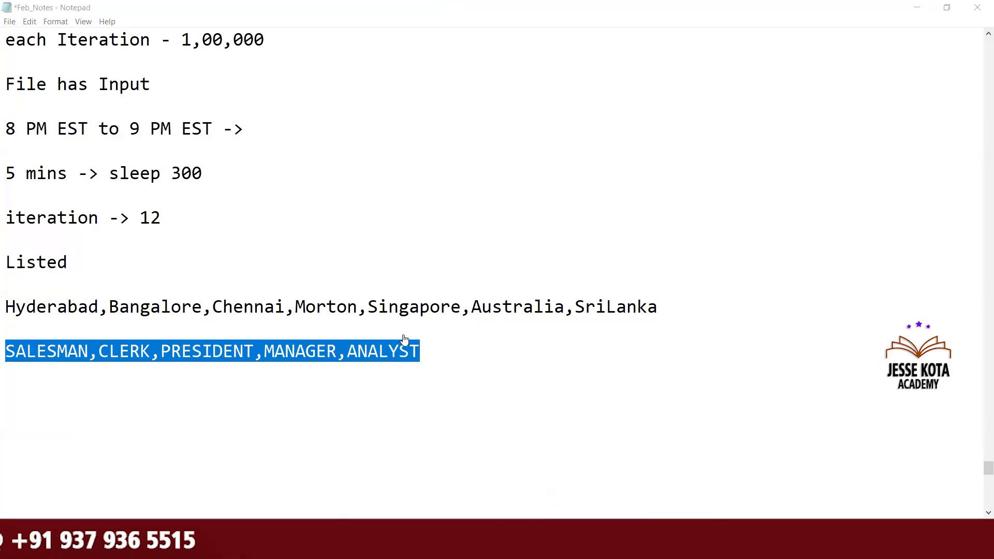
key("alt+Tab")
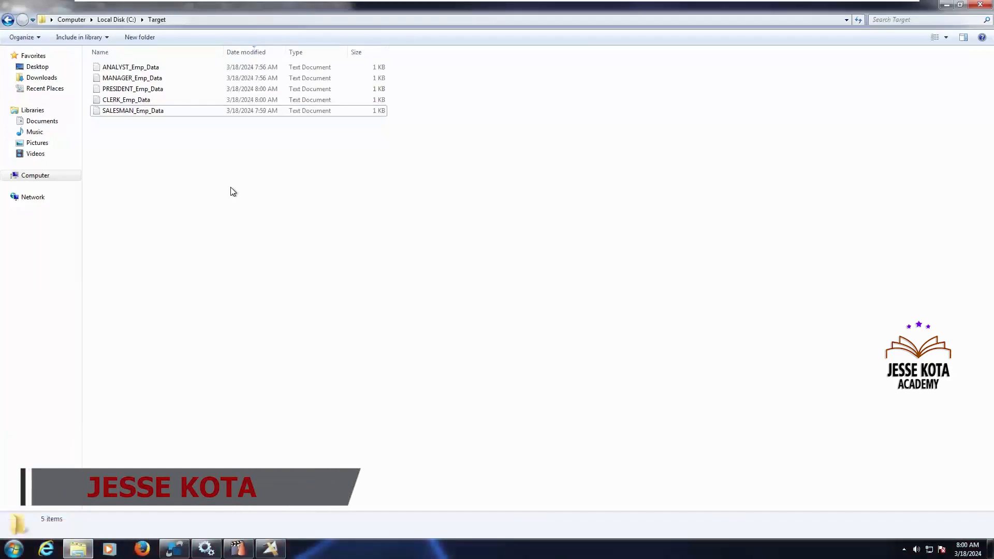
double_click(144, 81)
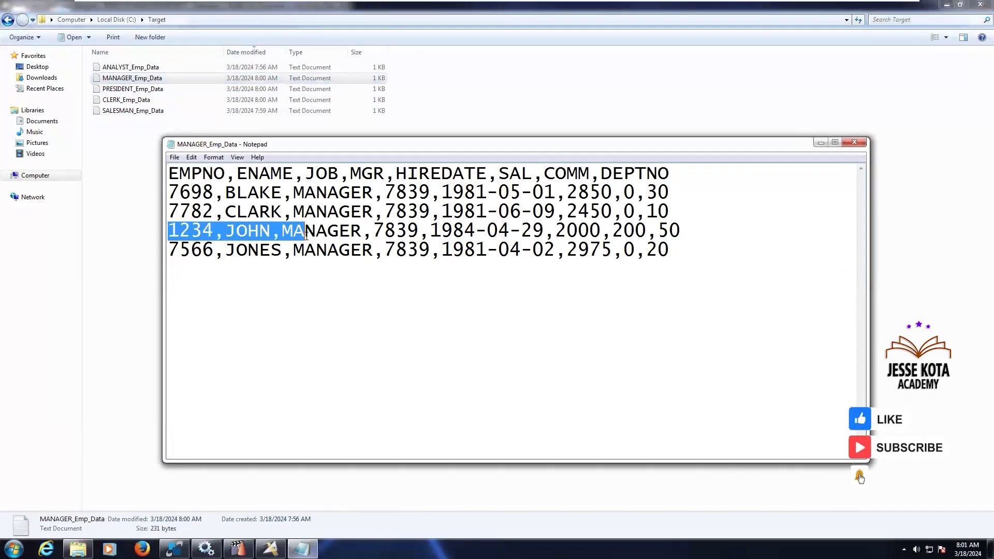
Check the distinct-job query in SqlDbx, and open the job behind the Job_Distinct_Emp_Jobs activity in DataStage Designer
left_click(174, 548)
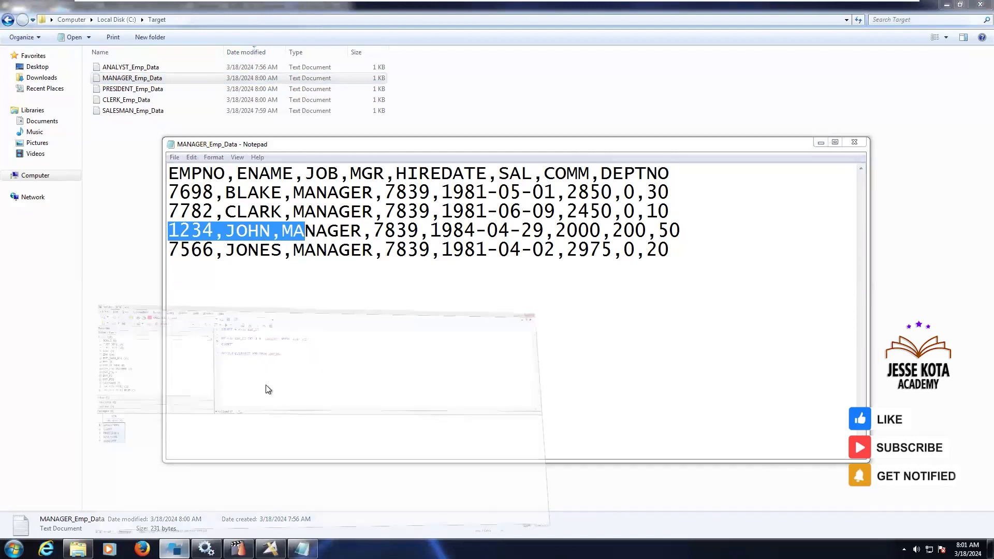
left_click(406, 153)
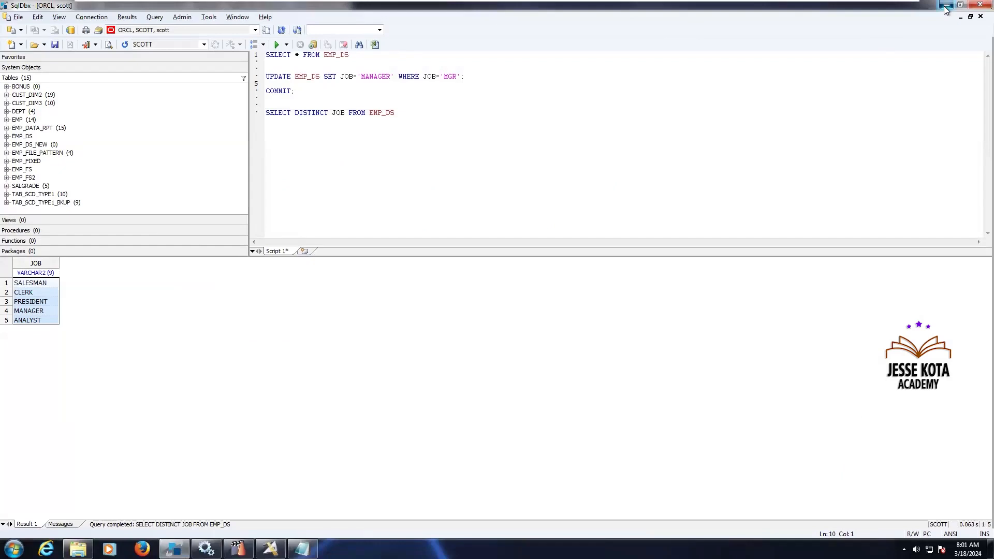
left_click(960, 17)
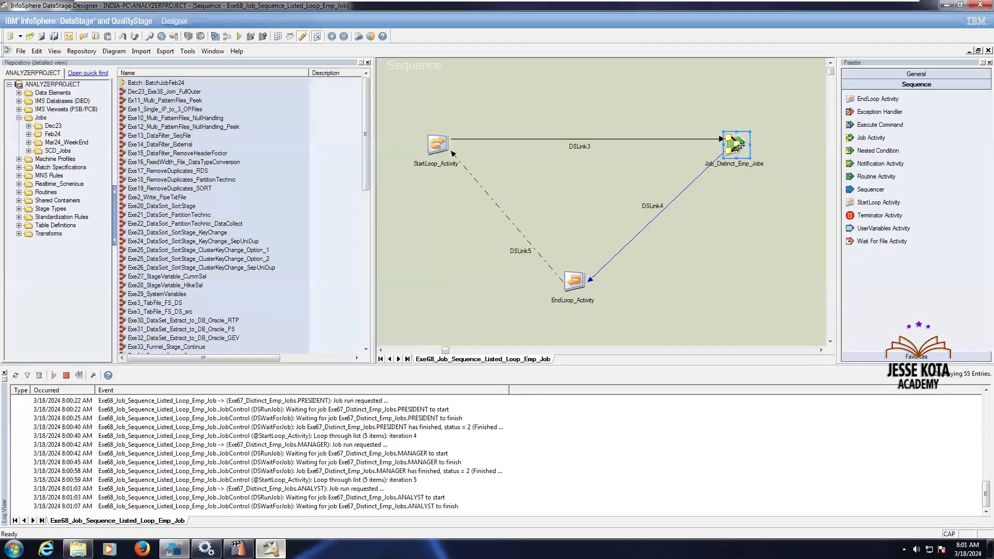
right_click(743, 150)
left_click(706, 225)
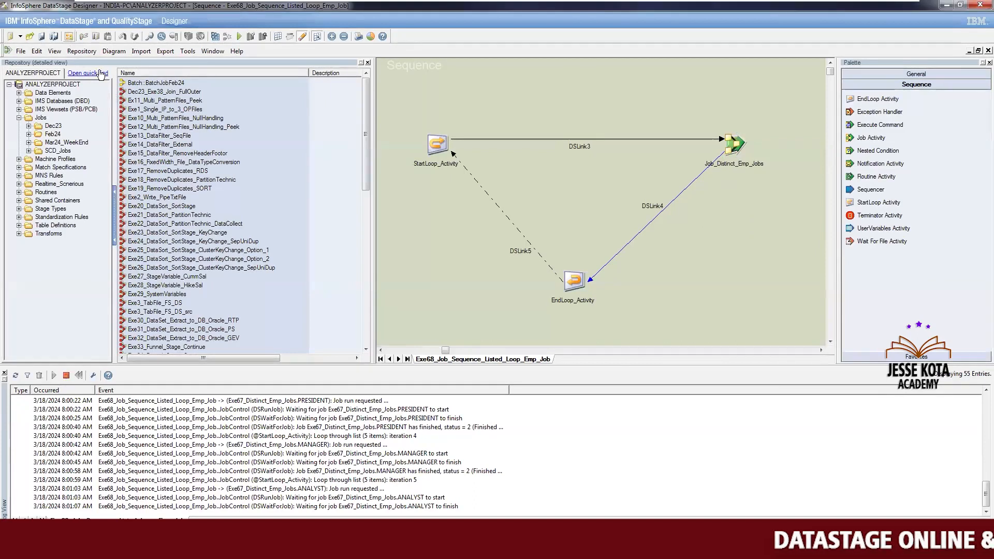
Add the DataBaseParams parameter set from the Feb24 folder to the Exe68_Job_Sequence_Listed_Loop_Emp_Job job properties
left_click(69, 38)
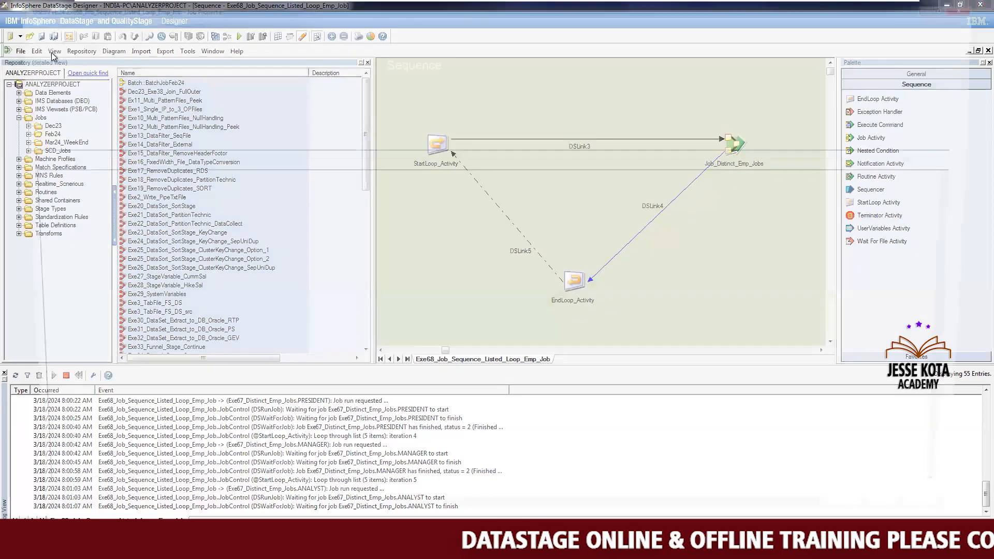
key("ctrl+Tab")
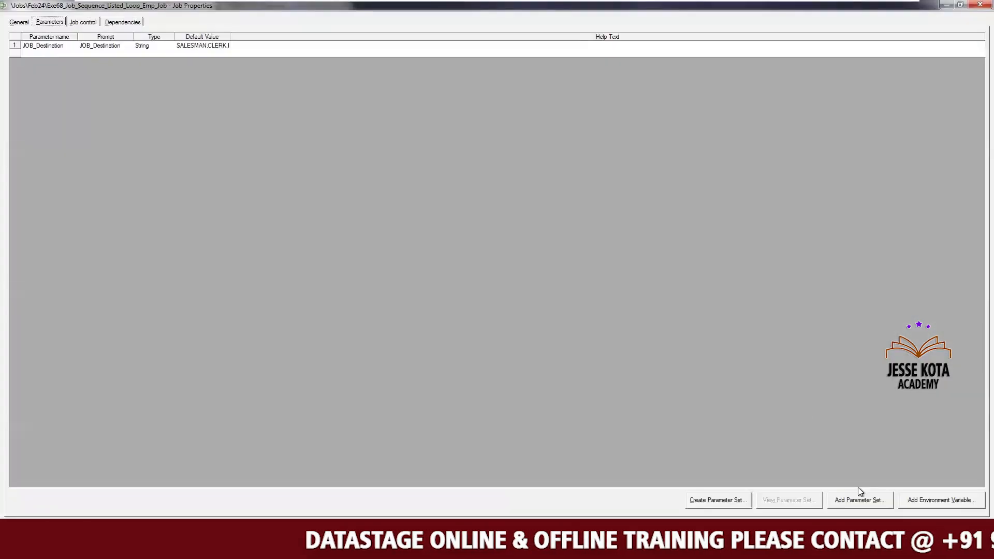
left_click(860, 500)
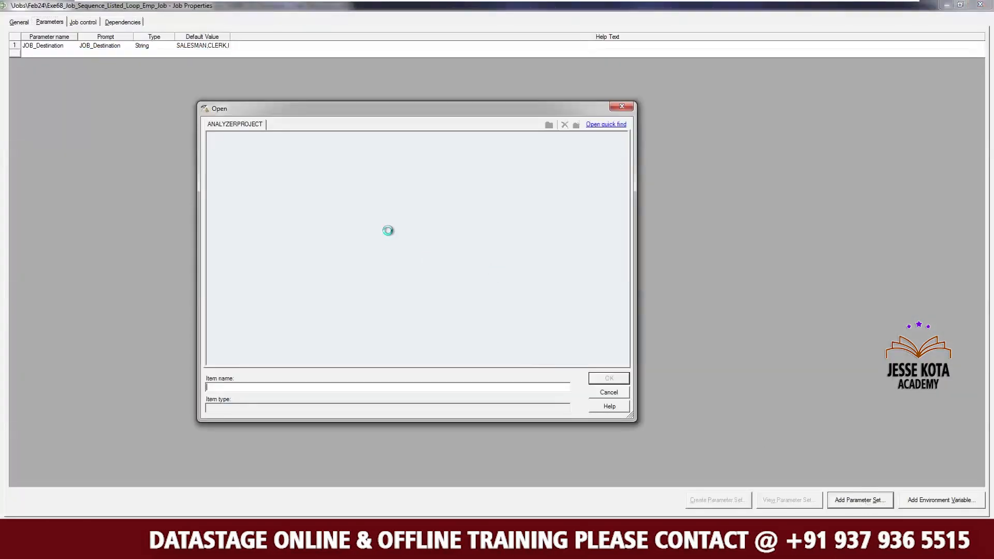
left_click(277, 169)
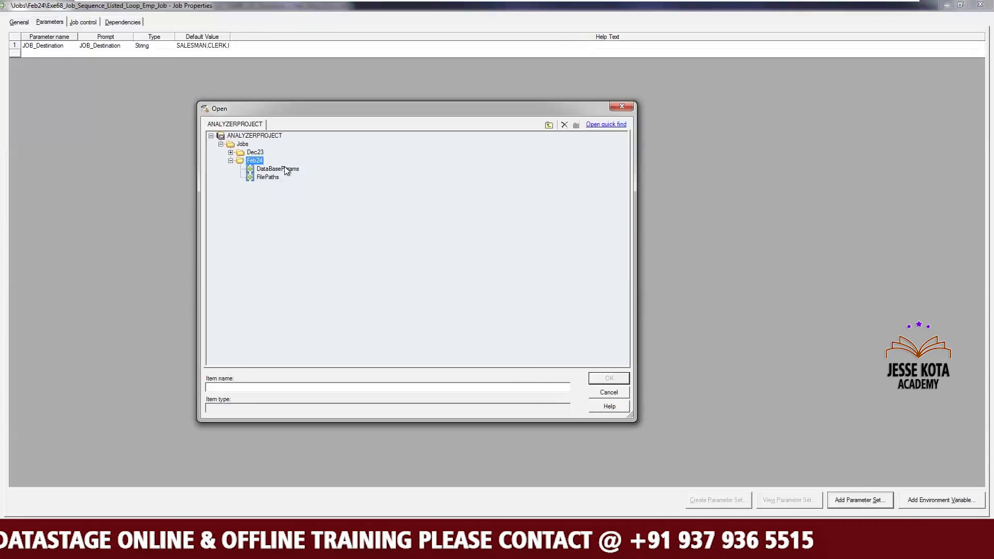
left_click(609, 379)
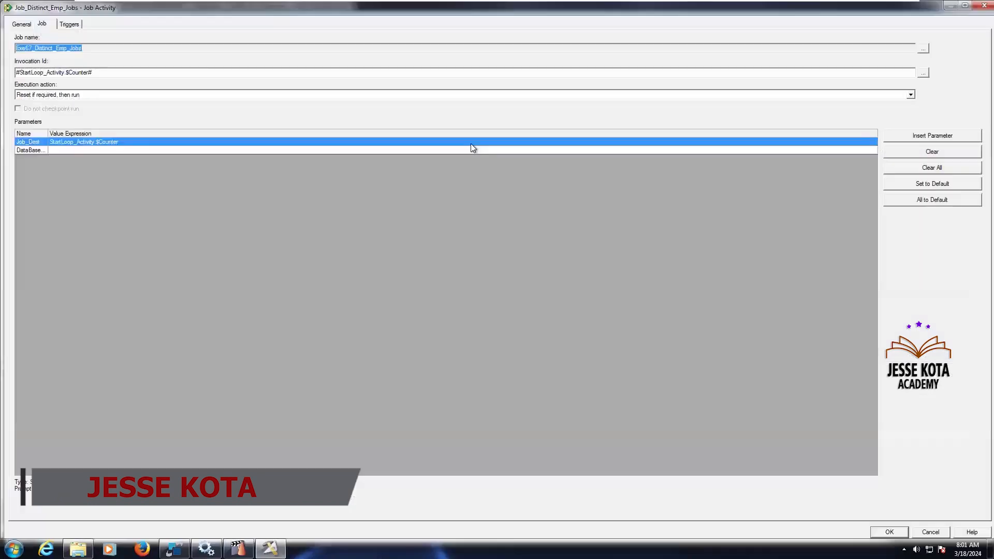
Set the DataBaseParams value expression to DataBaseParams in the Job_Distinct_Emp_Jobs activity, and compile the sequence
key("Return")
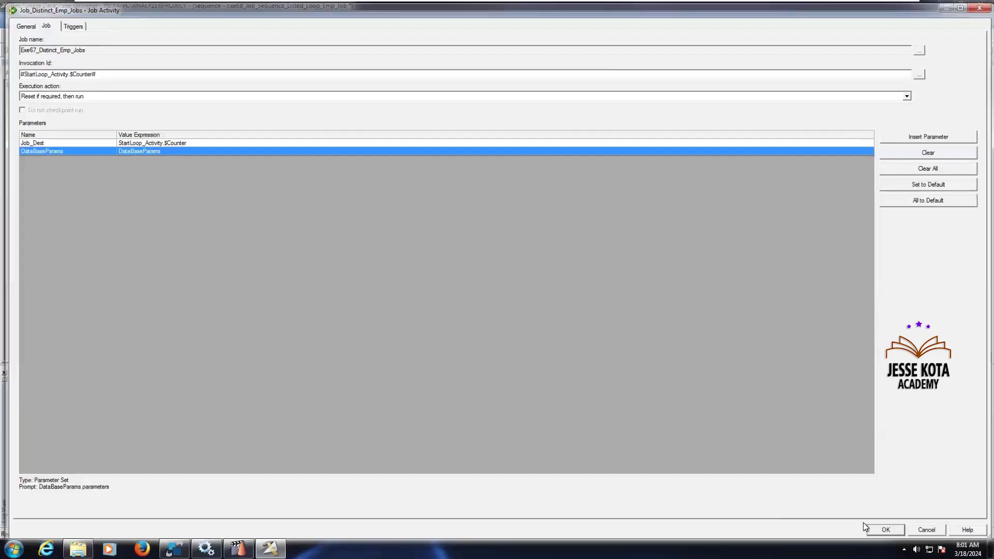
key("Escape")
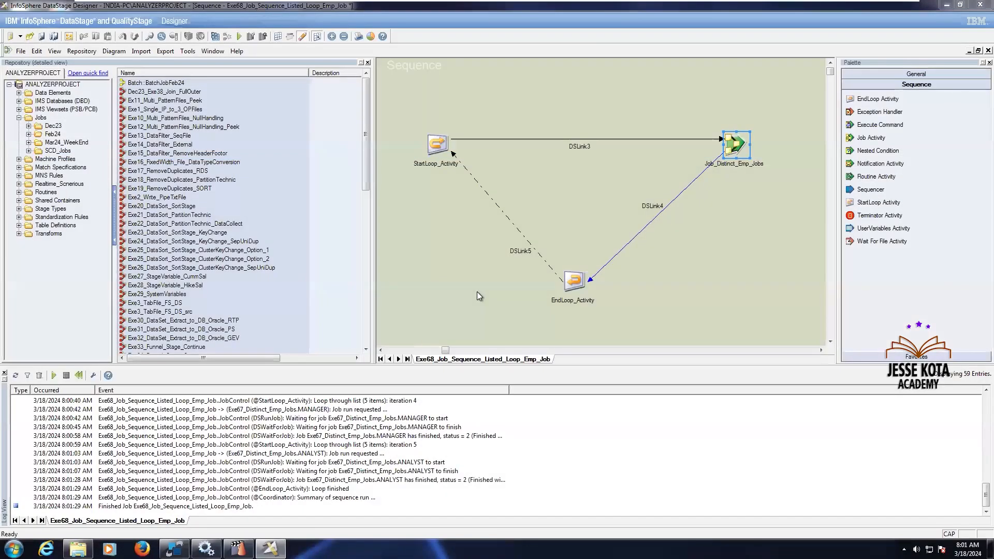
key("F7")
key("Return")
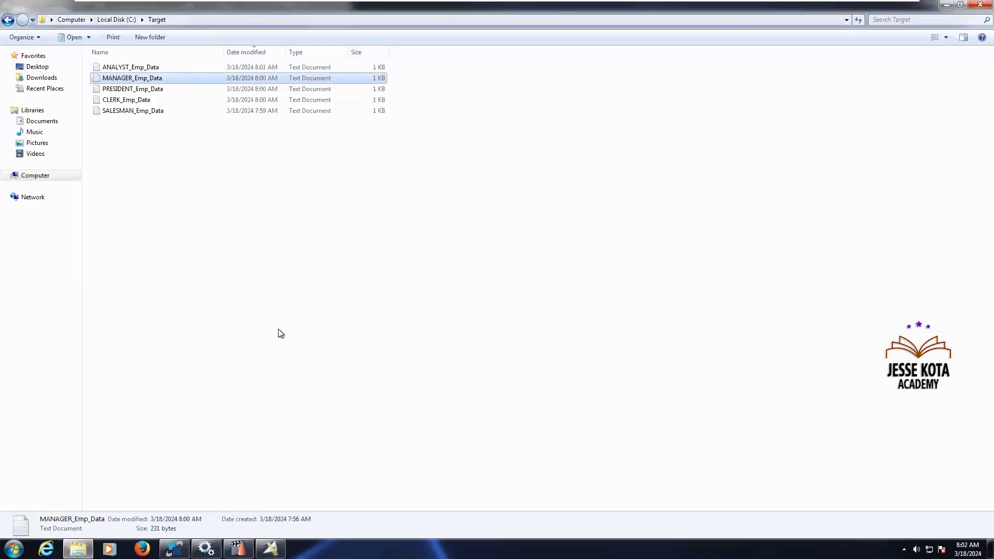
Delete all the existing Emp_Data text files from the Target folder
key("ctrl+a")
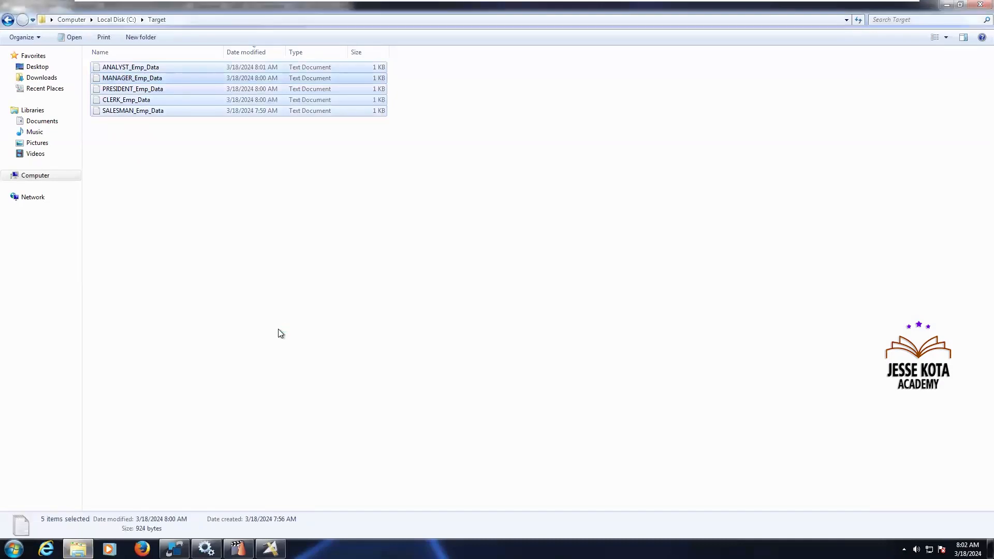
key("Delete")
key("Return")
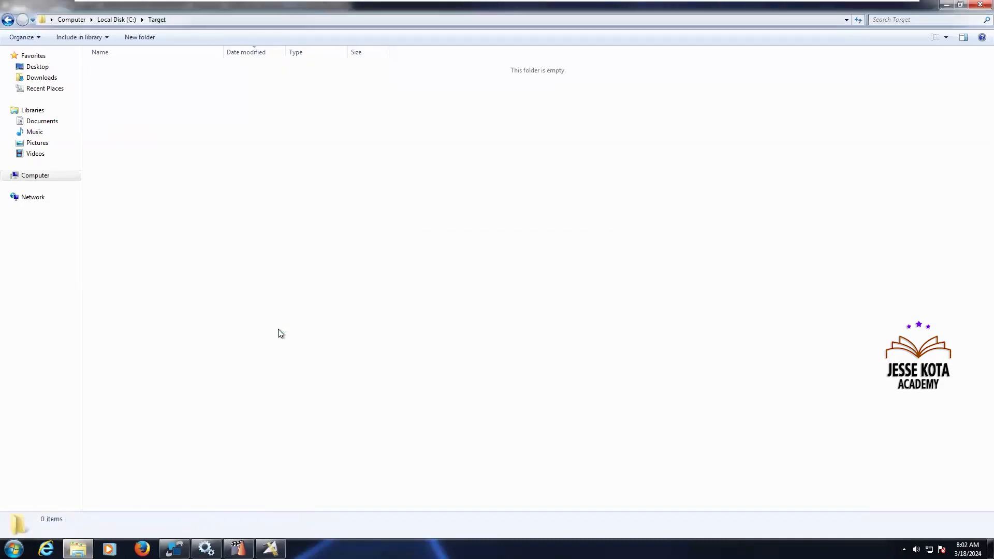
Run the Exe68_Job_Sequence_Listed_Loop_Emp_Job sequence from DataStage Director and open its log
key("alt+Tab")
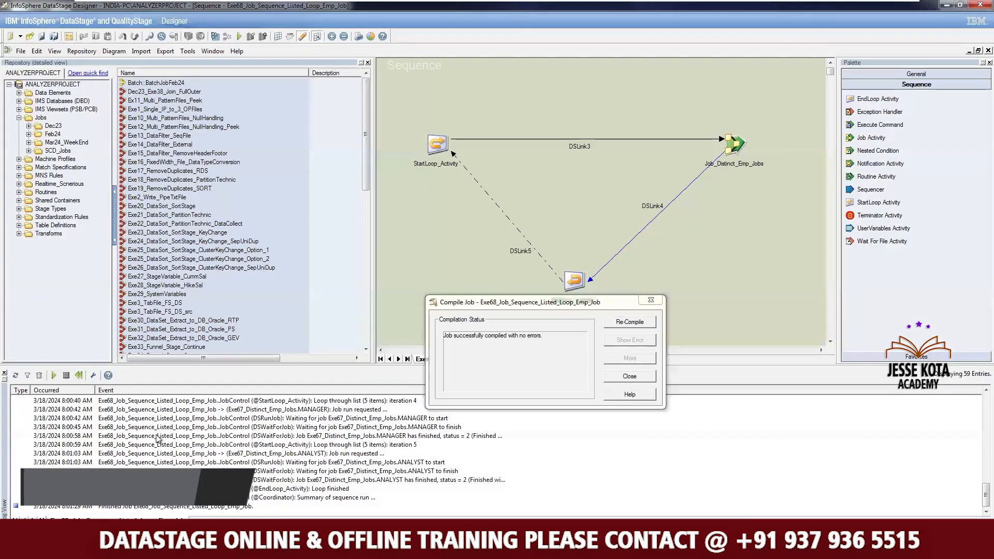
left_click(629, 377)
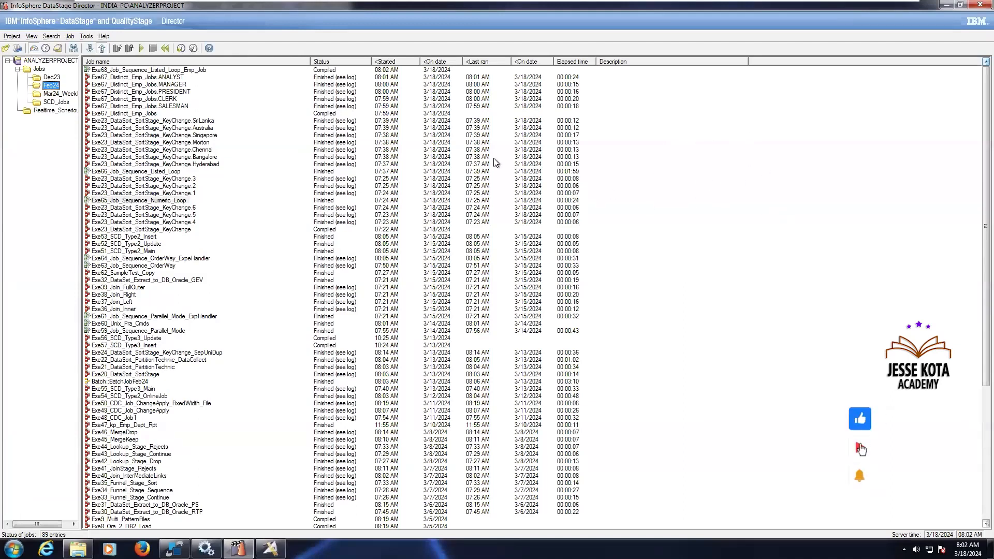
key("alt+Tab")
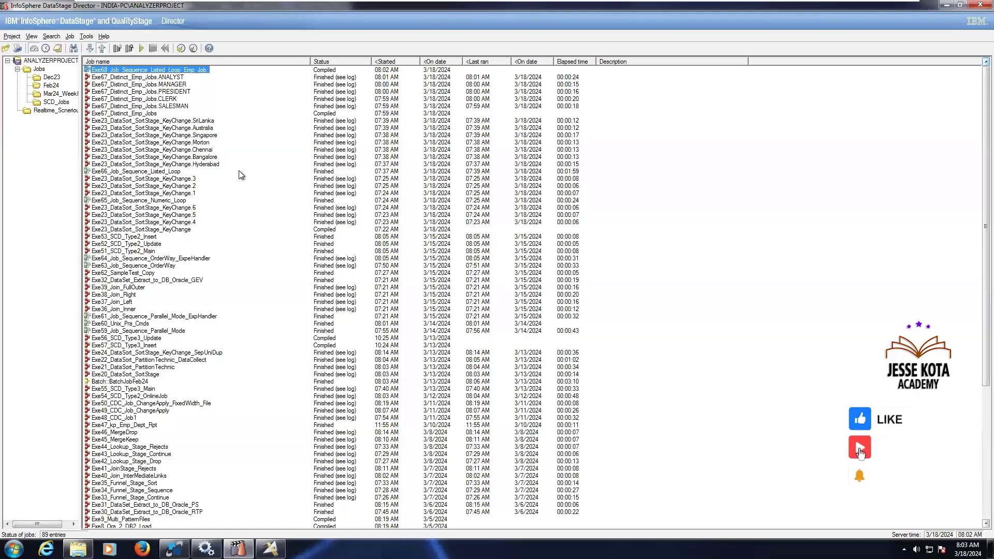
key("ctrl+r")
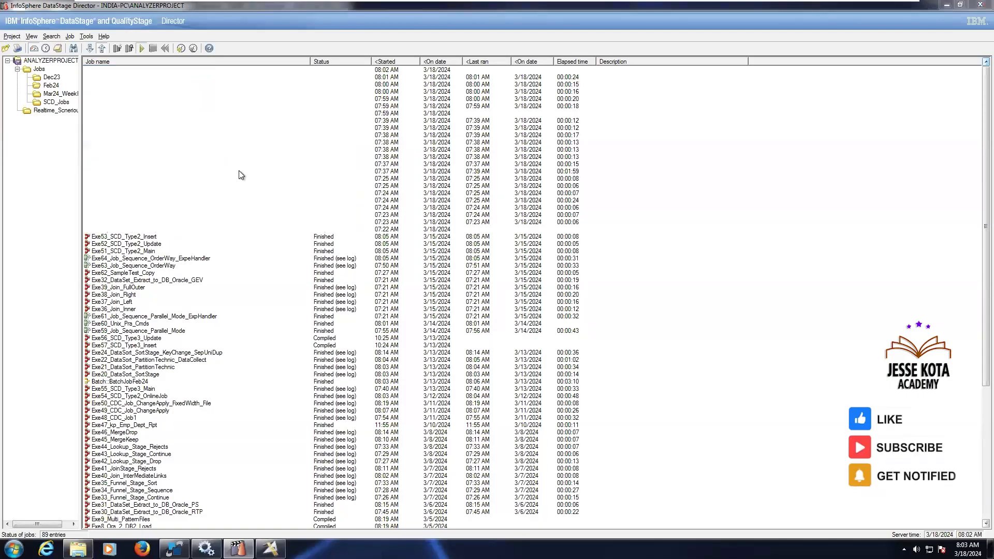
left_click(166, 222)
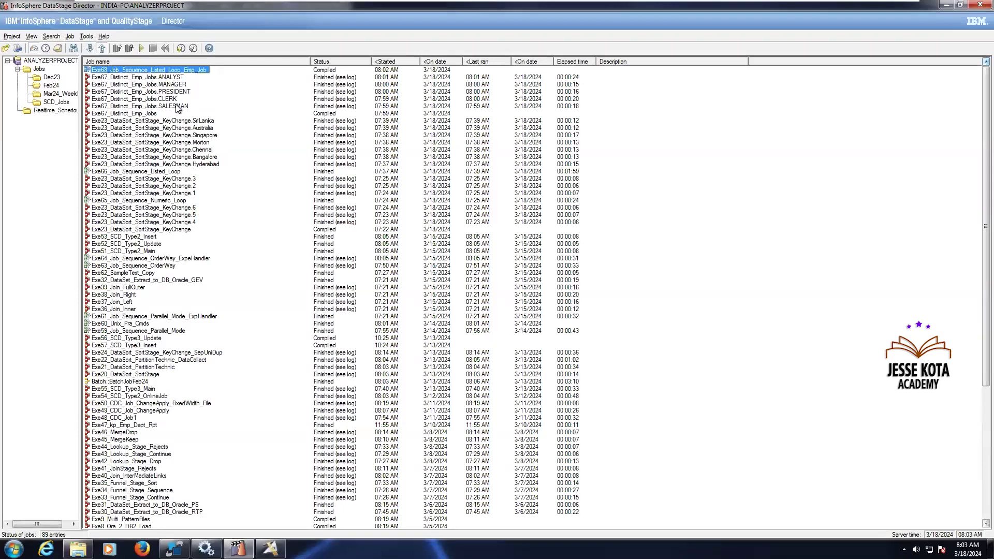
mouse_move(168, 87)
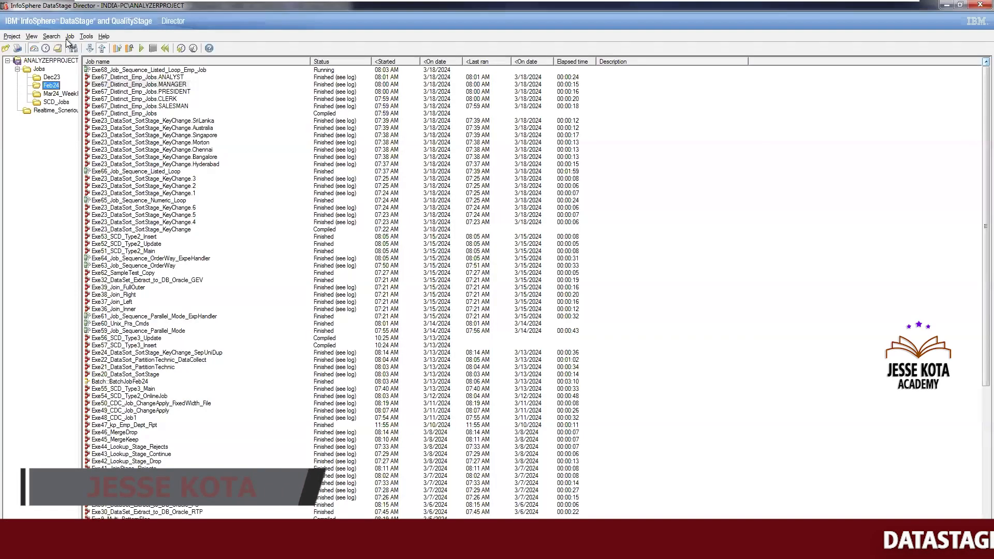
double_click(89, 93)
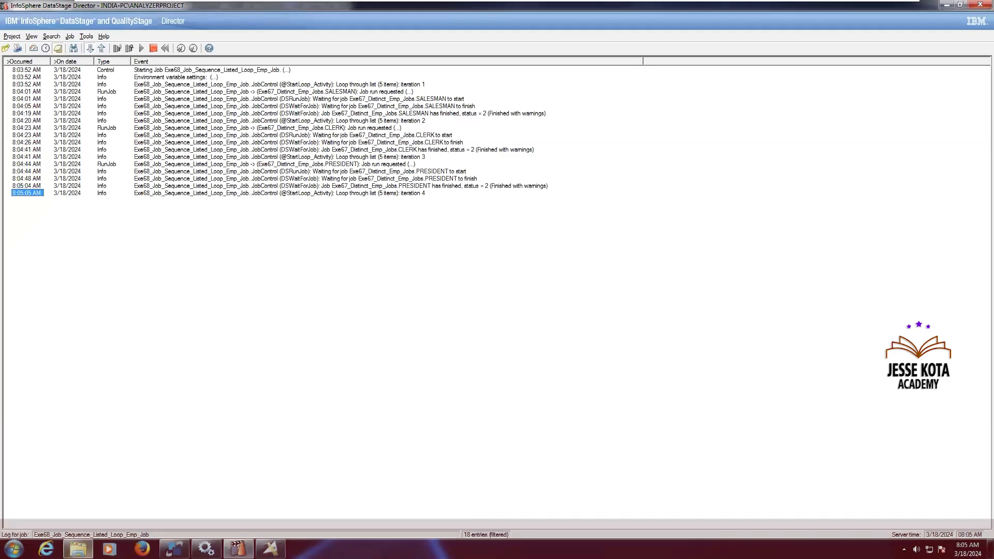
Inspect the contents of SALESMAN_Emp_Data, CLERK_Emp_Data and PRESIDENT_Emp_Data in the Target folder
mouse_move(78, 549)
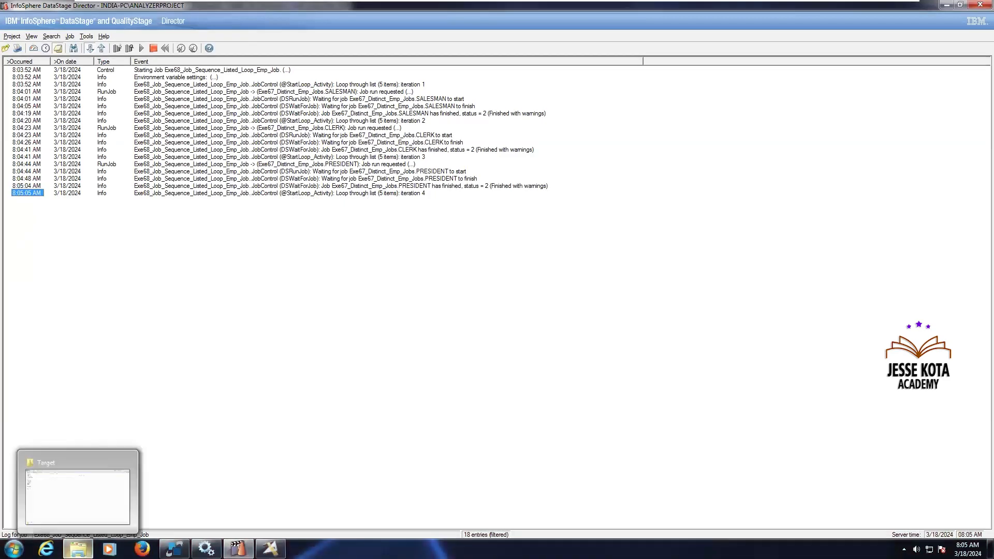
left_click(77, 494)
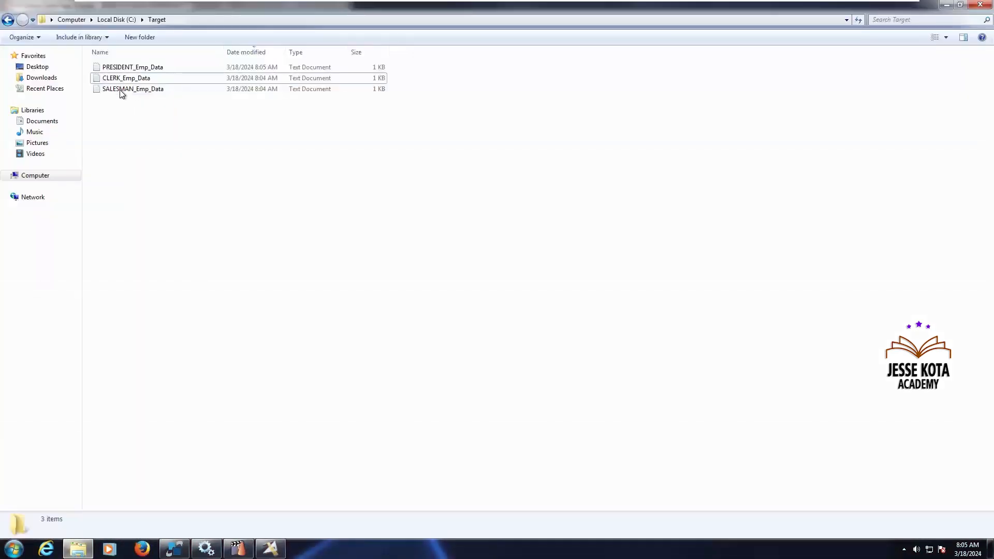
double_click(119, 89)
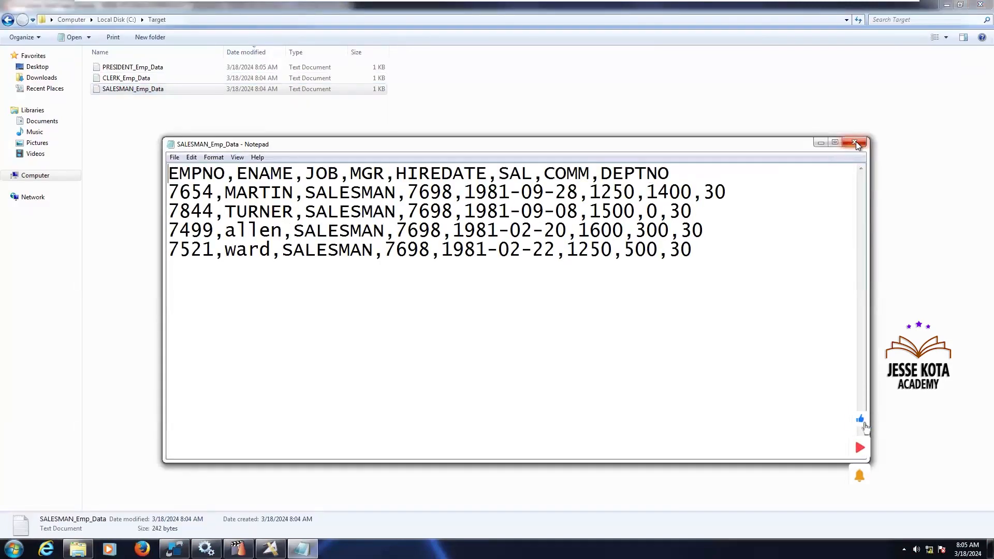
left_click(856, 141)
left_click(141, 81)
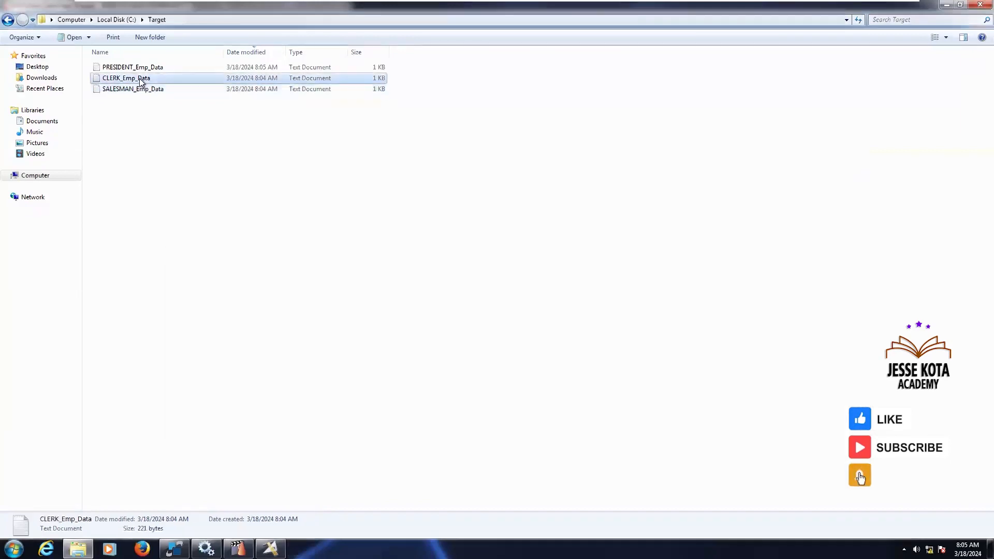
double_click(140, 81)
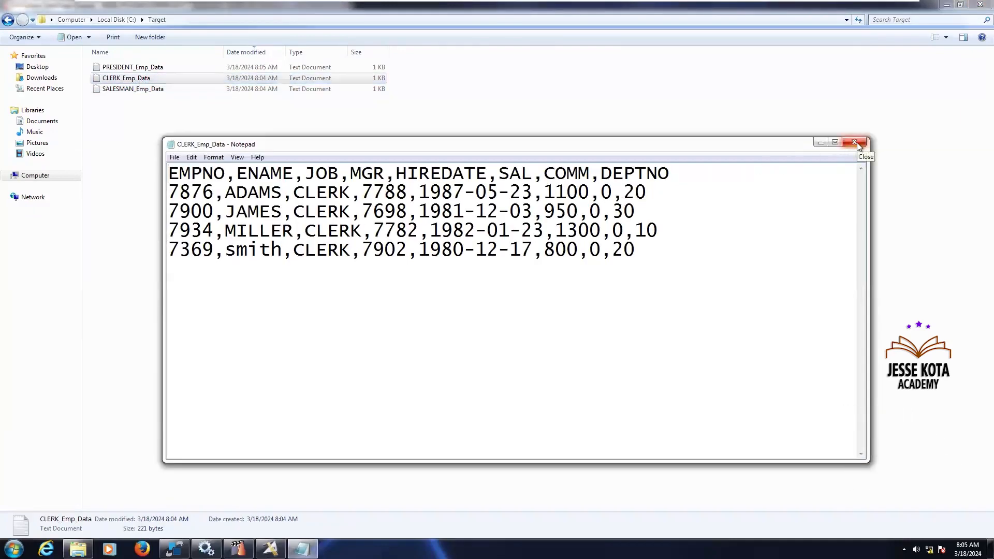
left_click(856, 142)
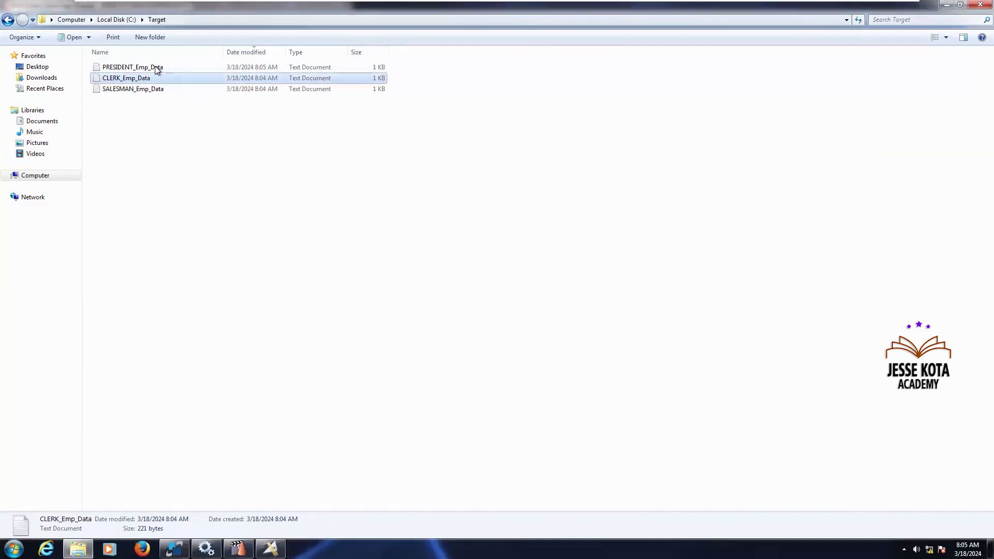
double_click(157, 68)
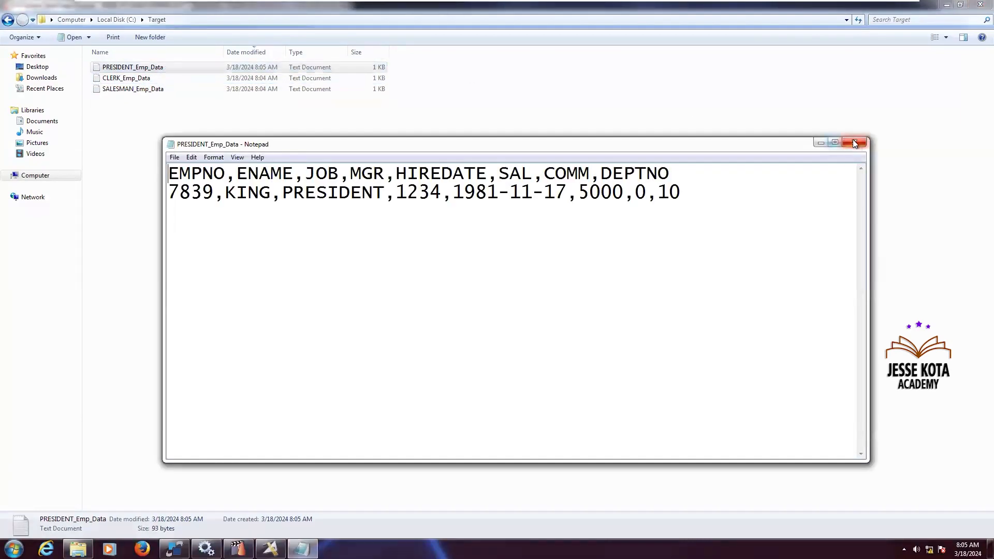
left_click(851, 139)
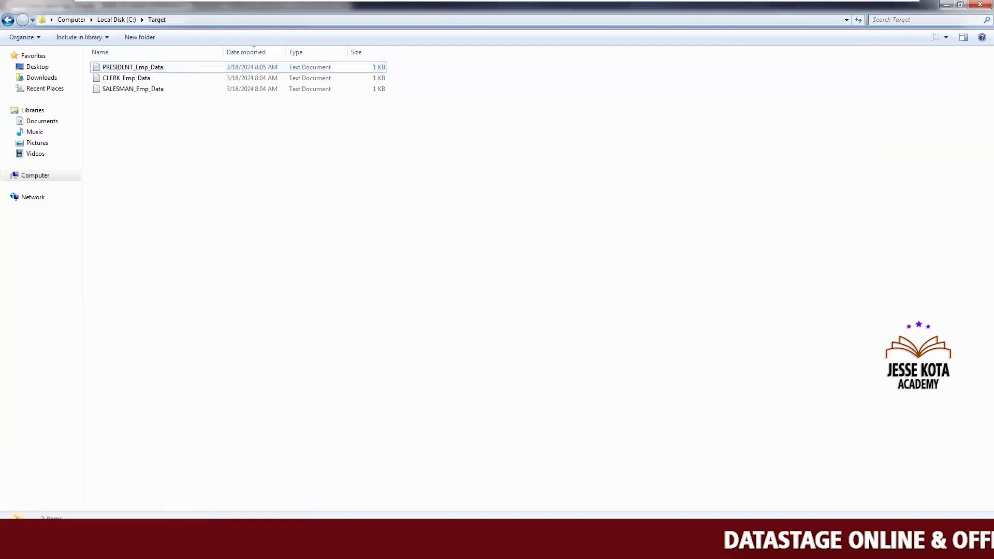
Switch to SqlDbx and remove the select-all, update and commit statements above the distinct-job query
mouse_move(174, 547)
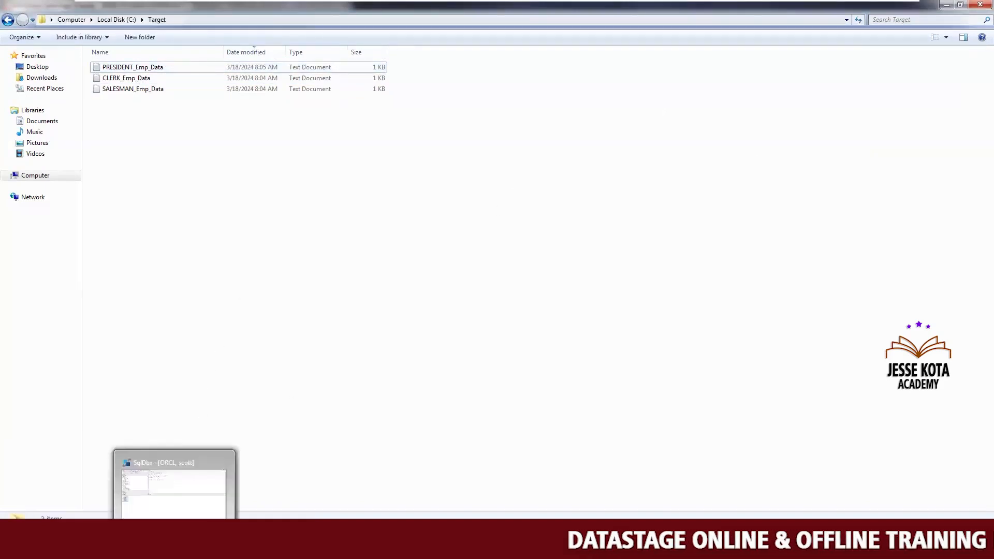
left_click(180, 504)
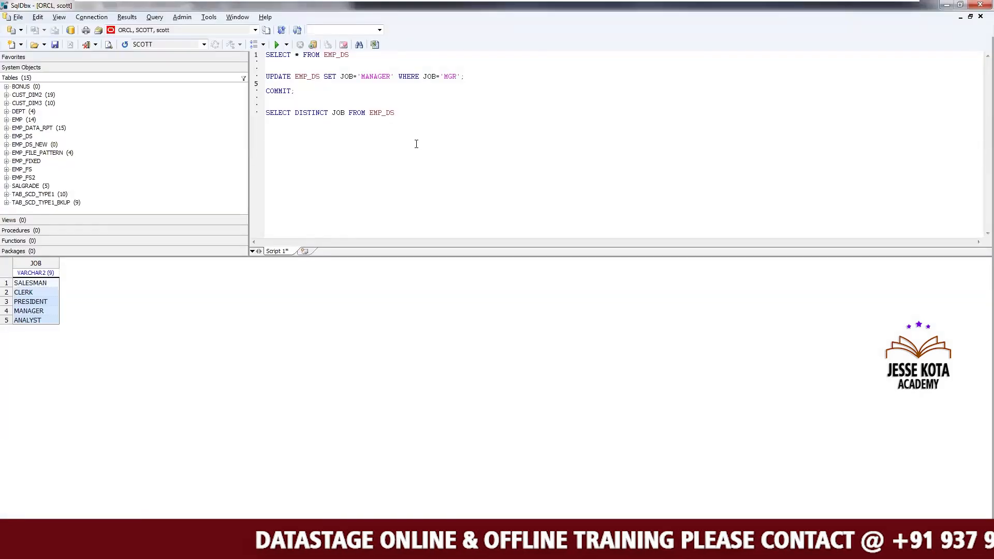
key("ctrl+a")
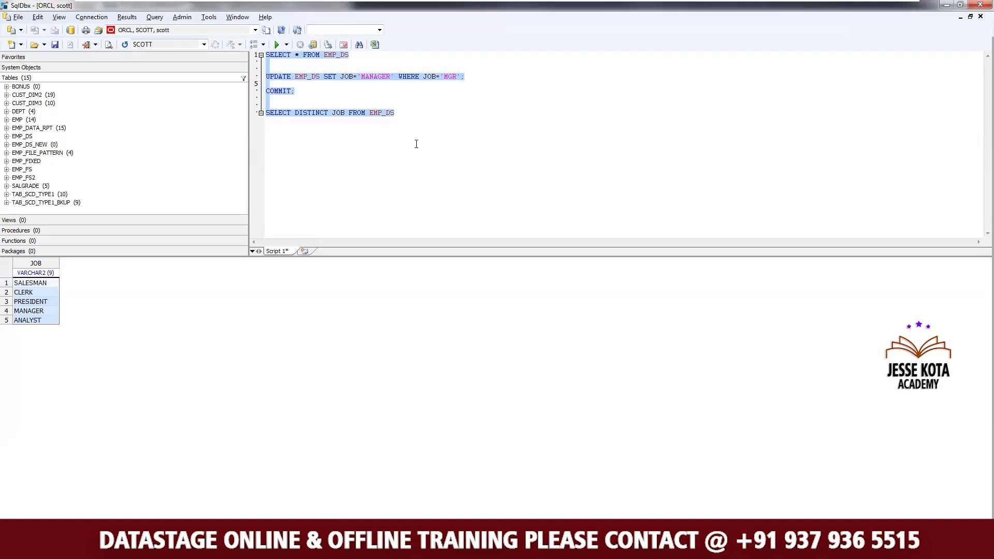
left_click(416, 144)
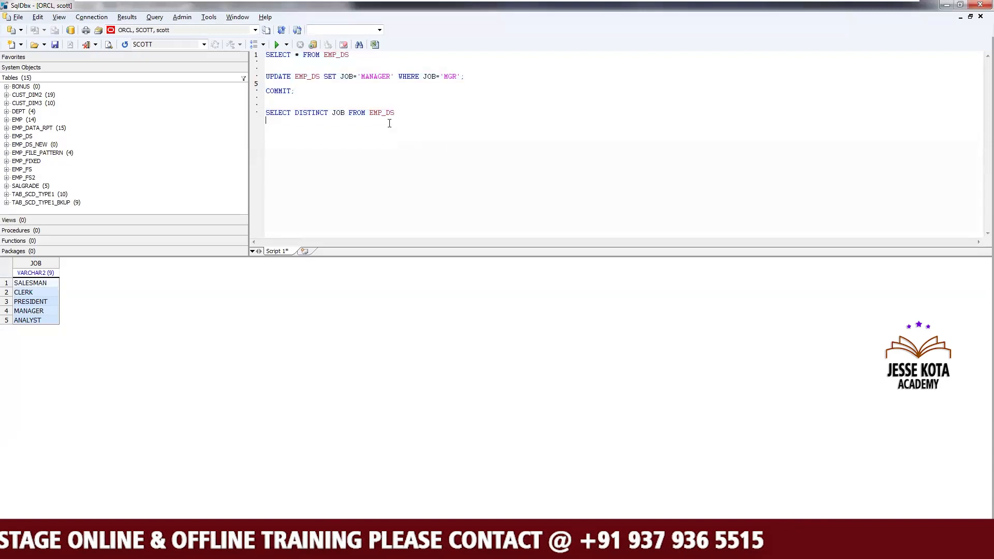
left_click_drag(304, 94, 238, 39)
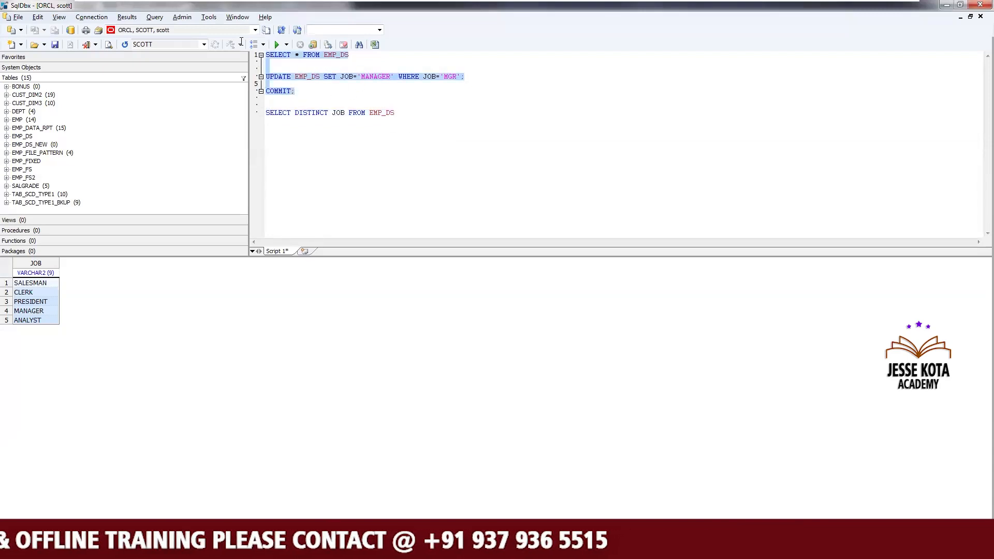
key("Delete")
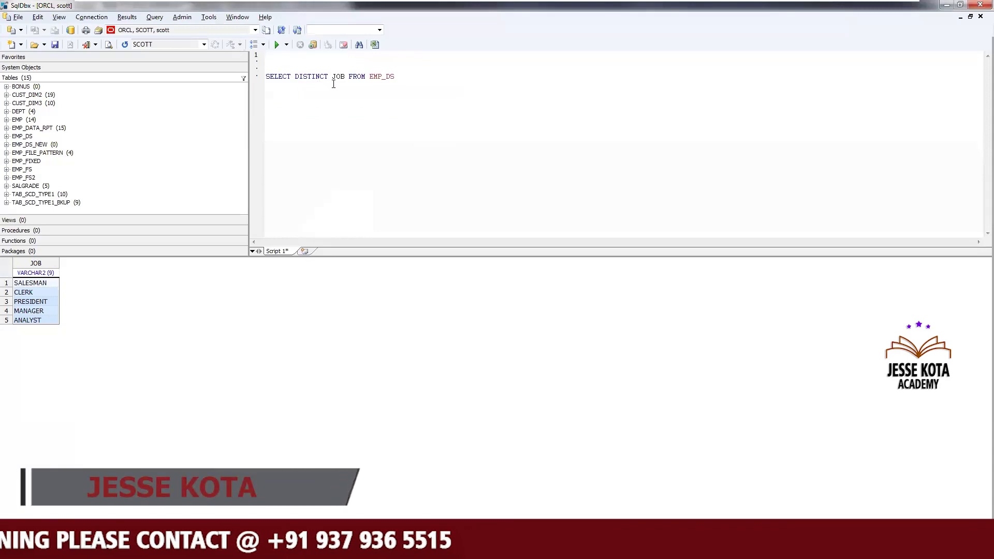
Rewrite the distinct-job query as SELECT JOB, COUNT(*) CNT FROM EMP_DS GROUP BY JOB
double_click(310, 77)
key("Delete")
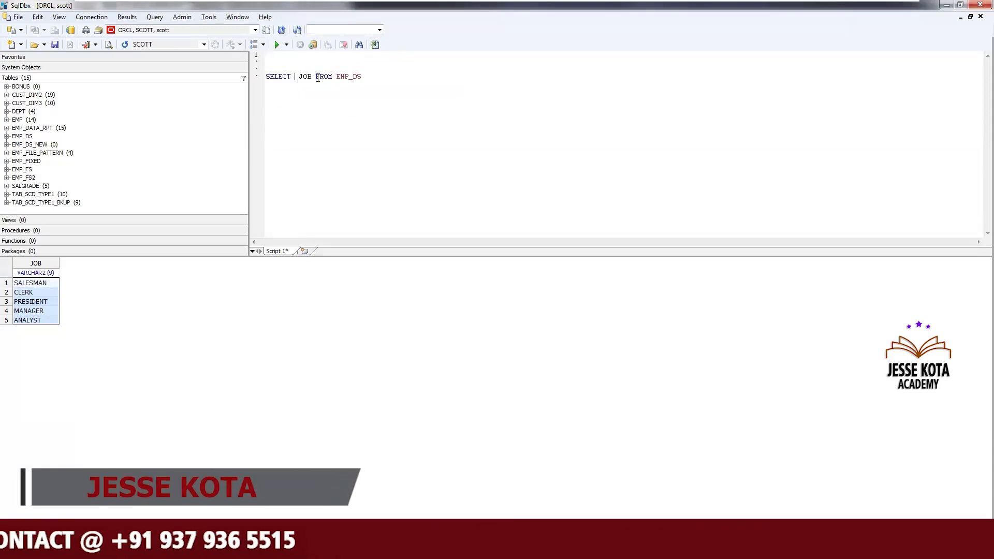
type(", CO")
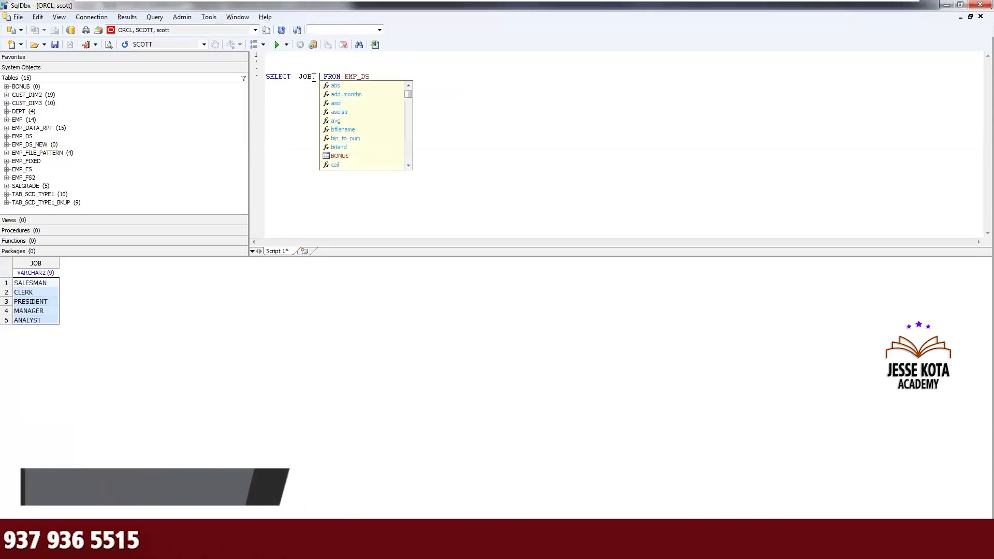
type("UNT")
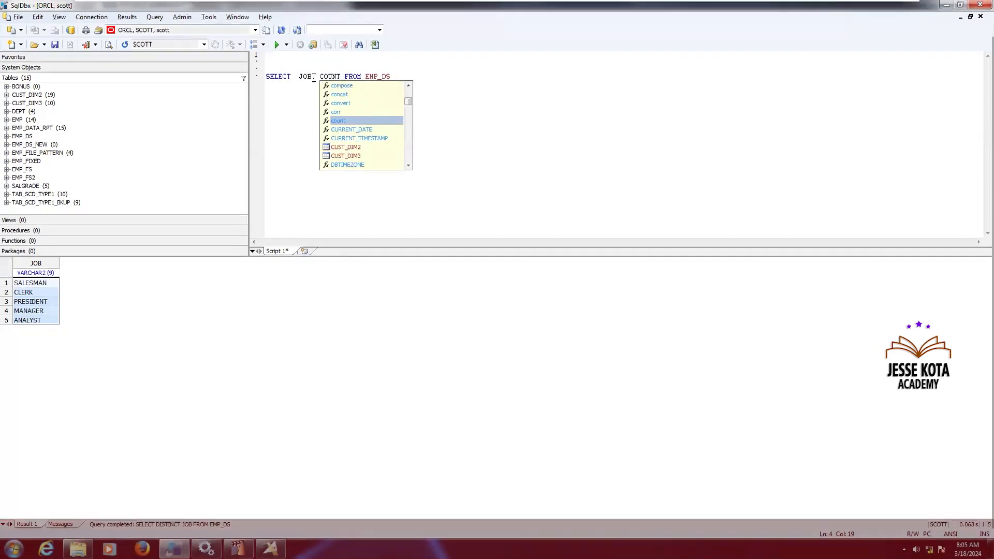
type("(*) CNT")
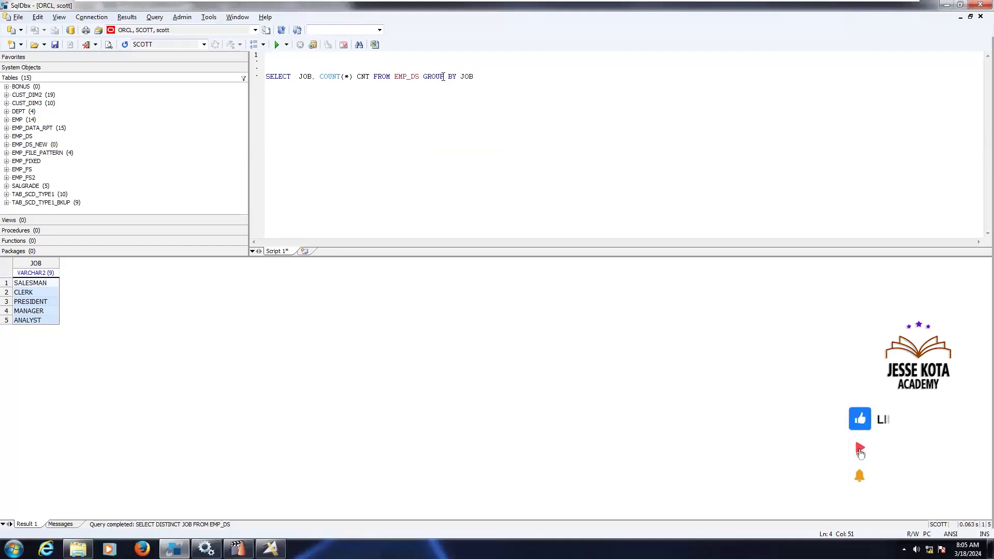
Run the per-job count query on EMP_DS and compare the SALESMAN count with the records in the Target folder's SALESMAN_Emp_Data file
left_click(278, 46)
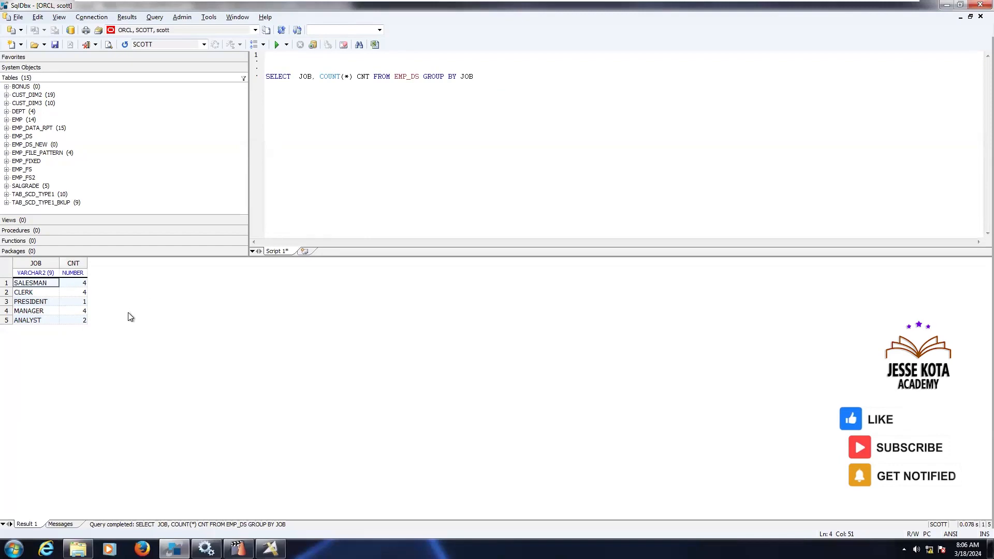
mouse_move(78, 548)
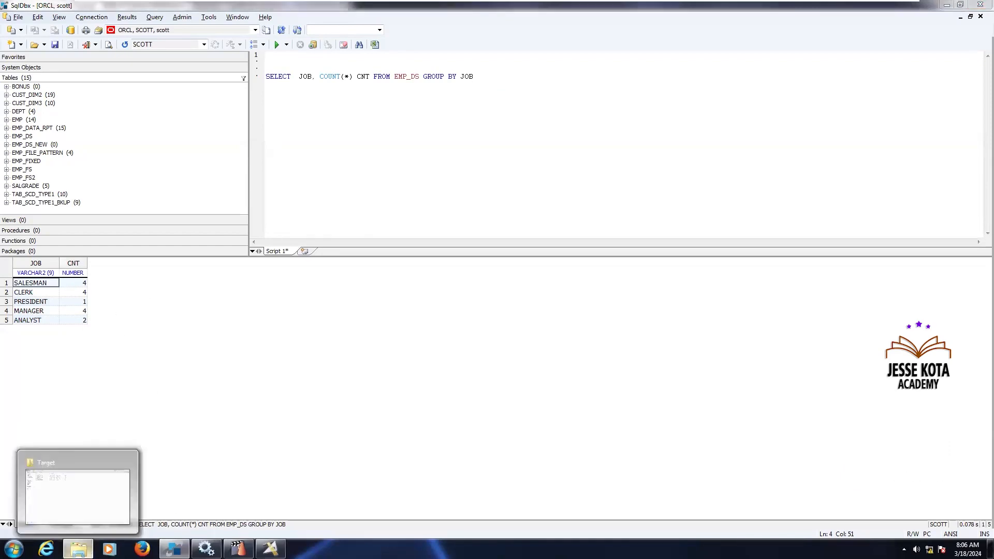
left_click(77, 489)
double_click(135, 110)
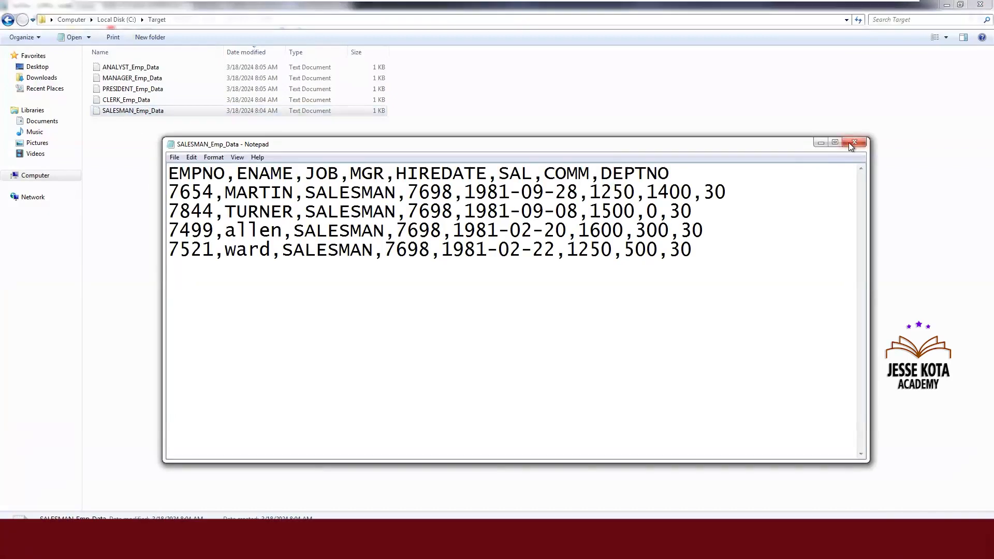
left_click_drag(719, 251, 173, 189)
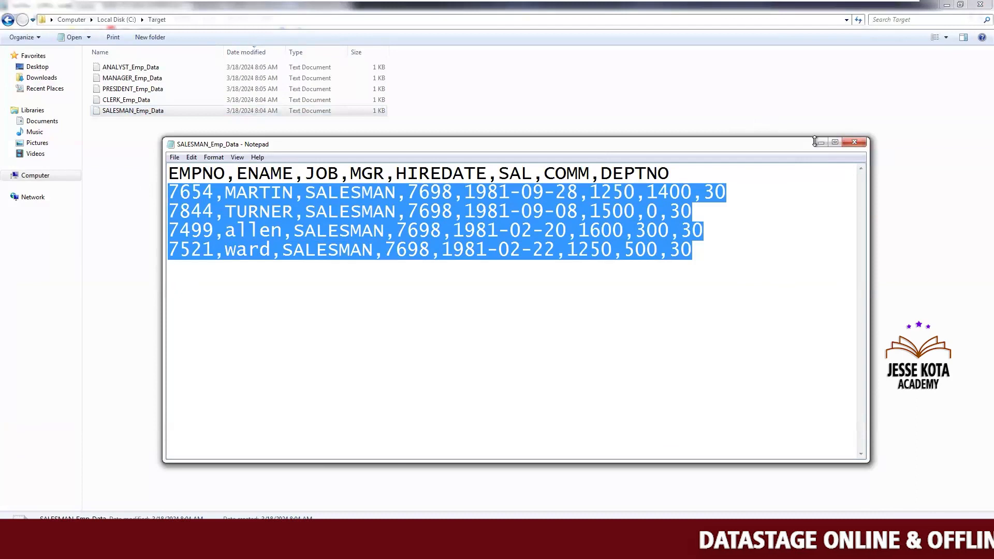
key("alt+F4")
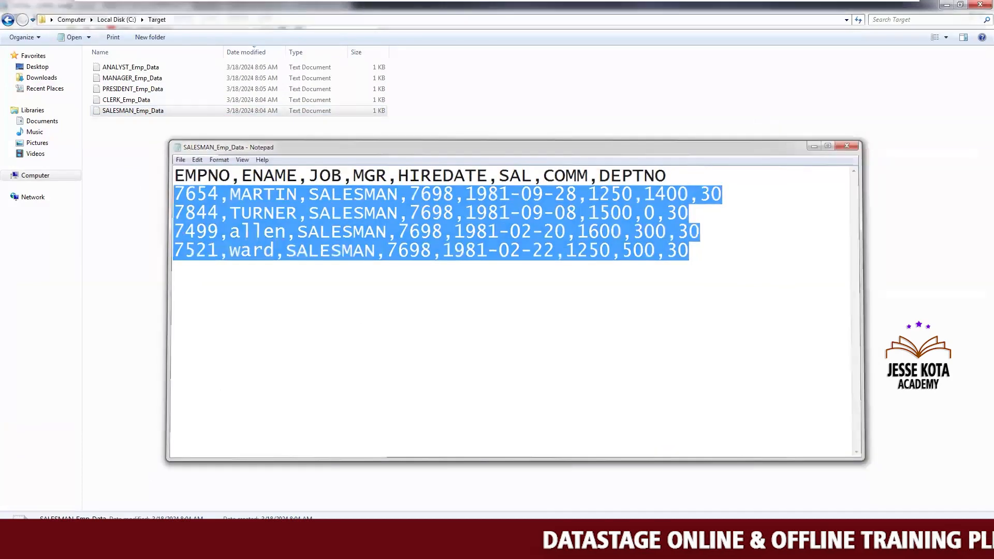
Check the records in CLERK_Emp_Data and PRESIDENT_Emp_Data against the CLERK and PRESIDENT counts in the SqlDbx query result
mouse_move(77, 549)
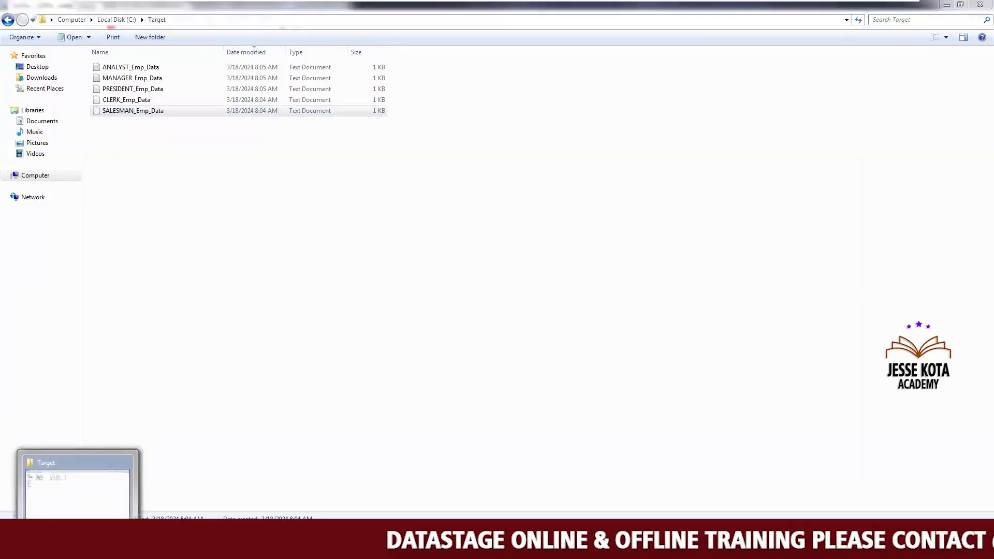
key("alt+Tab")
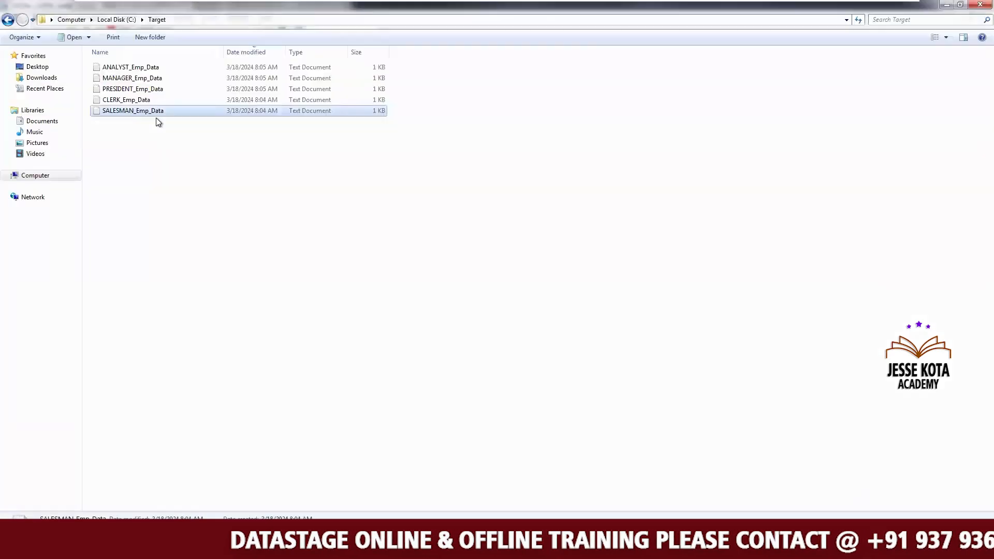
double_click(142, 102)
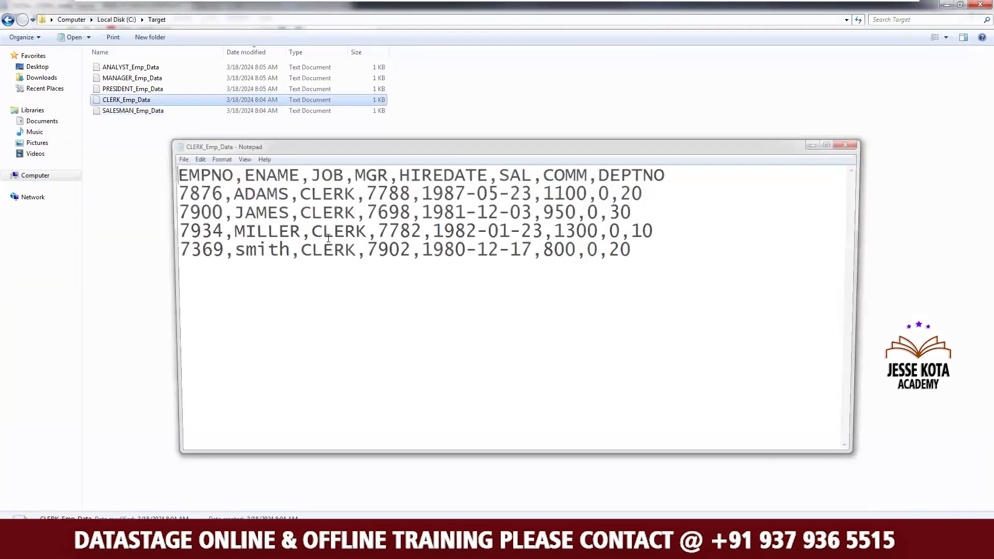
left_click_drag(637, 250, 169, 193)
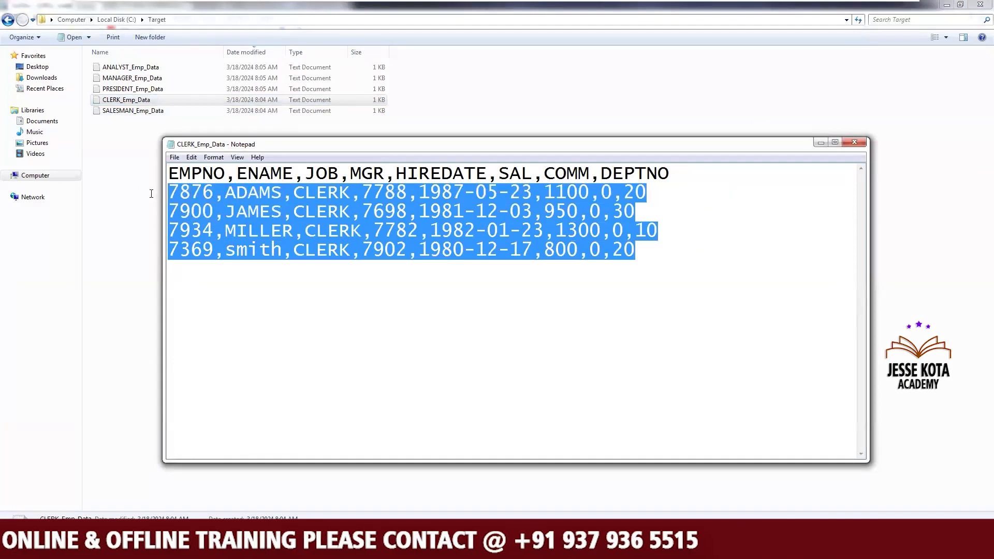
left_click(863, 141)
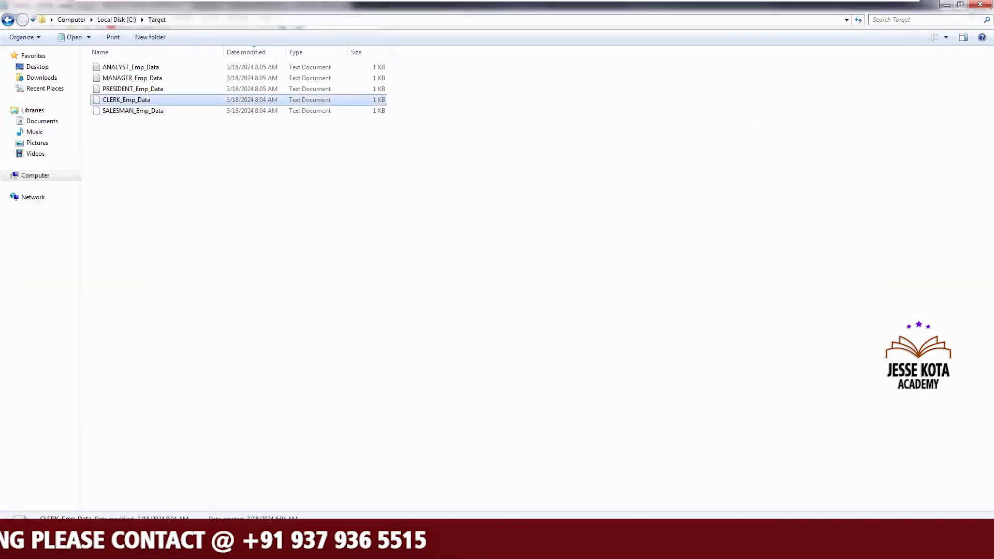
key("alt+Tab")
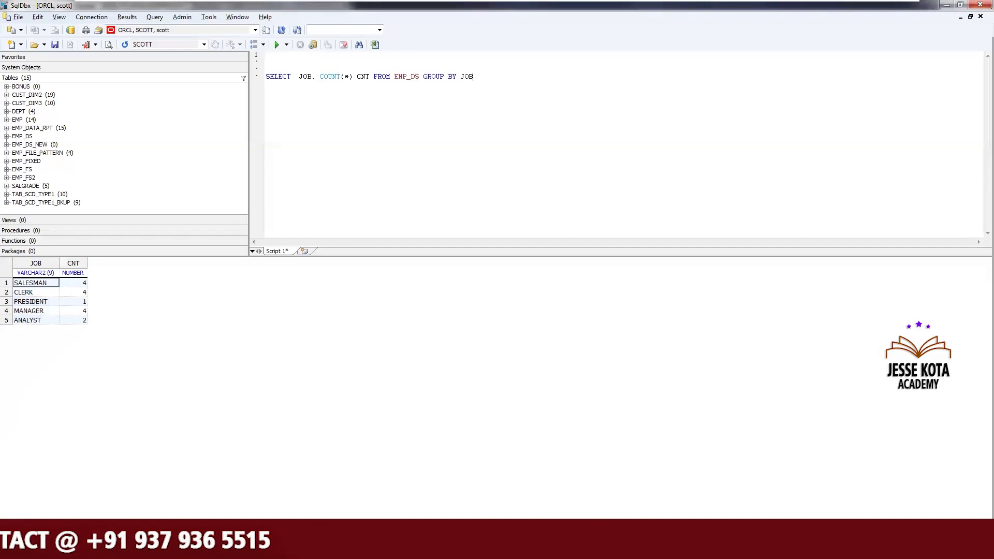
key("alt+Tab")
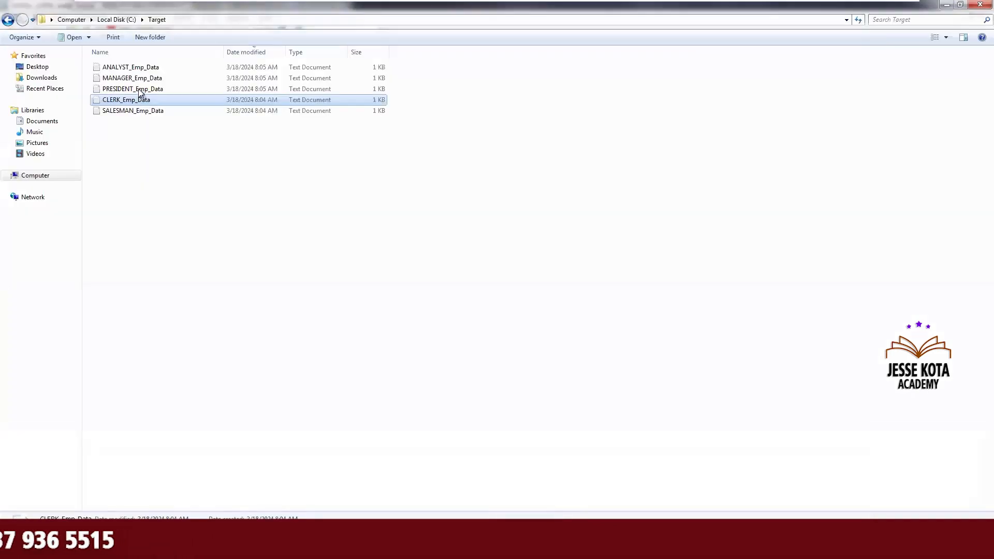
double_click(138, 90)
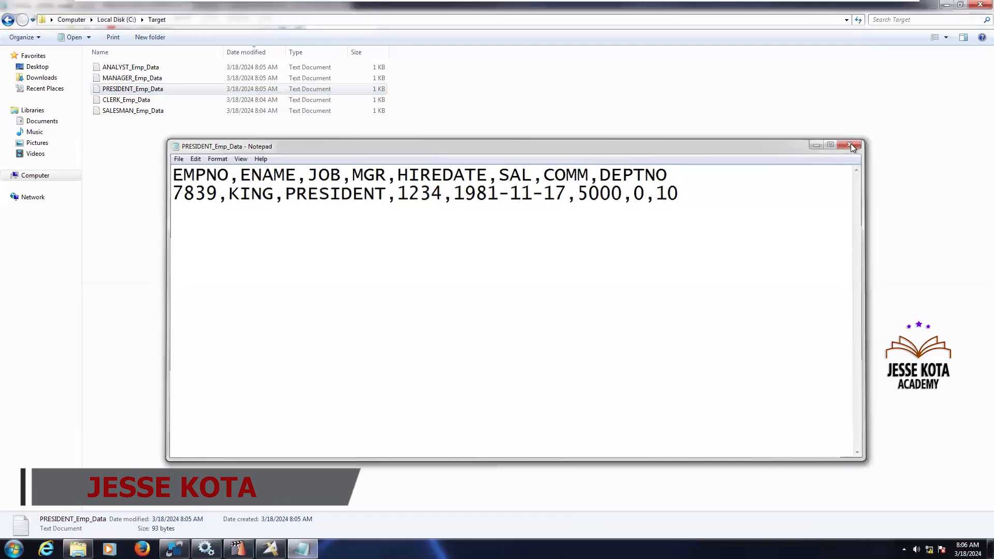
left_click(851, 143)
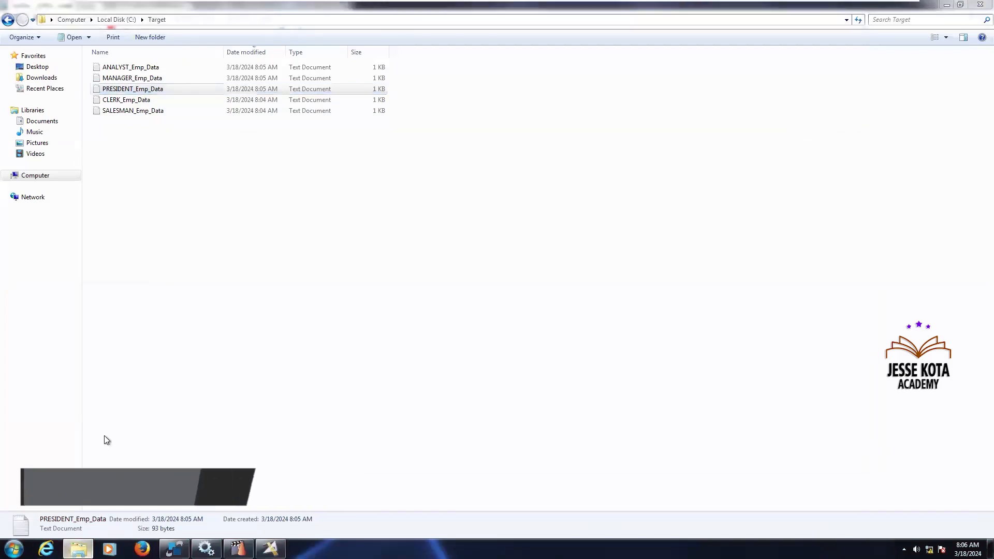
Check the MANAGER count in SqlDbx, and inspect the records in MANAGER_Emp_Data and ANALYST_Emp_Data in the Target folder
key("alt+Tab")
left_click(70, 312)
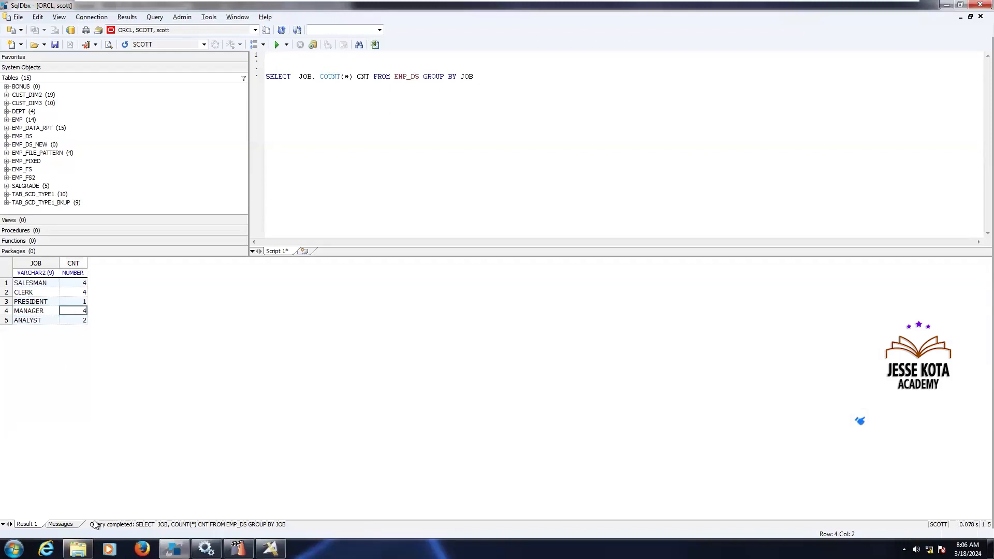
left_click(78, 549)
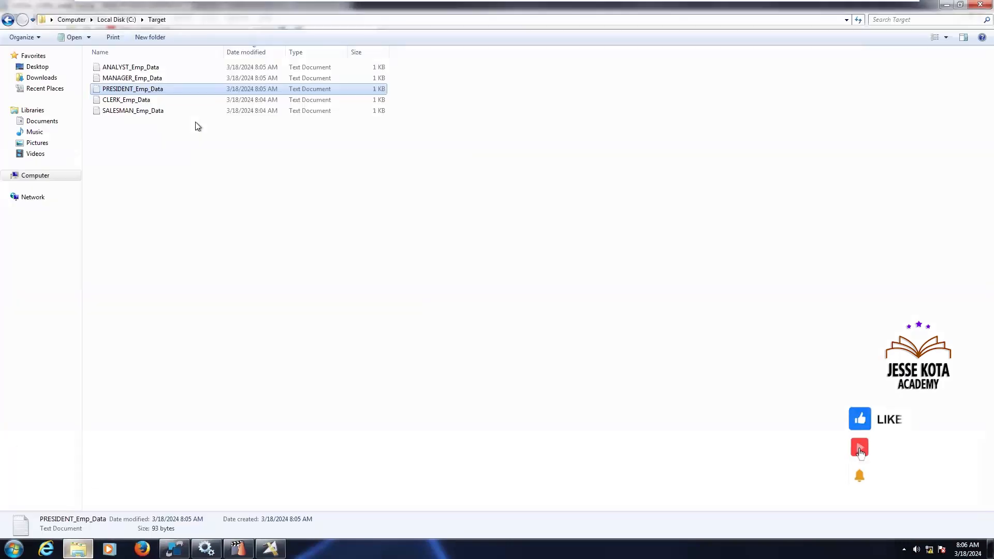
double_click(140, 80)
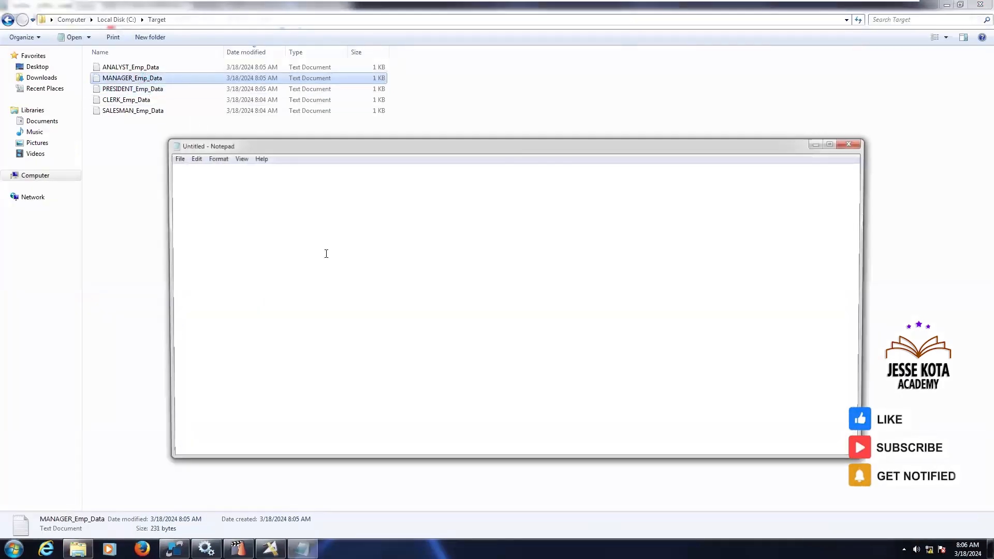
left_click(854, 142)
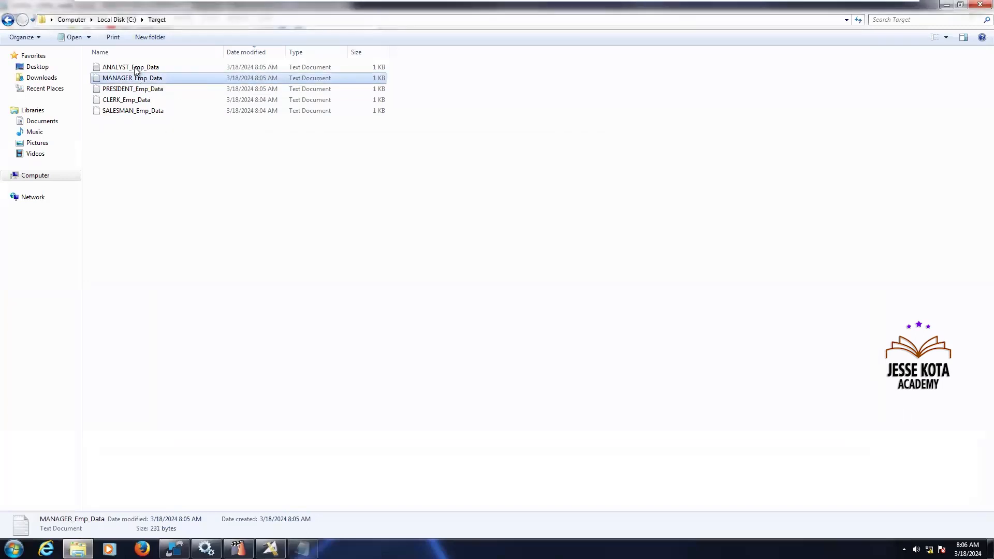
double_click(136, 68)
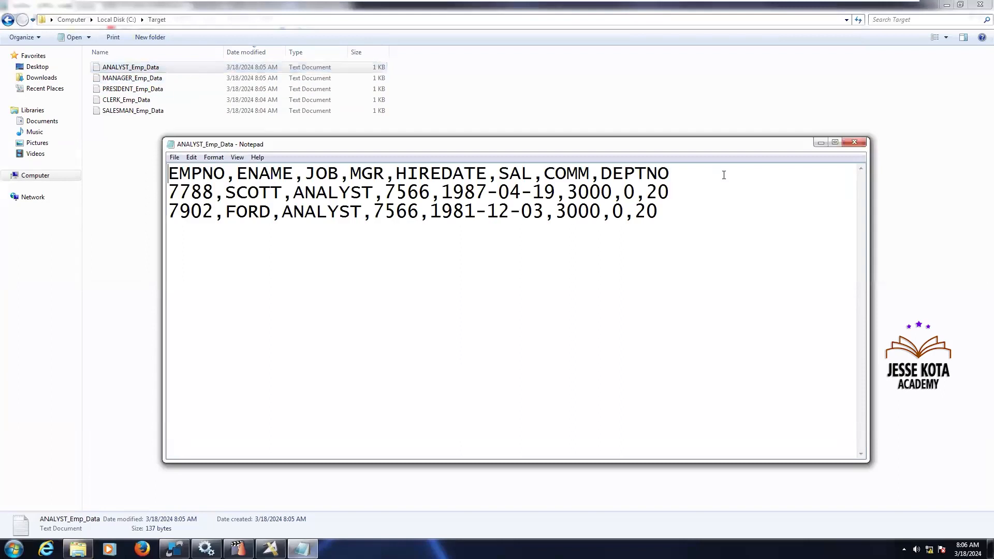
left_click(854, 142)
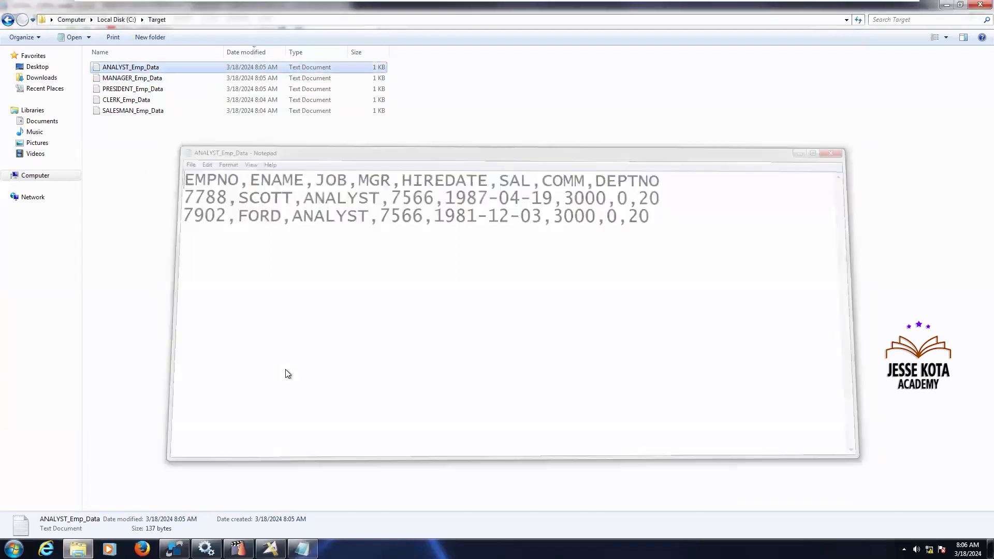
key("alt+Tab")
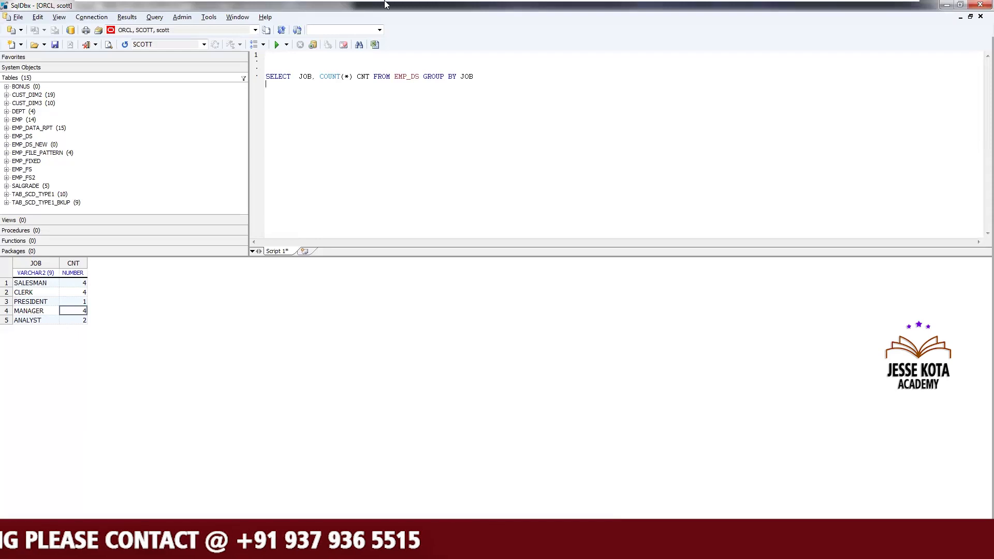
Leave the virtual machine for the Feb2024 DataStage Day wise Content spreadsheet in Edge and select the Day25 topic cell C26
mouse_move(871, 15)
left_click(871, 12)
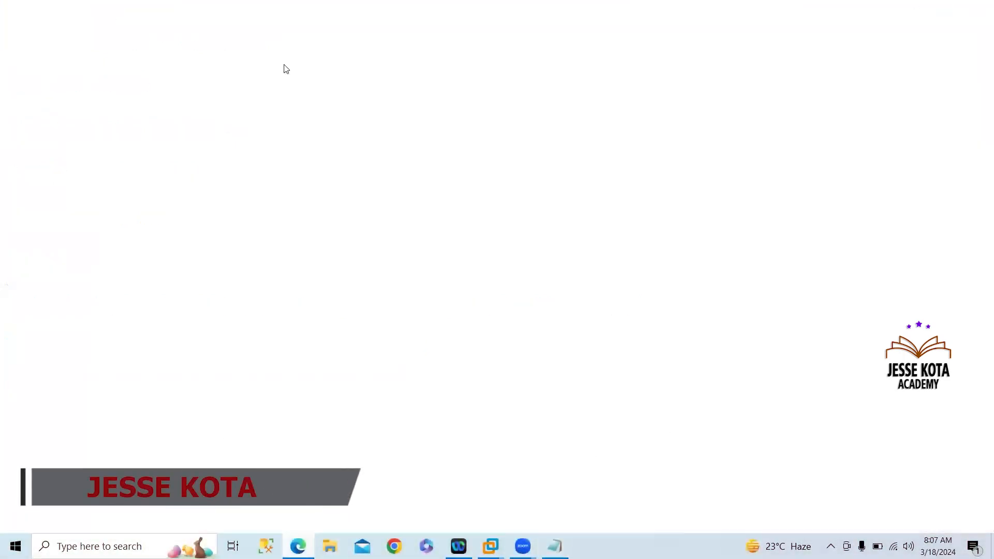
key("ctrl+2")
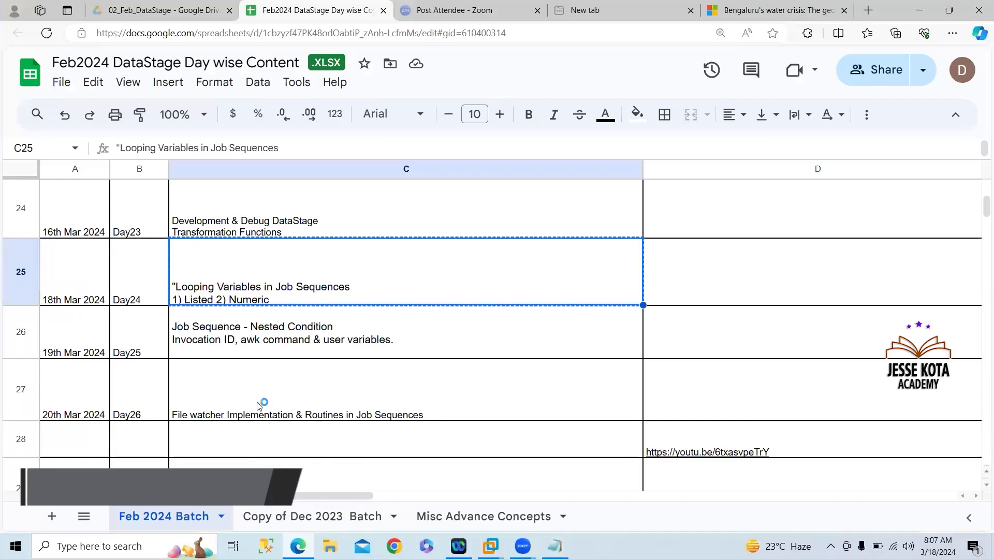
key("Down")
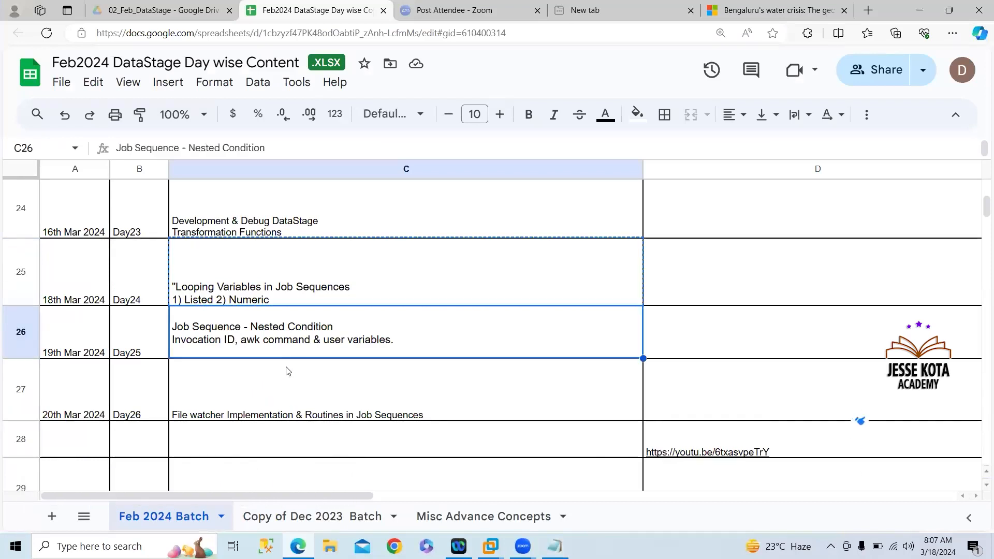